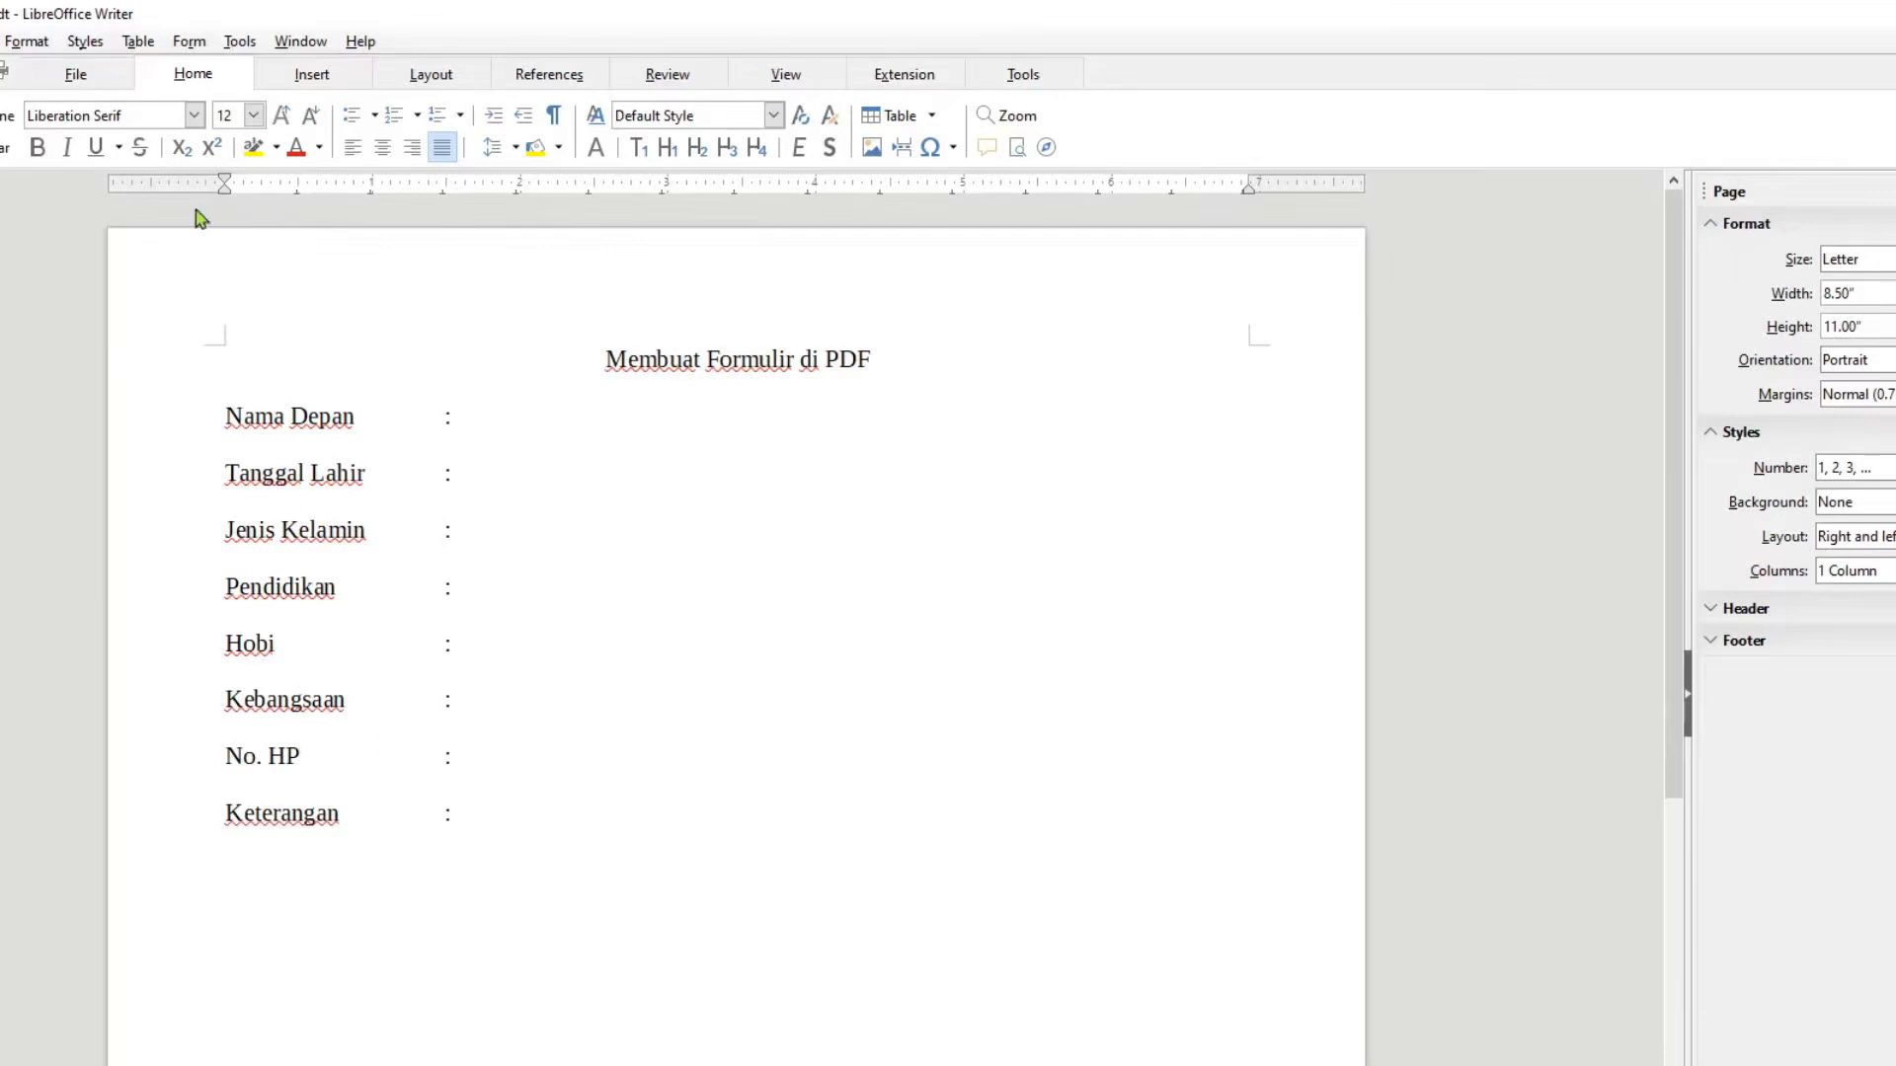
# - Add a text box form control beside Nama Depan and another beside Tanggal Lahir
pyautogui.click(184, 44)
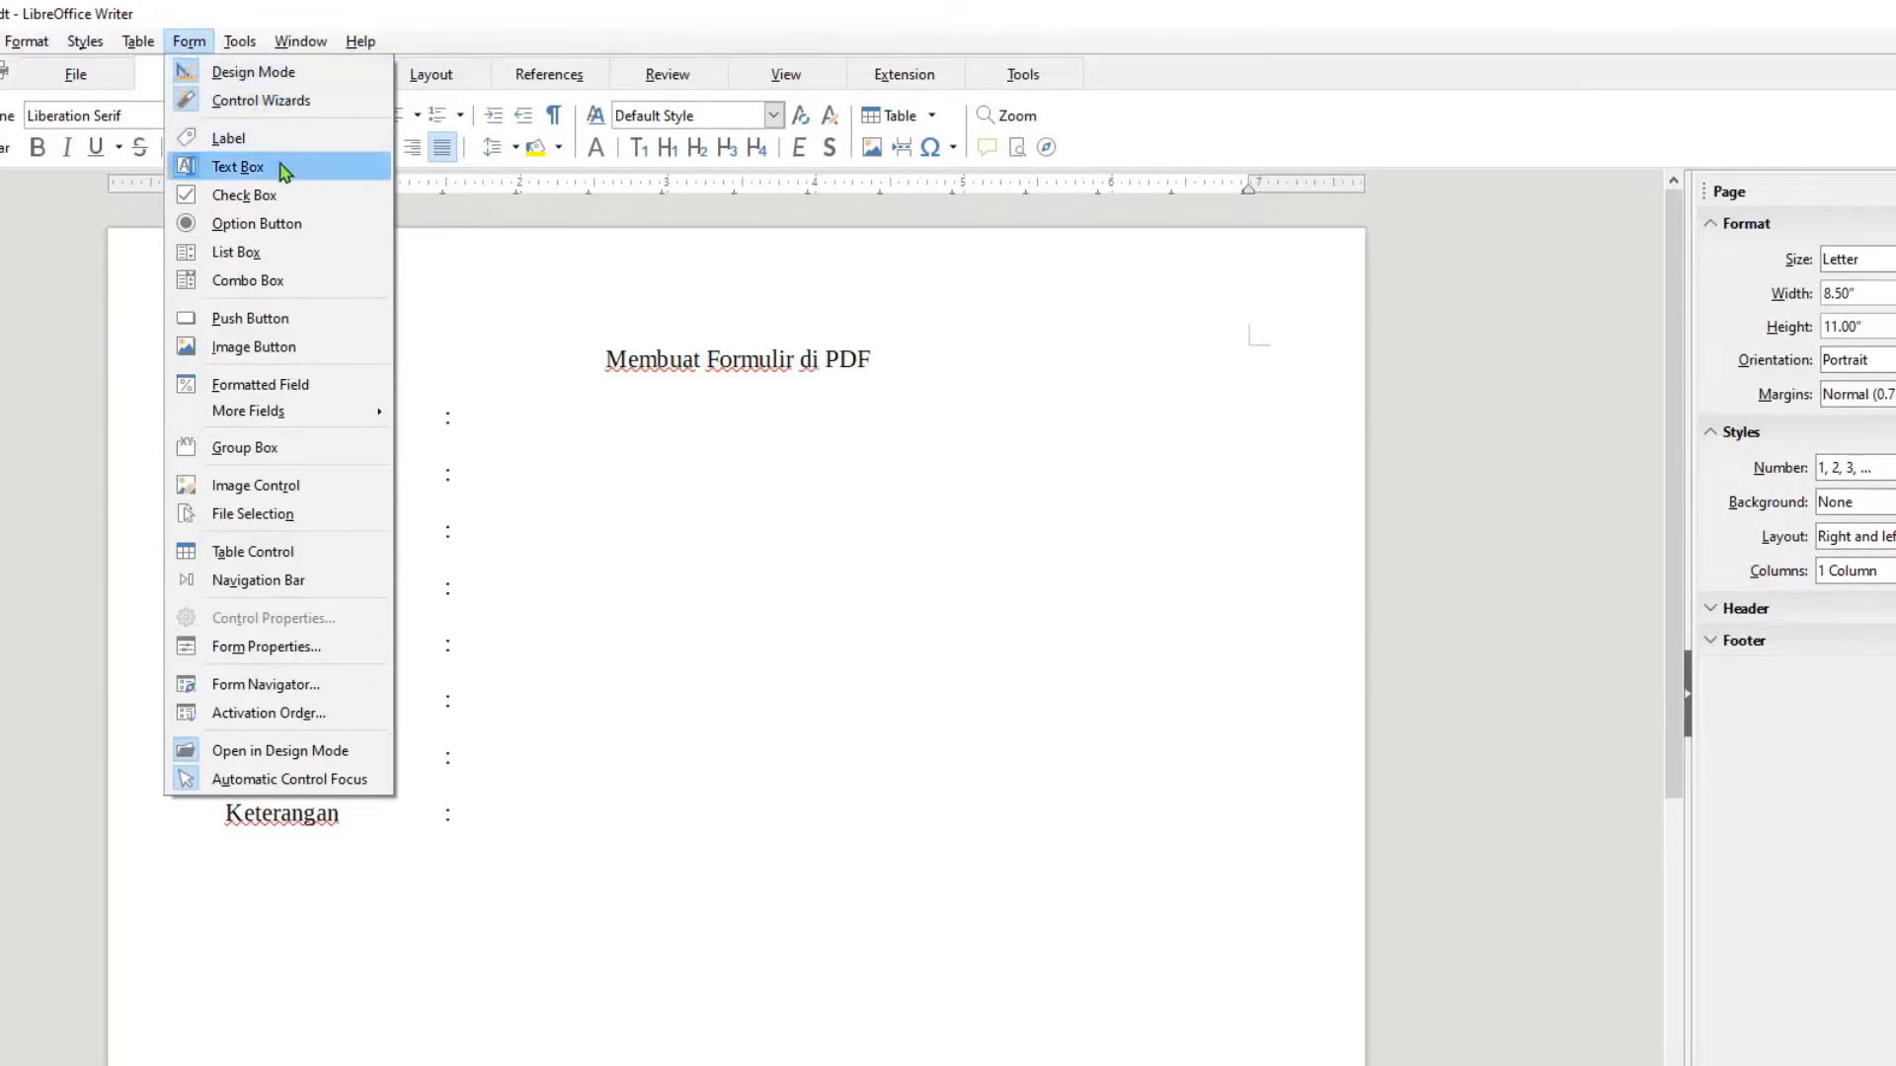
pyautogui.click(237, 167)
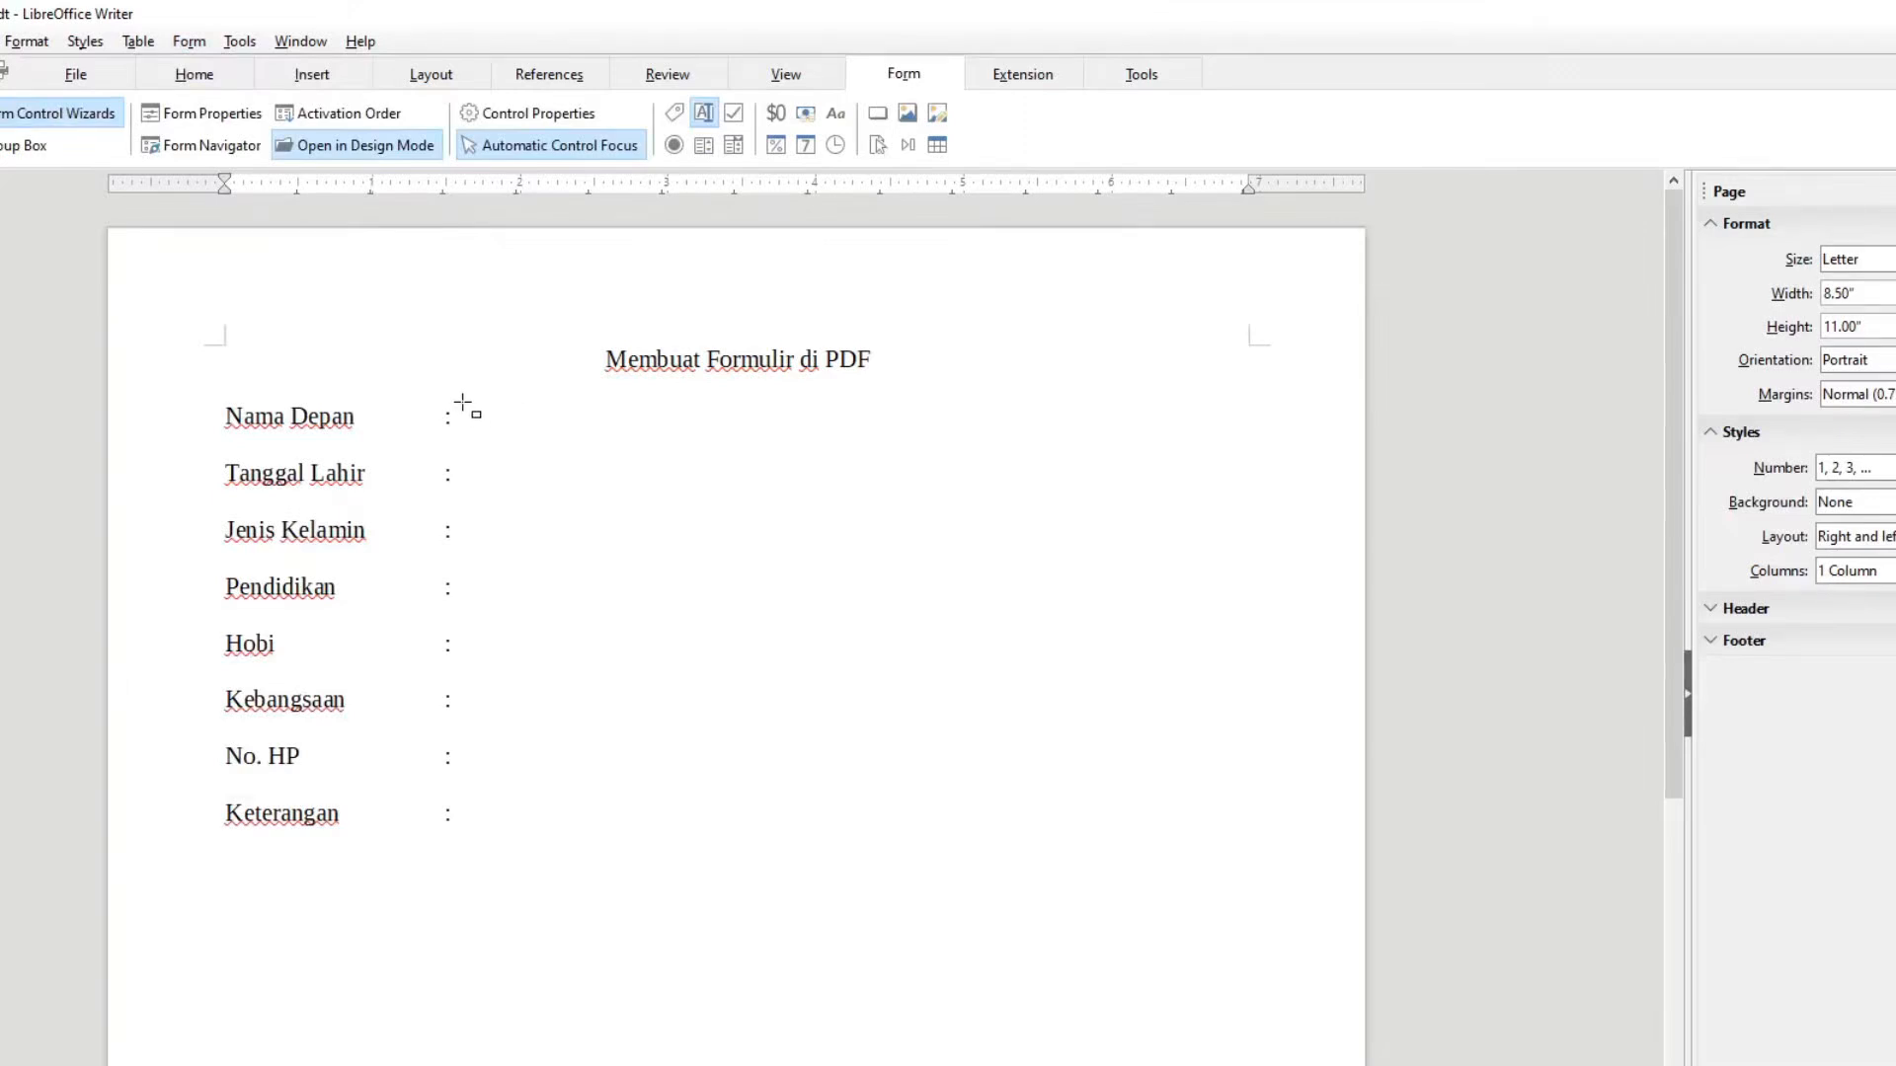
pyautogui.moveTo(463, 403); pyautogui.dragTo(778, 441)
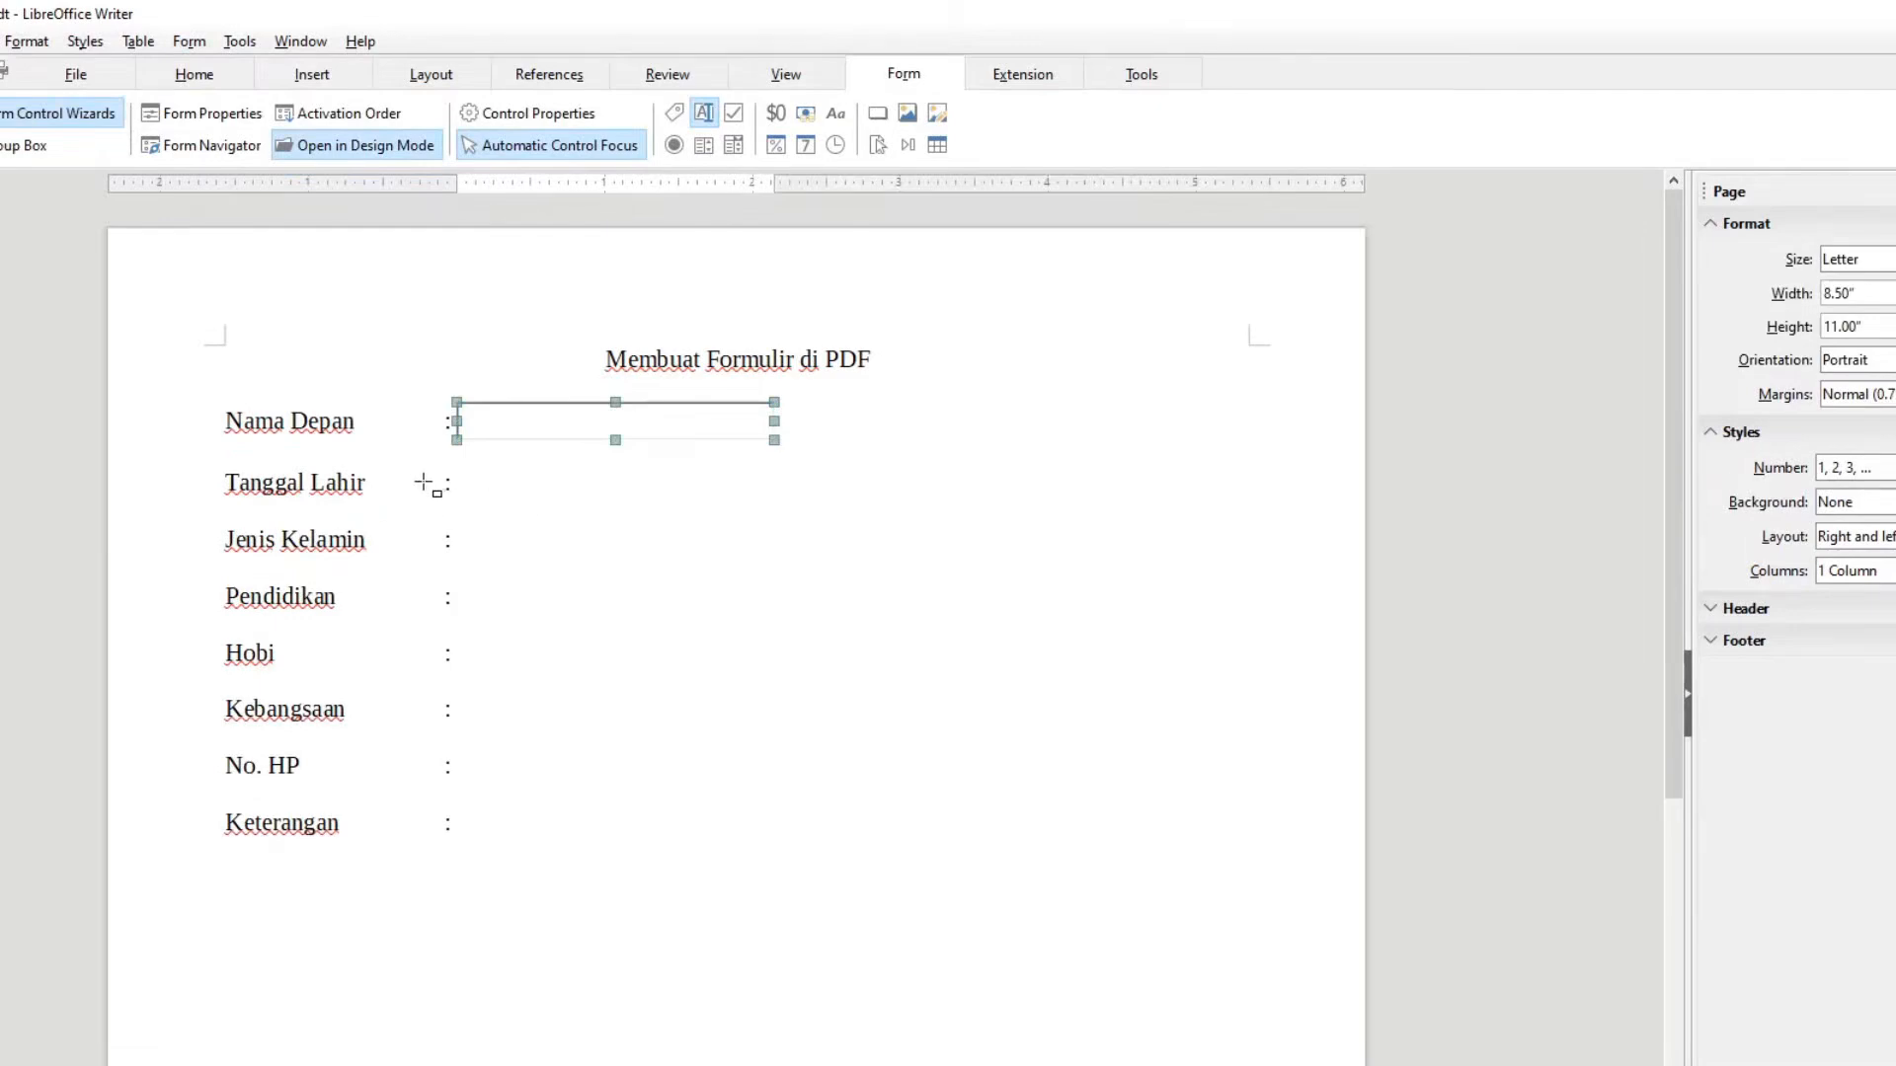
pyautogui.click(704, 114)
pyautogui.moveTo(456, 468); pyautogui.dragTo(762, 505)
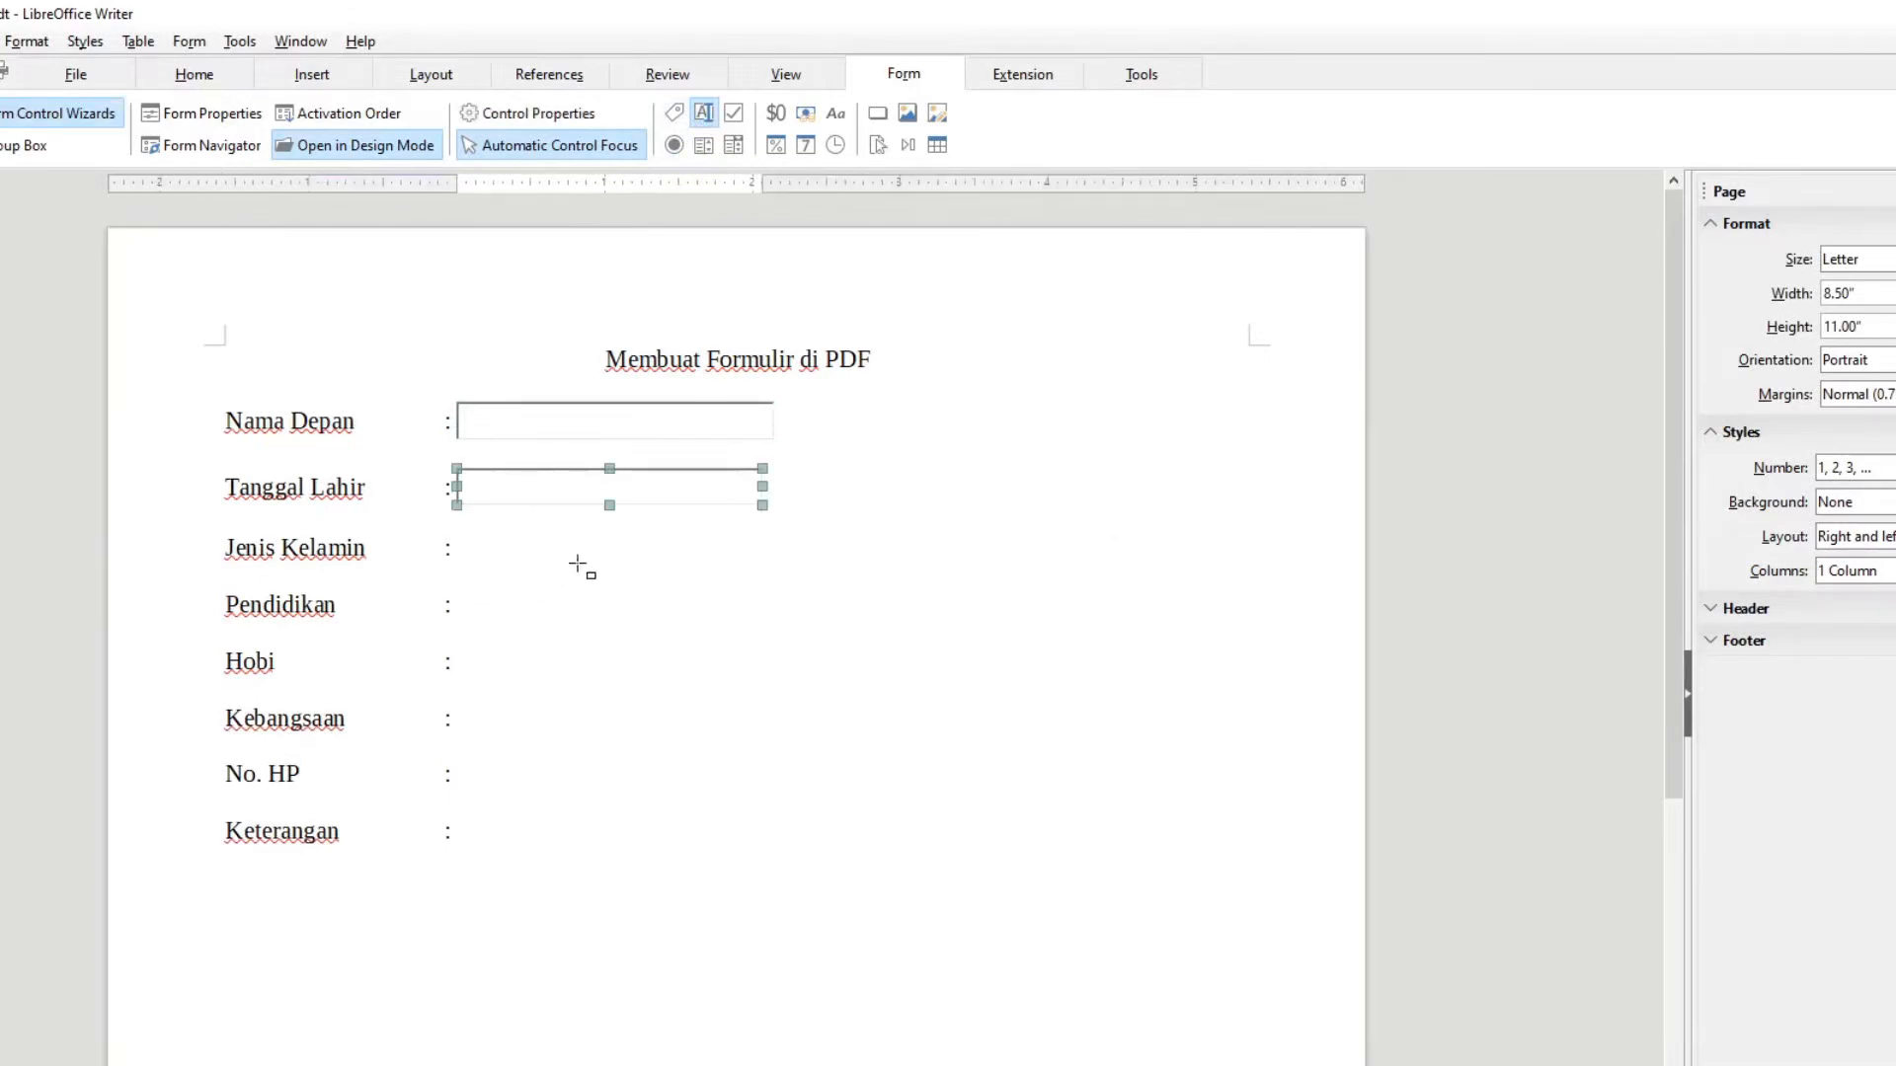
# - Add two option buttons beside Jenis Kelamin and a list box beside Pendidikan, skipping the list box wizard
pyautogui.click(670, 150)
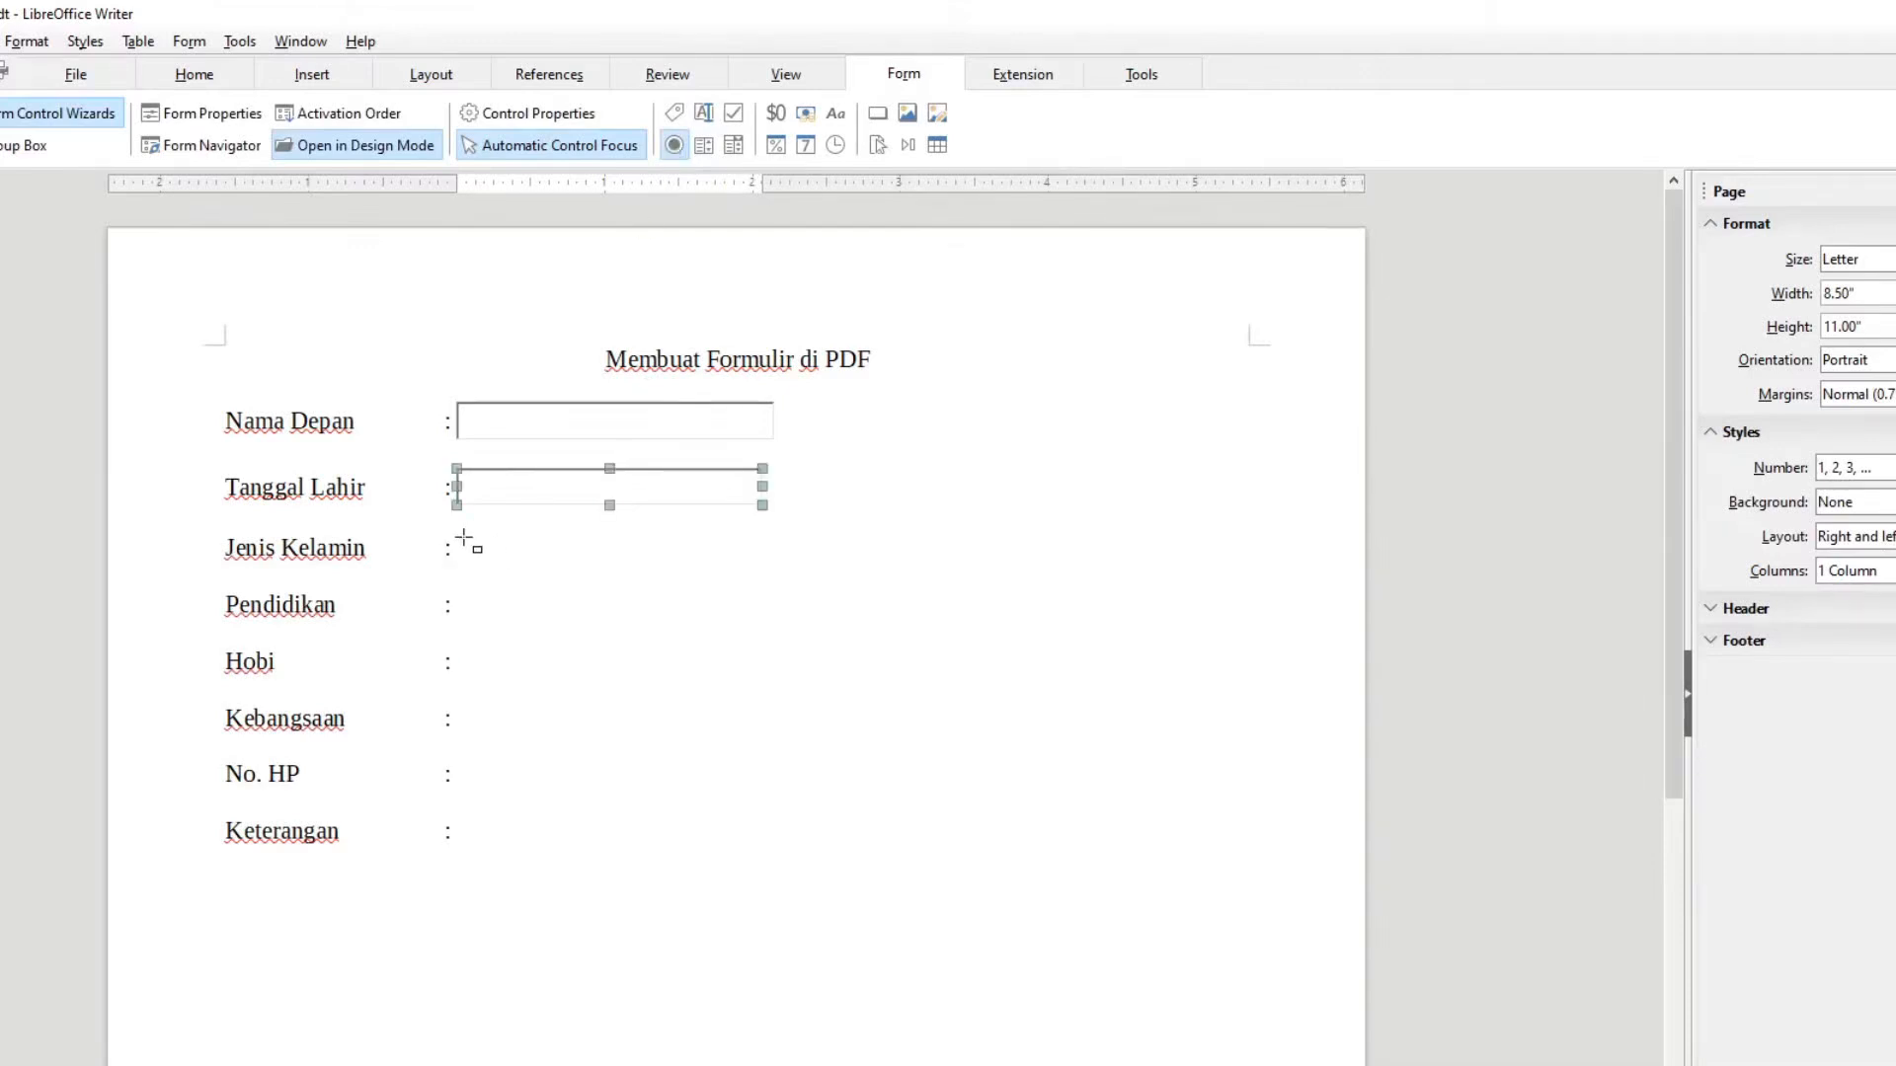
pyautogui.moveTo(464, 538)
pyautogui.mouseDown()
pyautogui.moveTo(605, 580)
pyautogui.moveTo(761, 572)
pyautogui.mouseUp()
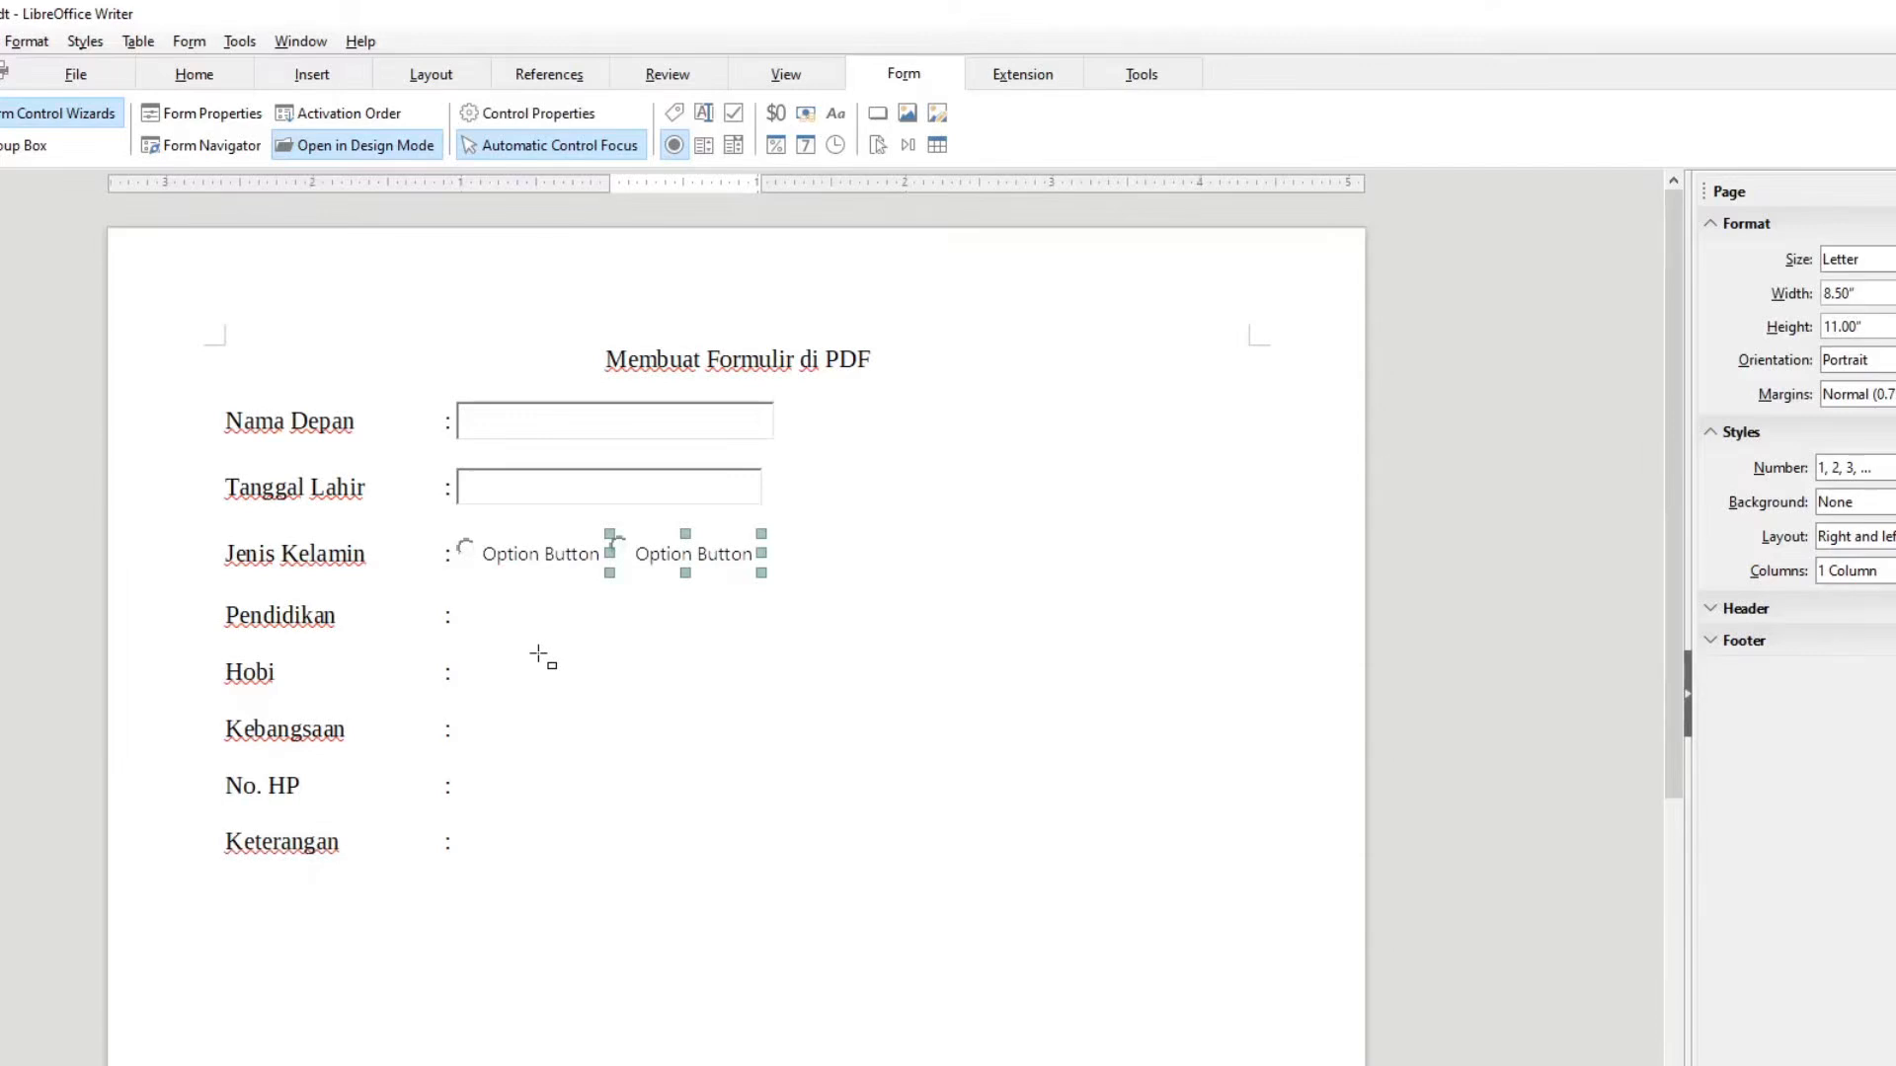
pyautogui.click(707, 147)
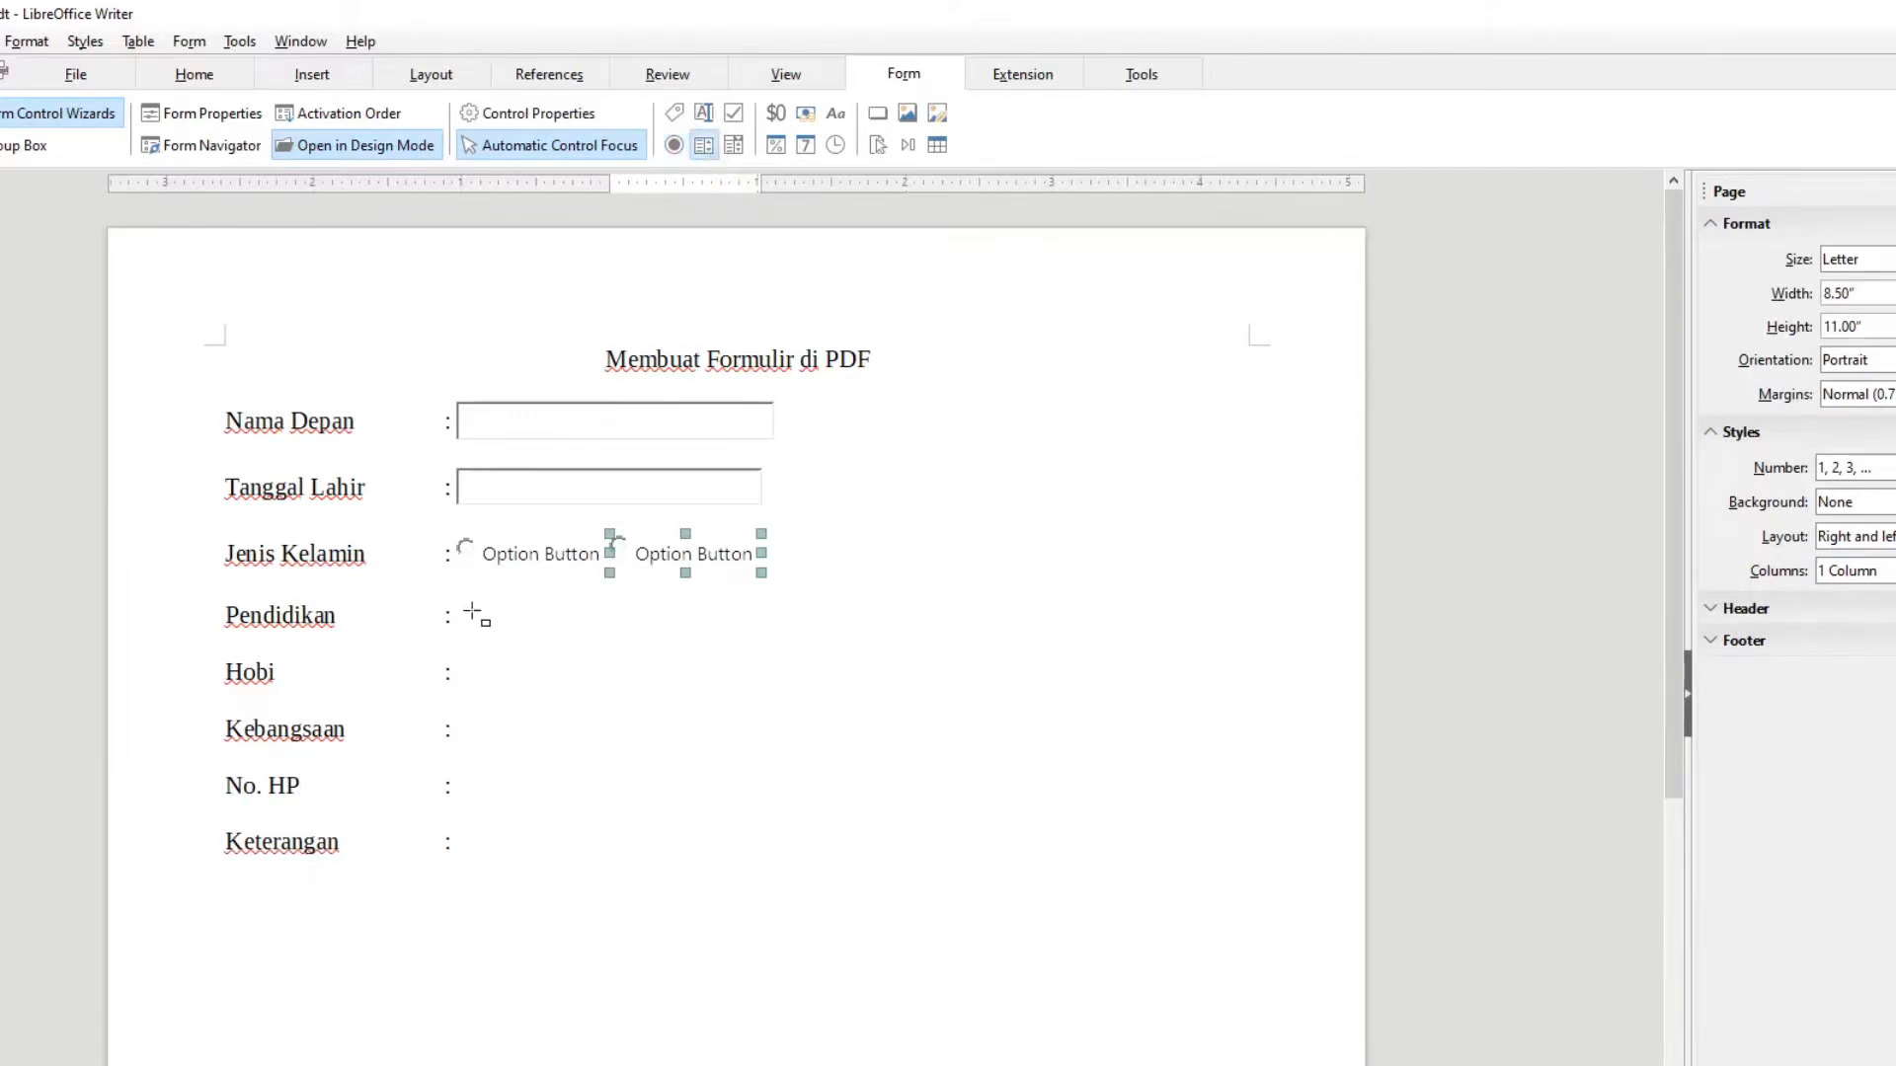
pyautogui.moveTo(468, 607); pyautogui.dragTo(765, 643)
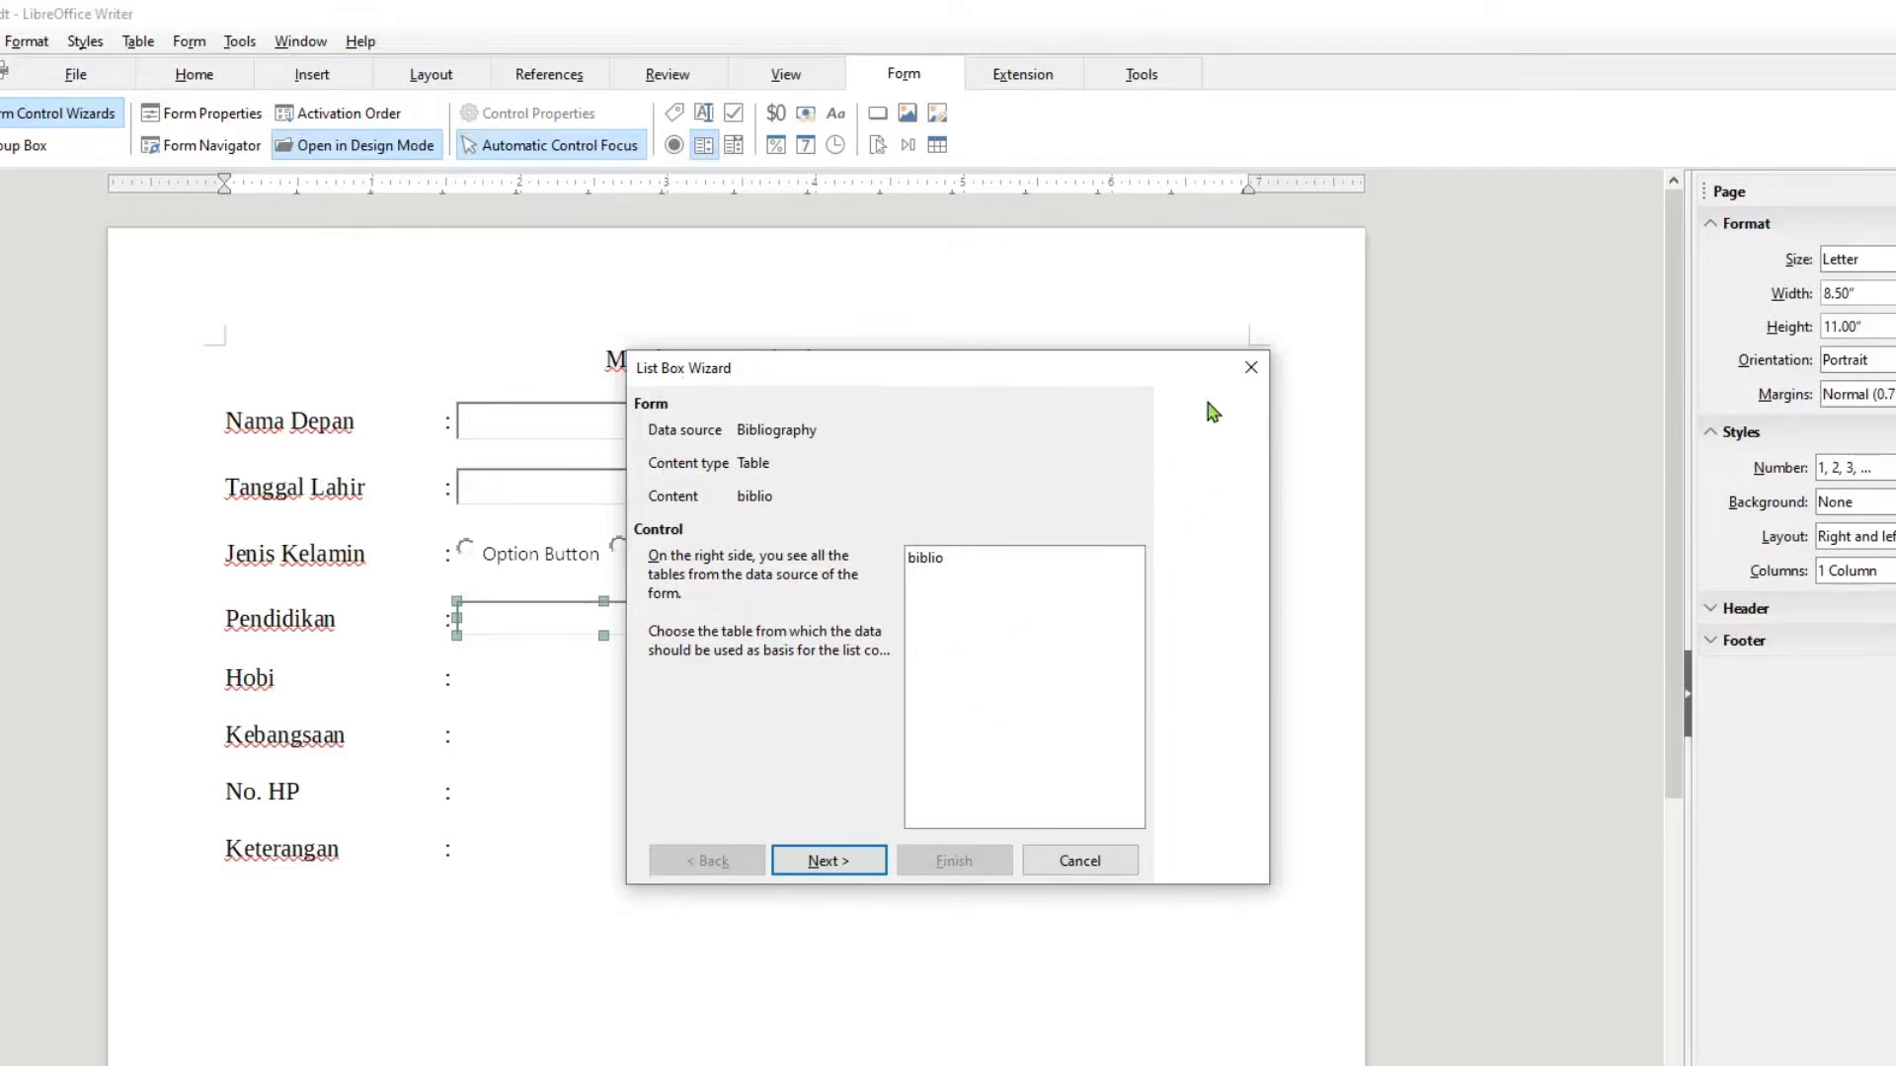
pyautogui.click(1096, 860)
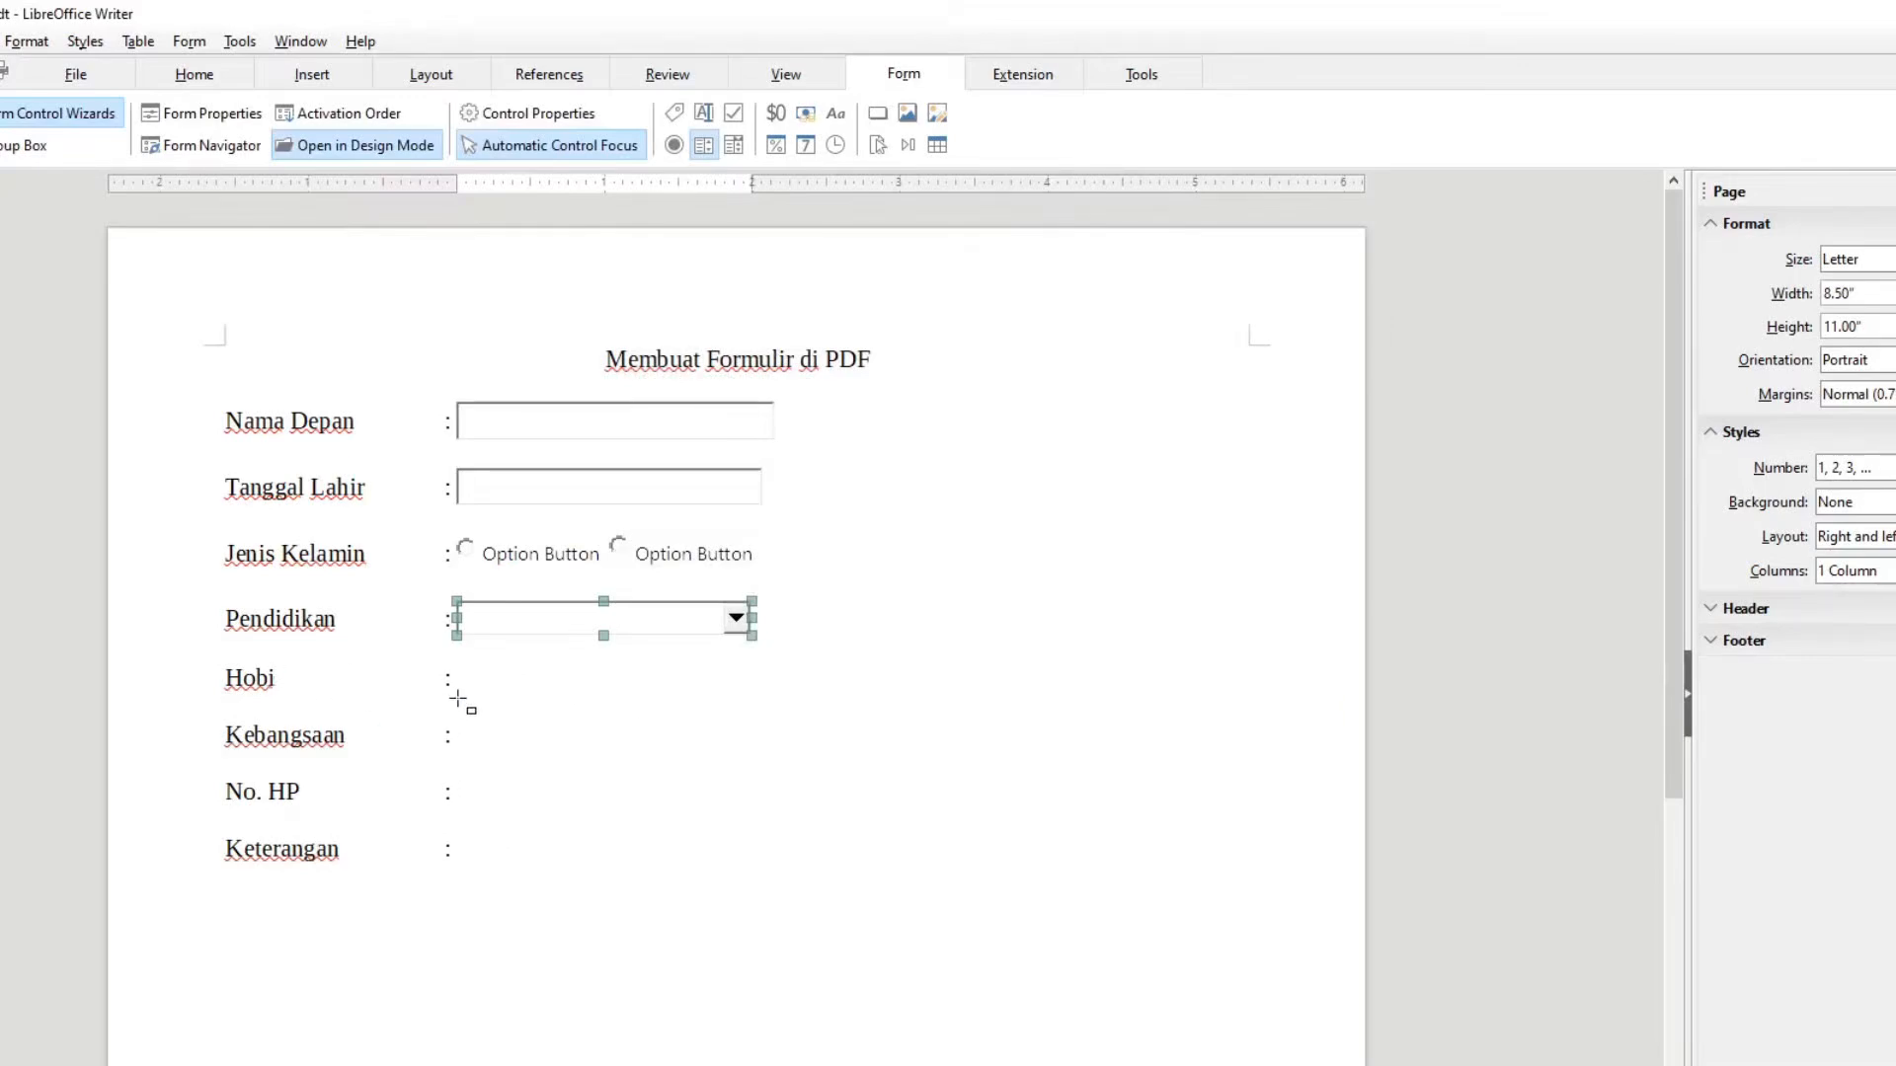
# - Place three check boxes in a row beside Hobi, reusing copies of the first one
pyautogui.click(737, 115)
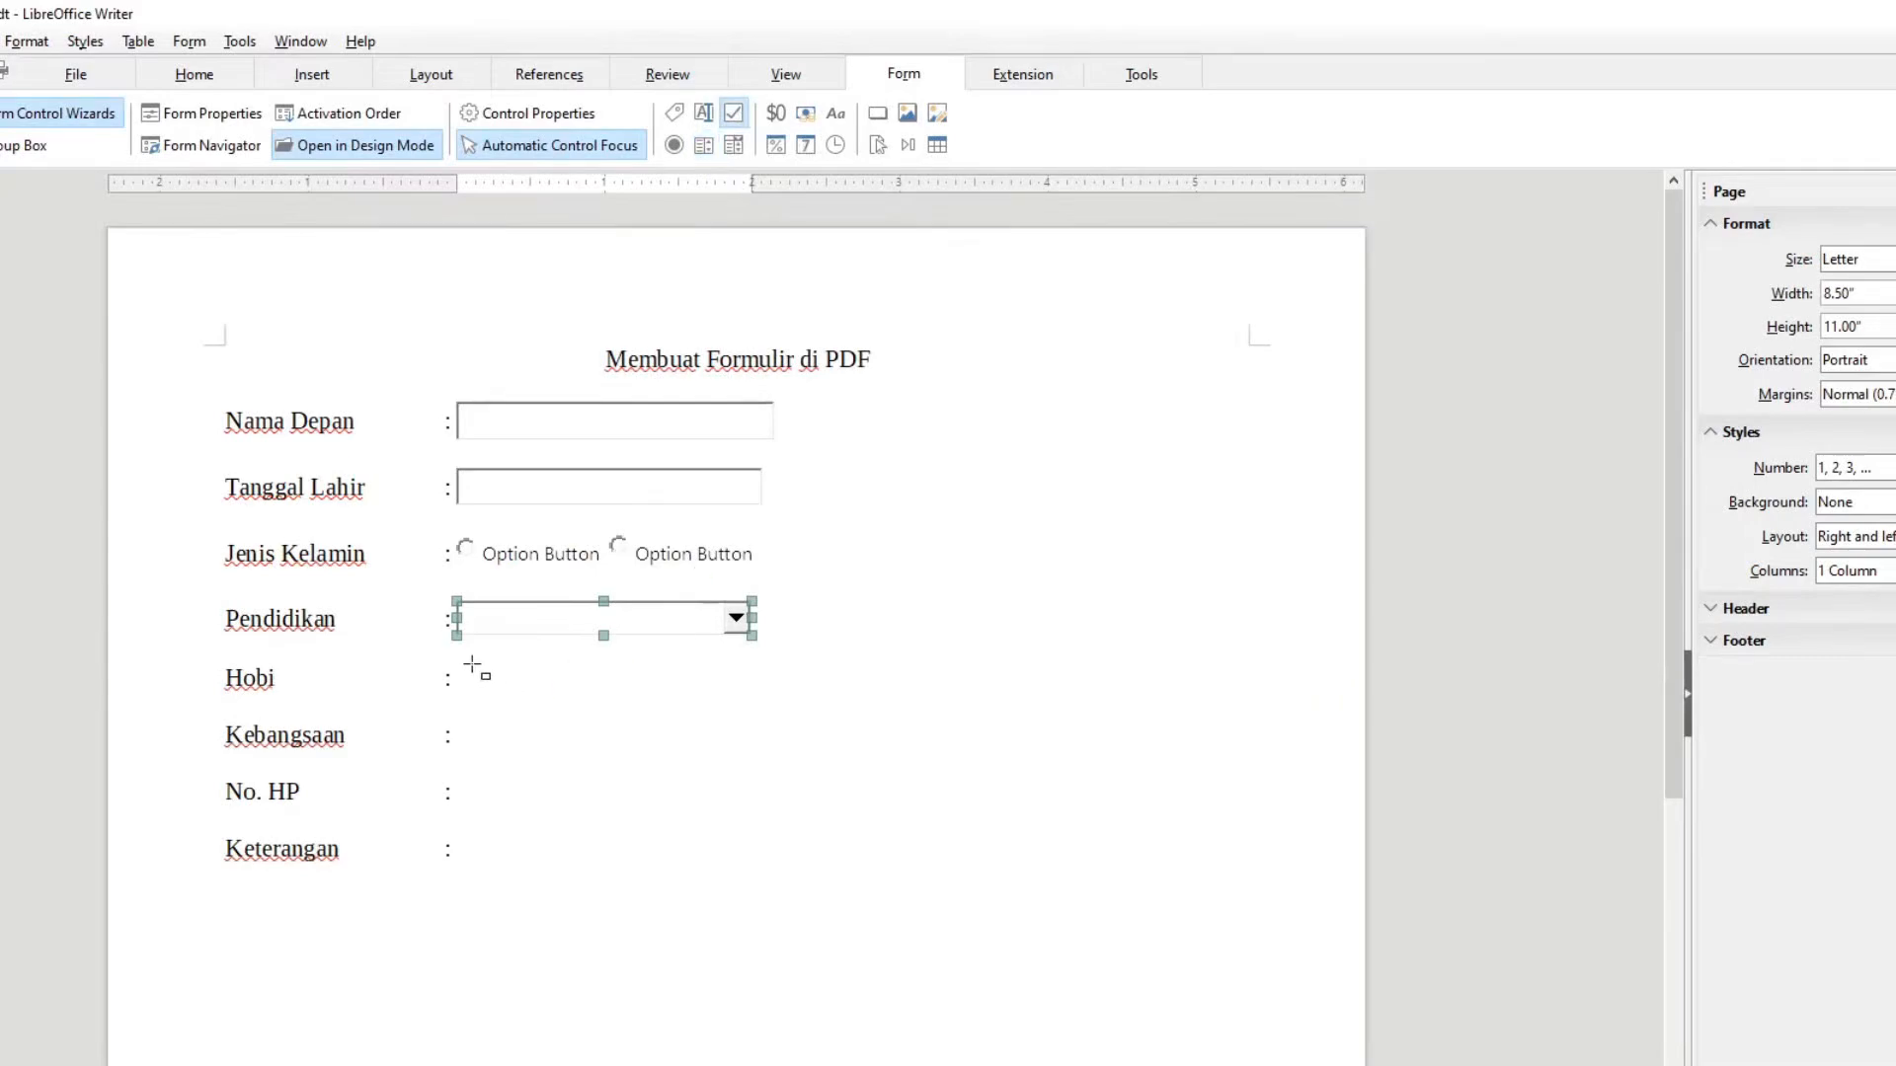
pyautogui.moveTo(459, 664); pyautogui.dragTo(794, 717)
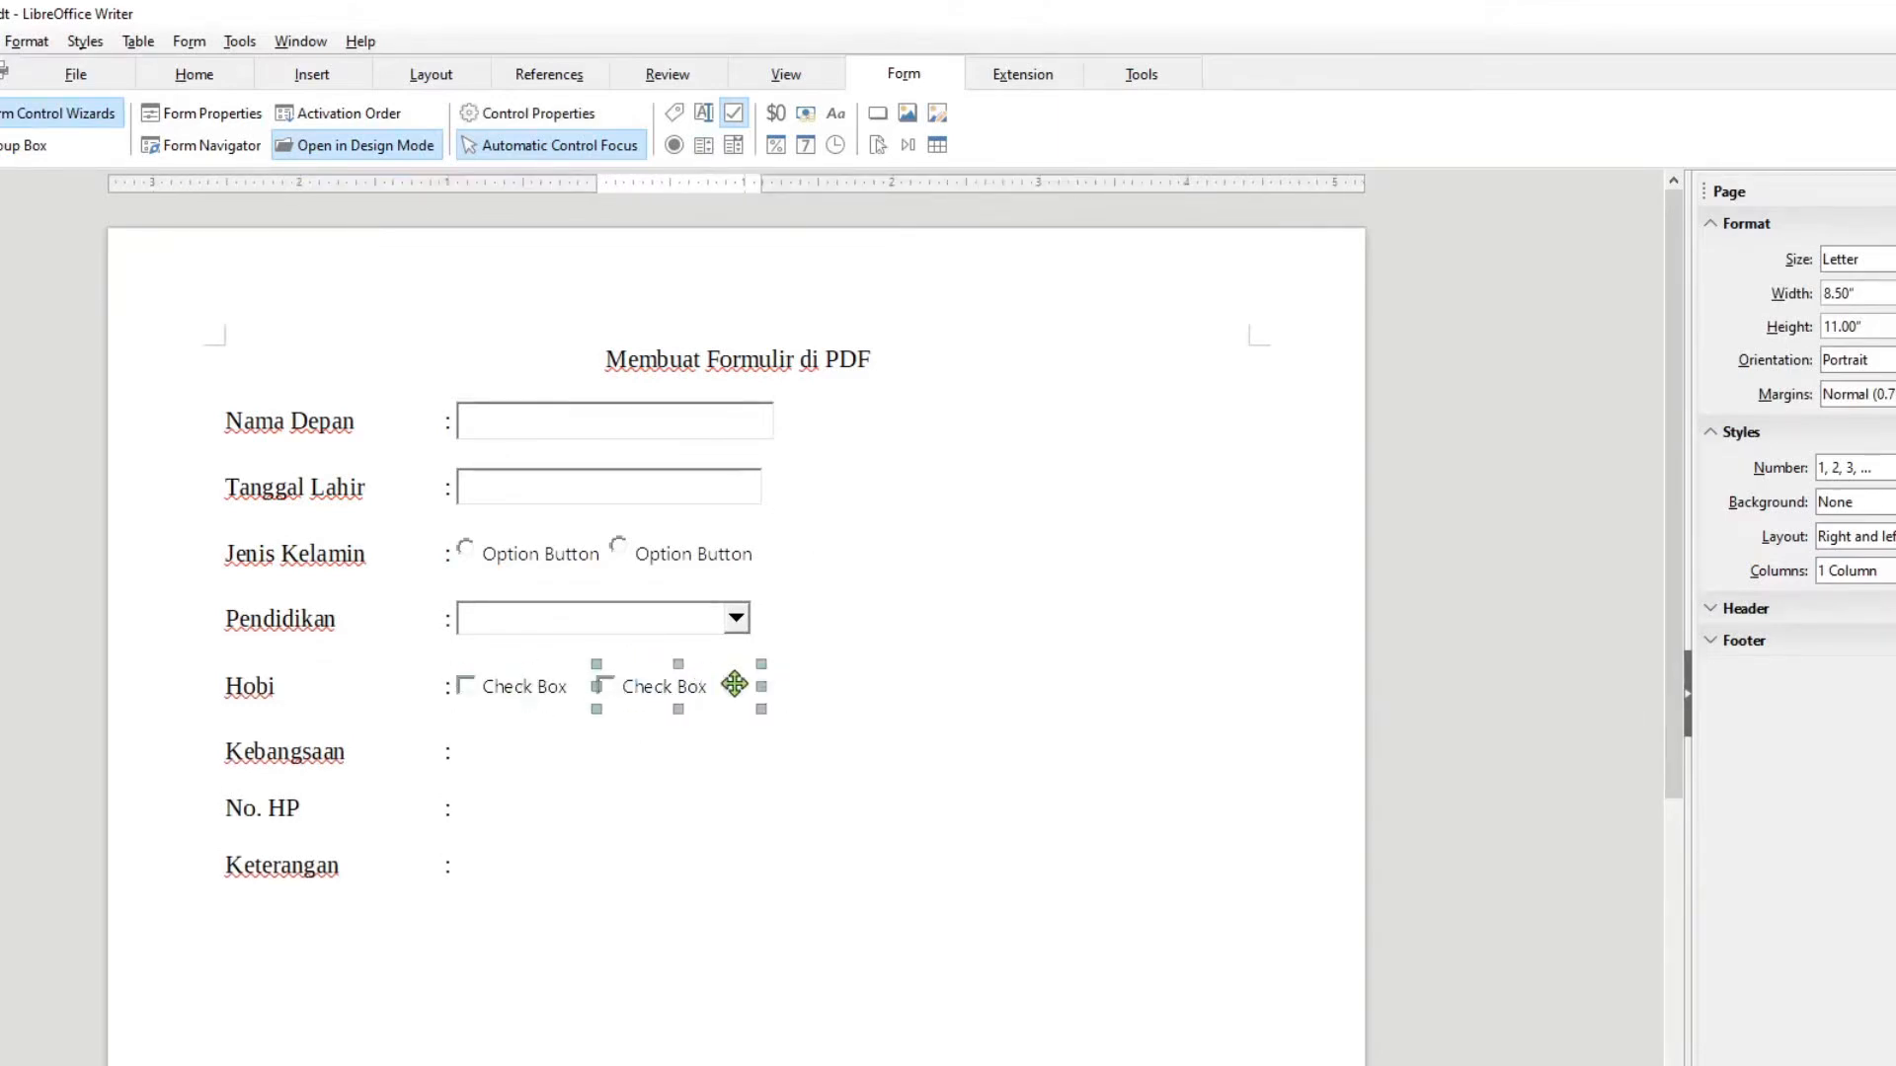
pyautogui.click(792, 688)
pyautogui.hotkey('ctrl', 'v')
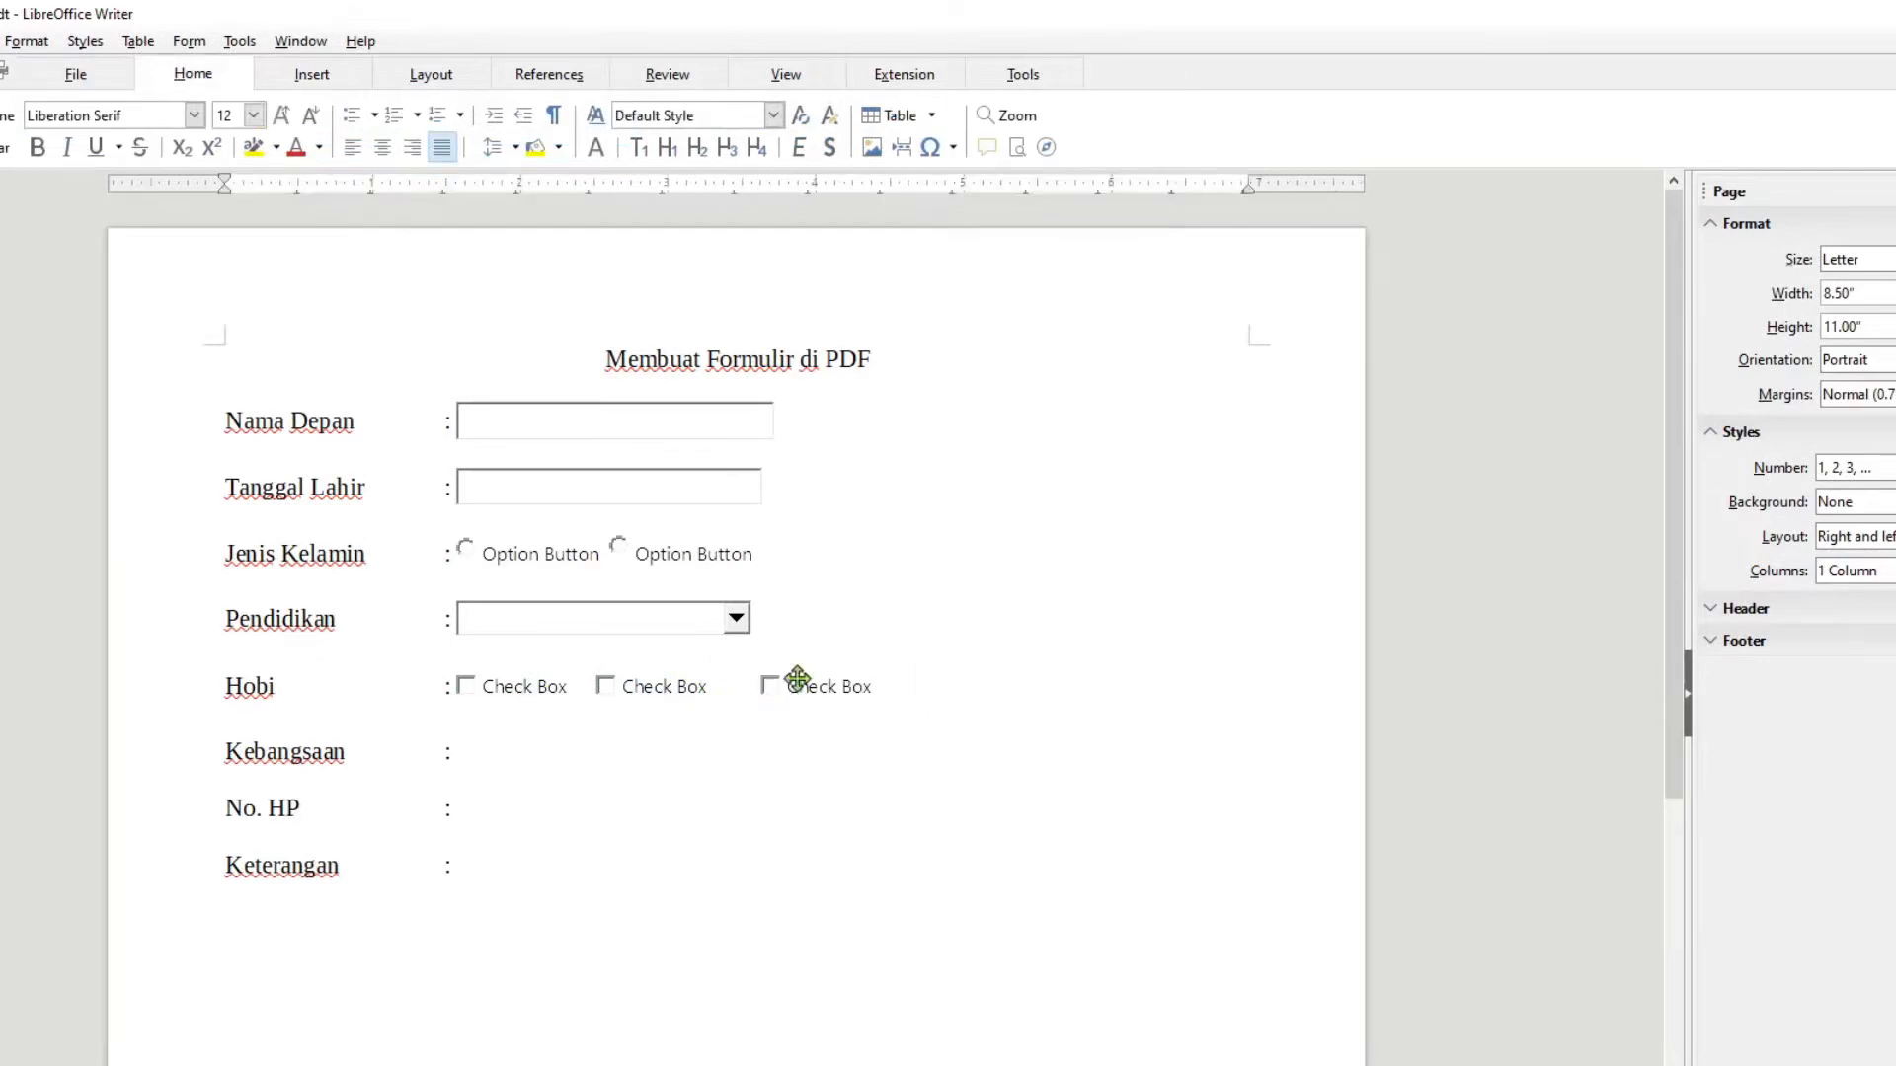
pyautogui.click(799, 686)
pyautogui.click(548, 750)
pyautogui.click(786, 684)
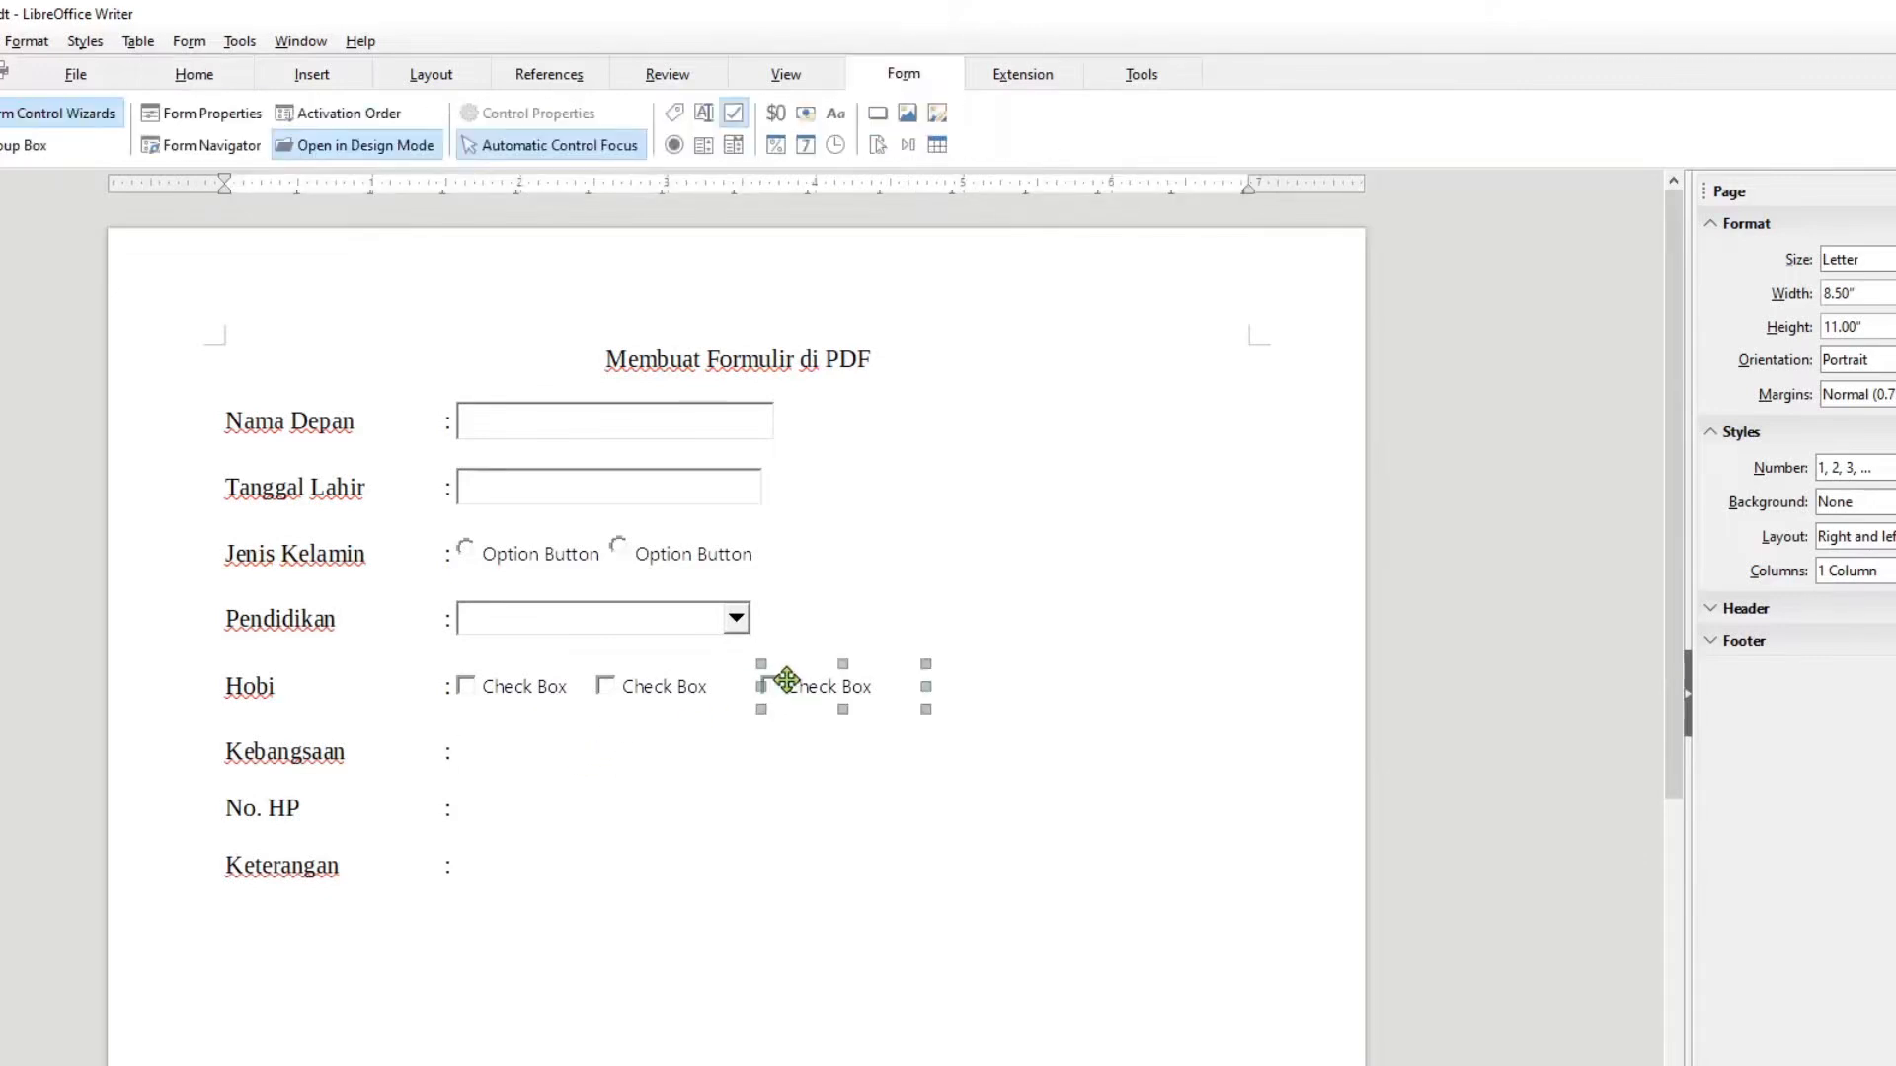
# - Add a combo box beside Kebangsaan without using its wizard, and a text box beside No. HP
pyautogui.click(735, 146)
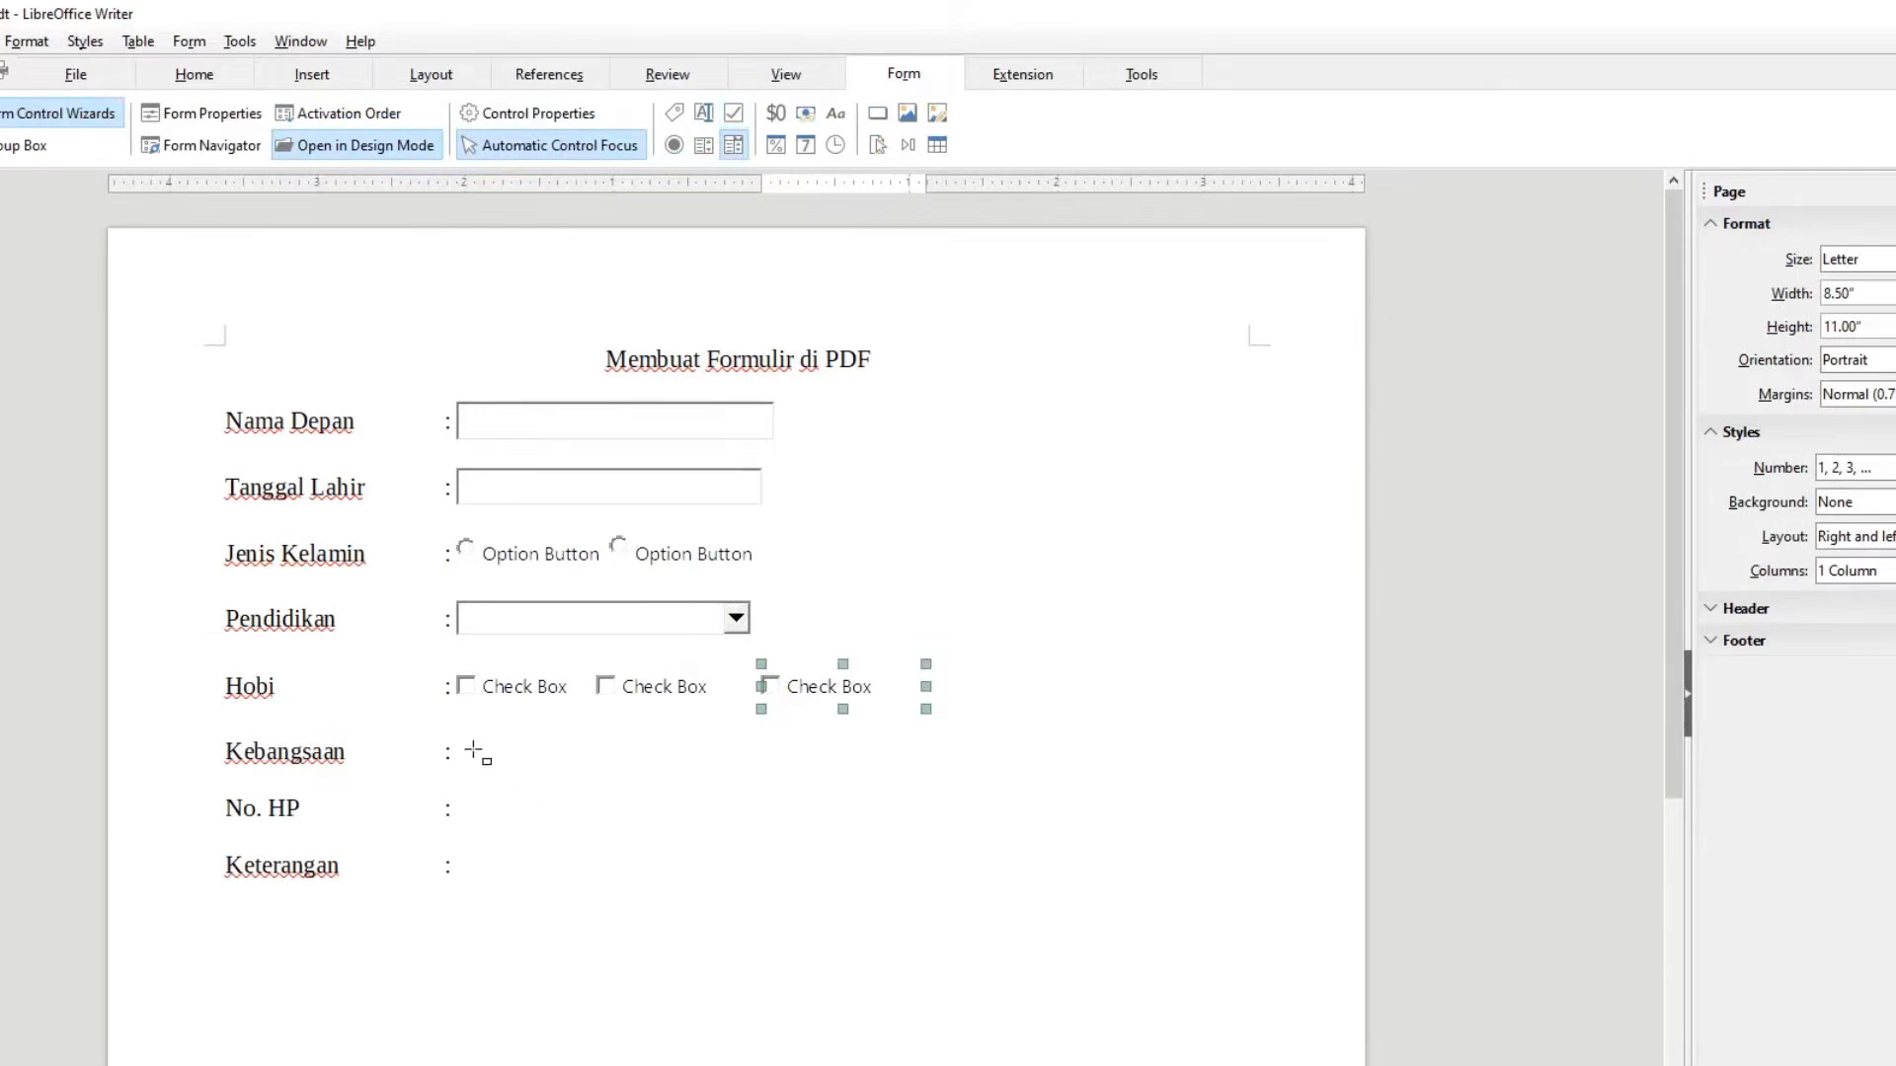
pyautogui.moveTo(470, 741); pyautogui.dragTo(686, 776)
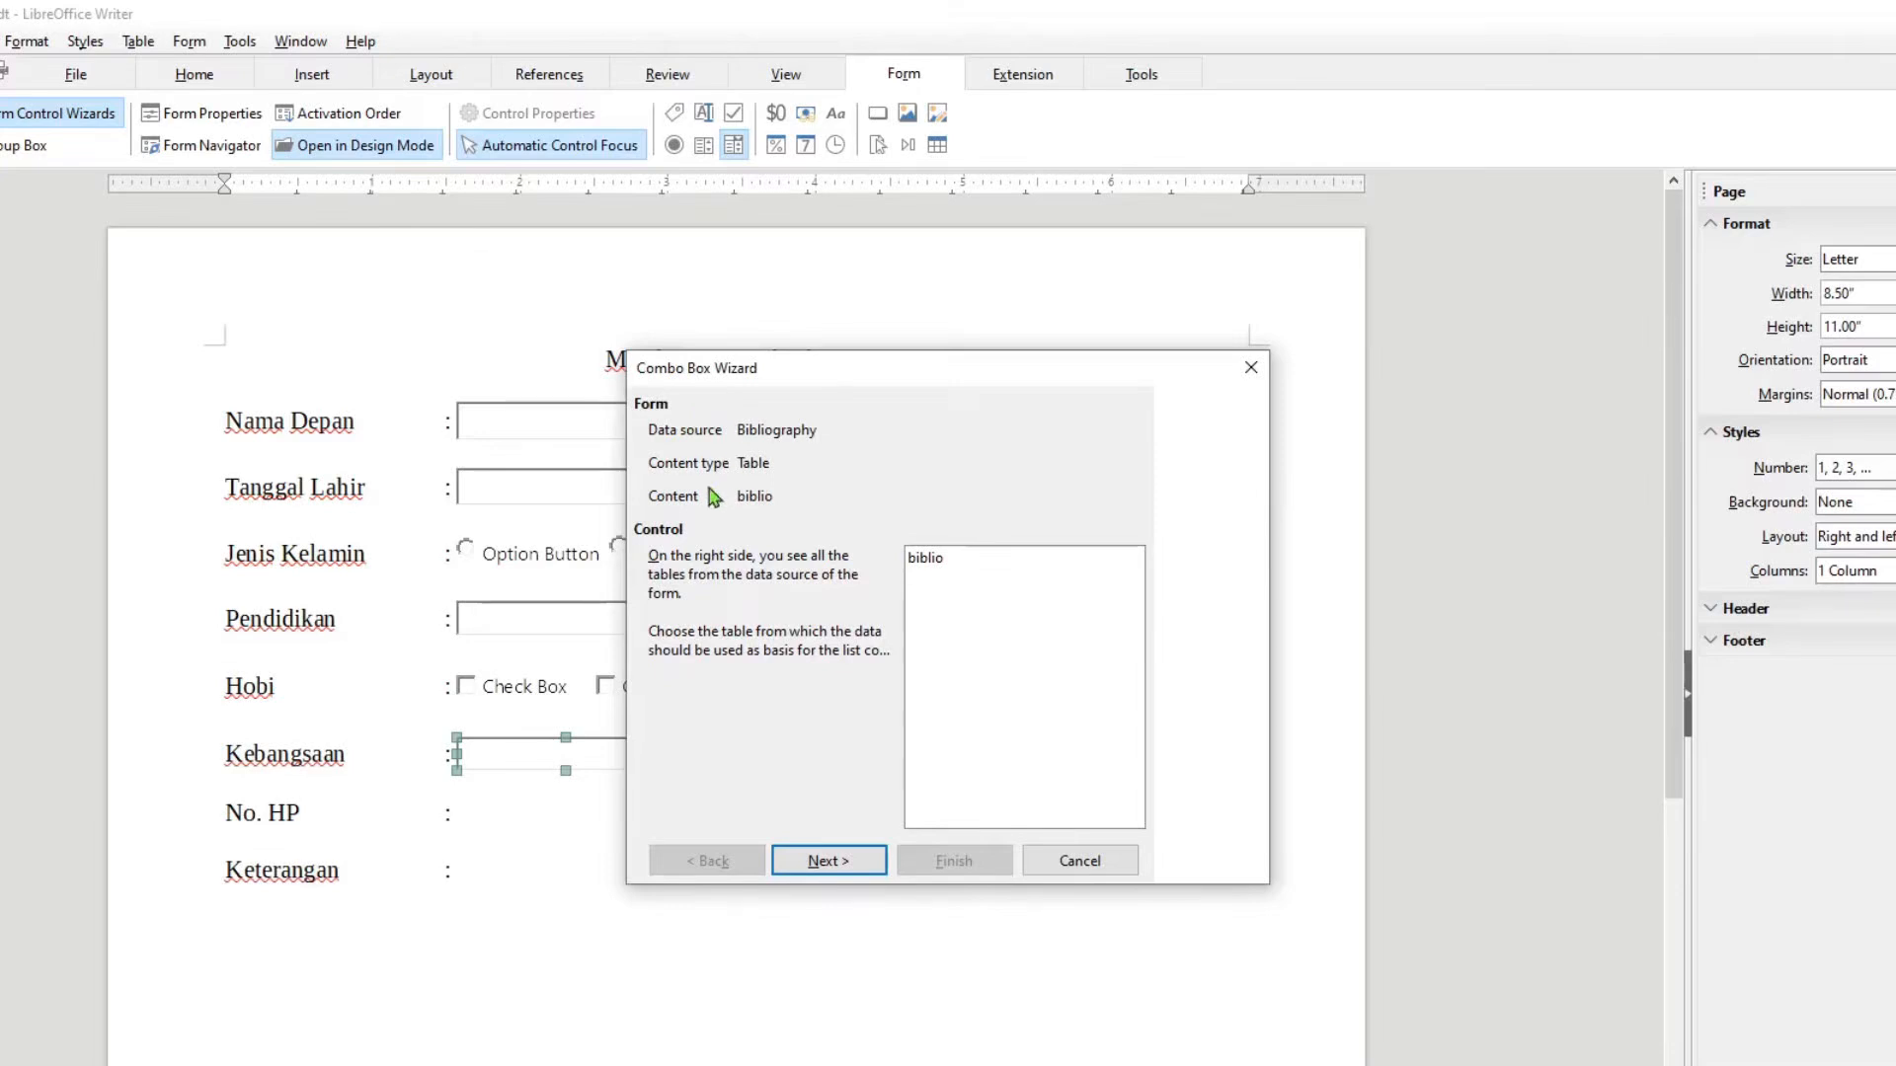
pyautogui.click(1251, 367)
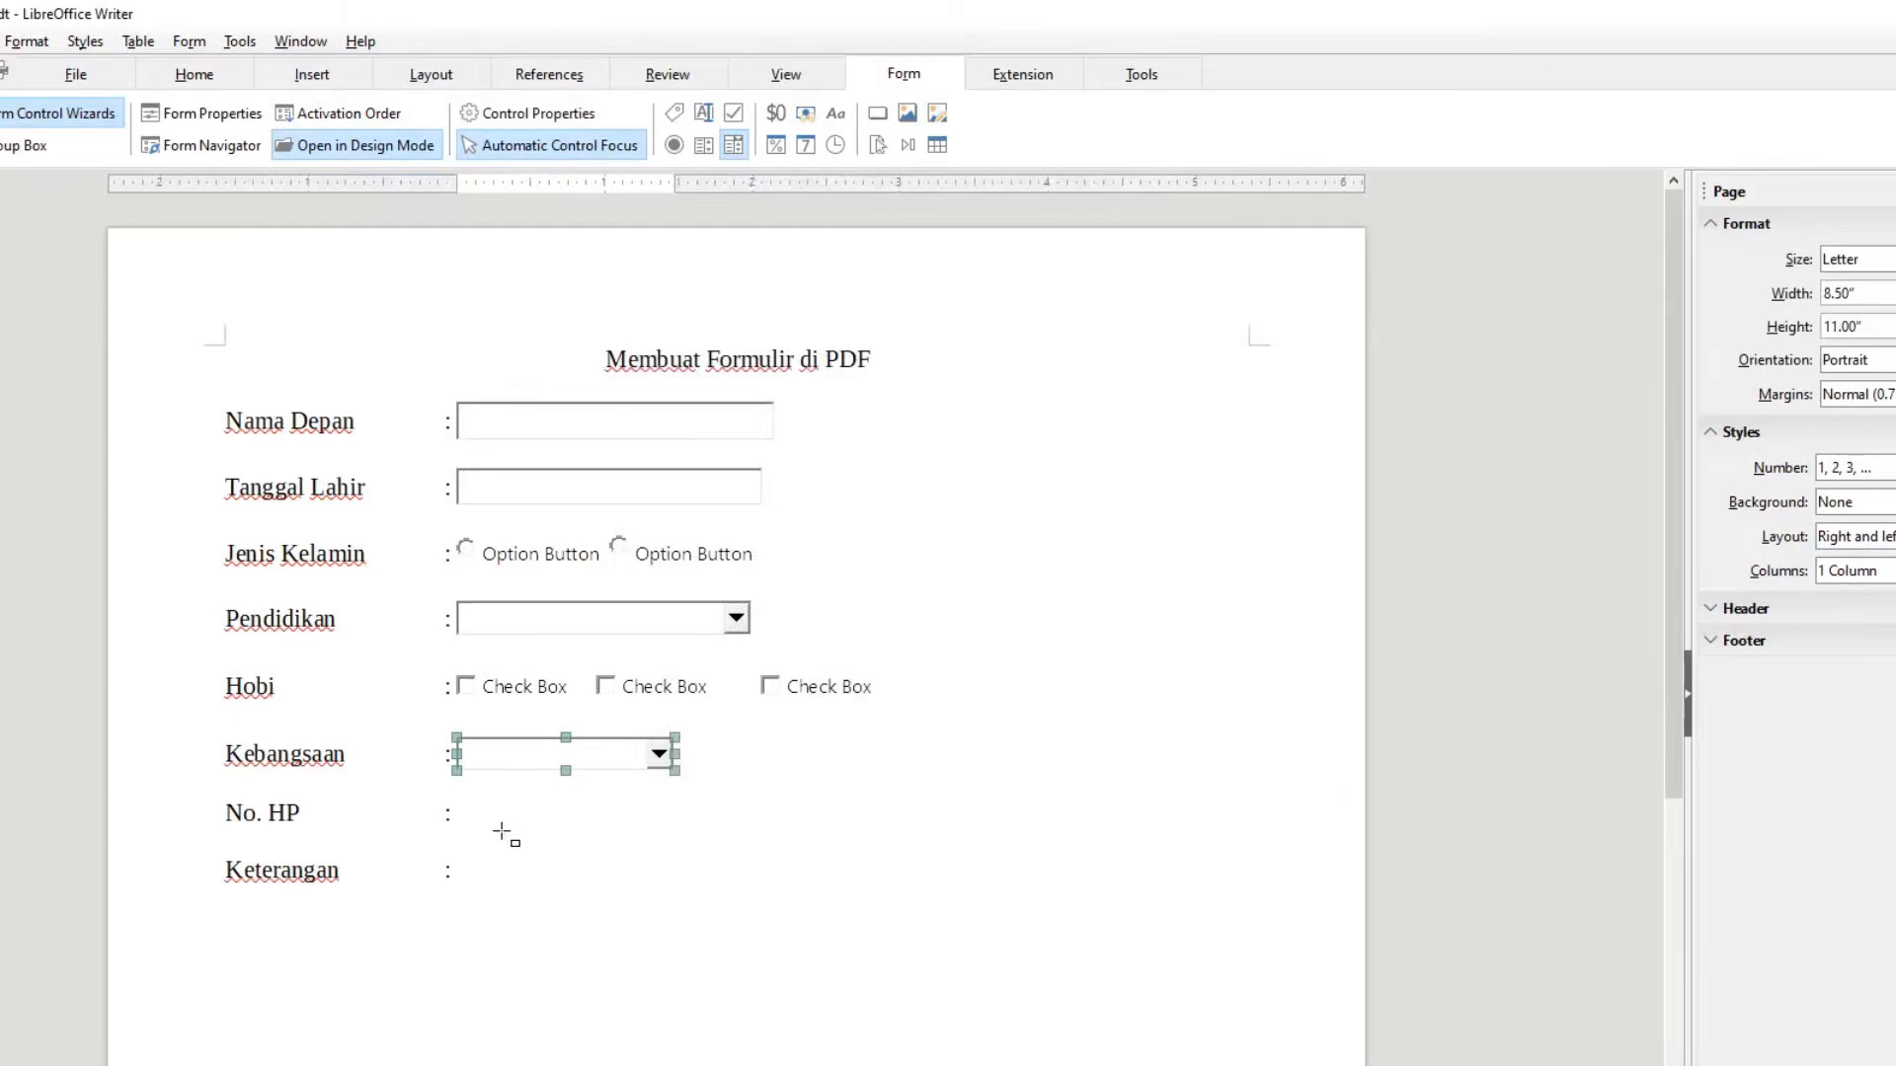
pyautogui.click(703, 112)
pyautogui.moveTo(456, 798)
pyautogui.mouseDown()
pyautogui.moveTo(498, 824)
pyautogui.moveTo(714, 829)
pyautogui.mouseUp()
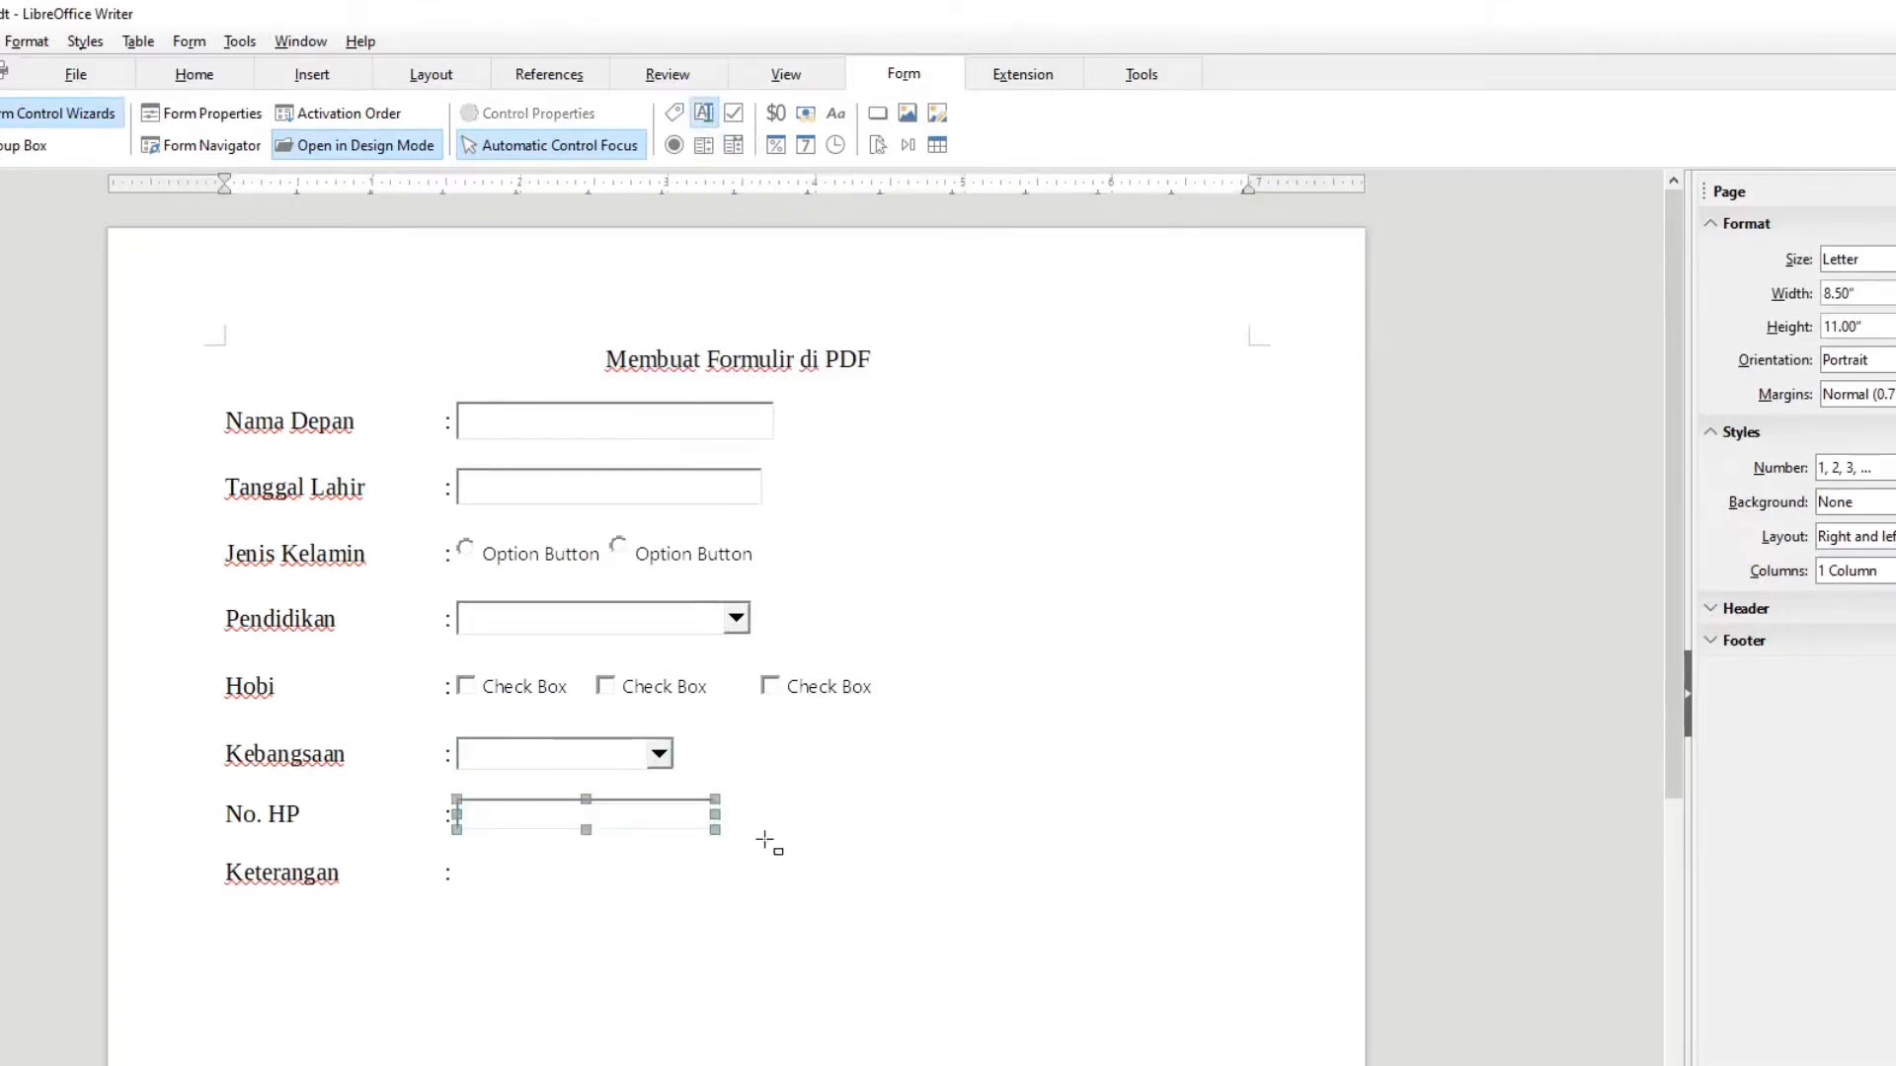
pyautogui.click(677, 116)
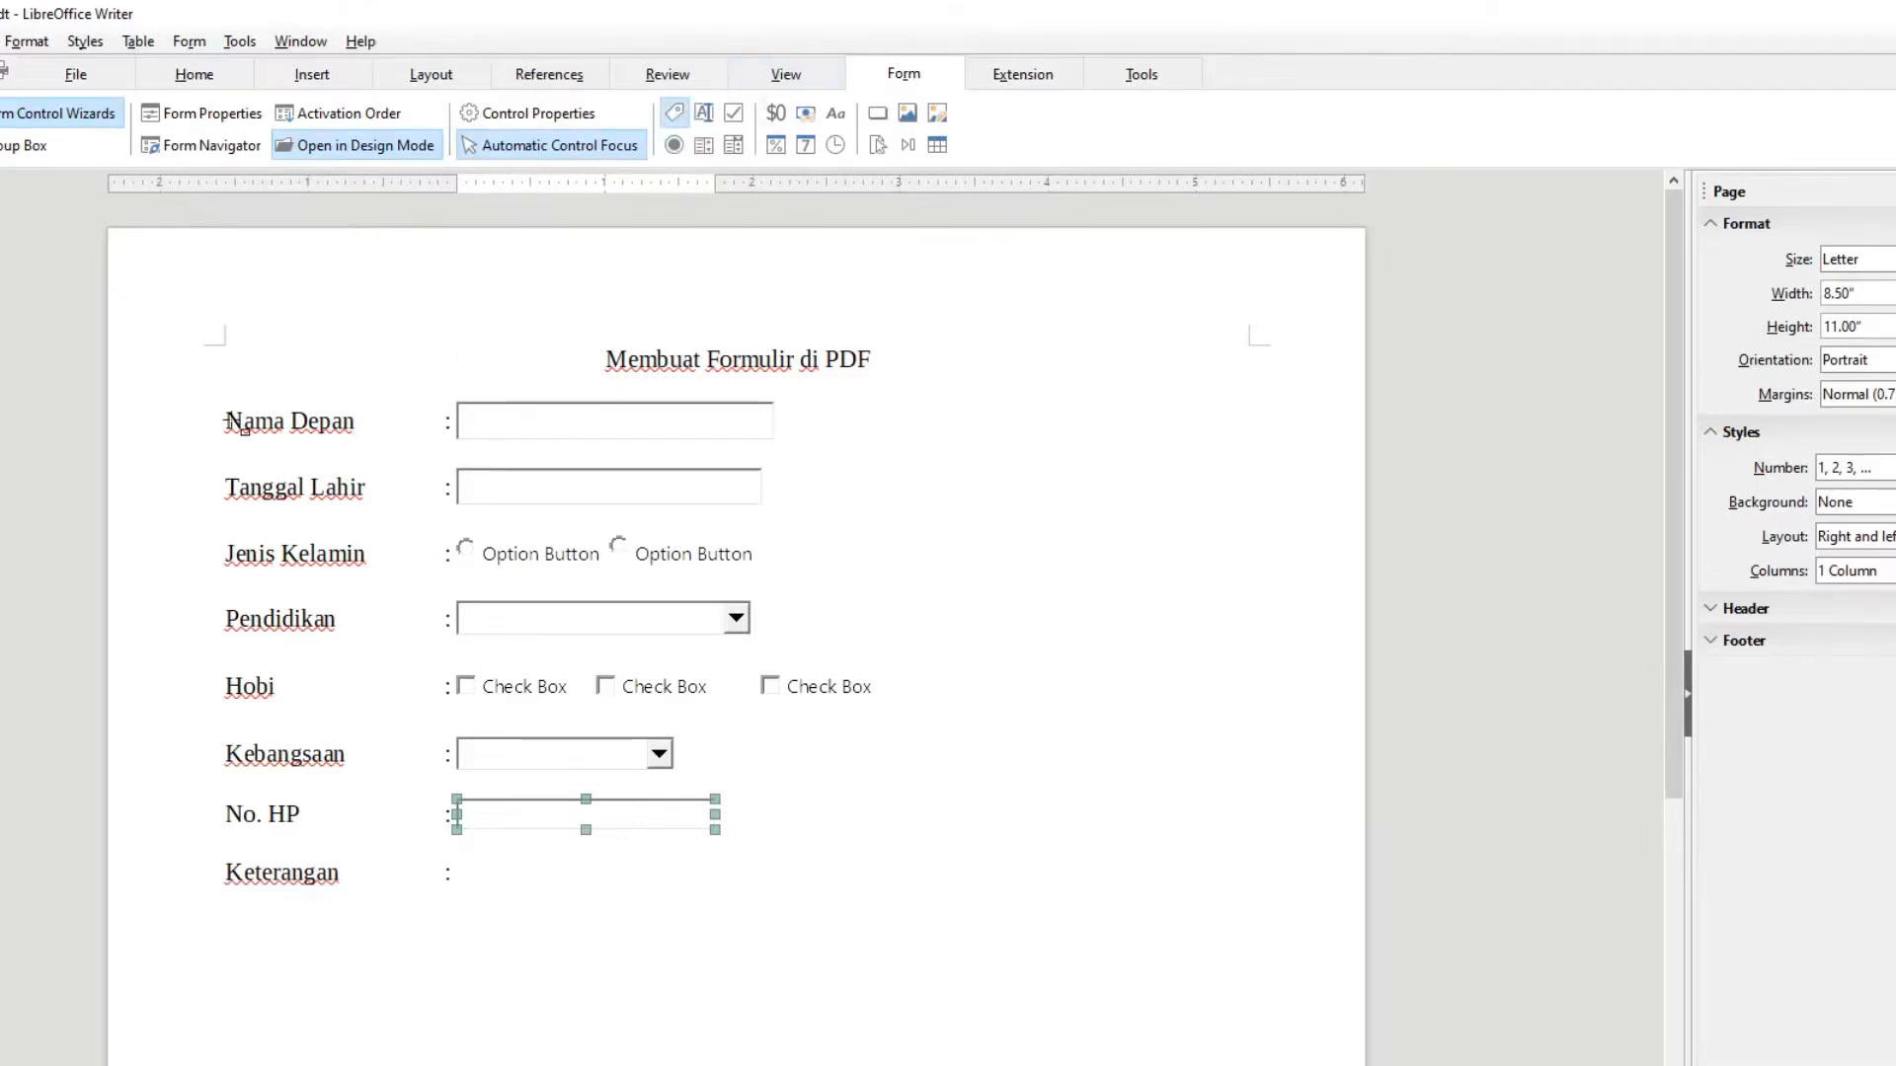
pyautogui.moveTo(225, 440)
pyautogui.mouseDown()
pyautogui.moveTo(389, 478)
pyautogui.moveTo(409, 464)
pyautogui.mouseUp()
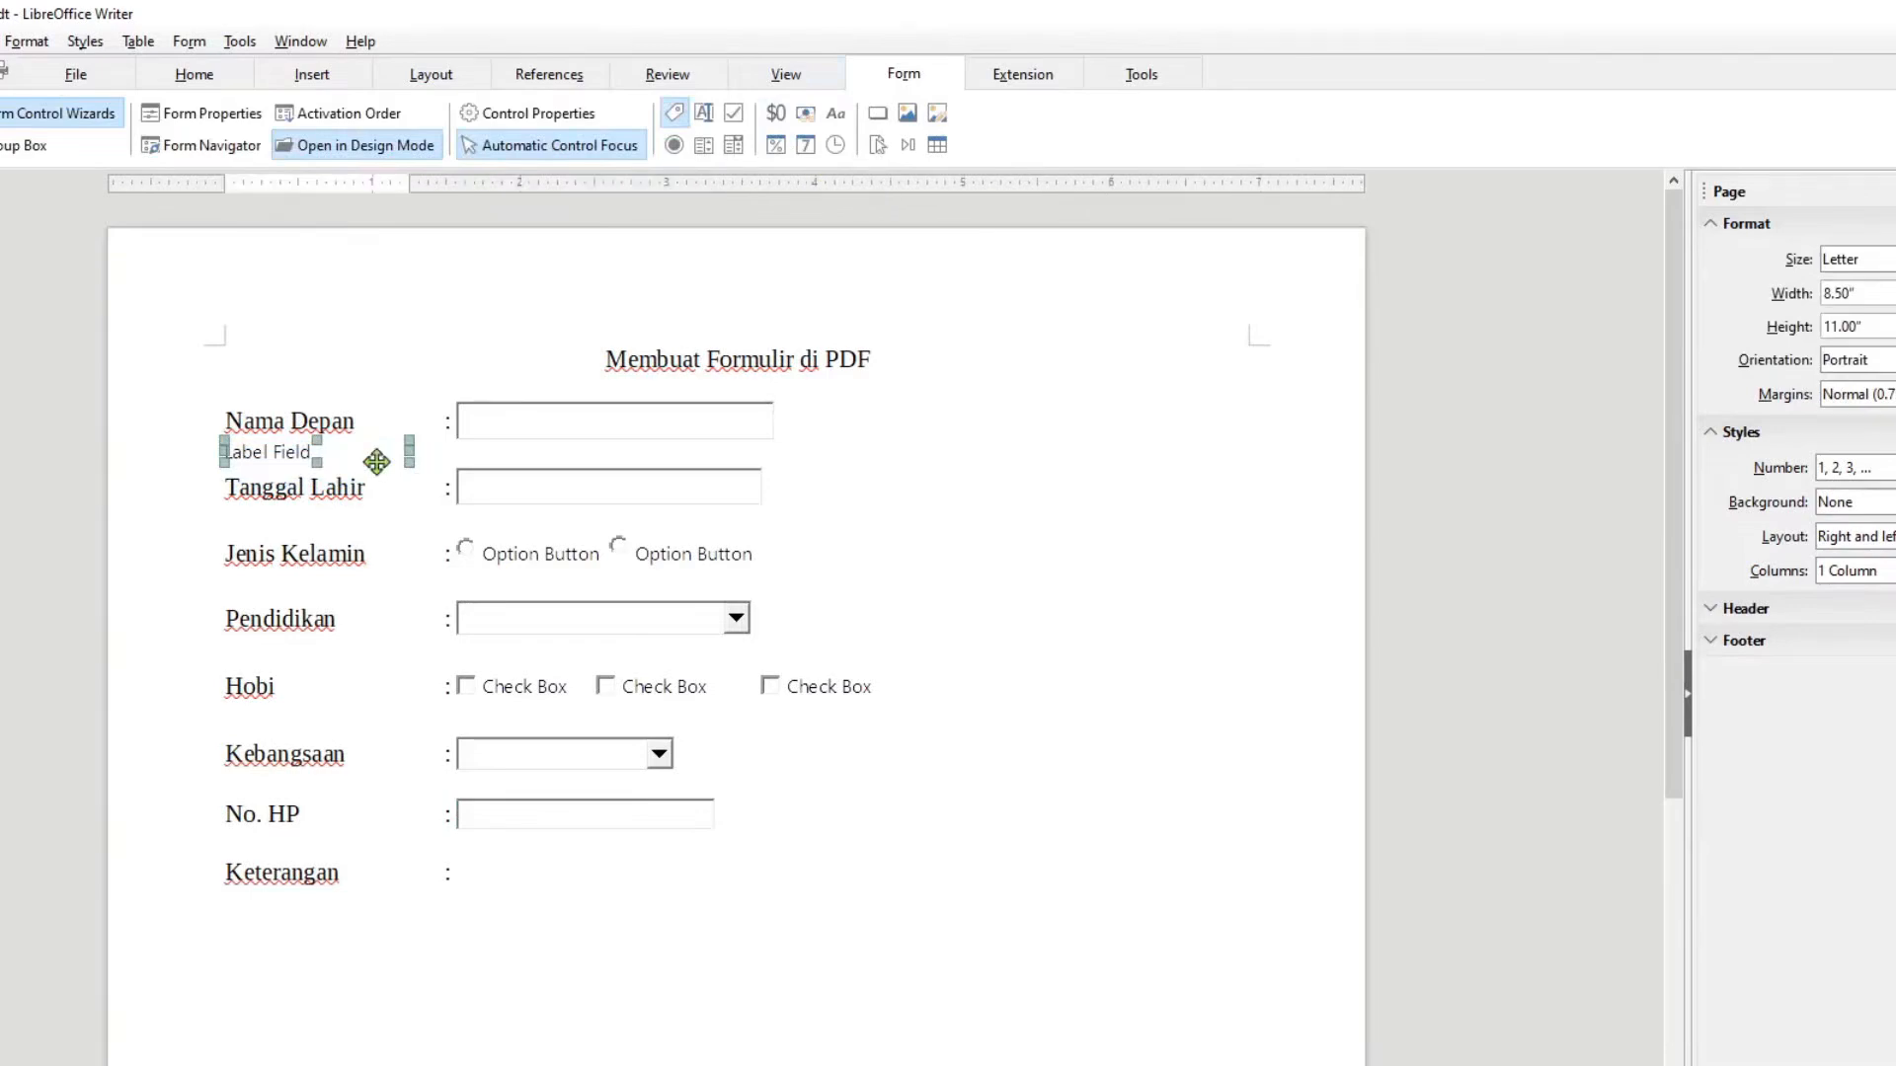
pyautogui.press('Delete')
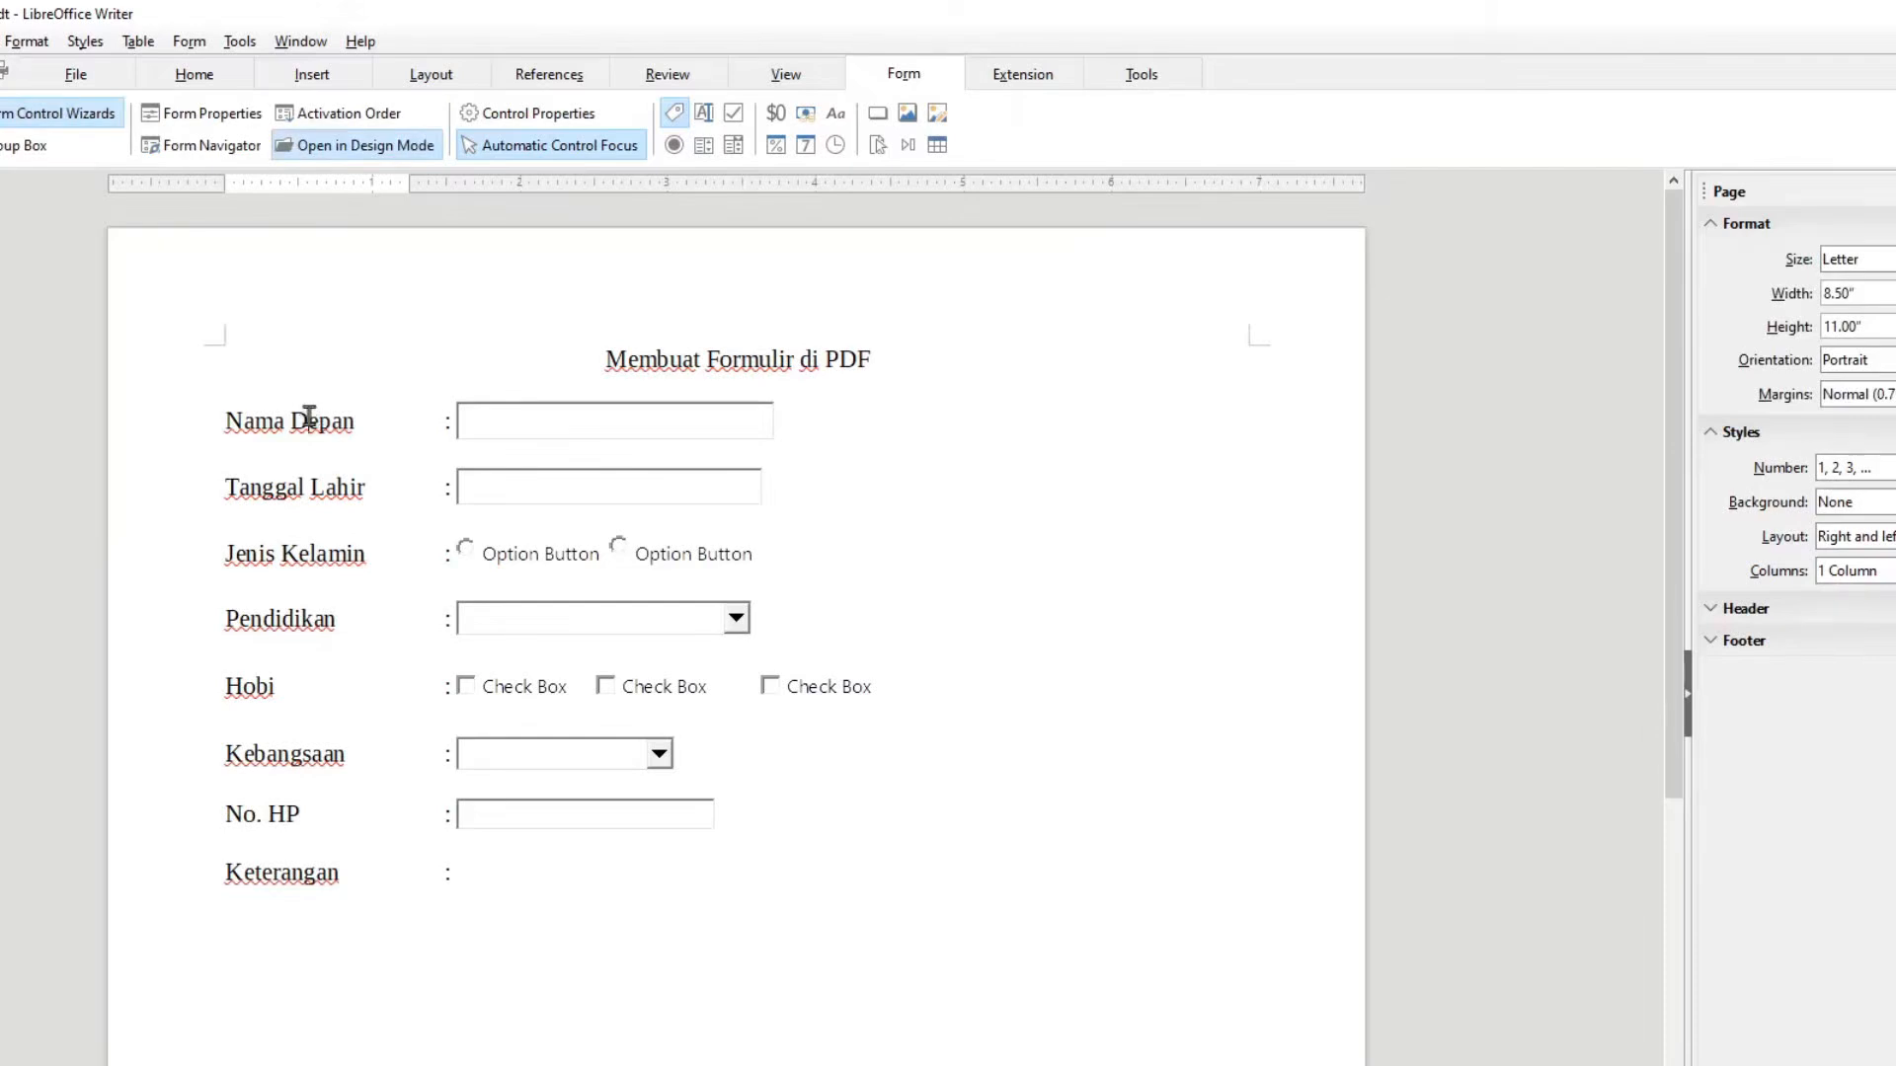
pyautogui.click(321, 424)
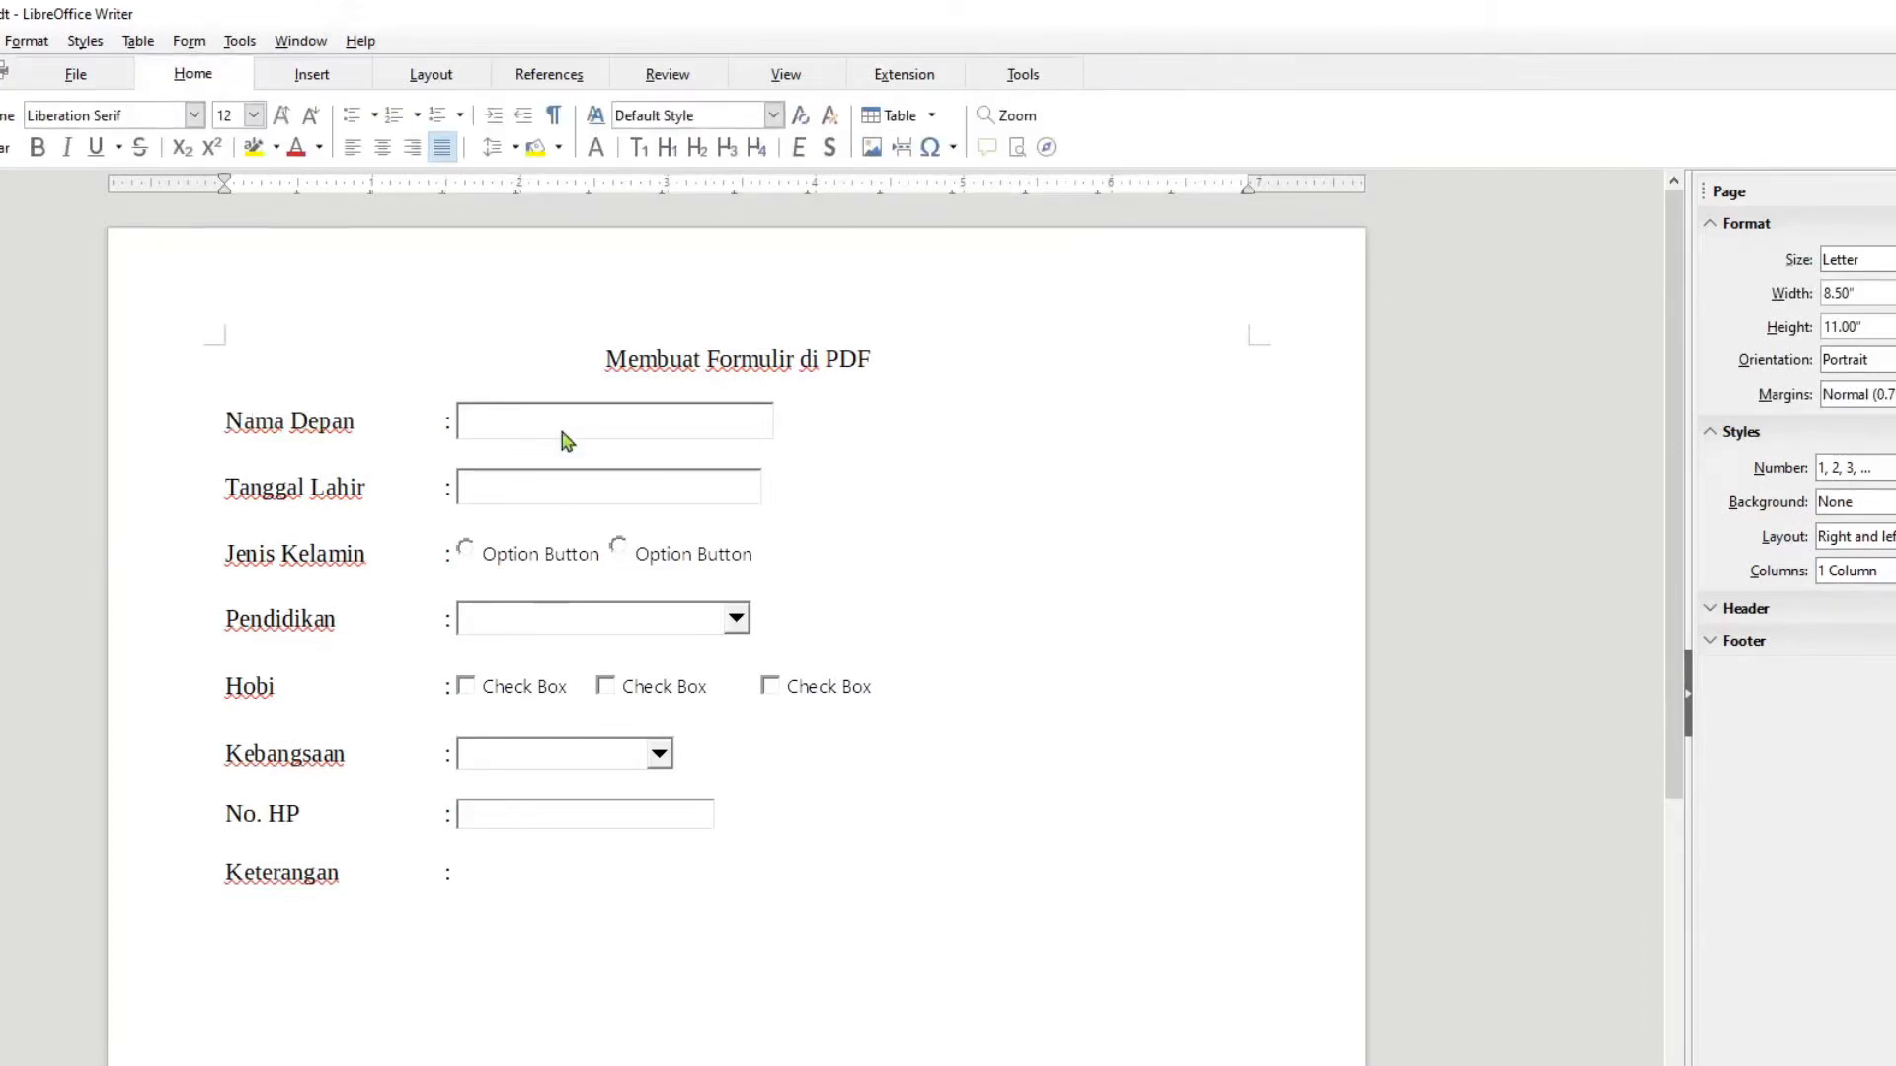
# - Draw a large text box beside Keterangan, several lines tall and wider than the other fields
pyautogui.click(581, 818)
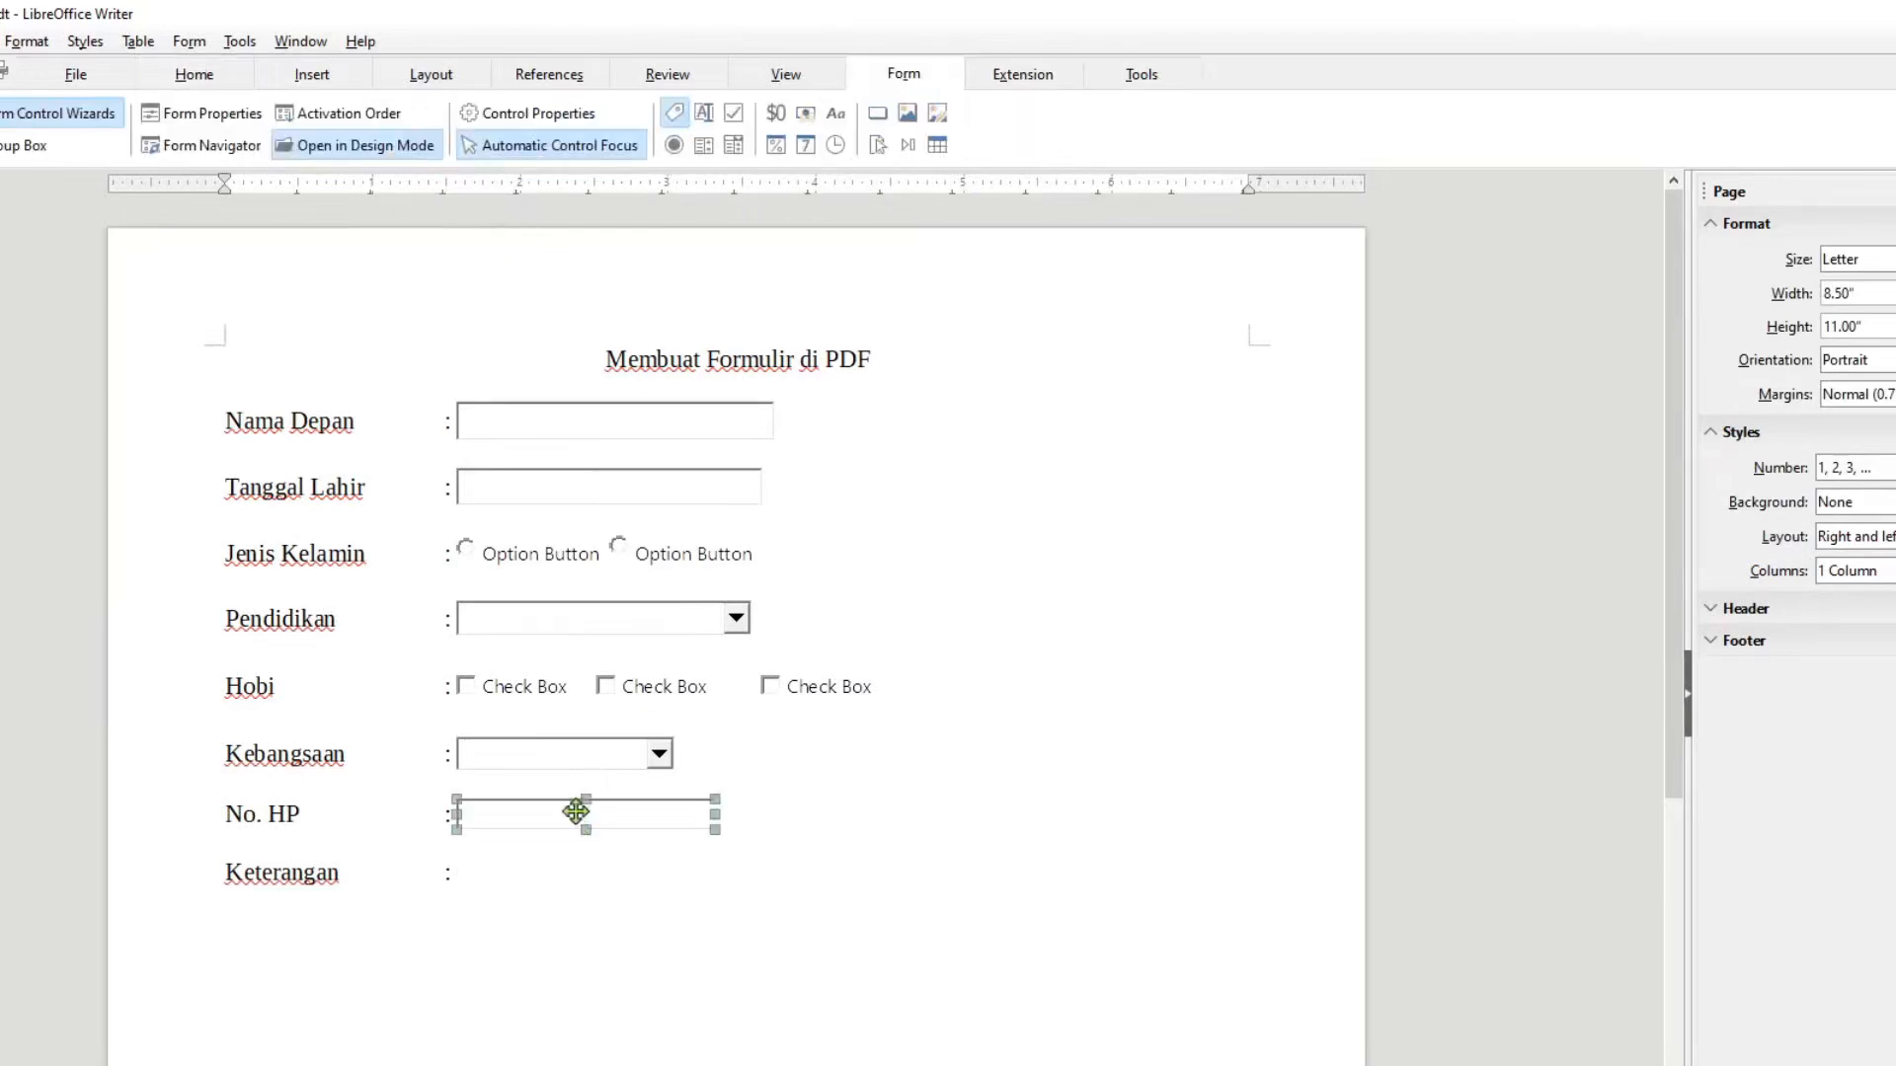
pyautogui.click(705, 115)
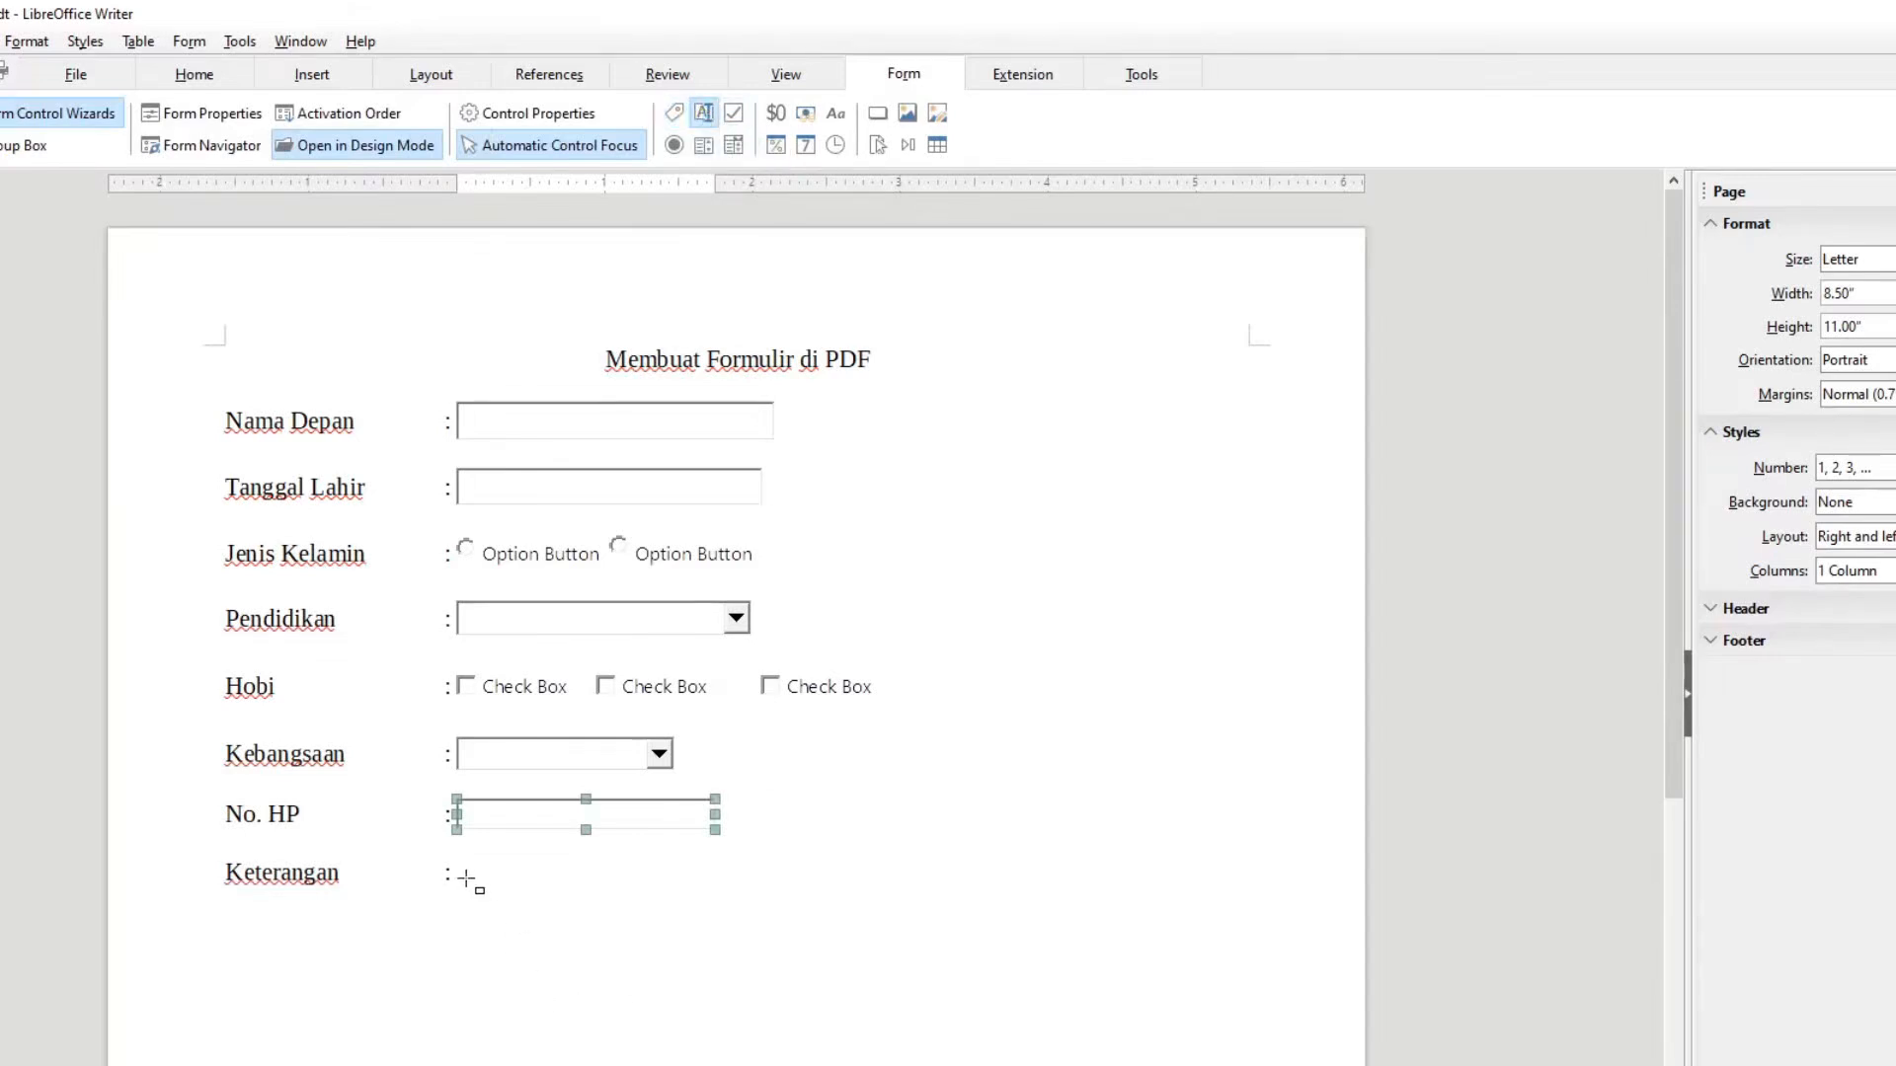
pyautogui.moveTo(463, 863); pyautogui.dragTo(1096, 1025)
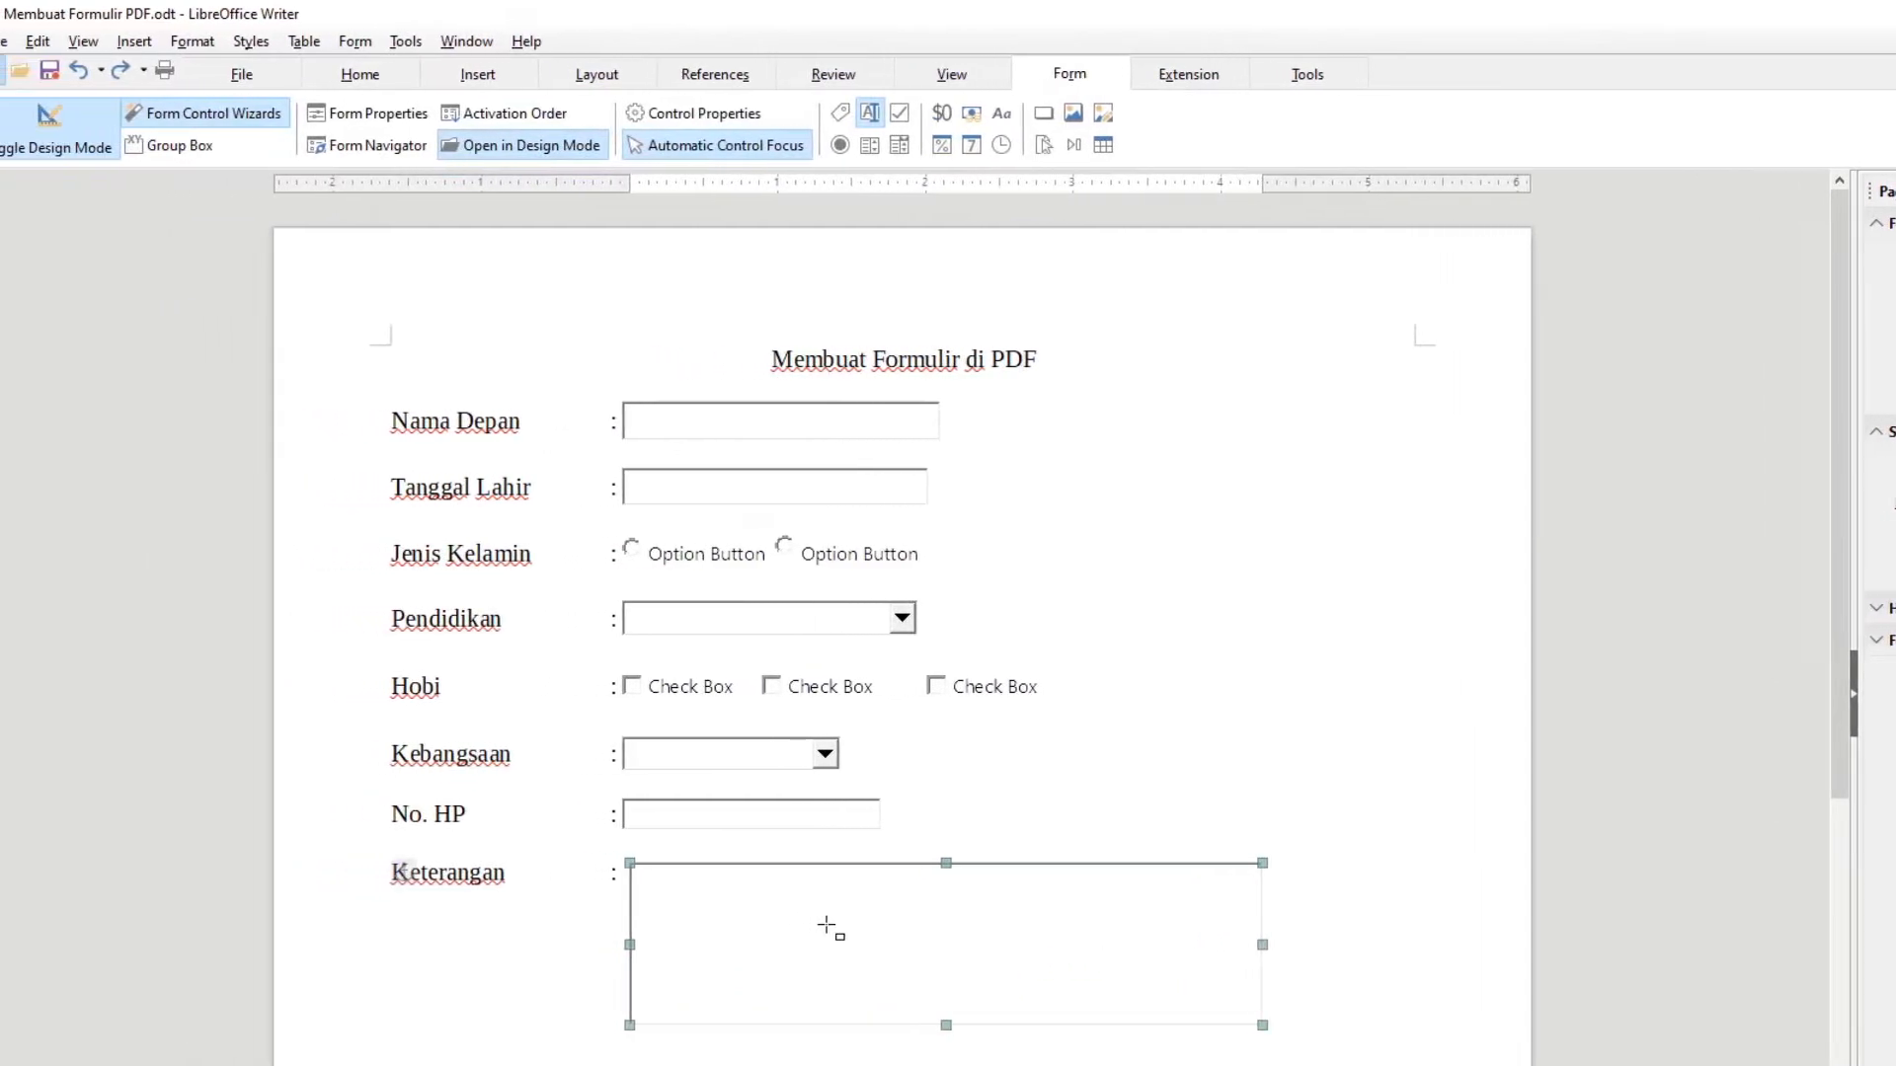
# - Export the document to the Doc folder as a PDF form named Membuat Formulir PDF with FDF submit format
pyautogui.click(2, 42)
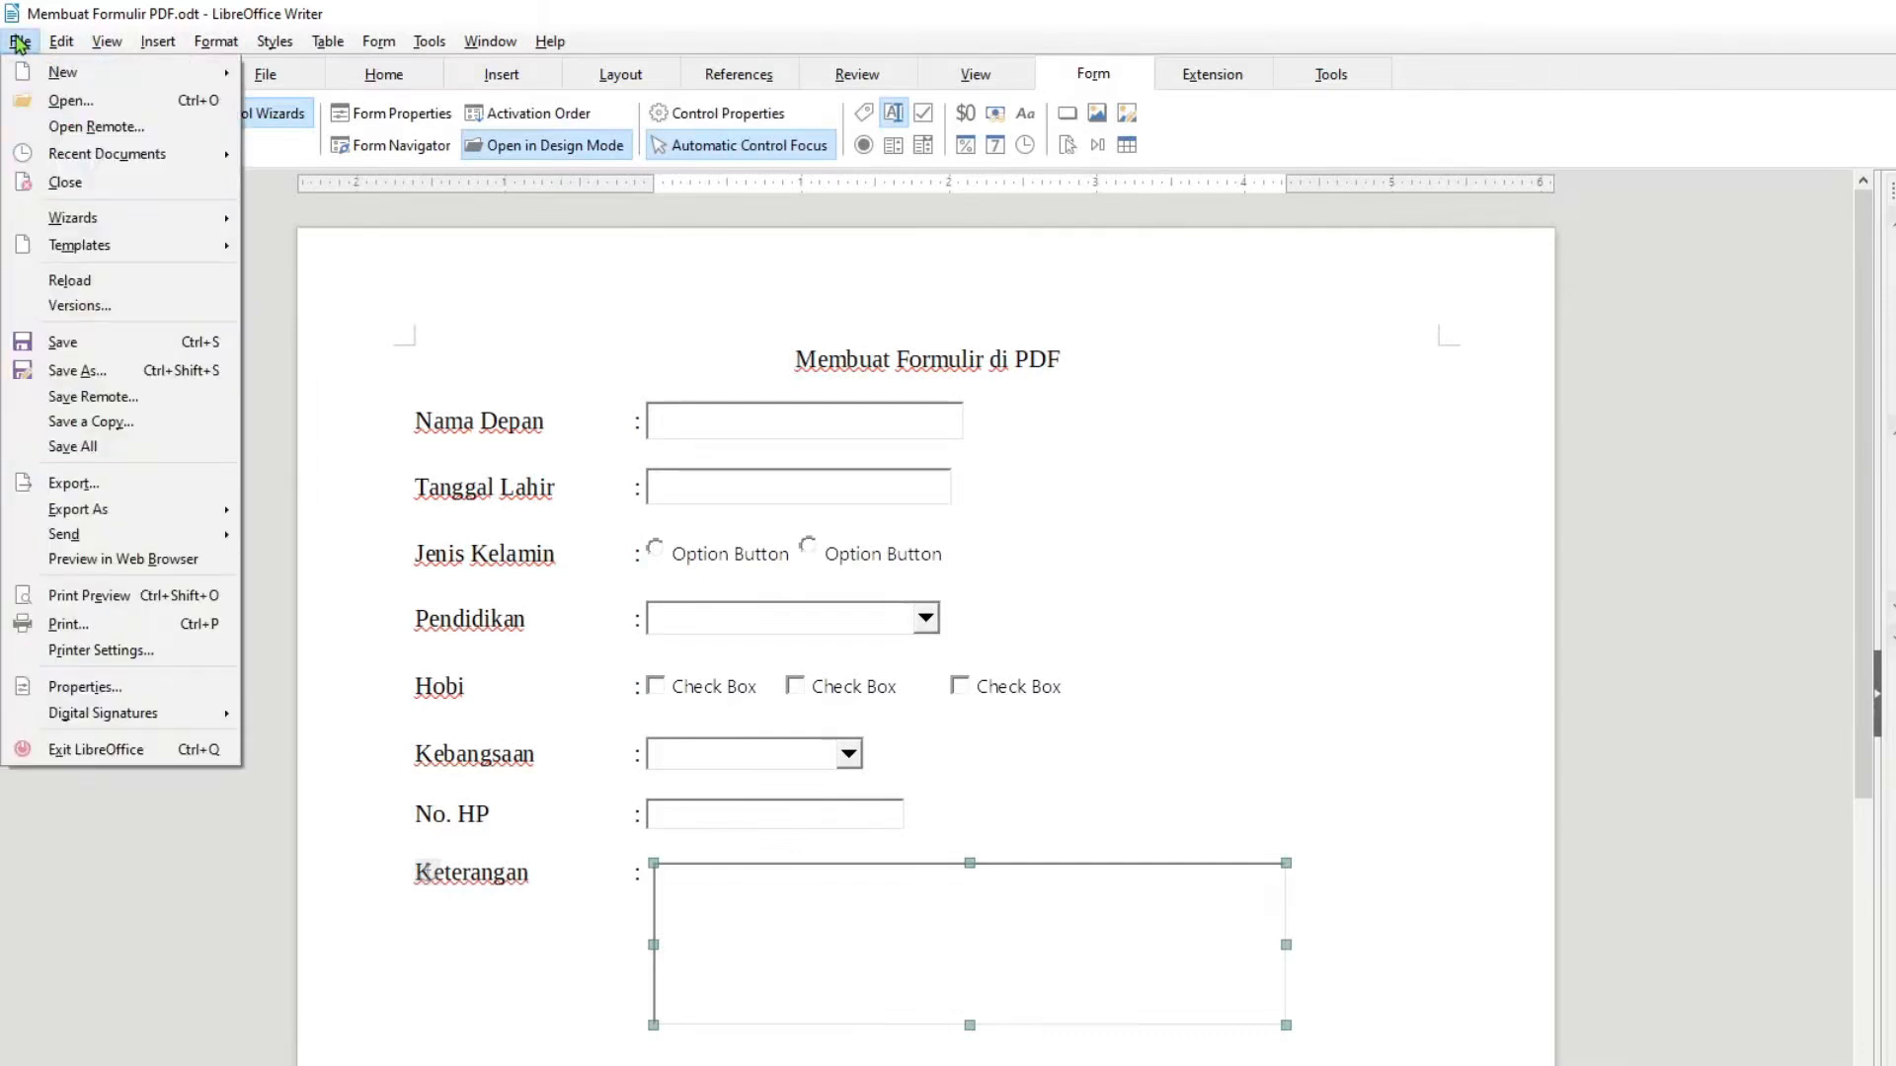
pyautogui.moveTo(59, 509)
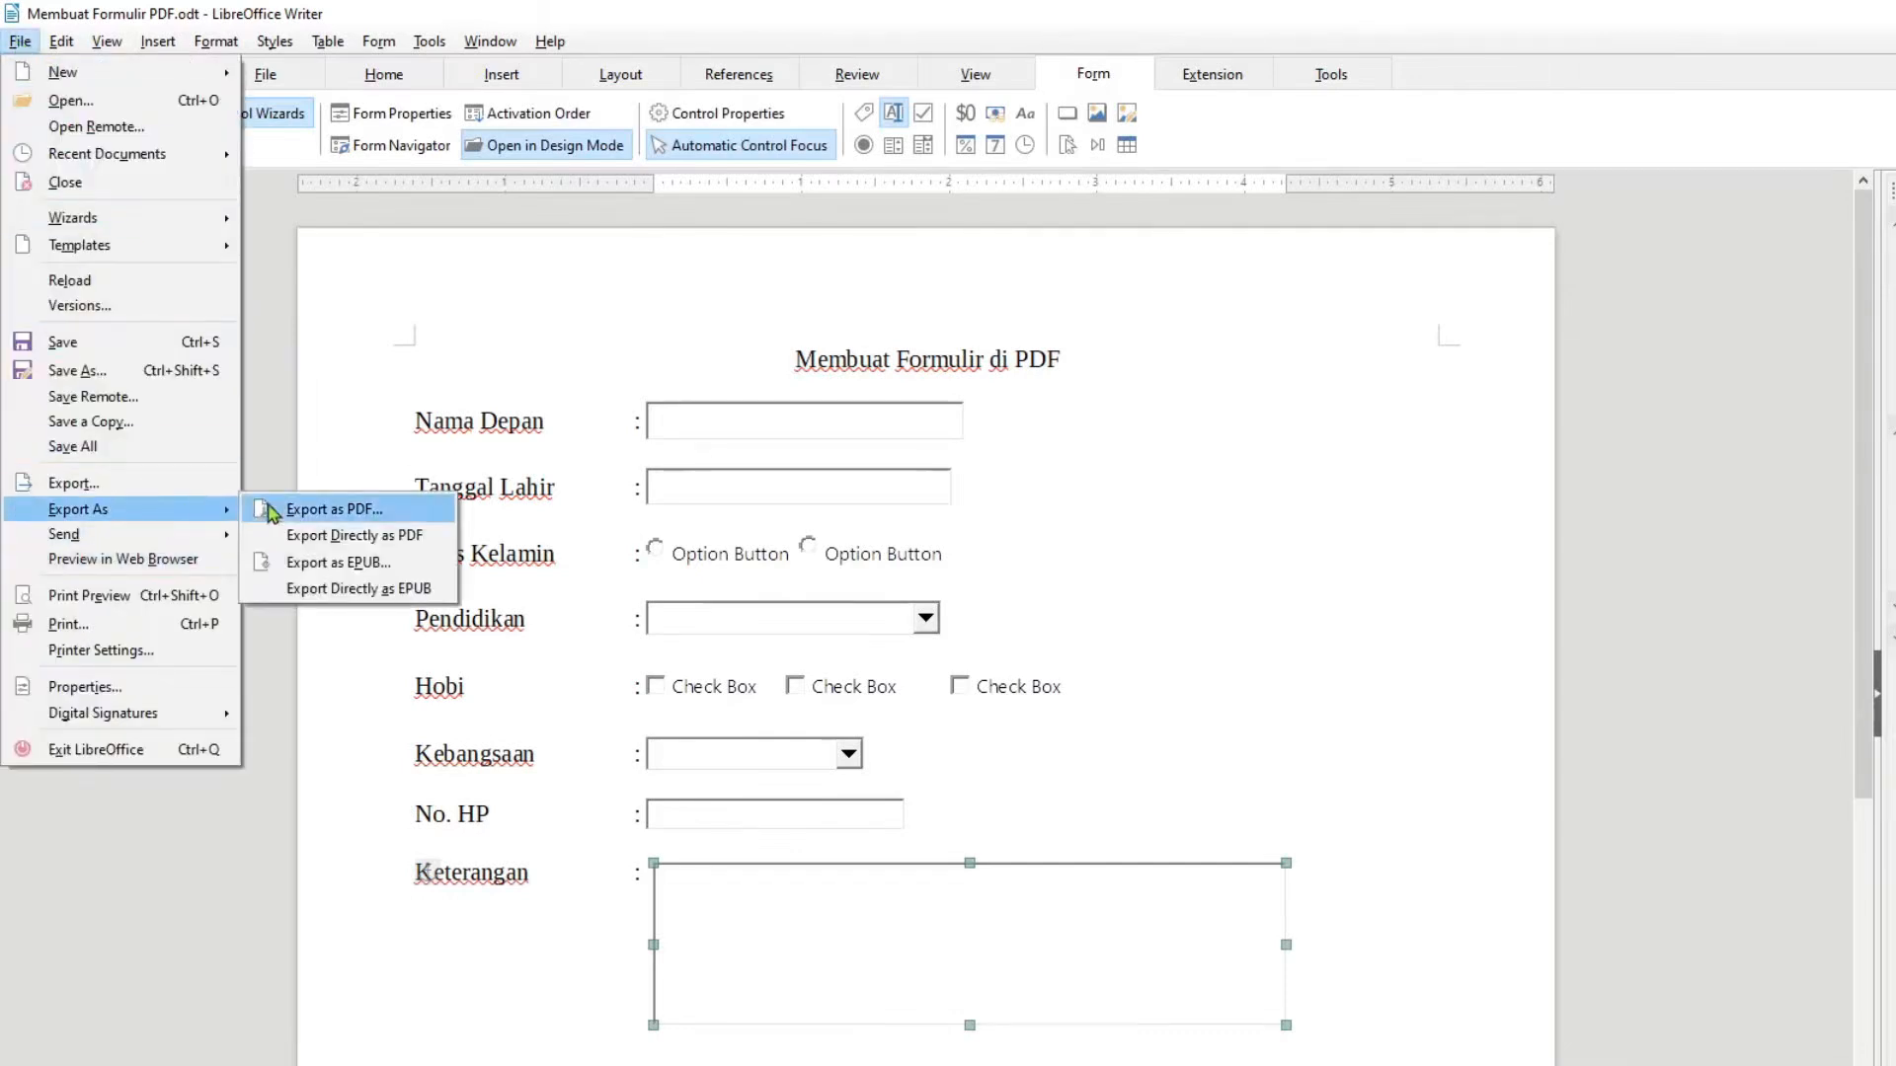
pyautogui.click(293, 512)
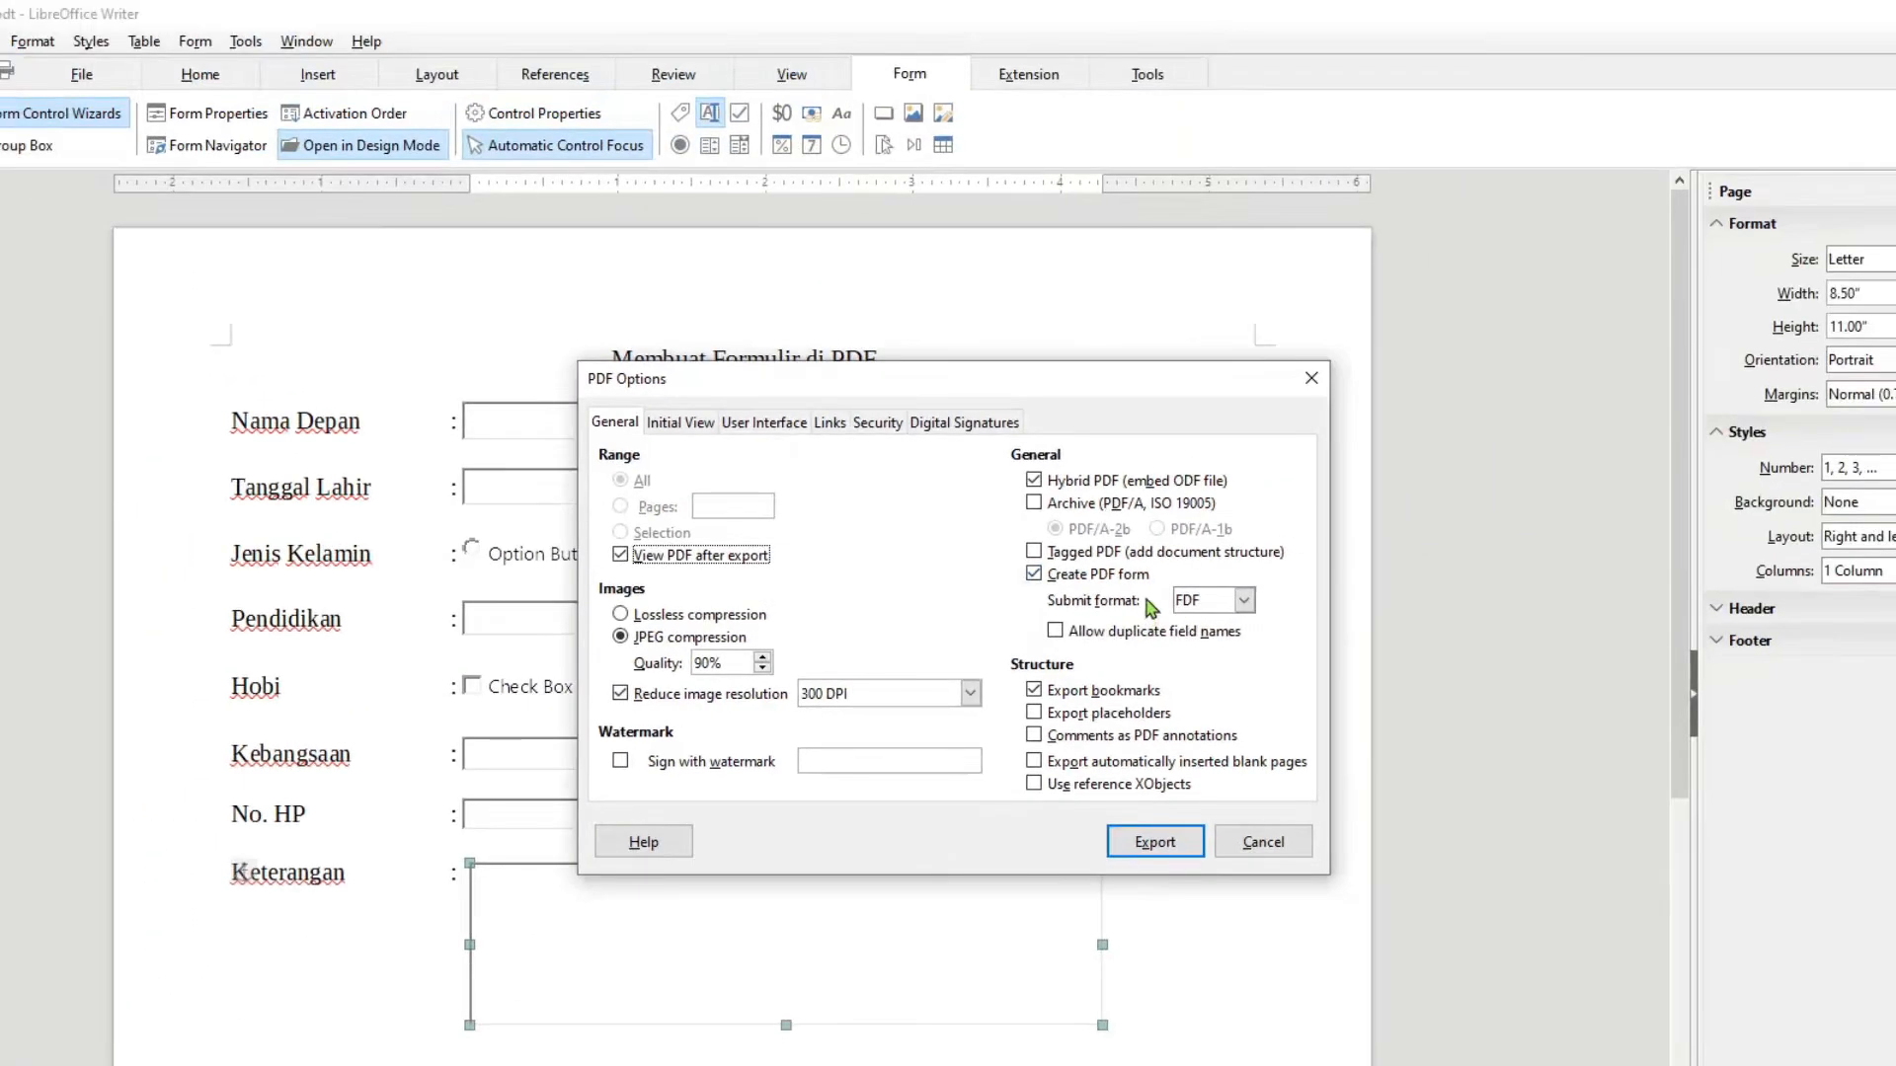
pyautogui.click(1153, 842)
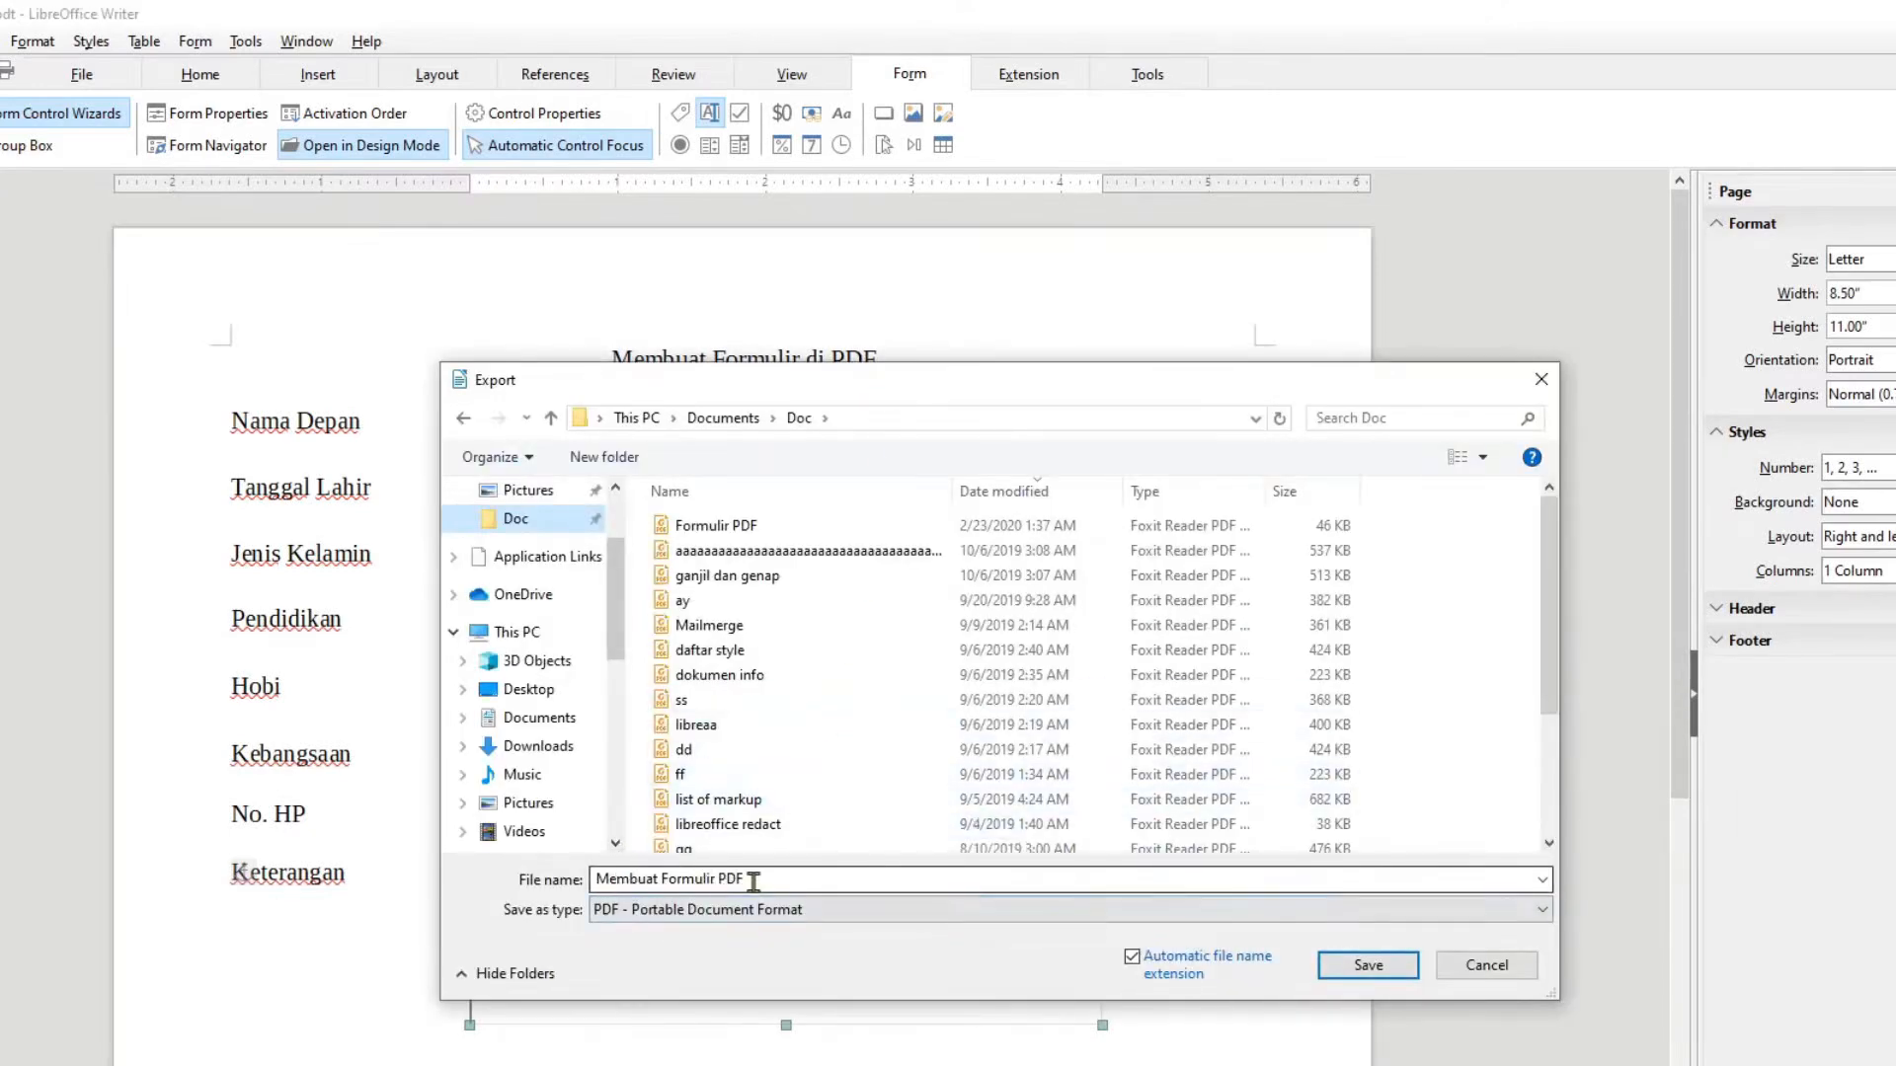
pyautogui.click(1367, 964)
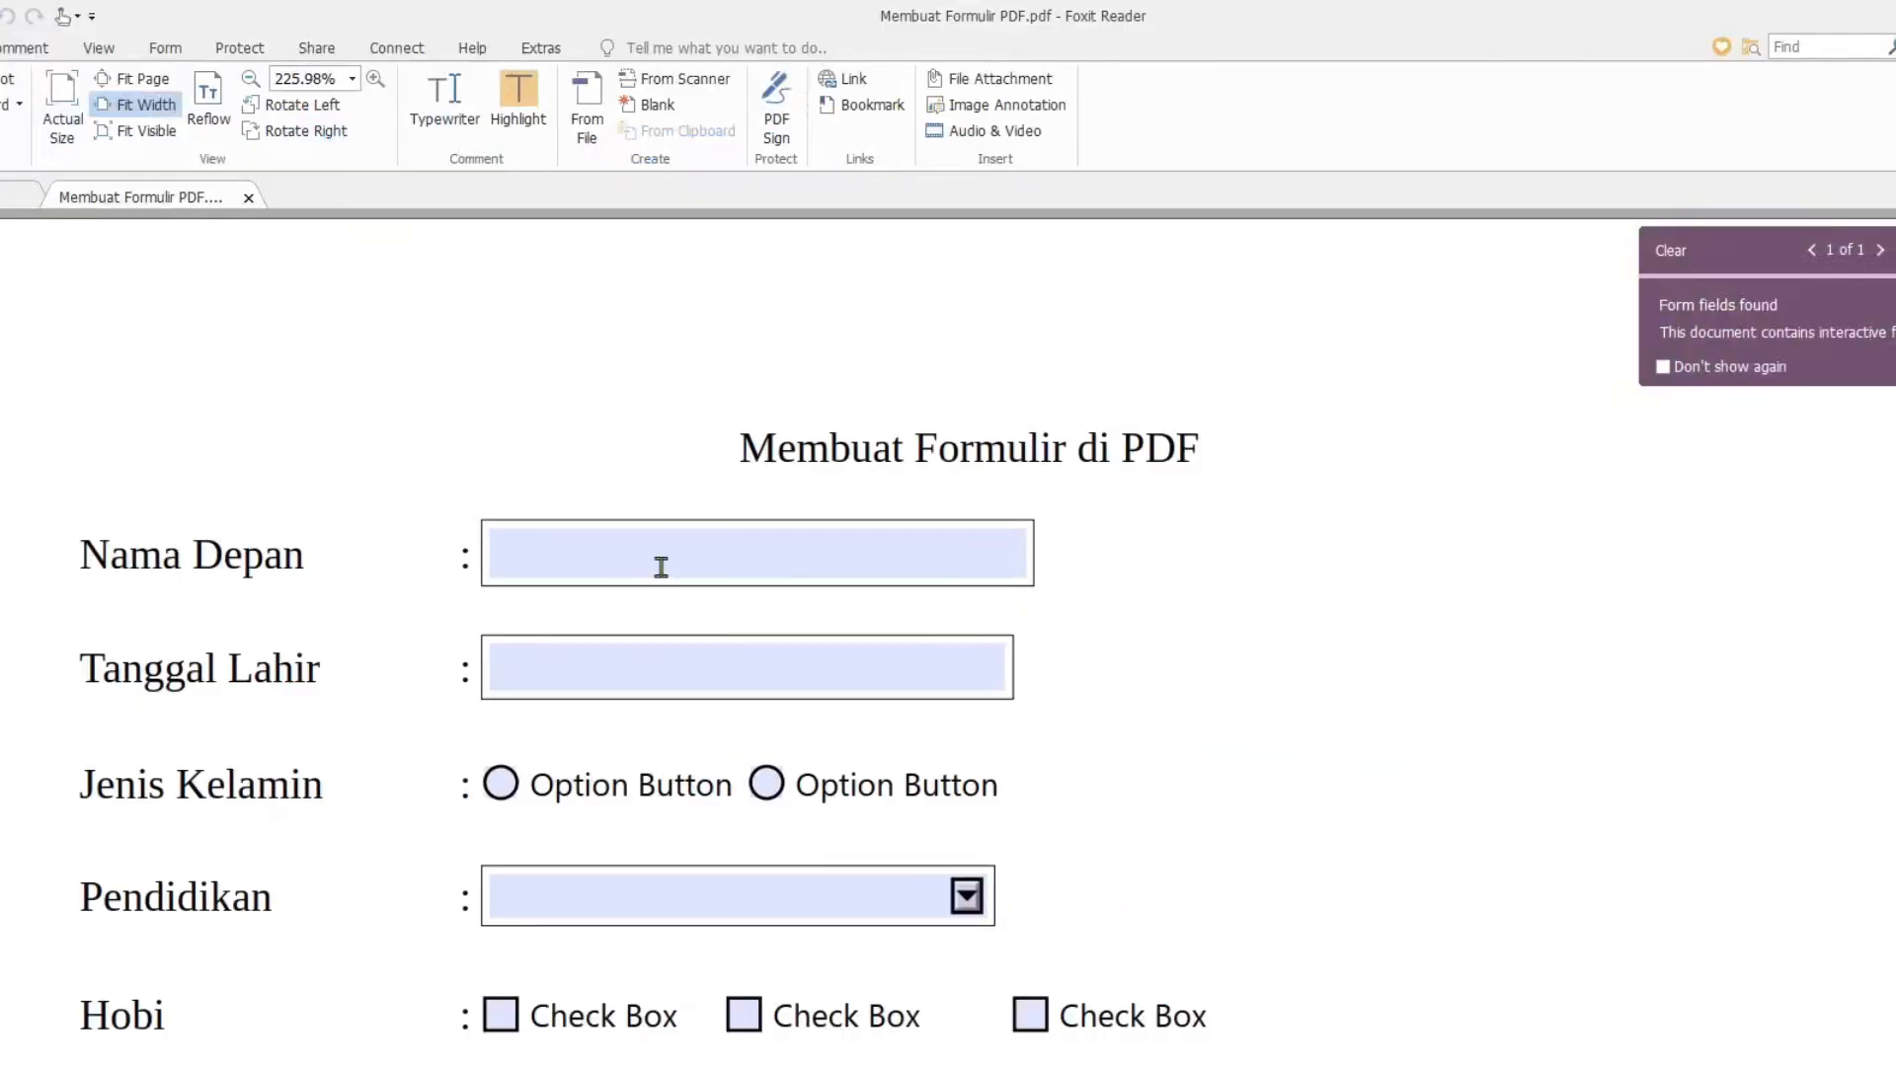
# - Test the Tanggal Lahir text field and both Jenis Kelamin option buttons in the exported PDF form
pyautogui.hotkey('ctrl', '-')
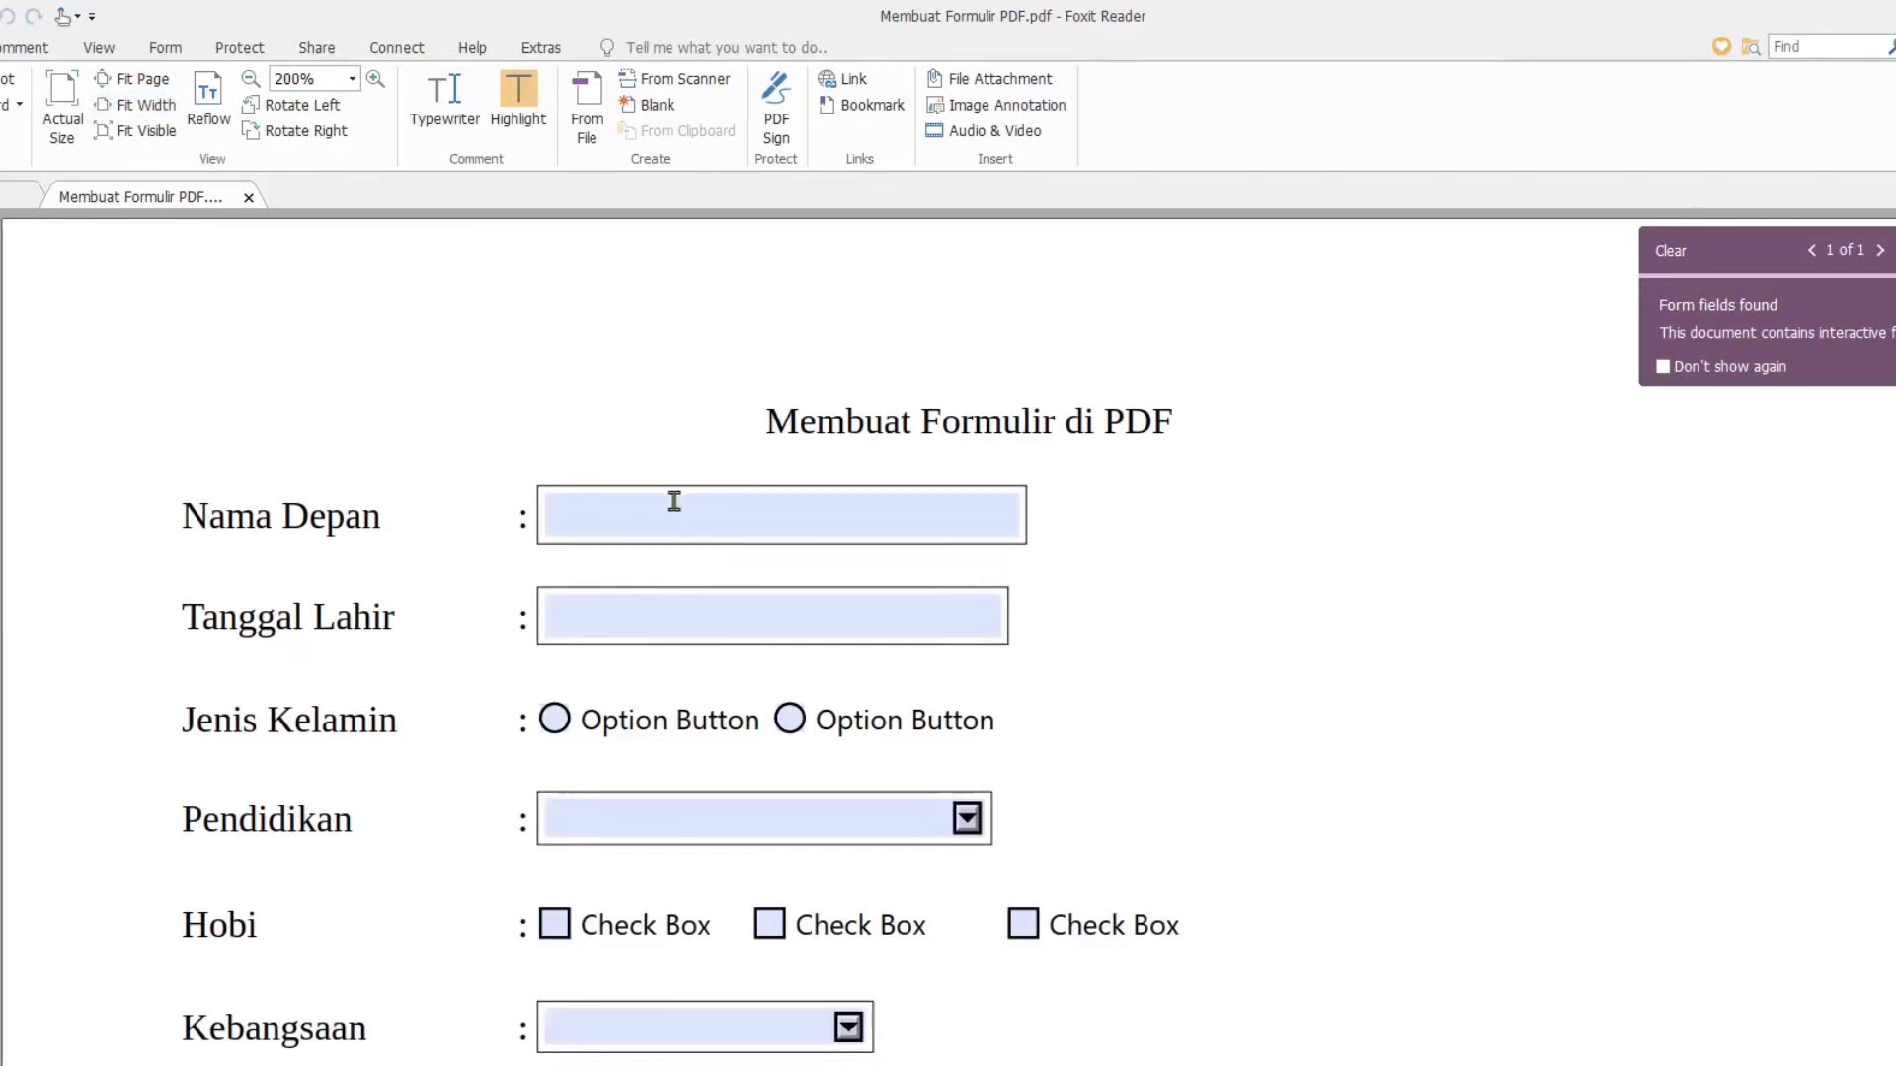
pyautogui.click(673, 612)
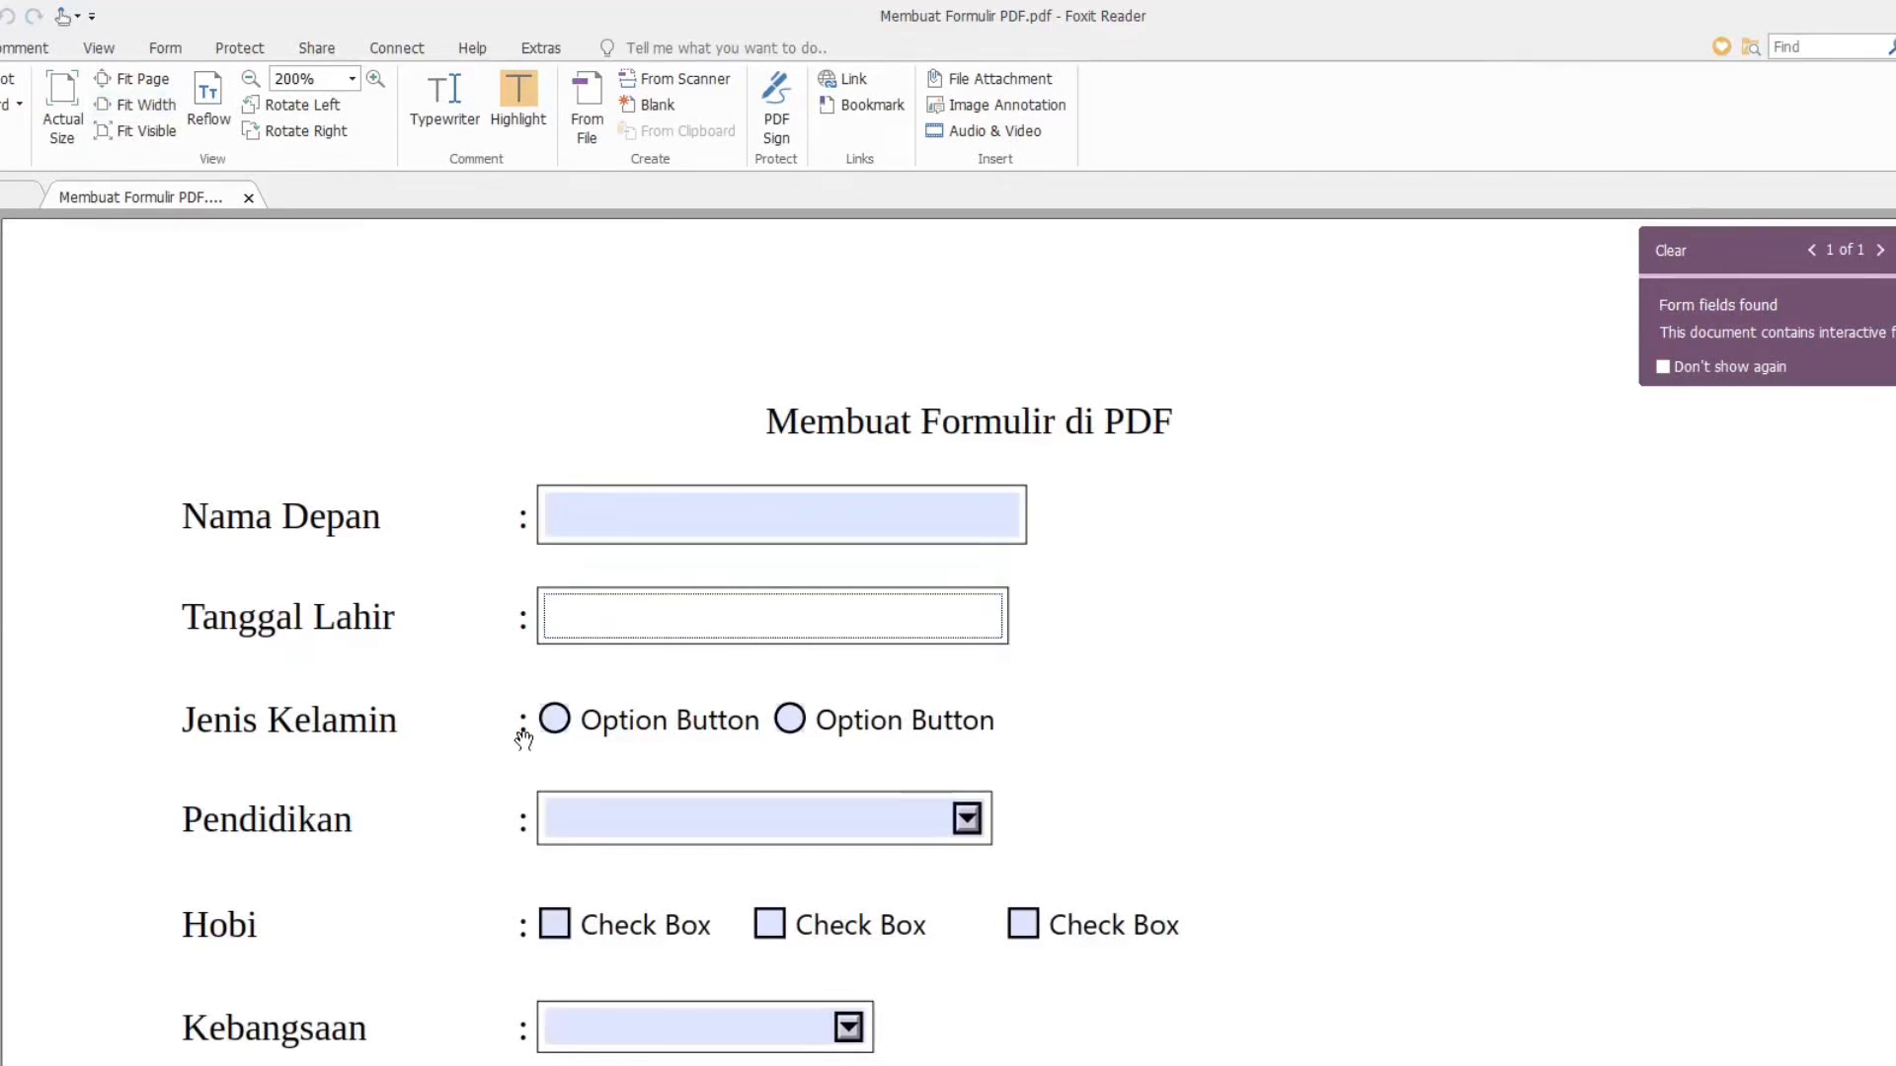
pyautogui.click(554, 720)
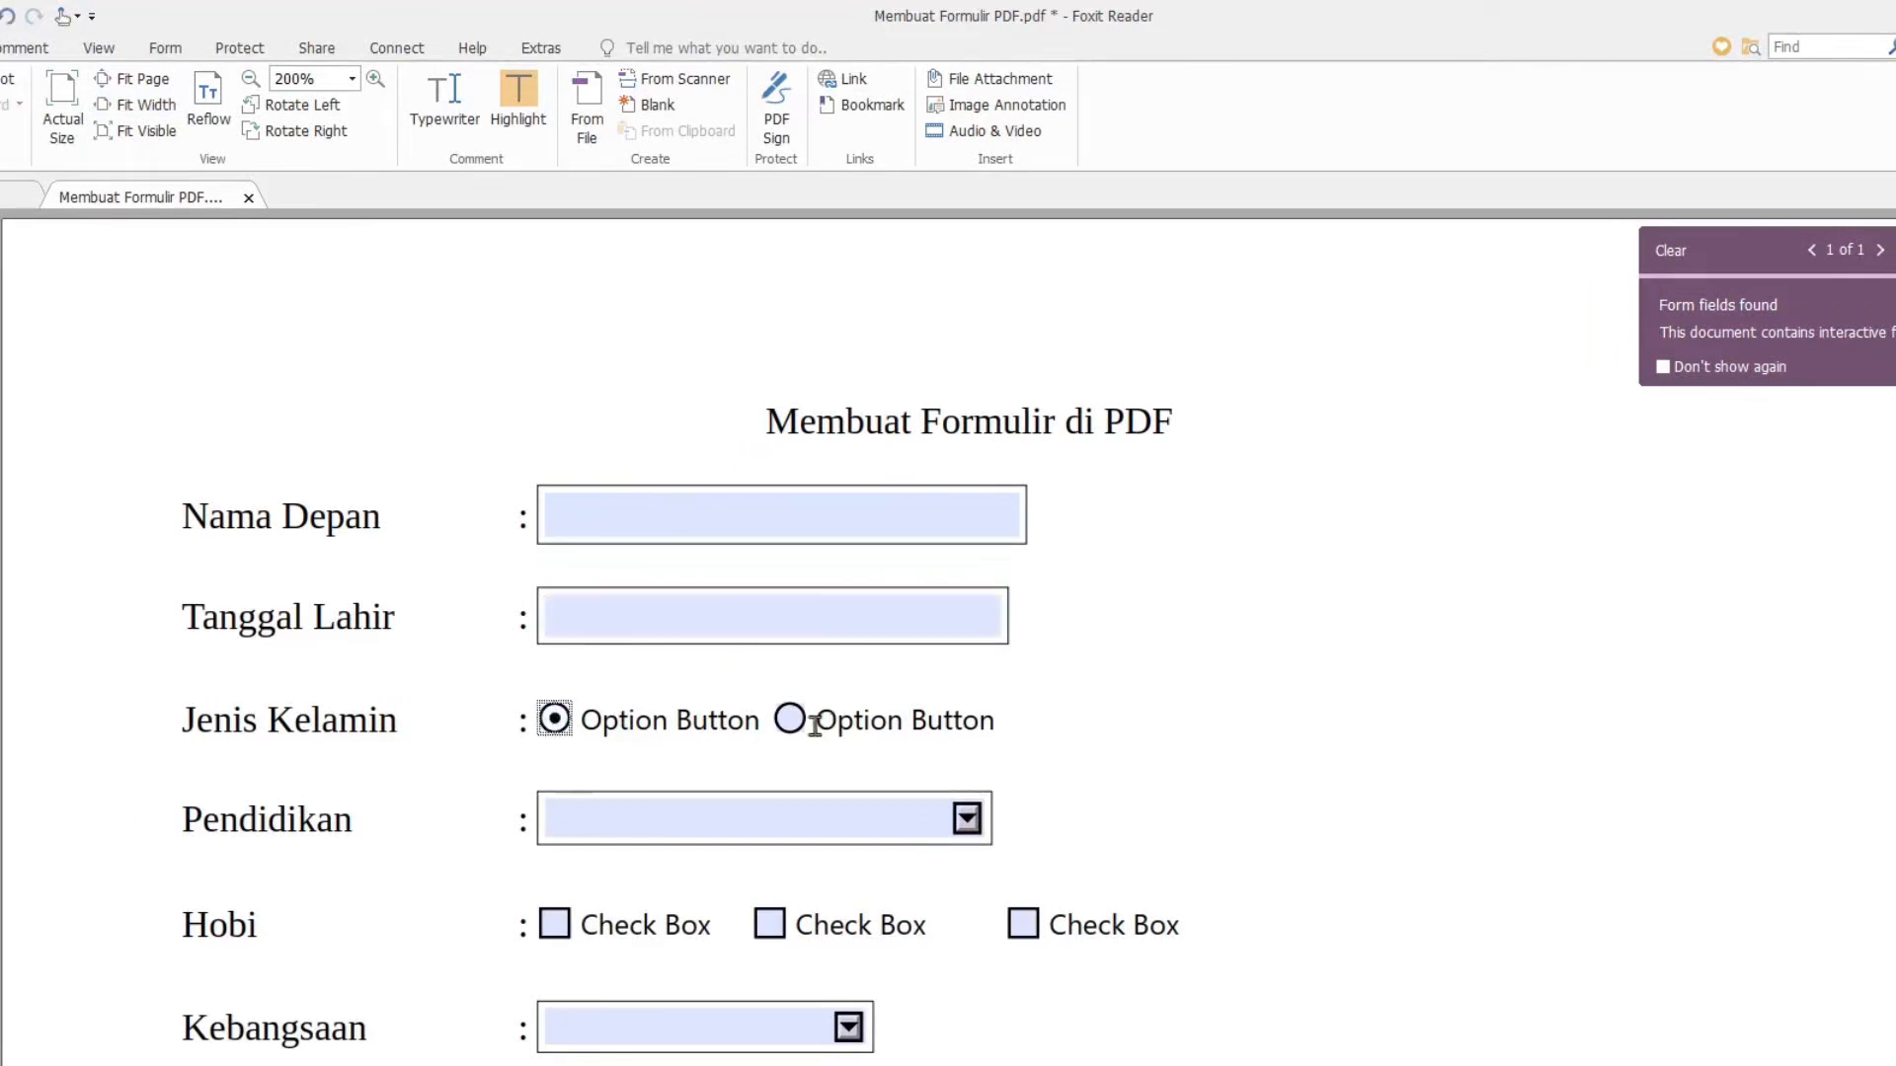
pyautogui.click(808, 720)
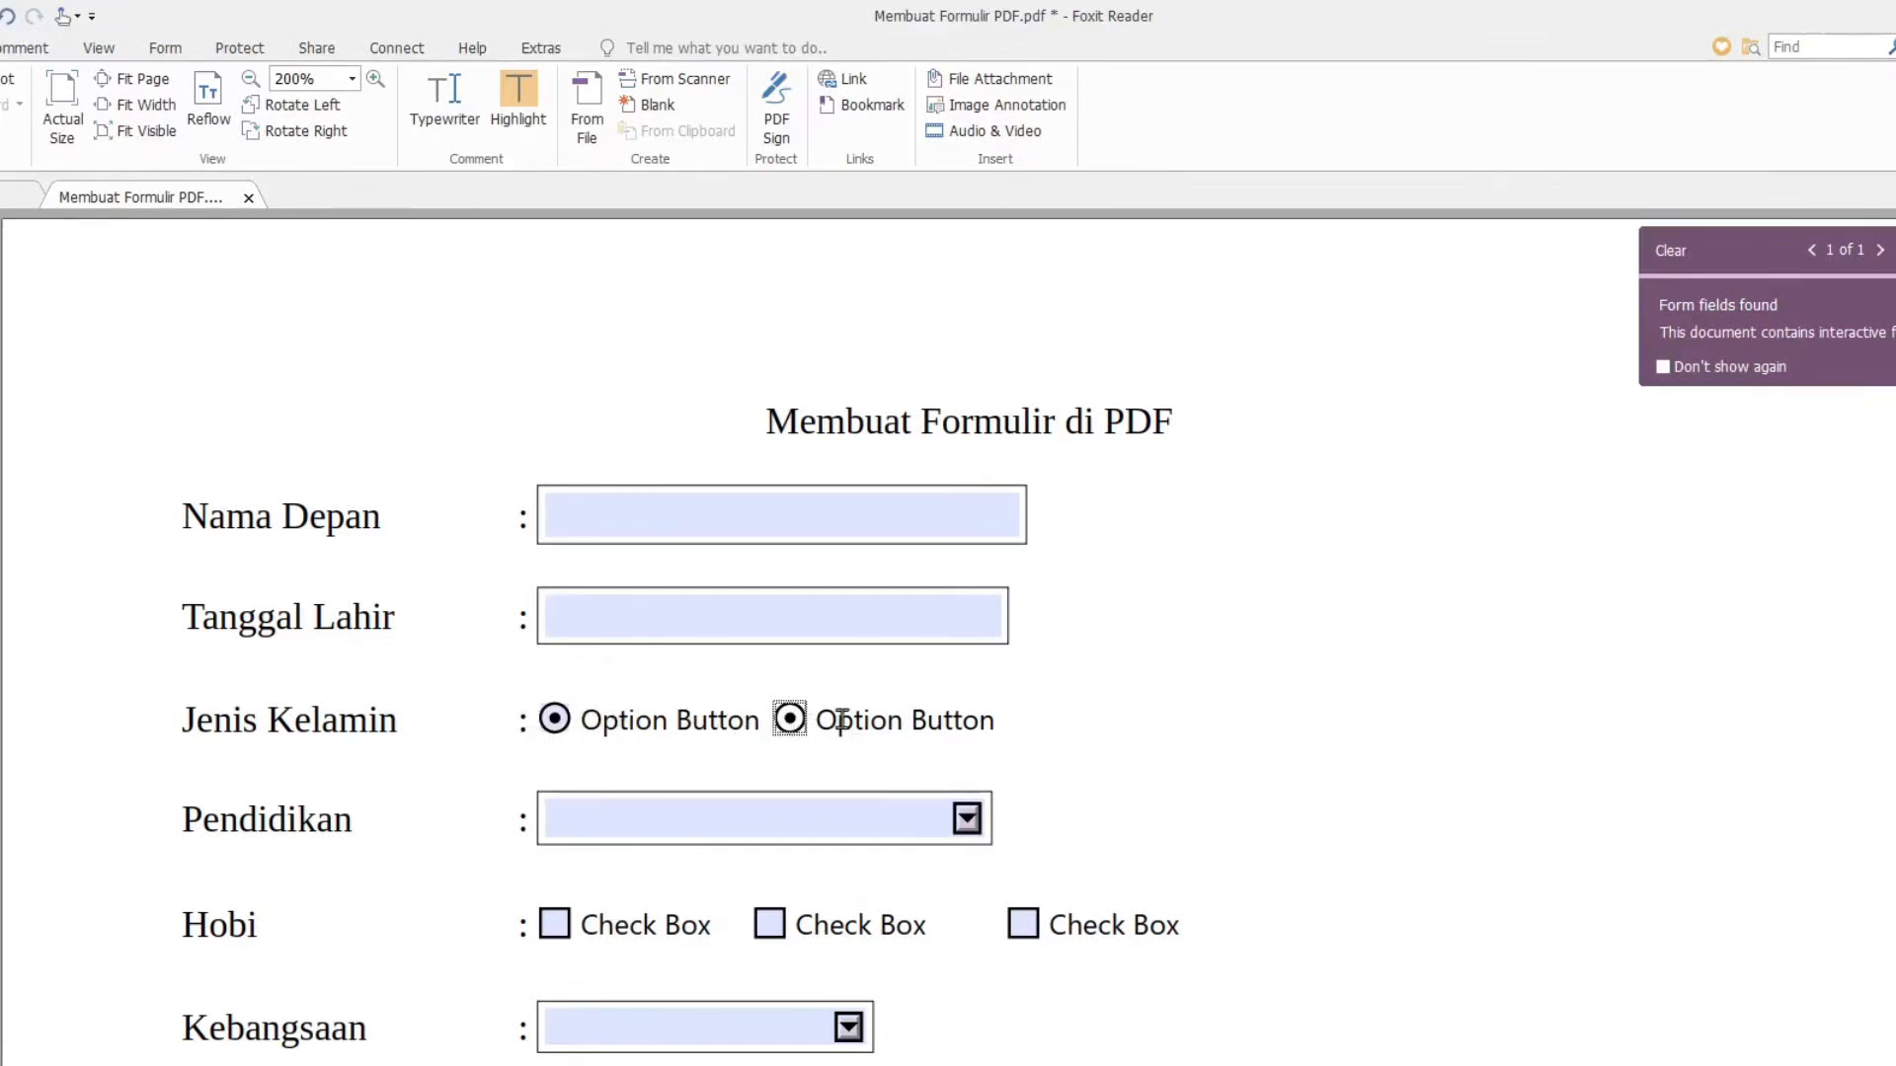
pyautogui.moveTo(581, 725); pyautogui.dragTo(761, 722)
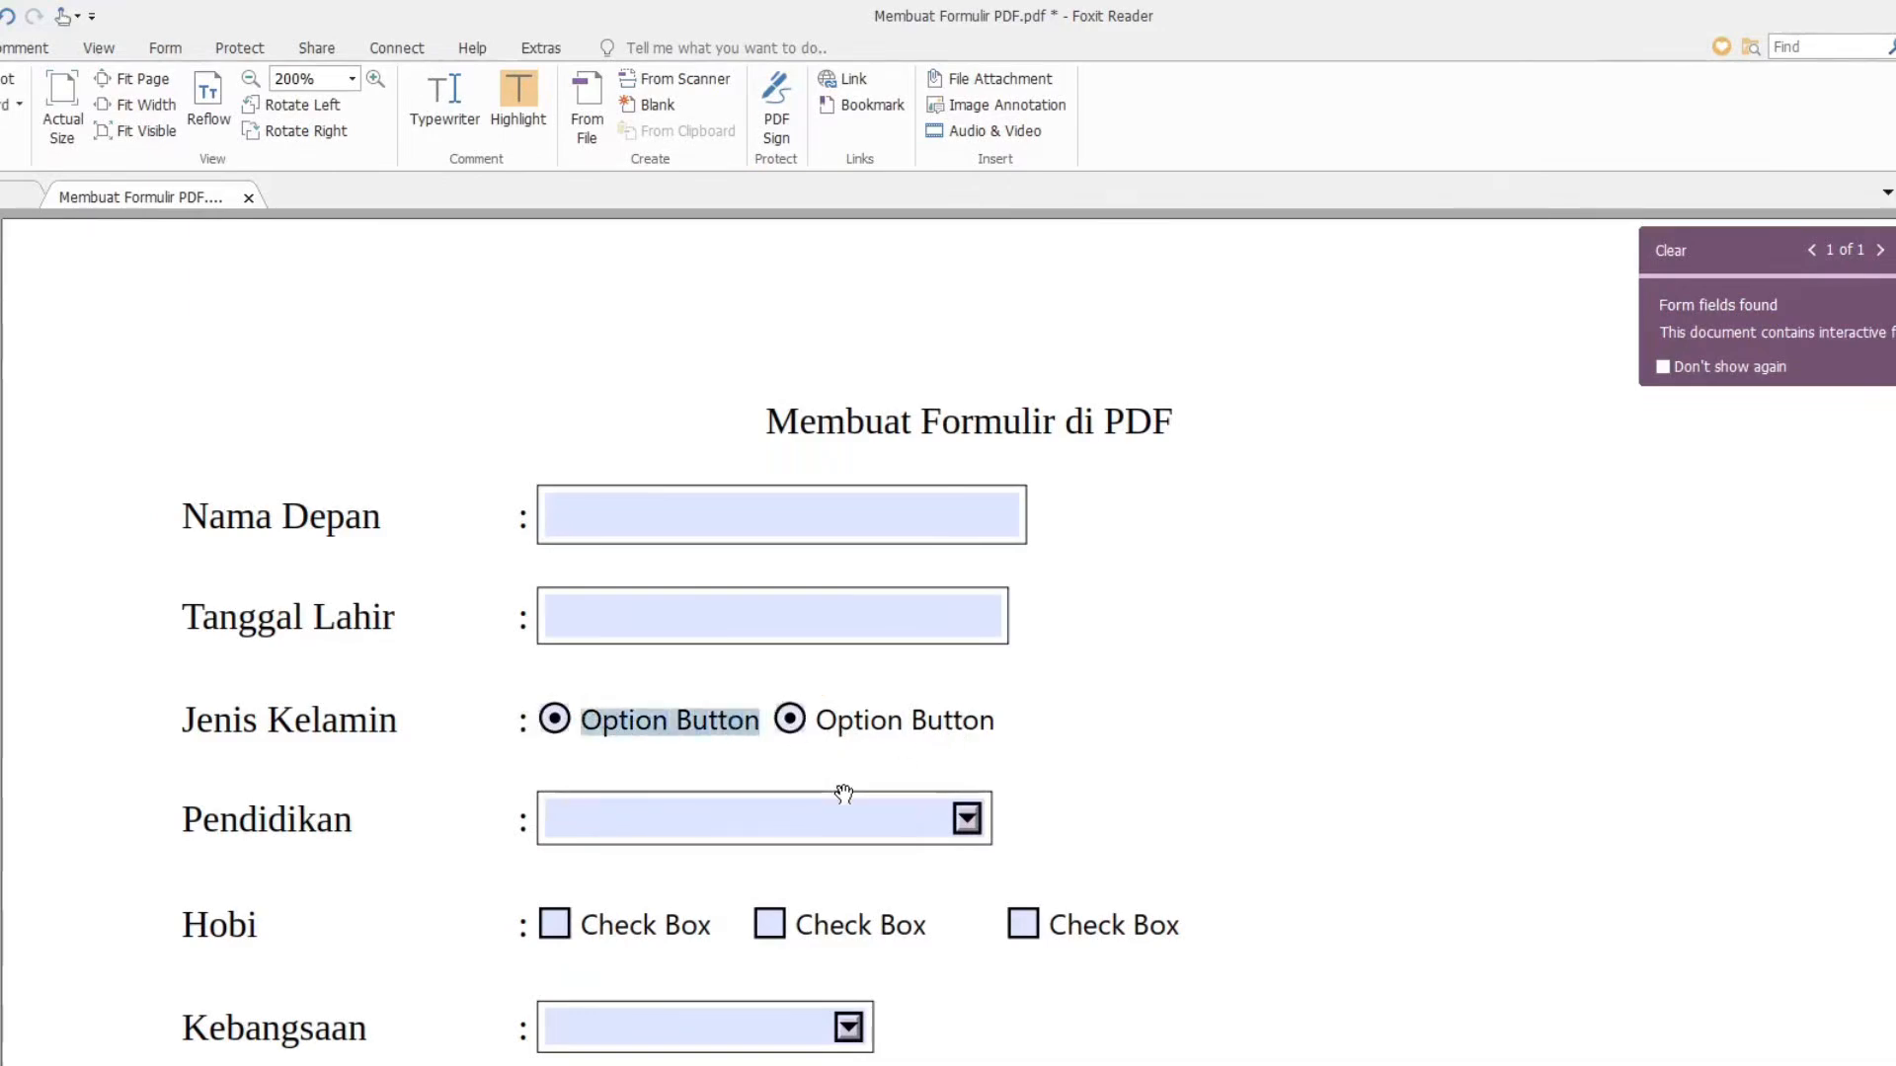
# - Try out the Pendidikan list, the Hobi check boxes and the Kebangsaan combo box in the PDF form
pyautogui.scroll(-1, 945, 744)
pyautogui.click(972, 753)
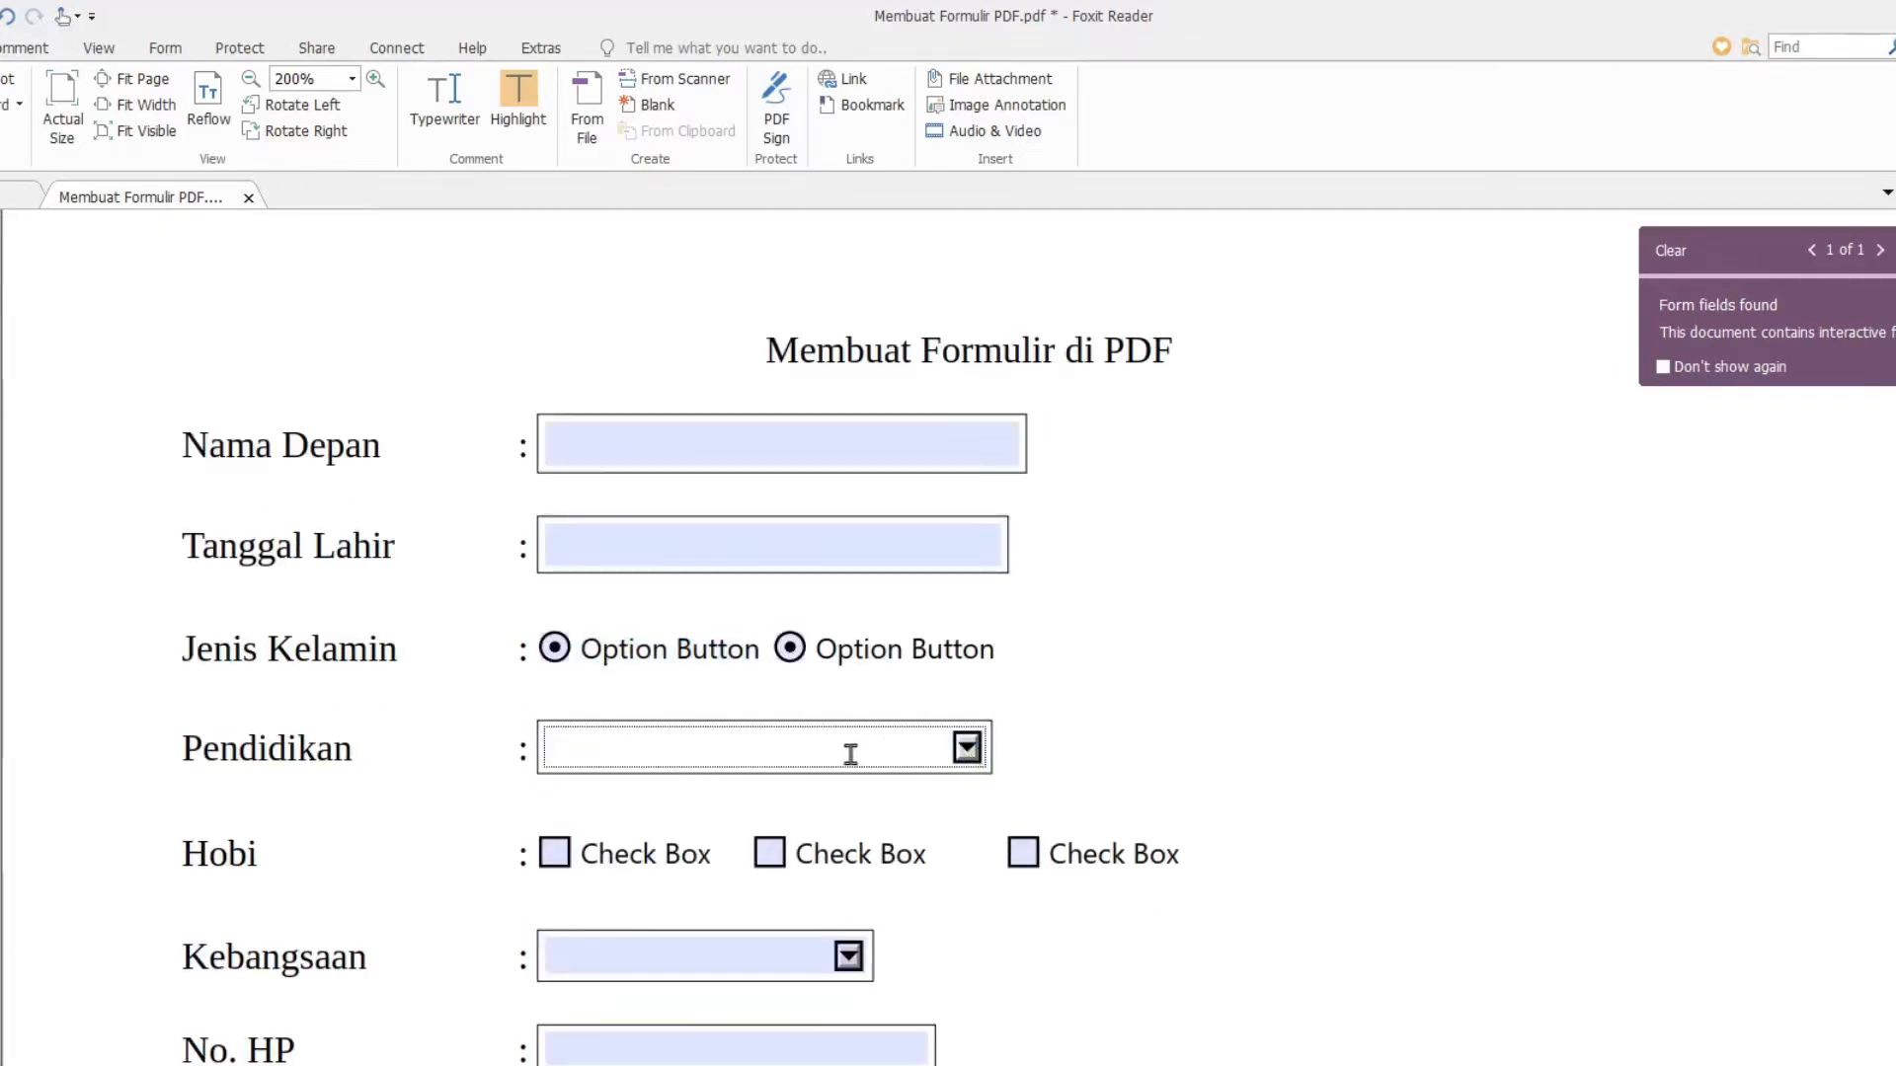
pyautogui.scroll(-1, 888, 761)
pyautogui.click(580, 787)
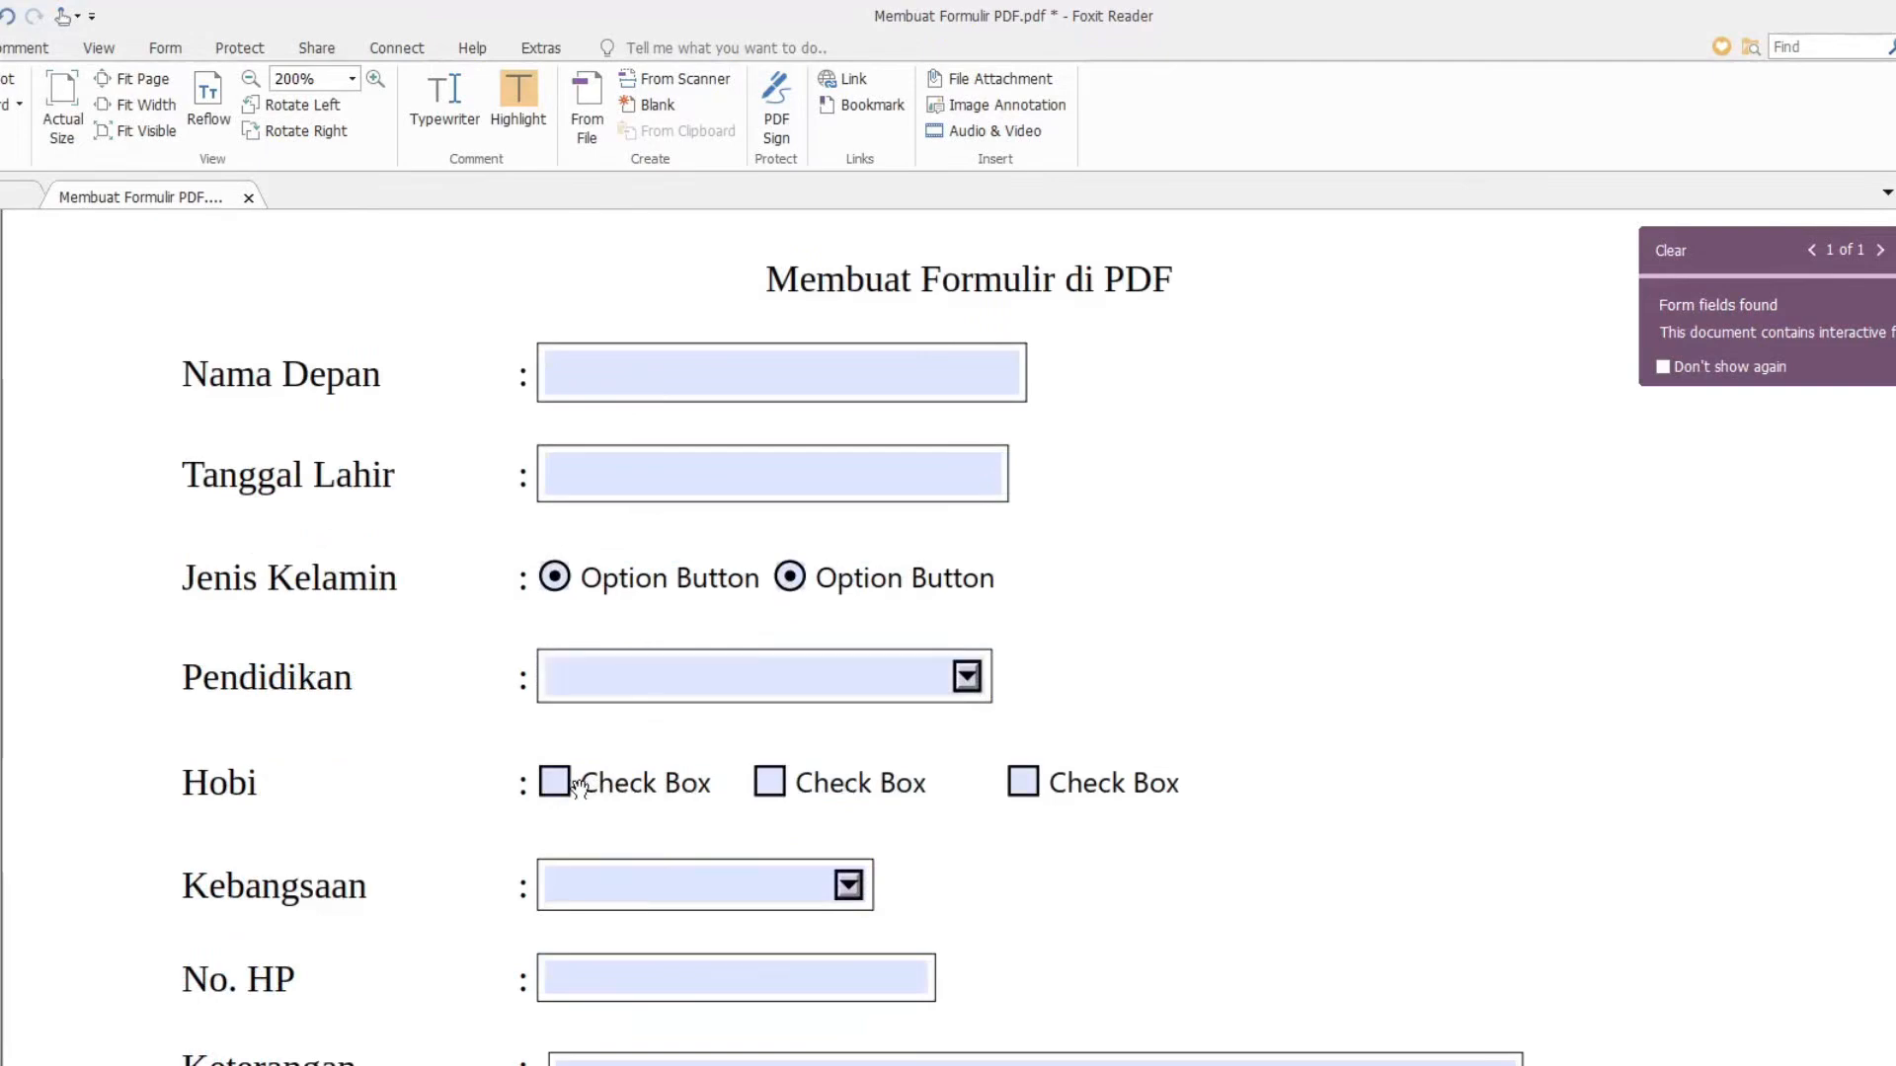
pyautogui.click(782, 783)
pyautogui.click(1047, 790)
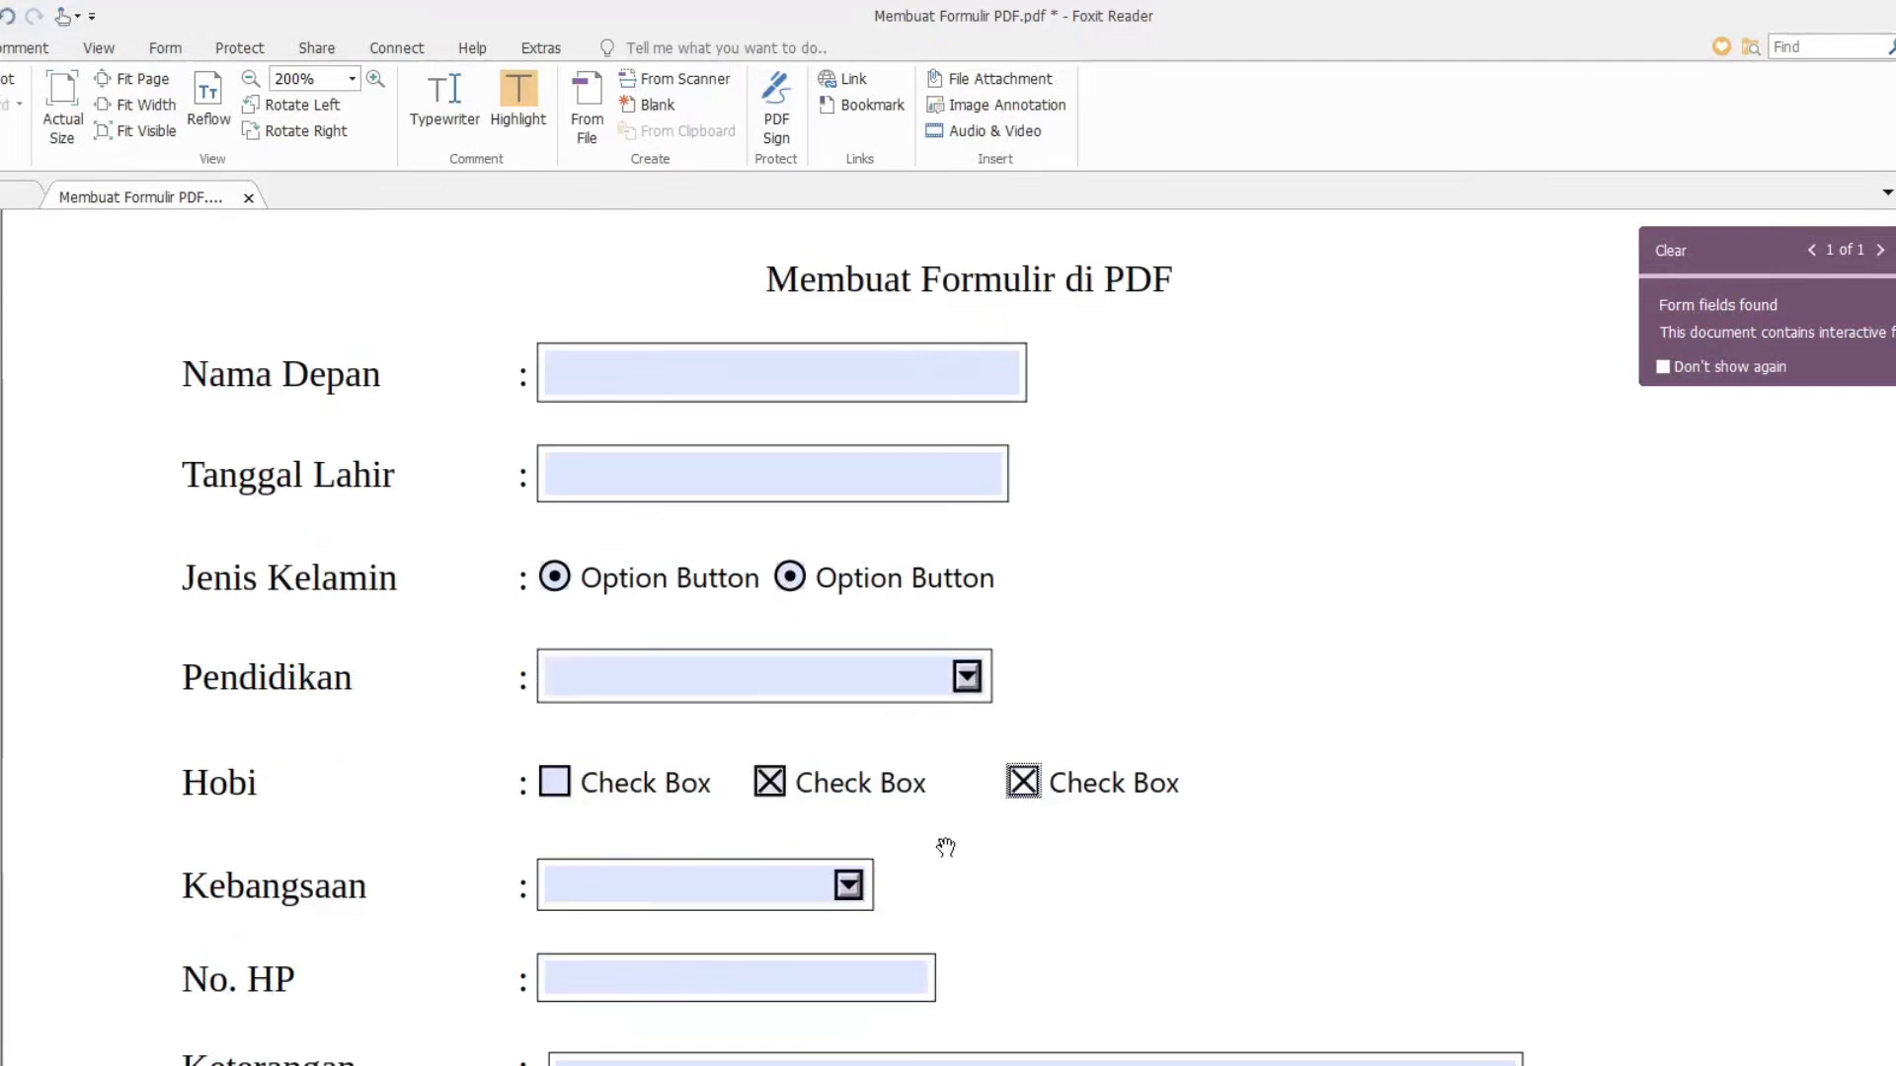
pyautogui.scroll(-1, 849, 874)
pyautogui.click(851, 815)
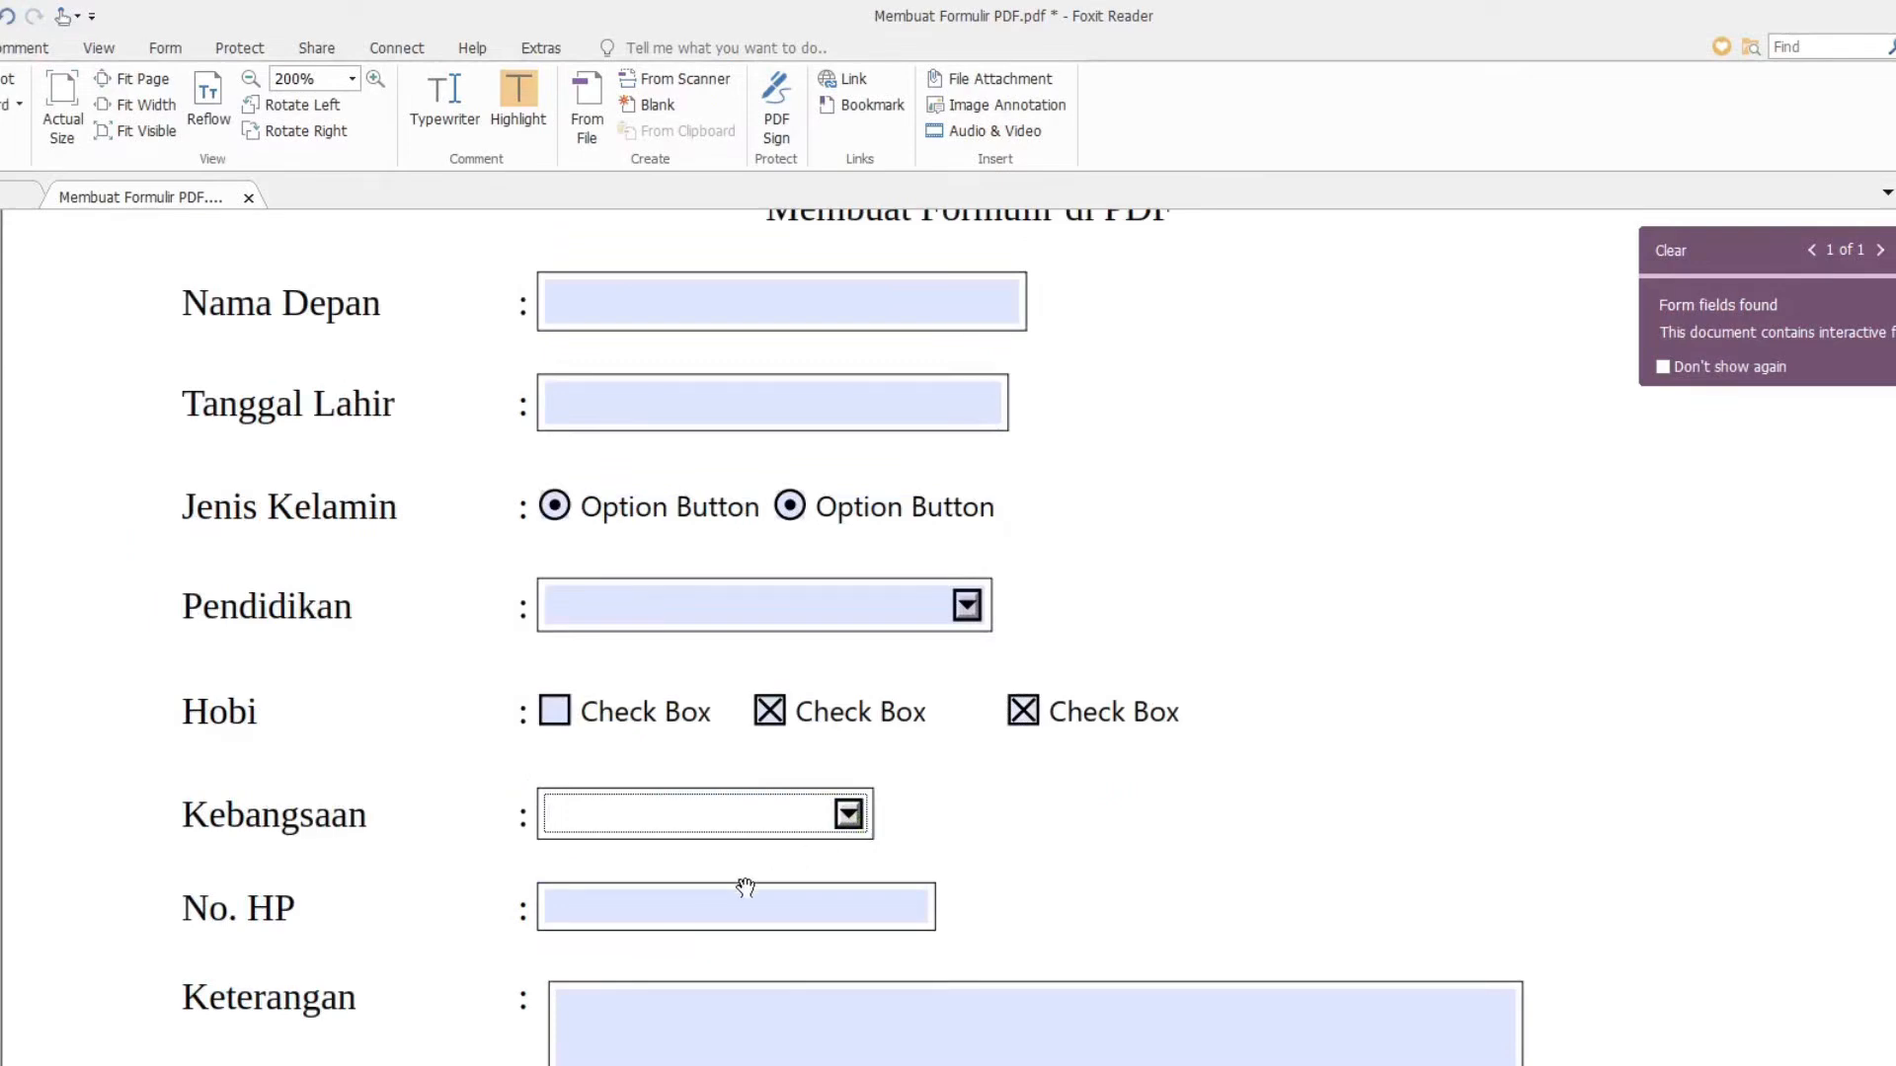
# - Close the PDF without saving the changes and return to the form document in LibreOffice Writer
pyautogui.hotkey('ctrl', 'w')
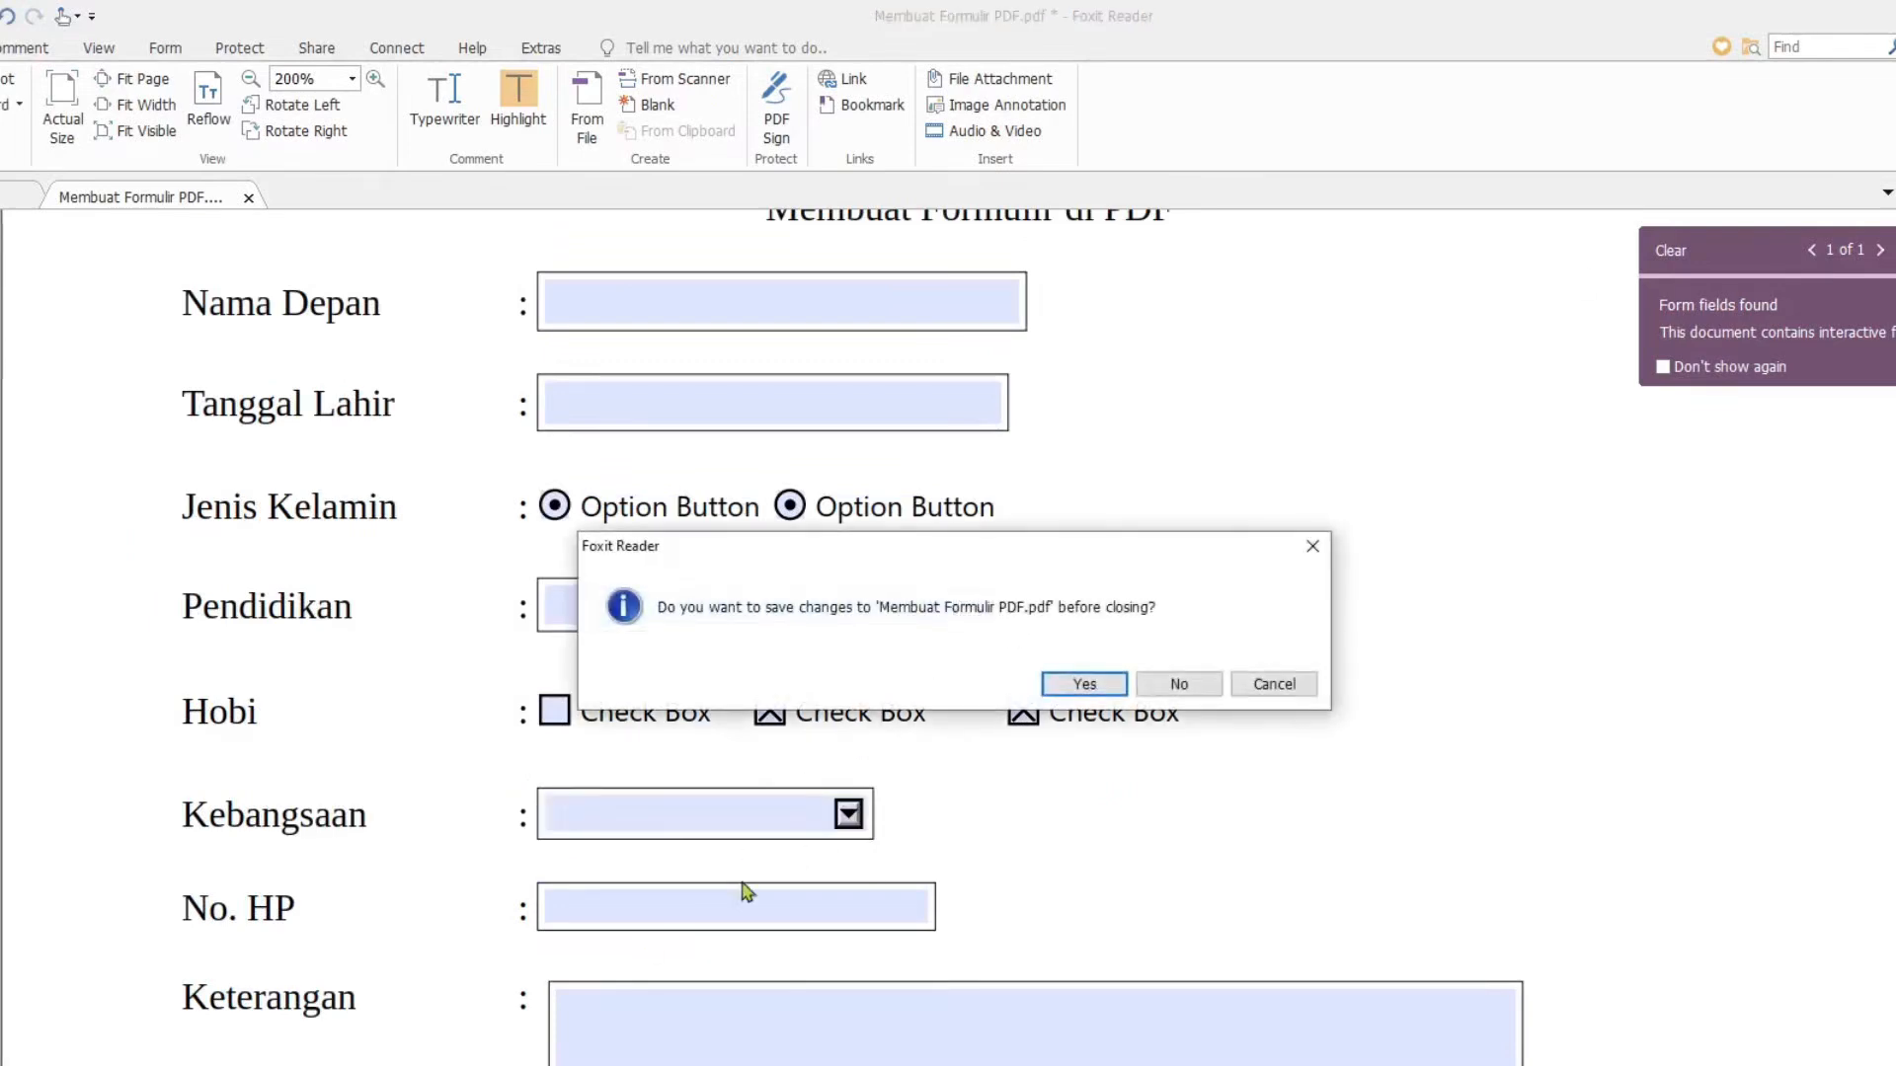
pyautogui.click(1173, 684)
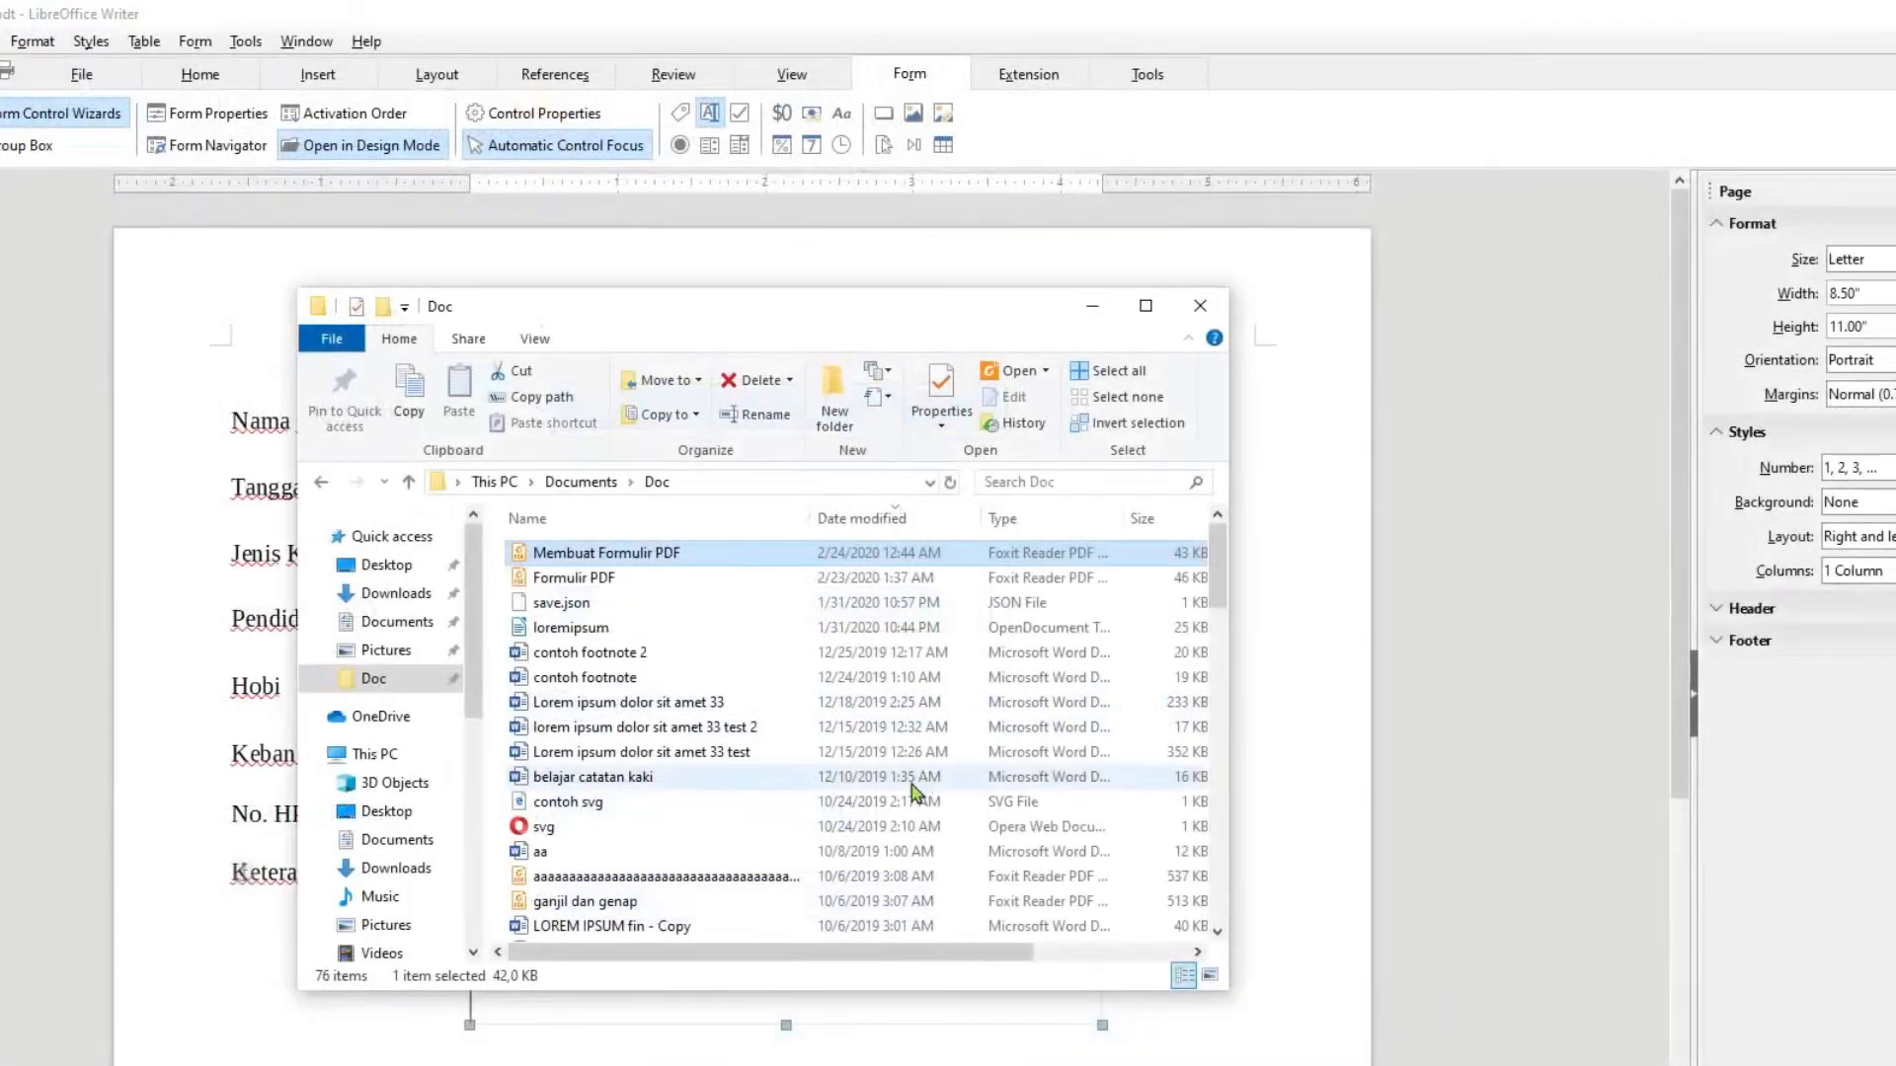
pyautogui.click(180, 829)
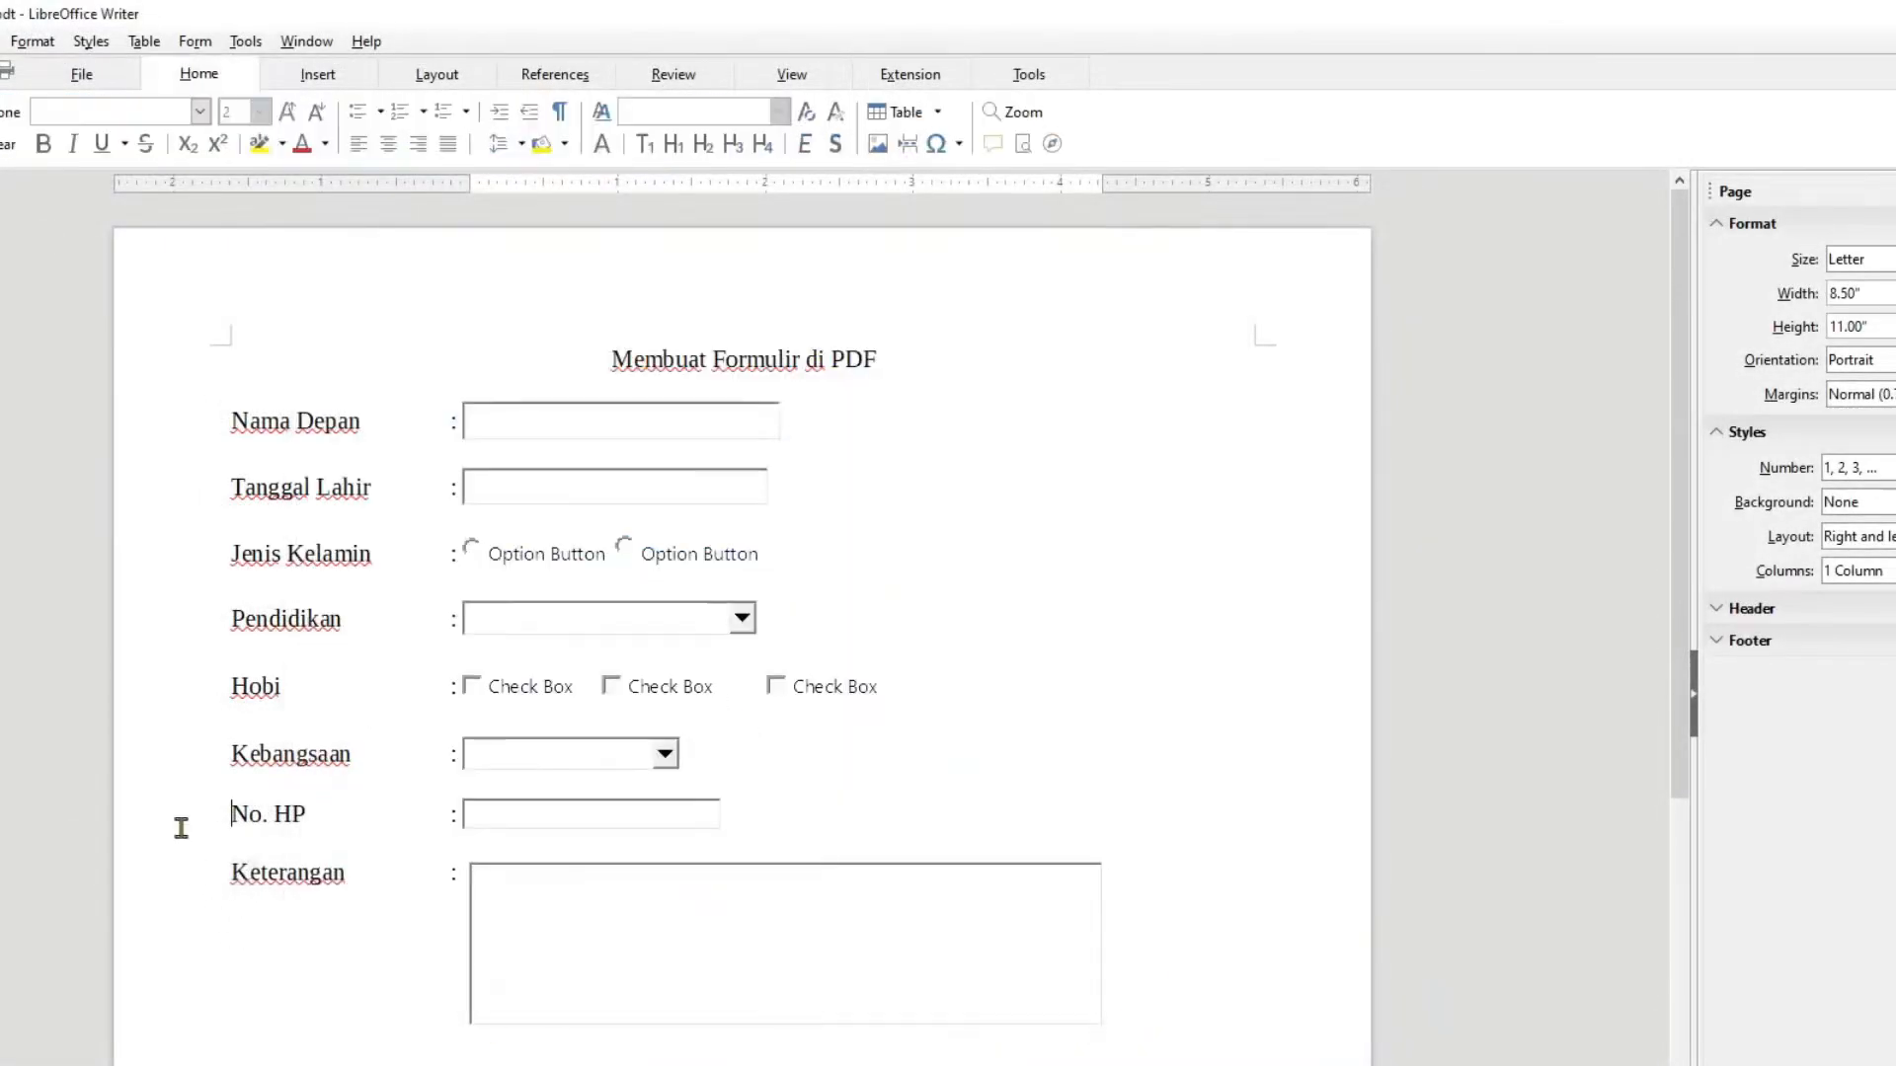
# - Change the label of the first Jenis Kelamin option button to Laki in its control properties
pyautogui.click(564, 556)
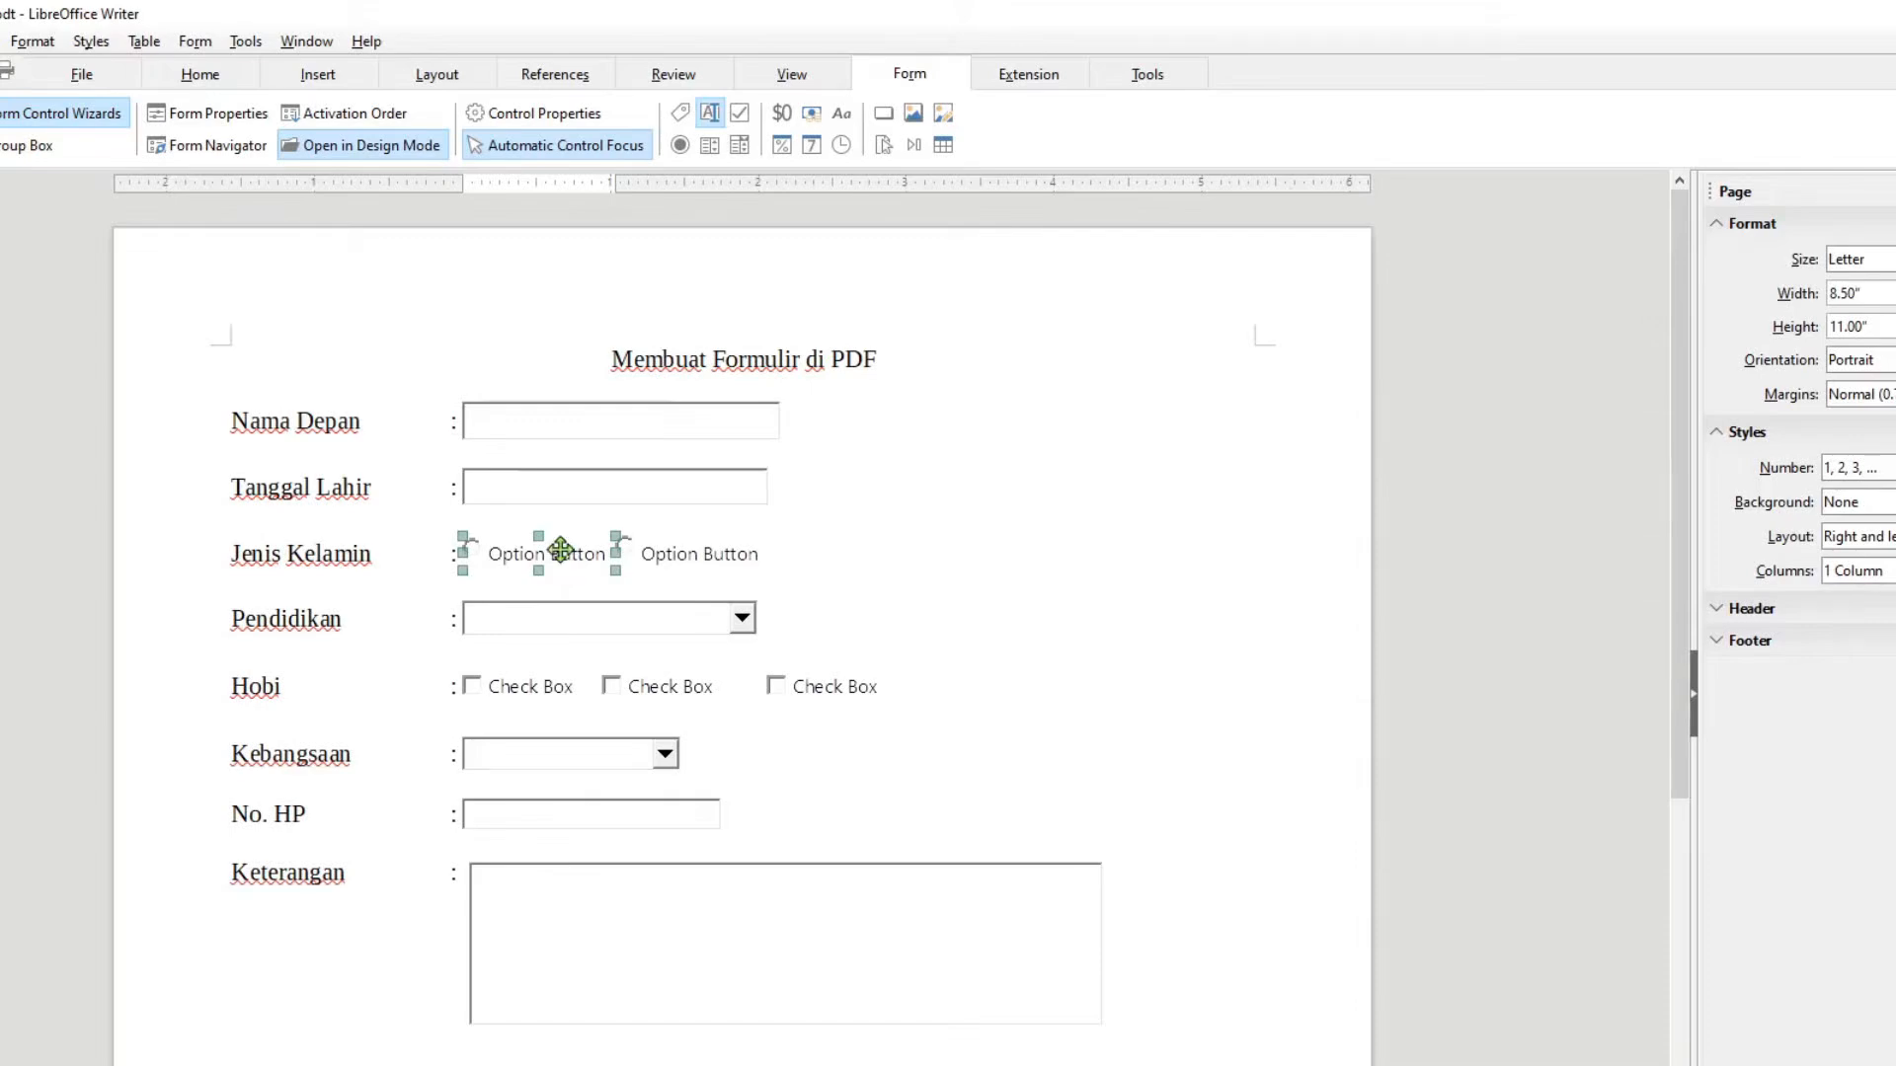
pyautogui.doubleClick(561, 550)
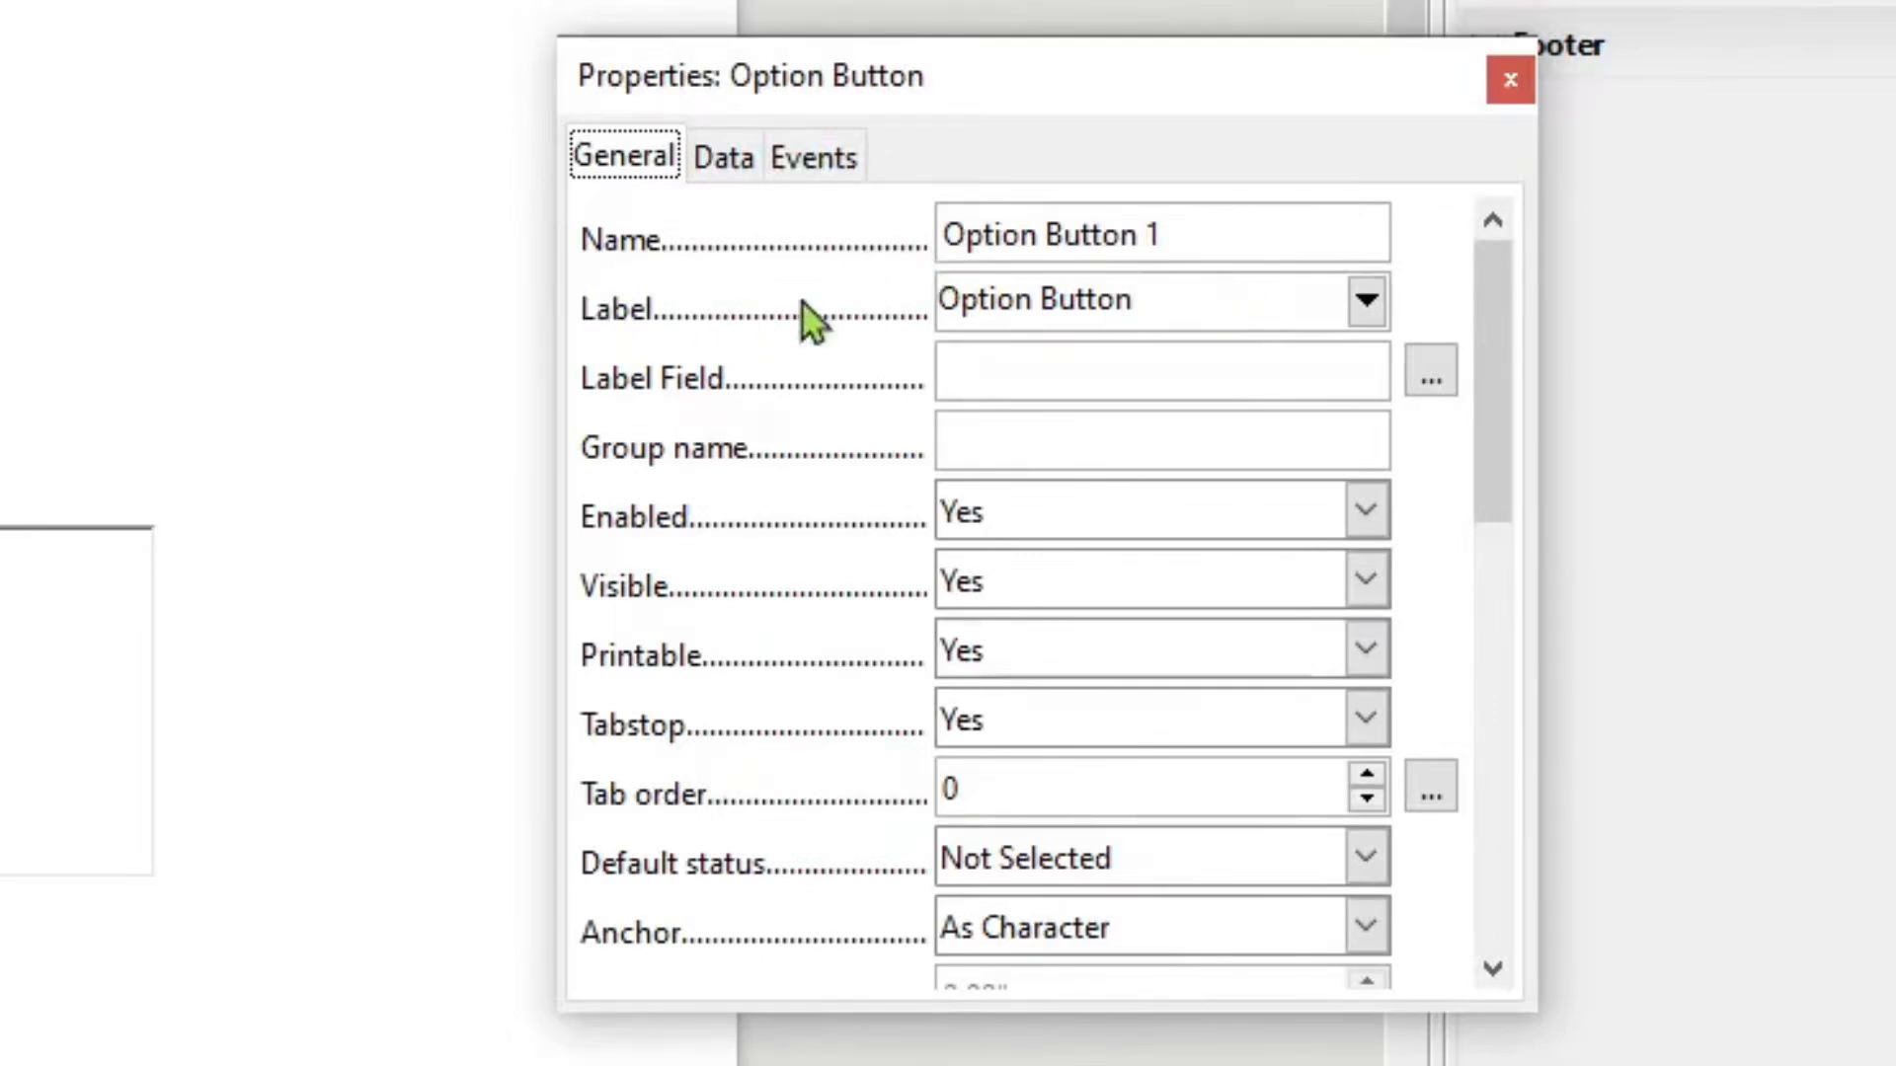
pyautogui.moveTo(1195, 304); pyautogui.dragTo(851, 314)
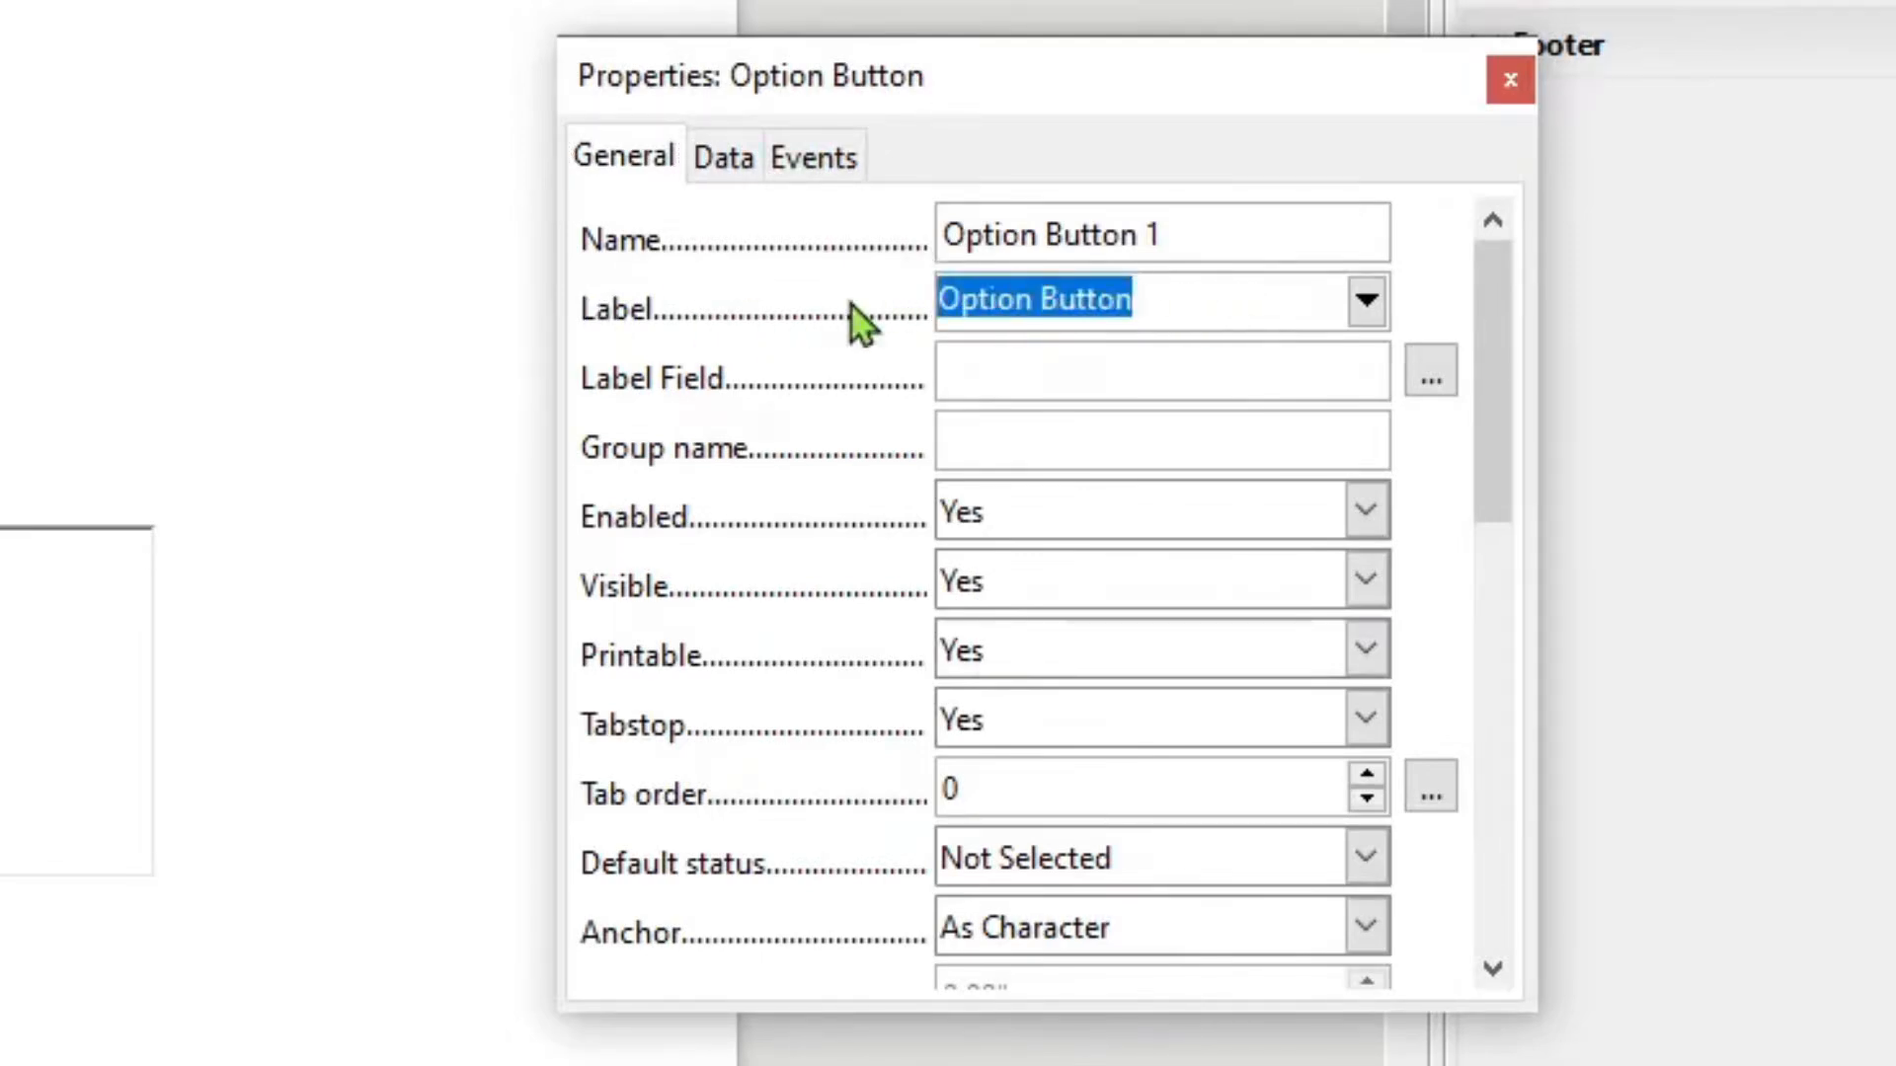
pyautogui.write('Laki')
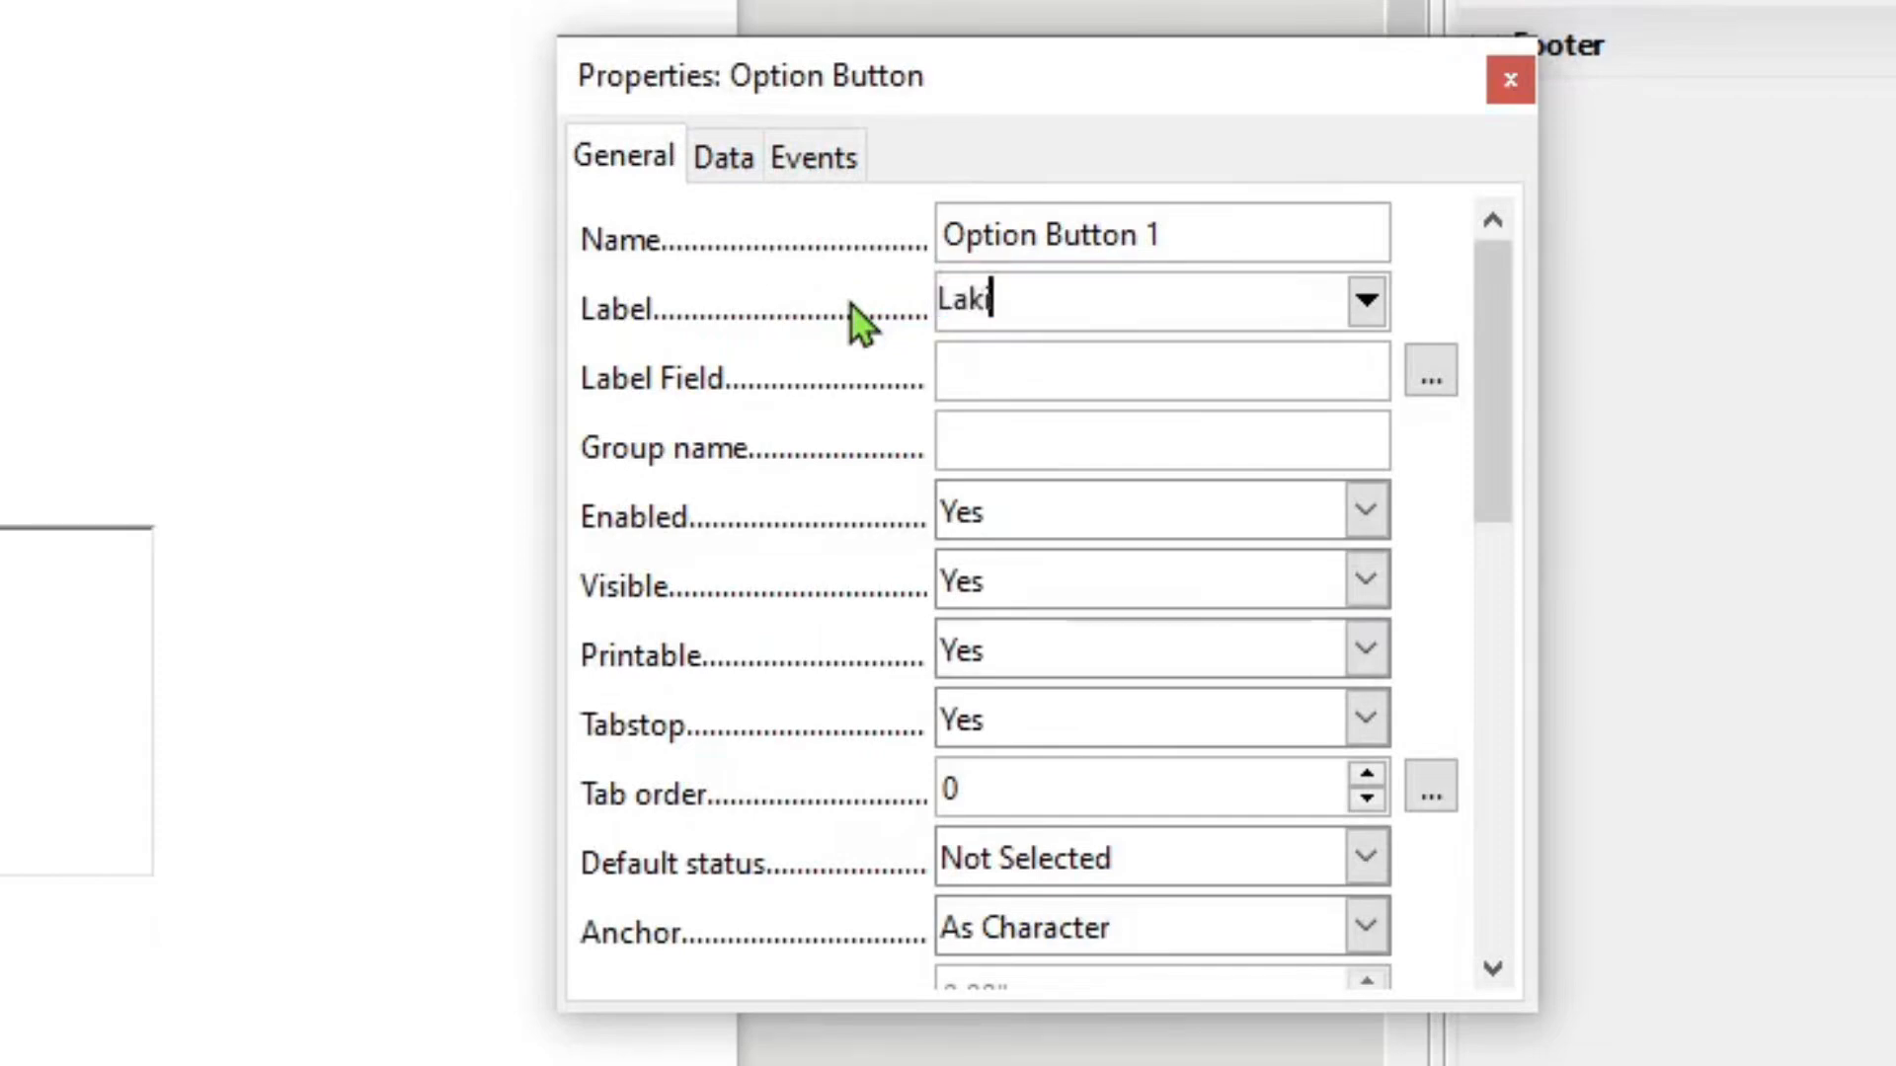
# - Change the label of the second Jenis Kelamin option button to Perempuan
pyautogui.click(219, 2)
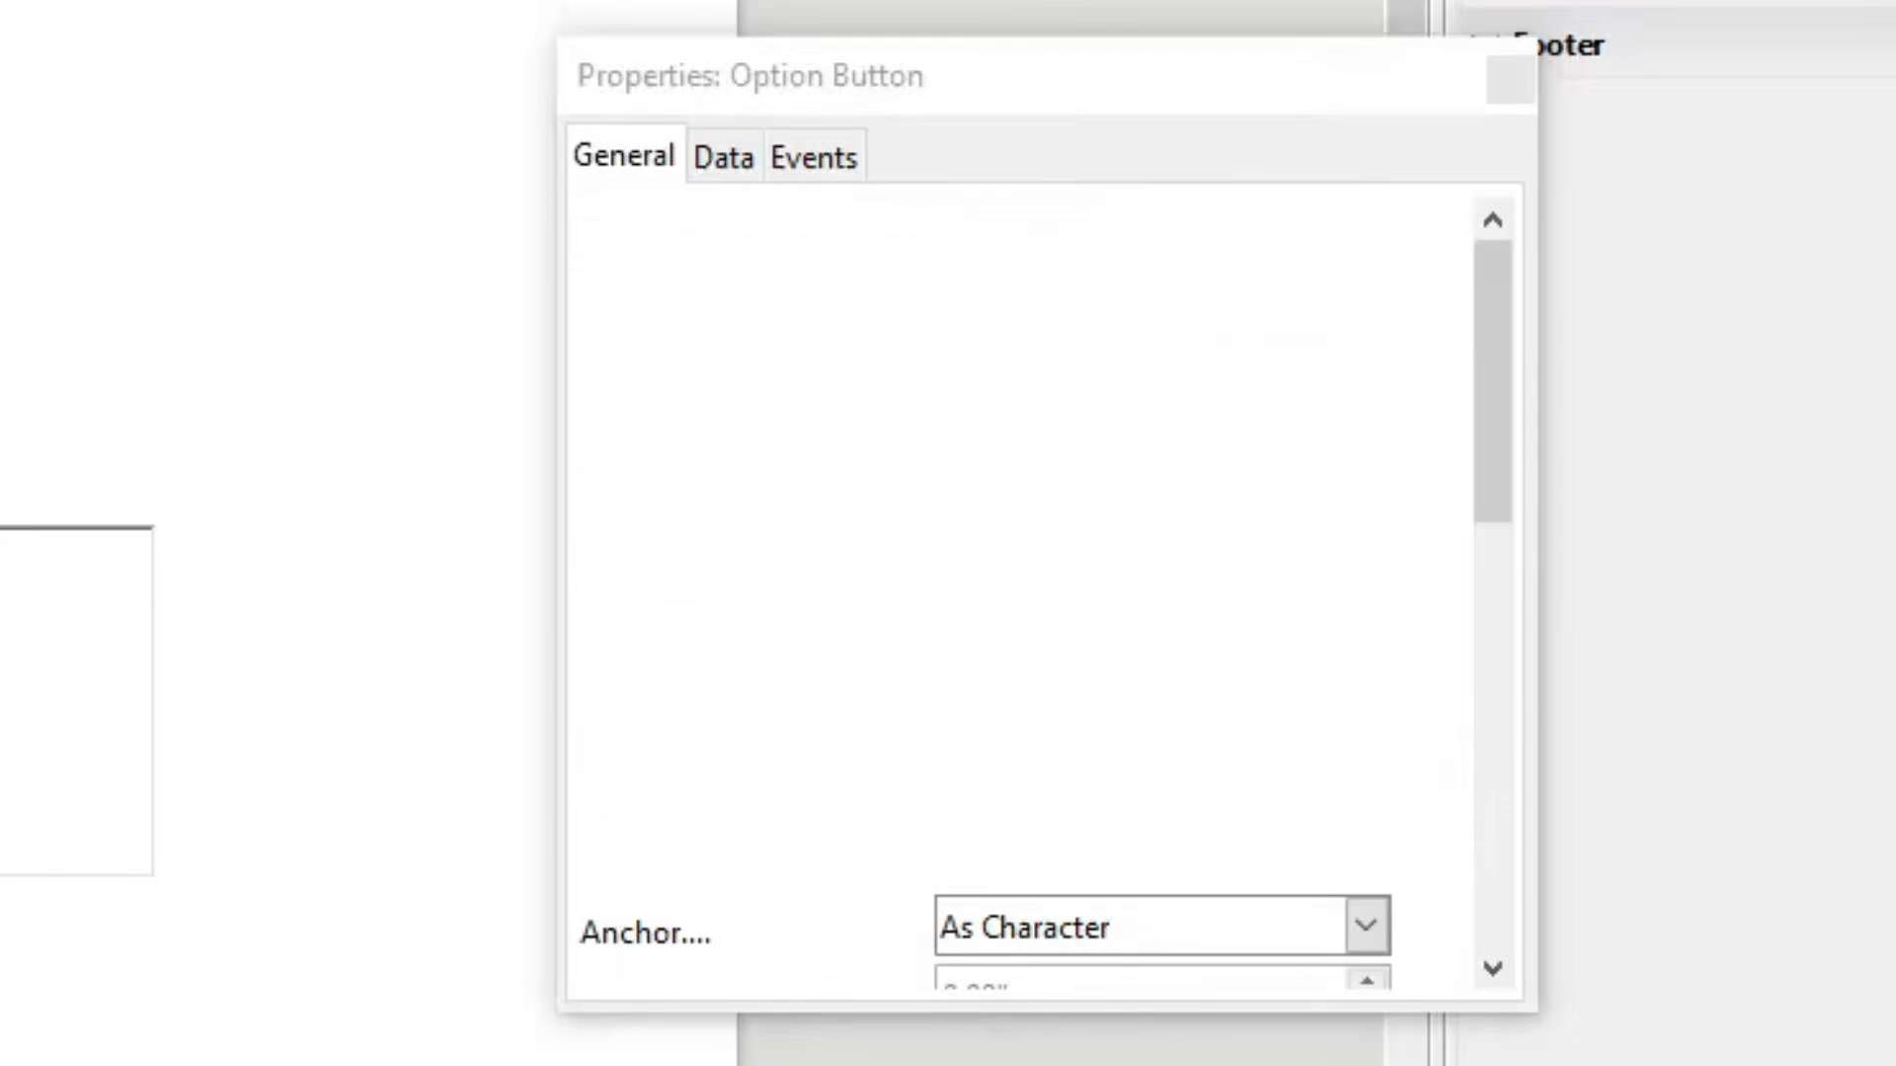
pyautogui.click(1099, 298)
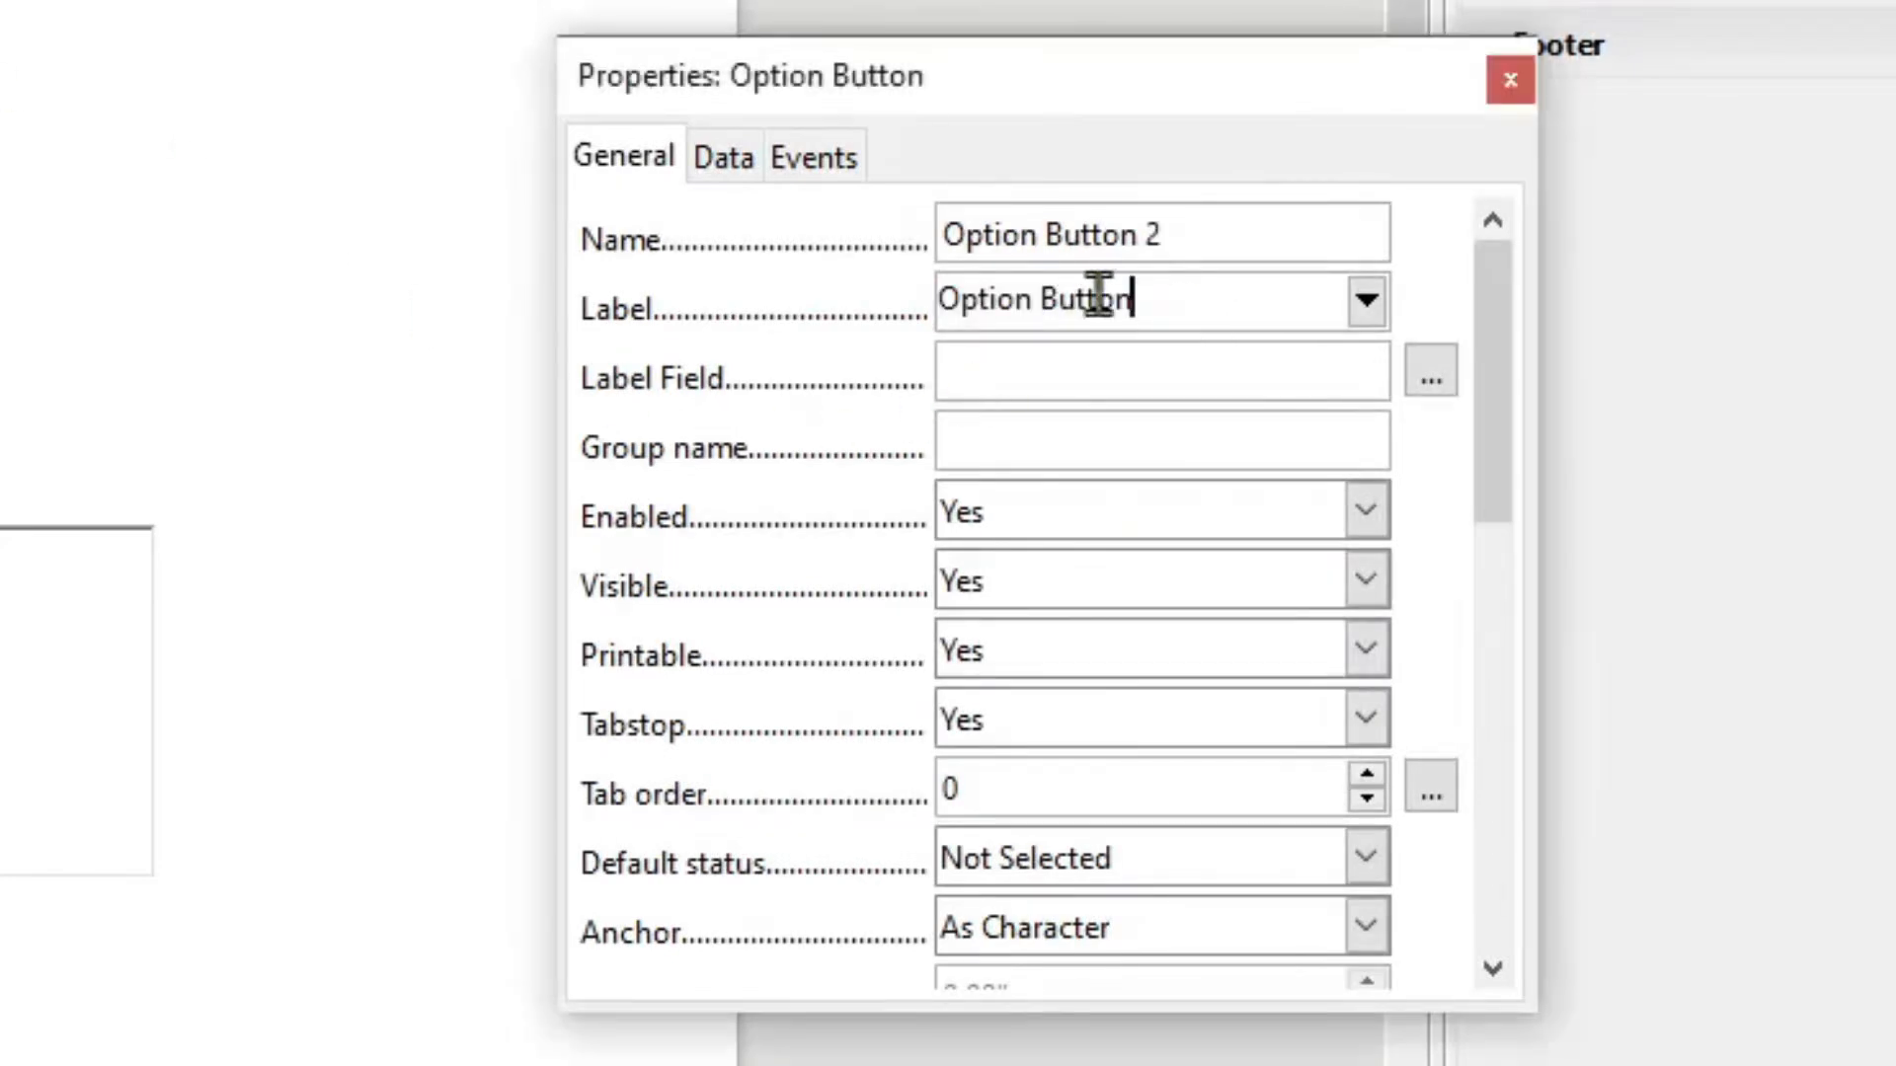
pyautogui.hotkey('ctrl', 'a')
pyautogui.write('Perempuan')
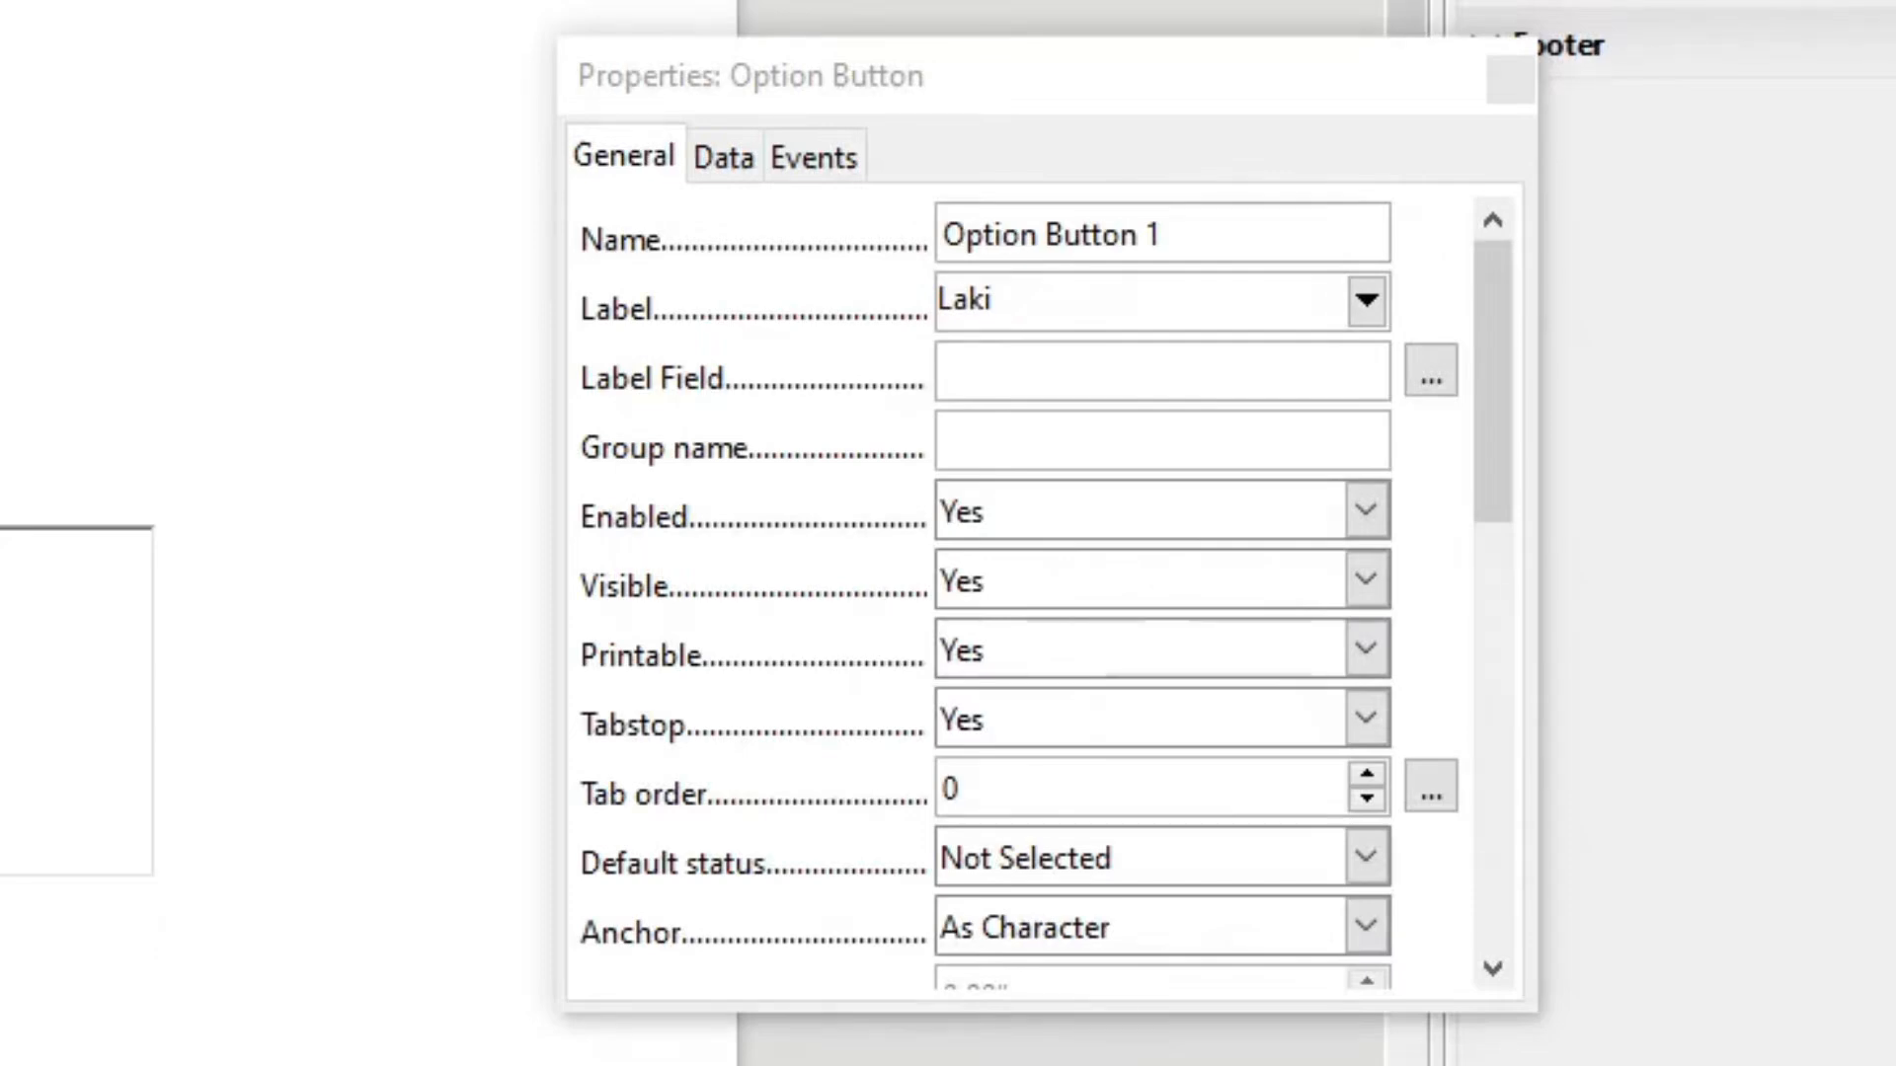
# - Assign the group name opt1 to both Jenis Kelamin option buttons, Laki and Perempuan
pyautogui.click(1058, 446)
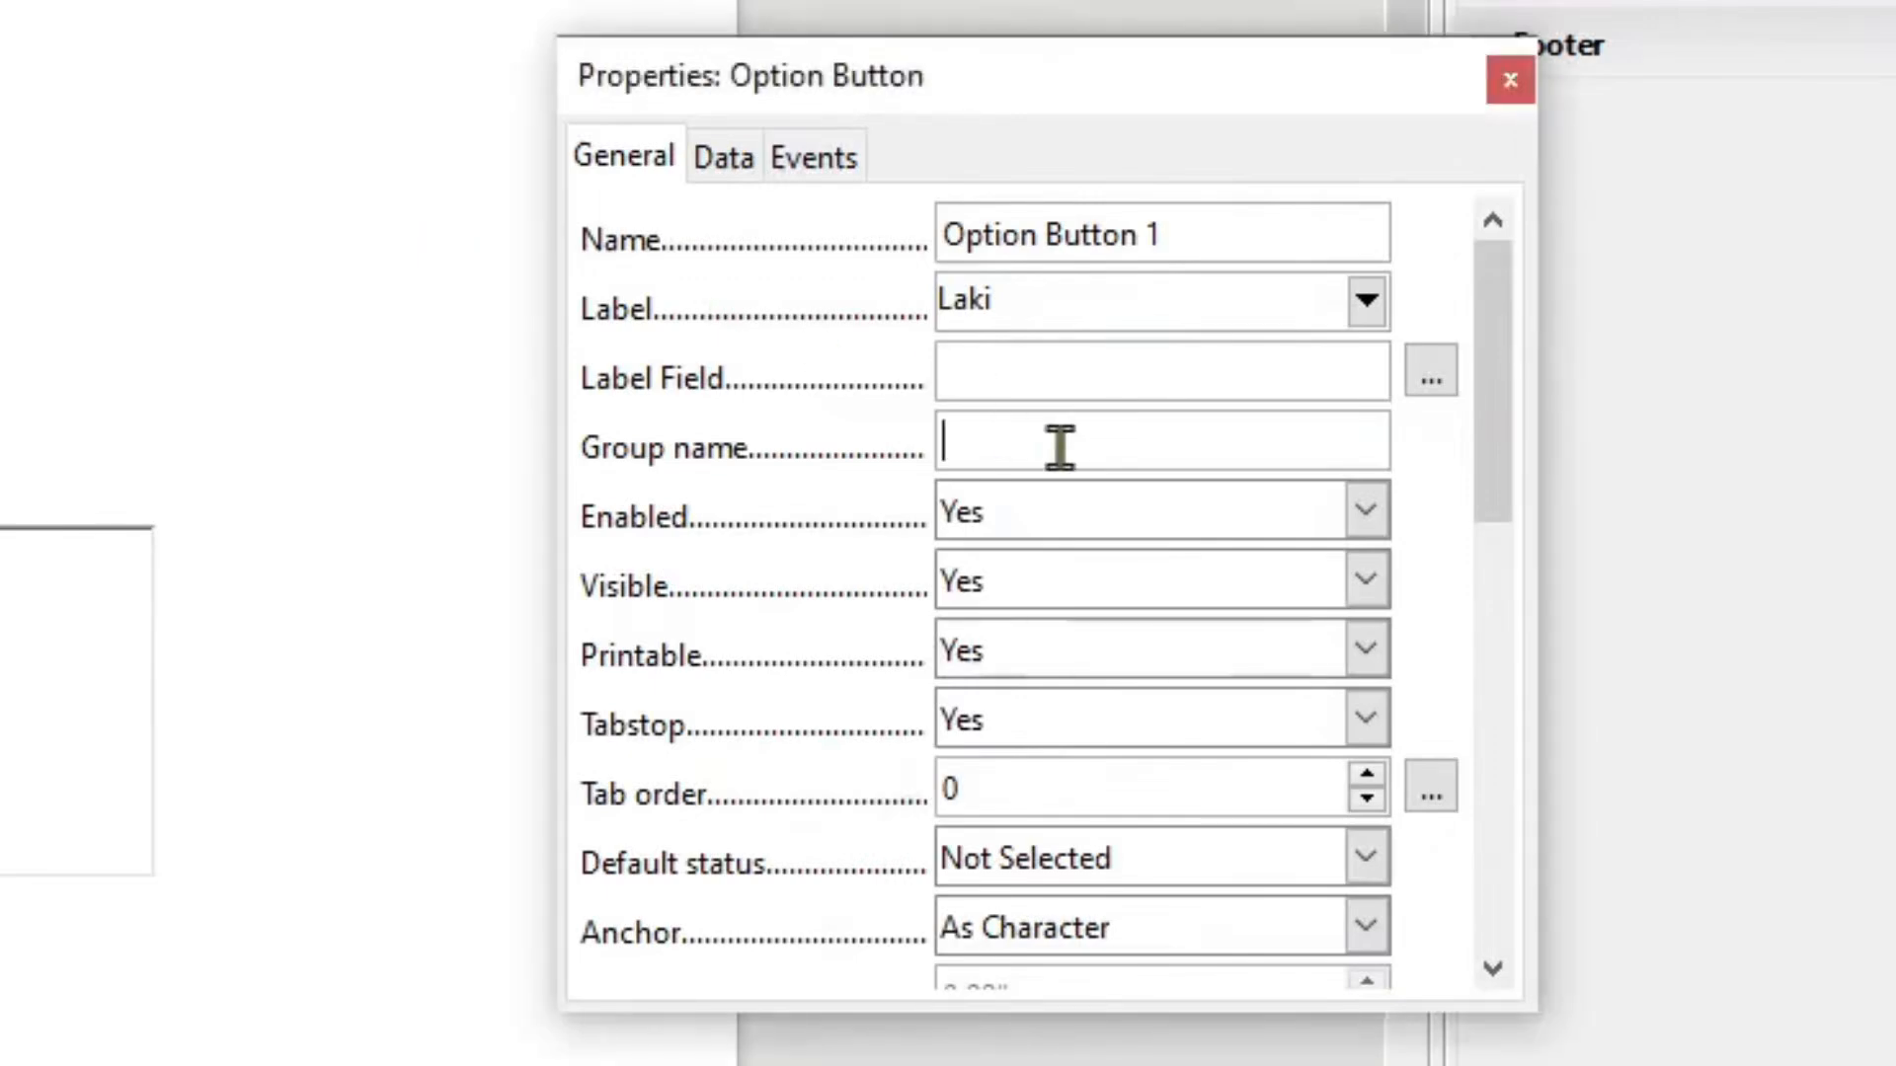
pyautogui.write('opt1')
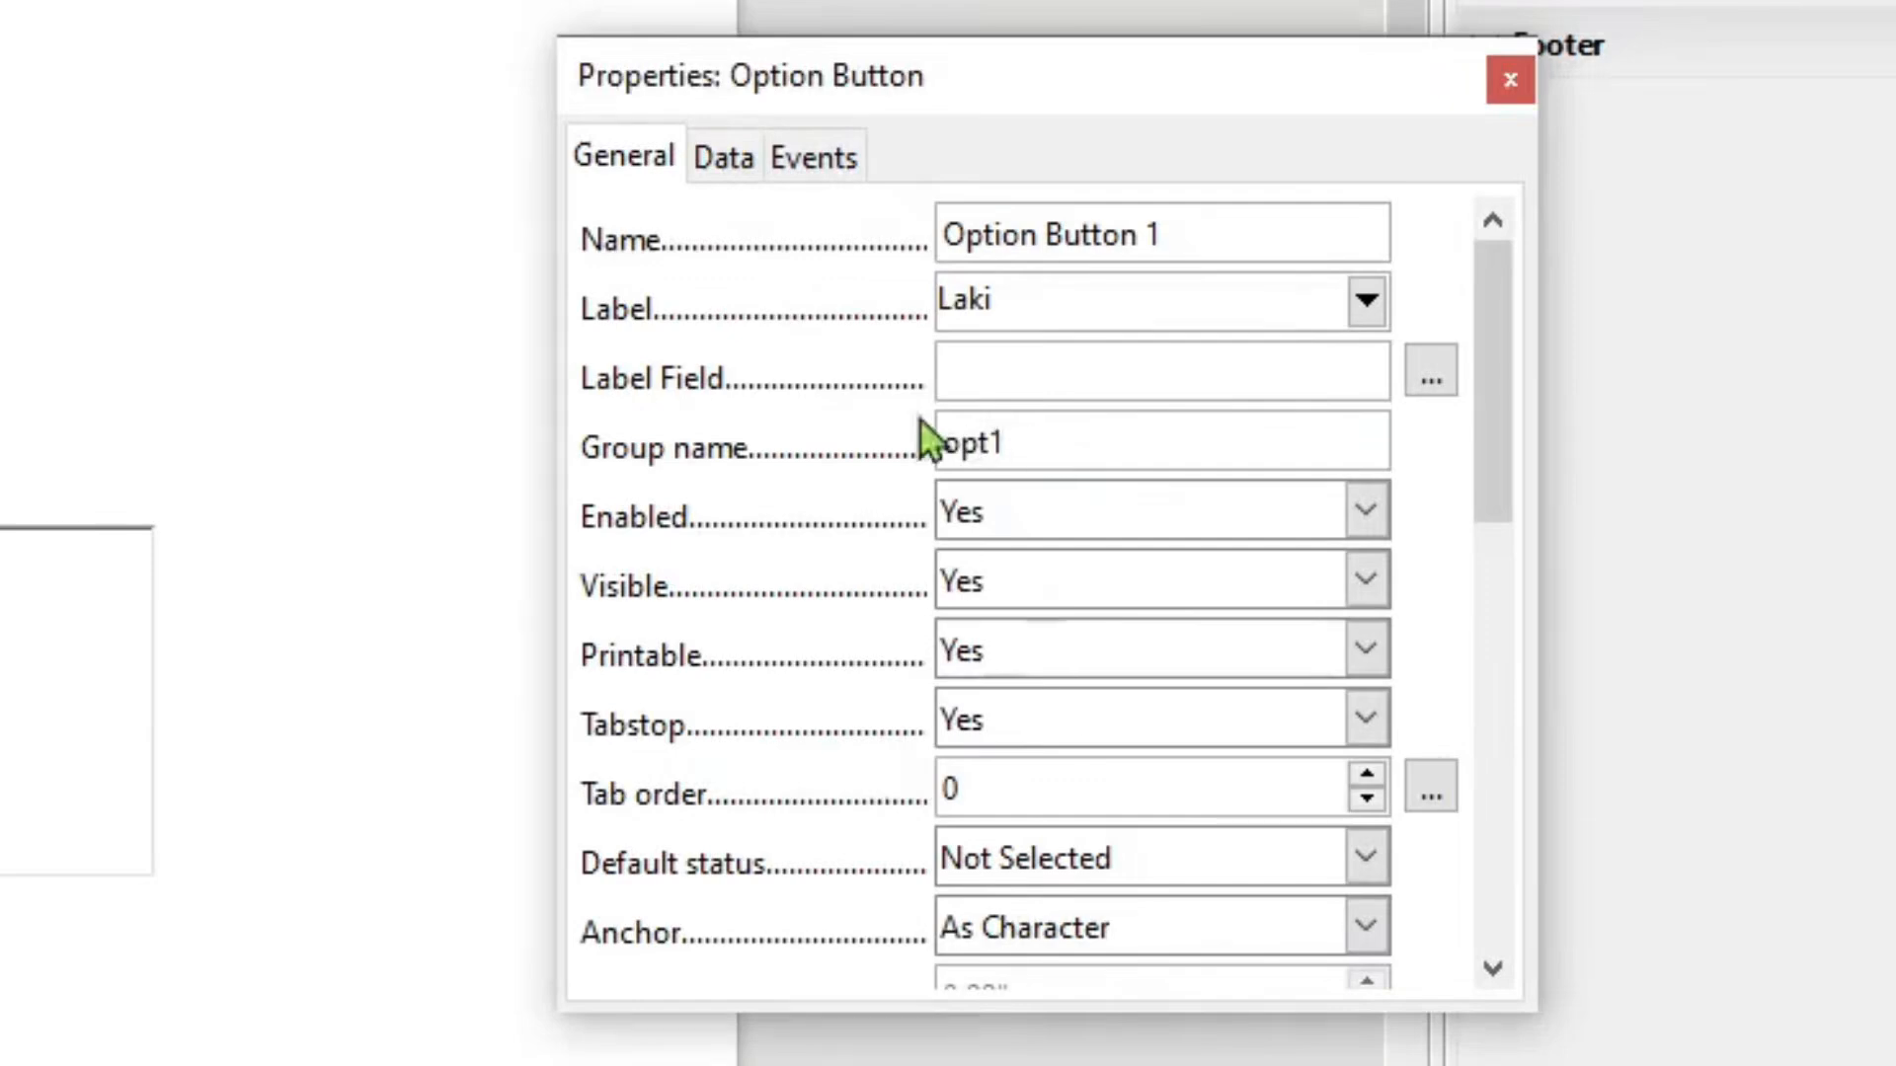
pyautogui.click(2, 424)
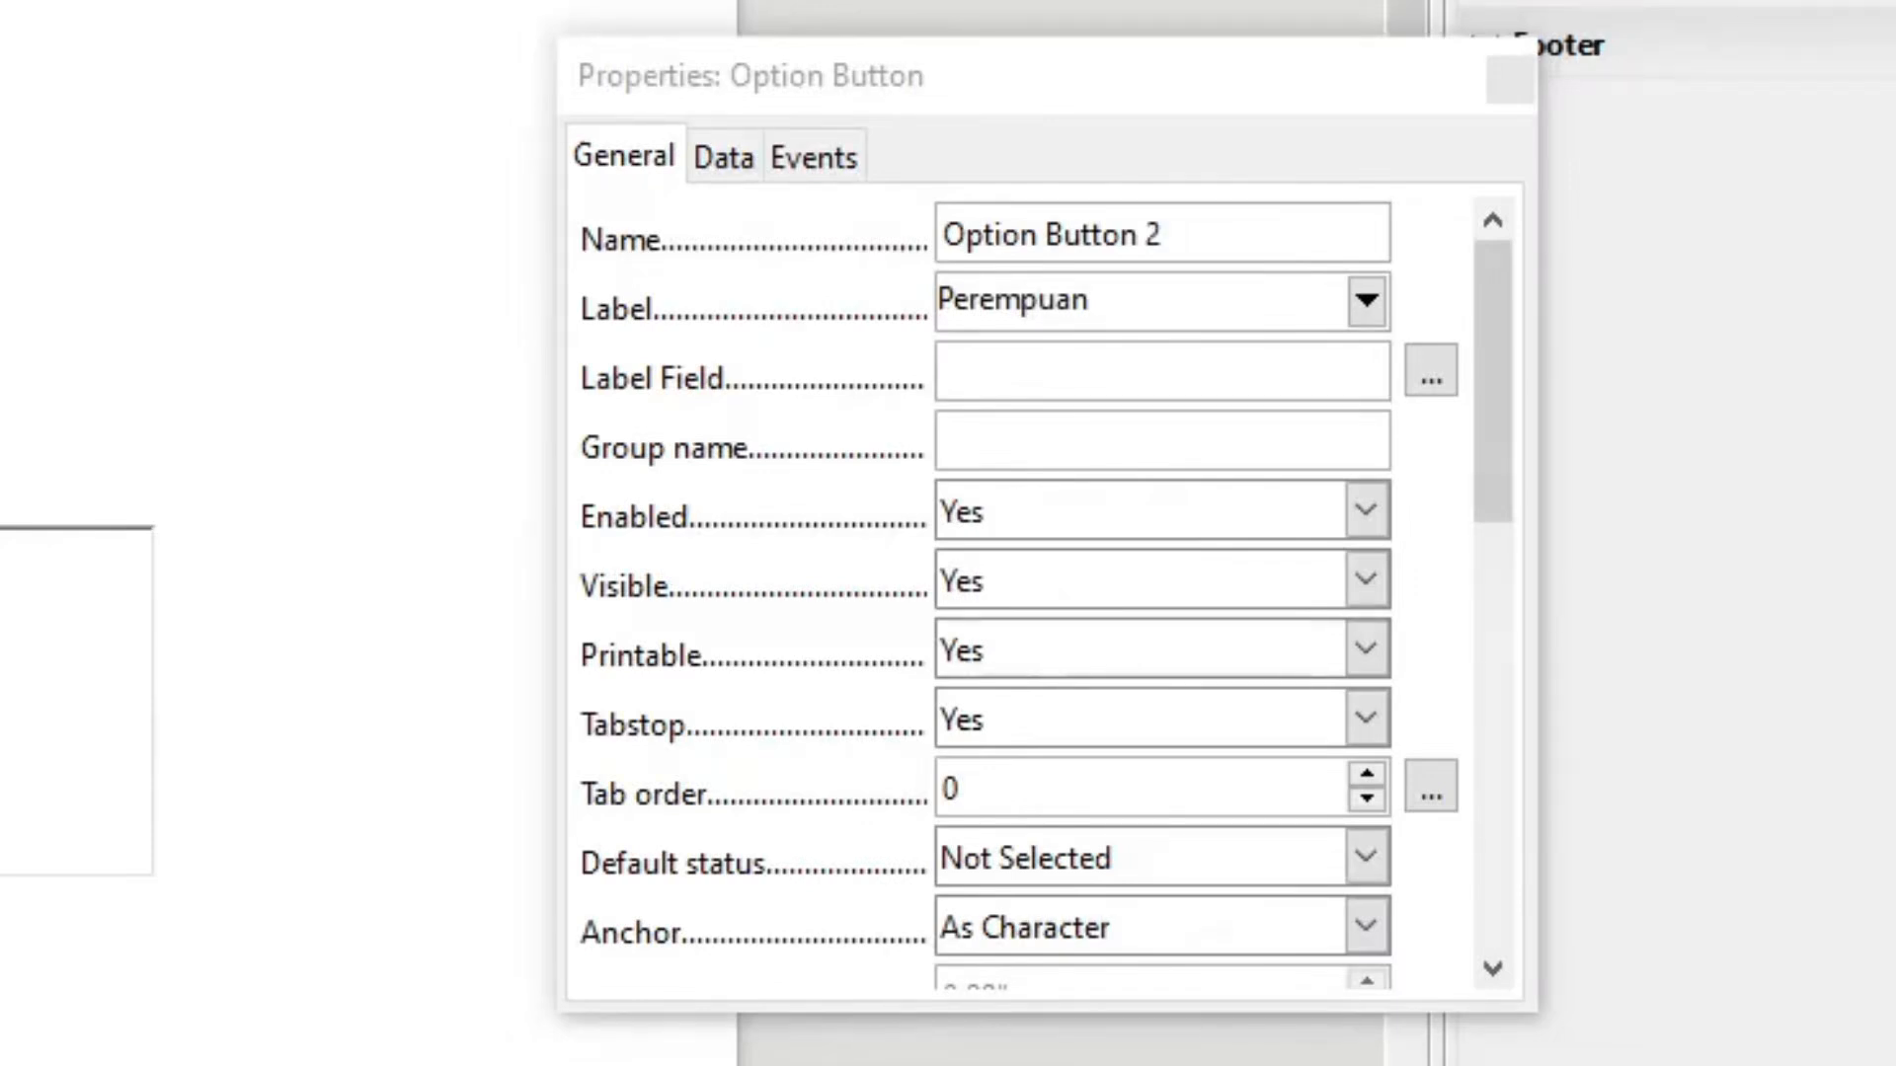
pyautogui.click(973, 437)
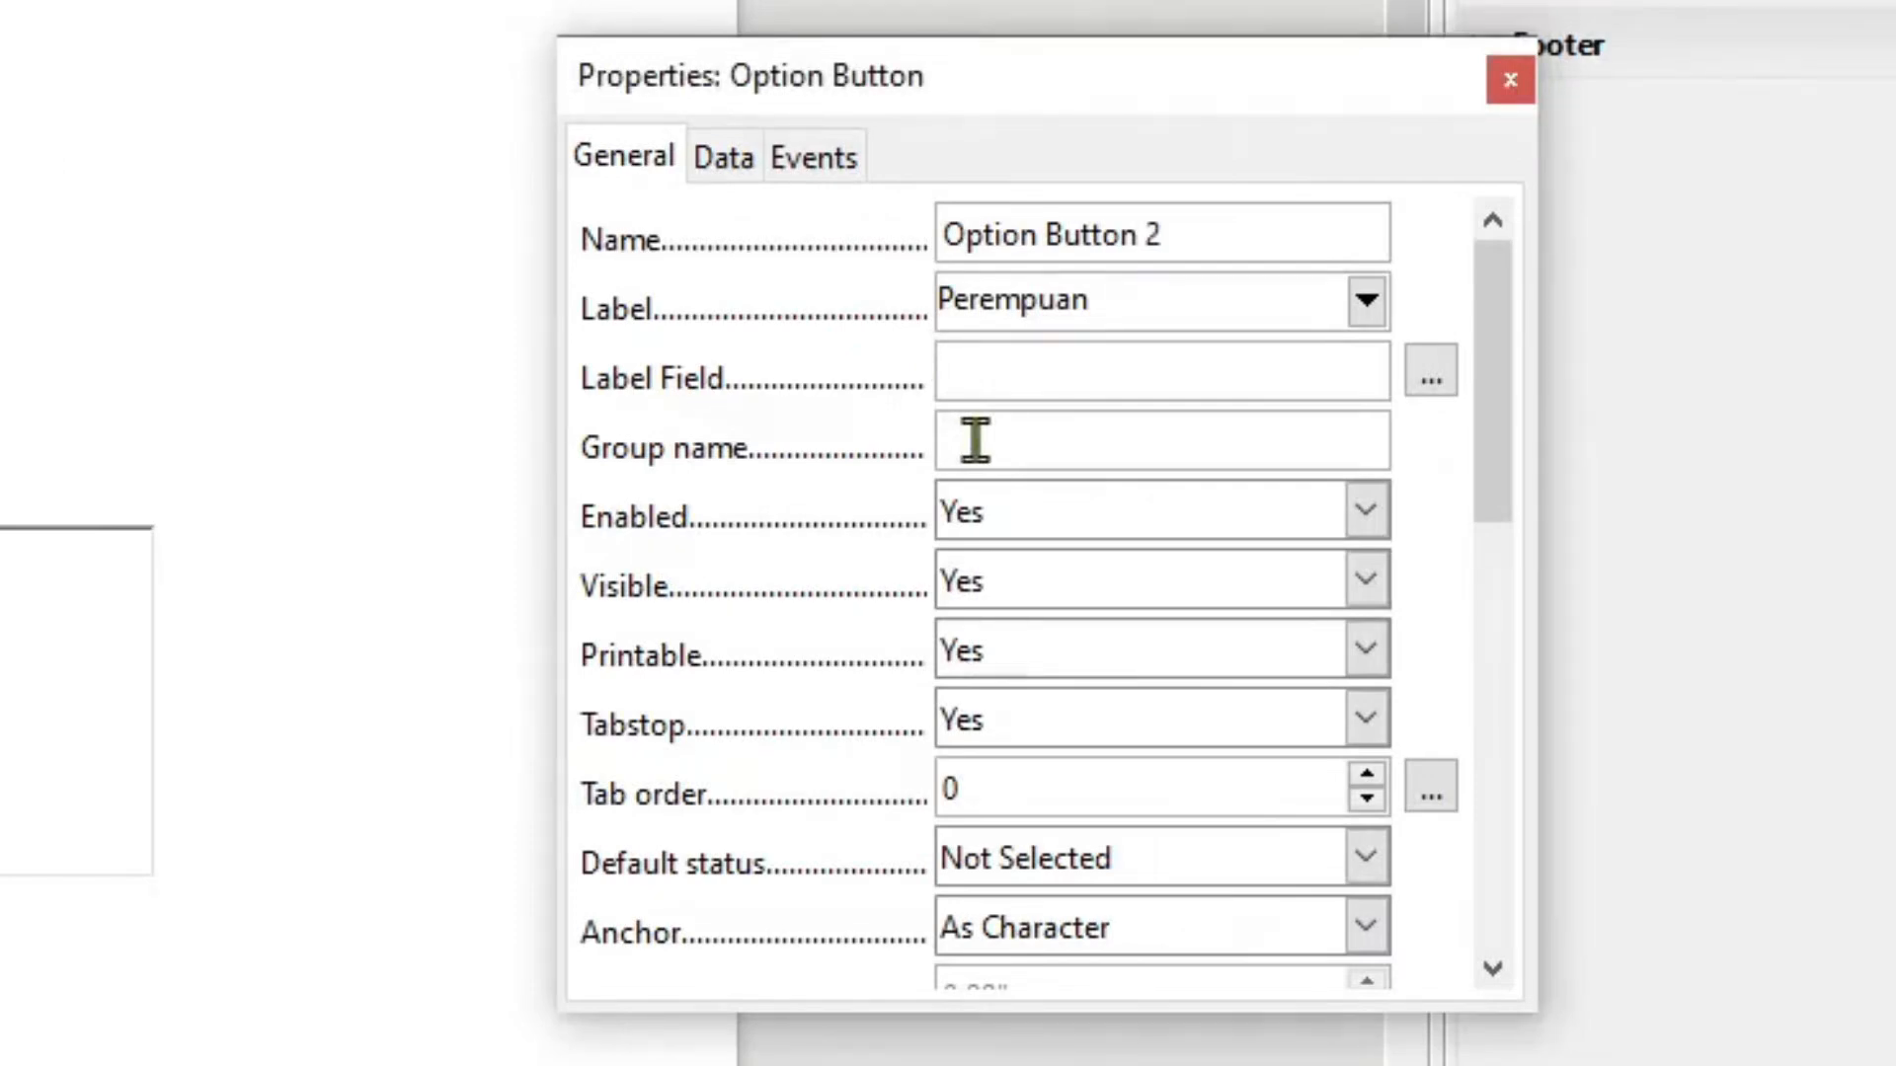
pyautogui.write('opt1')
pyautogui.click(5, 454)
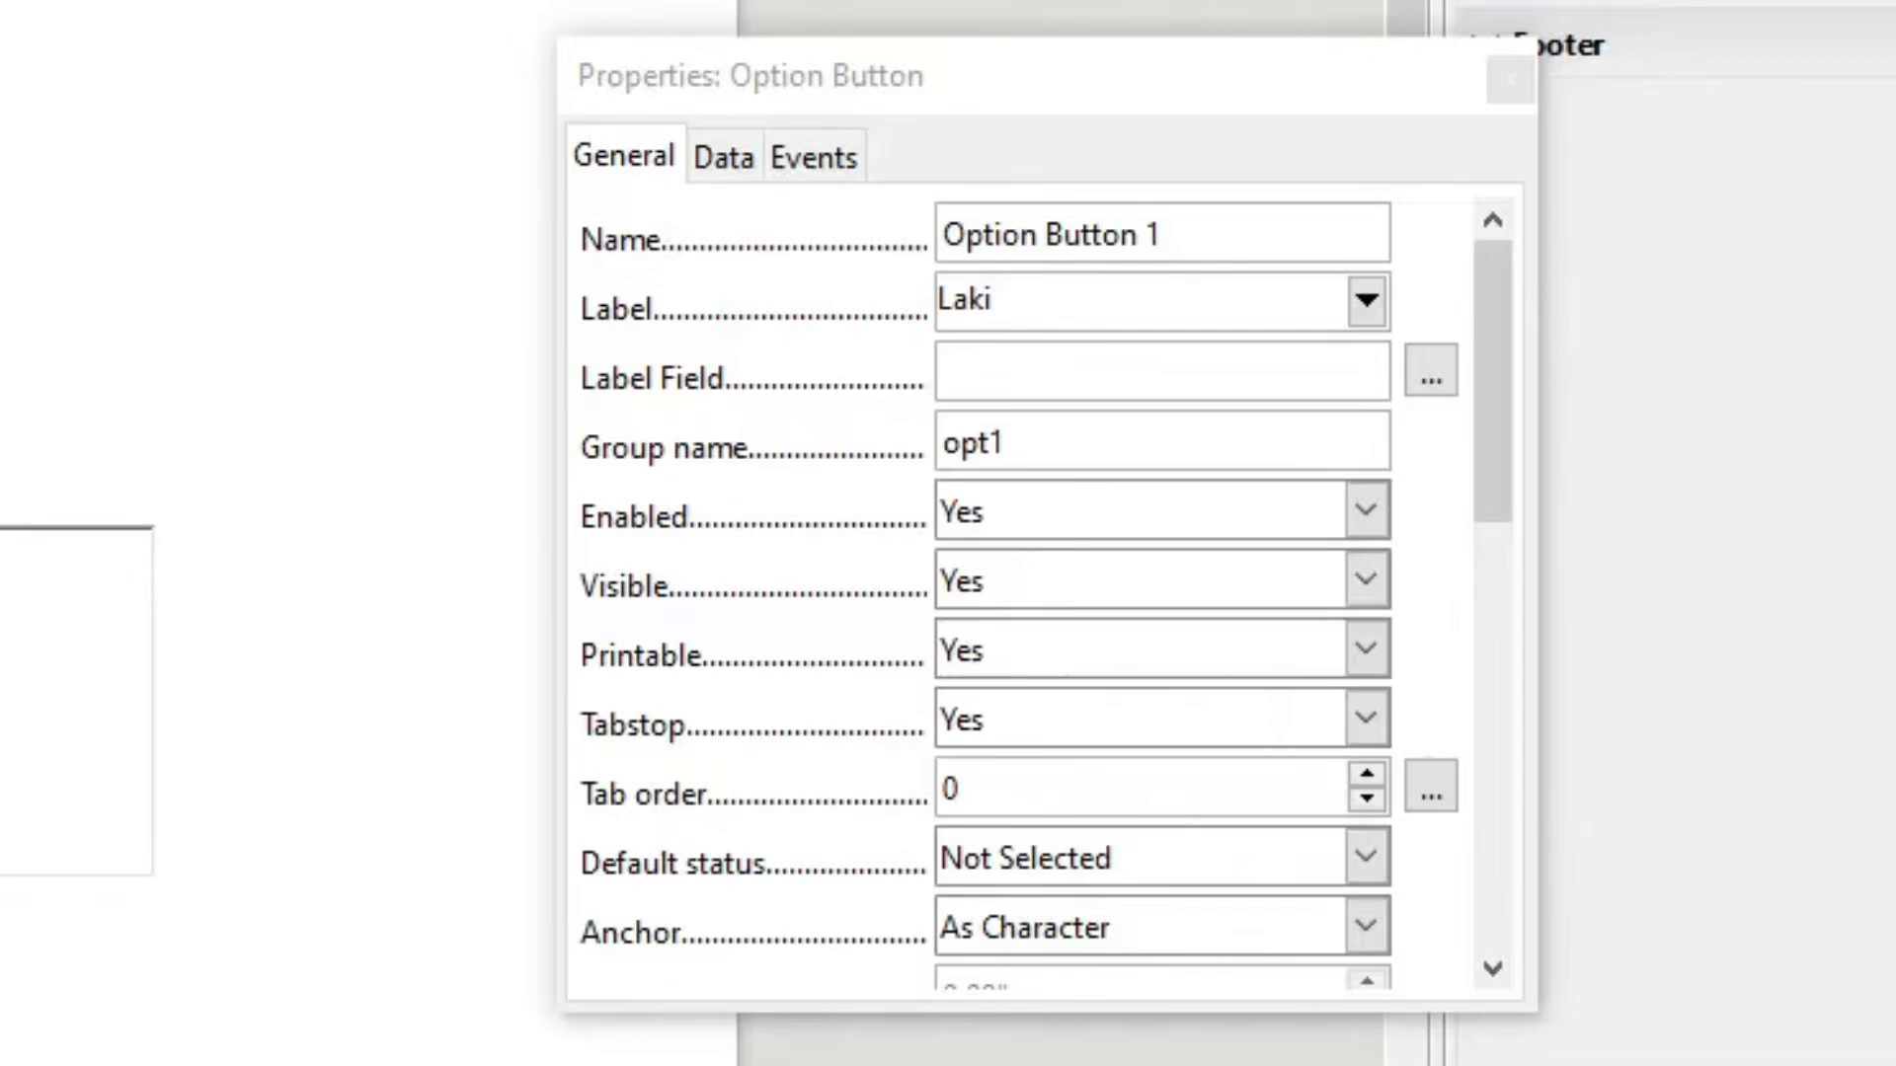
# - Display the List entries property of the list box beside Pendidikan
pyautogui.click(5, 247)
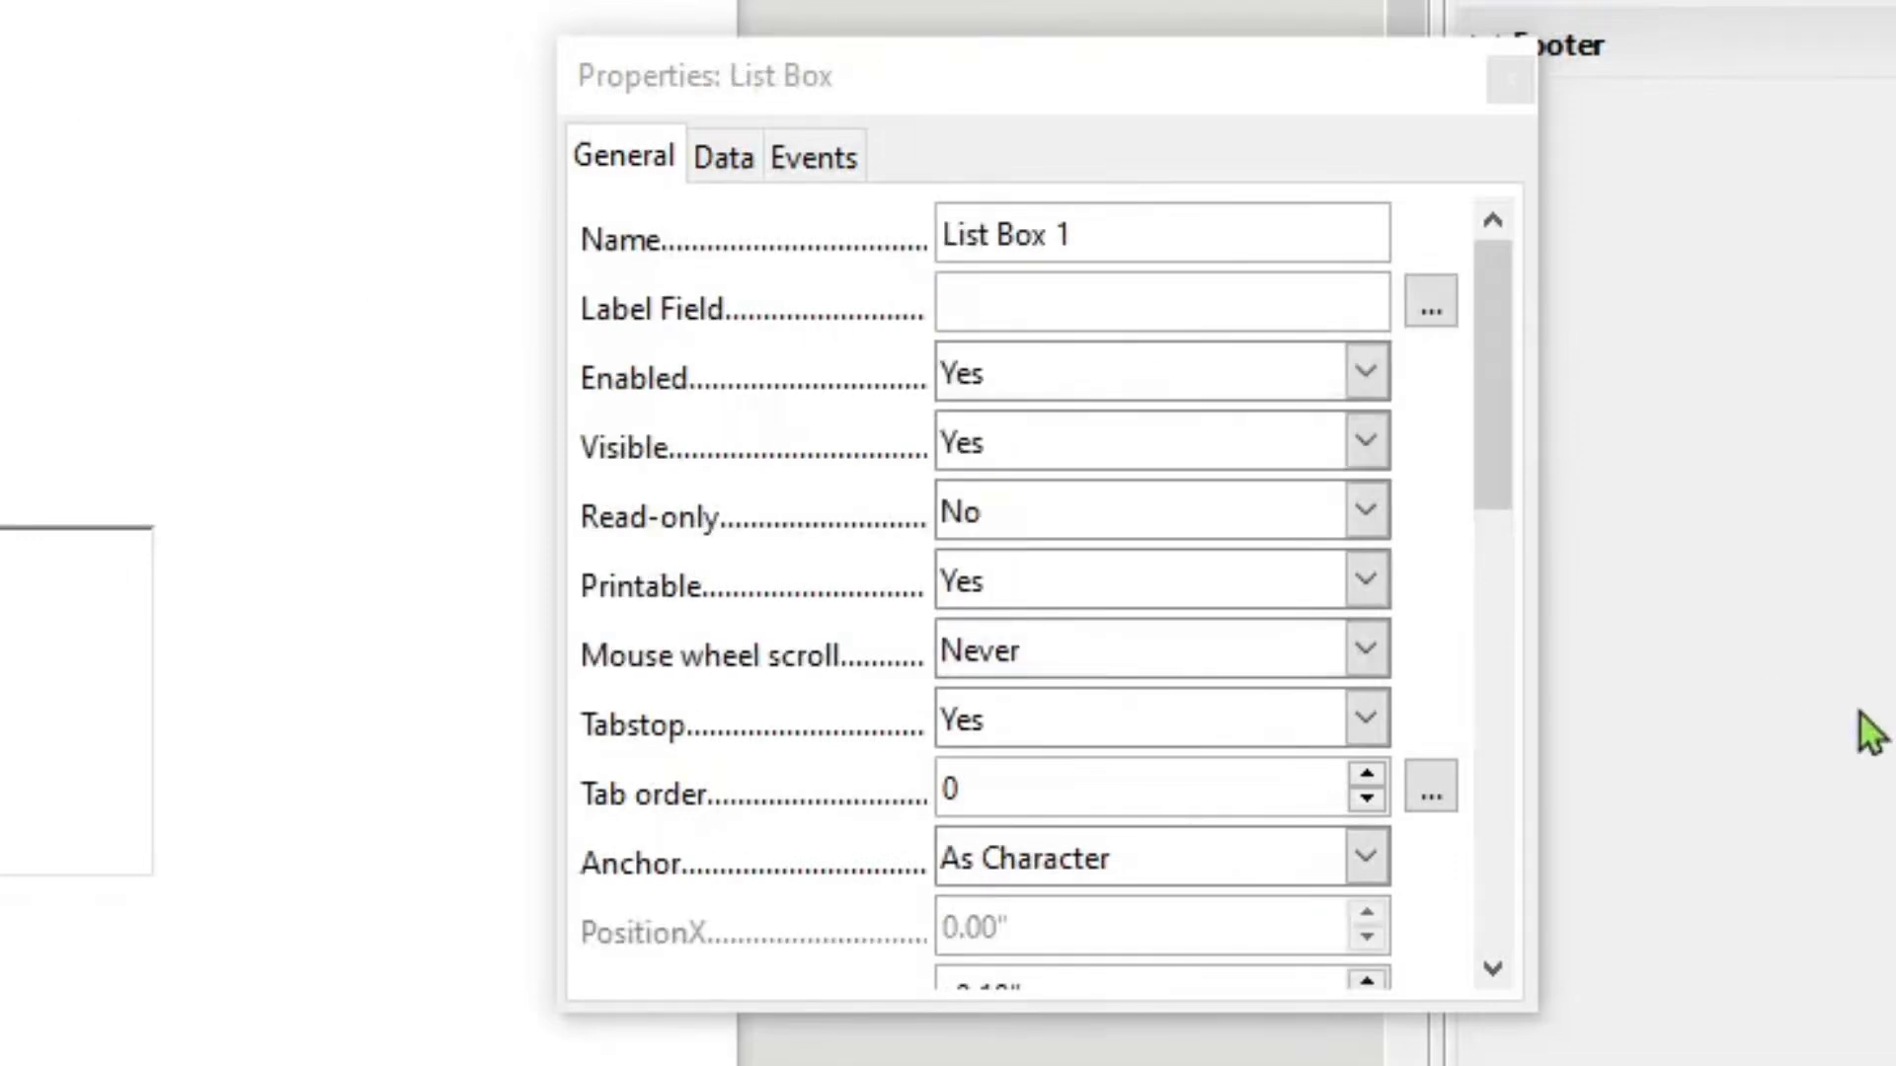
pyautogui.click(1510, 415)
pyautogui.moveTo(1509, 411); pyautogui.dragTo(1509, 433)
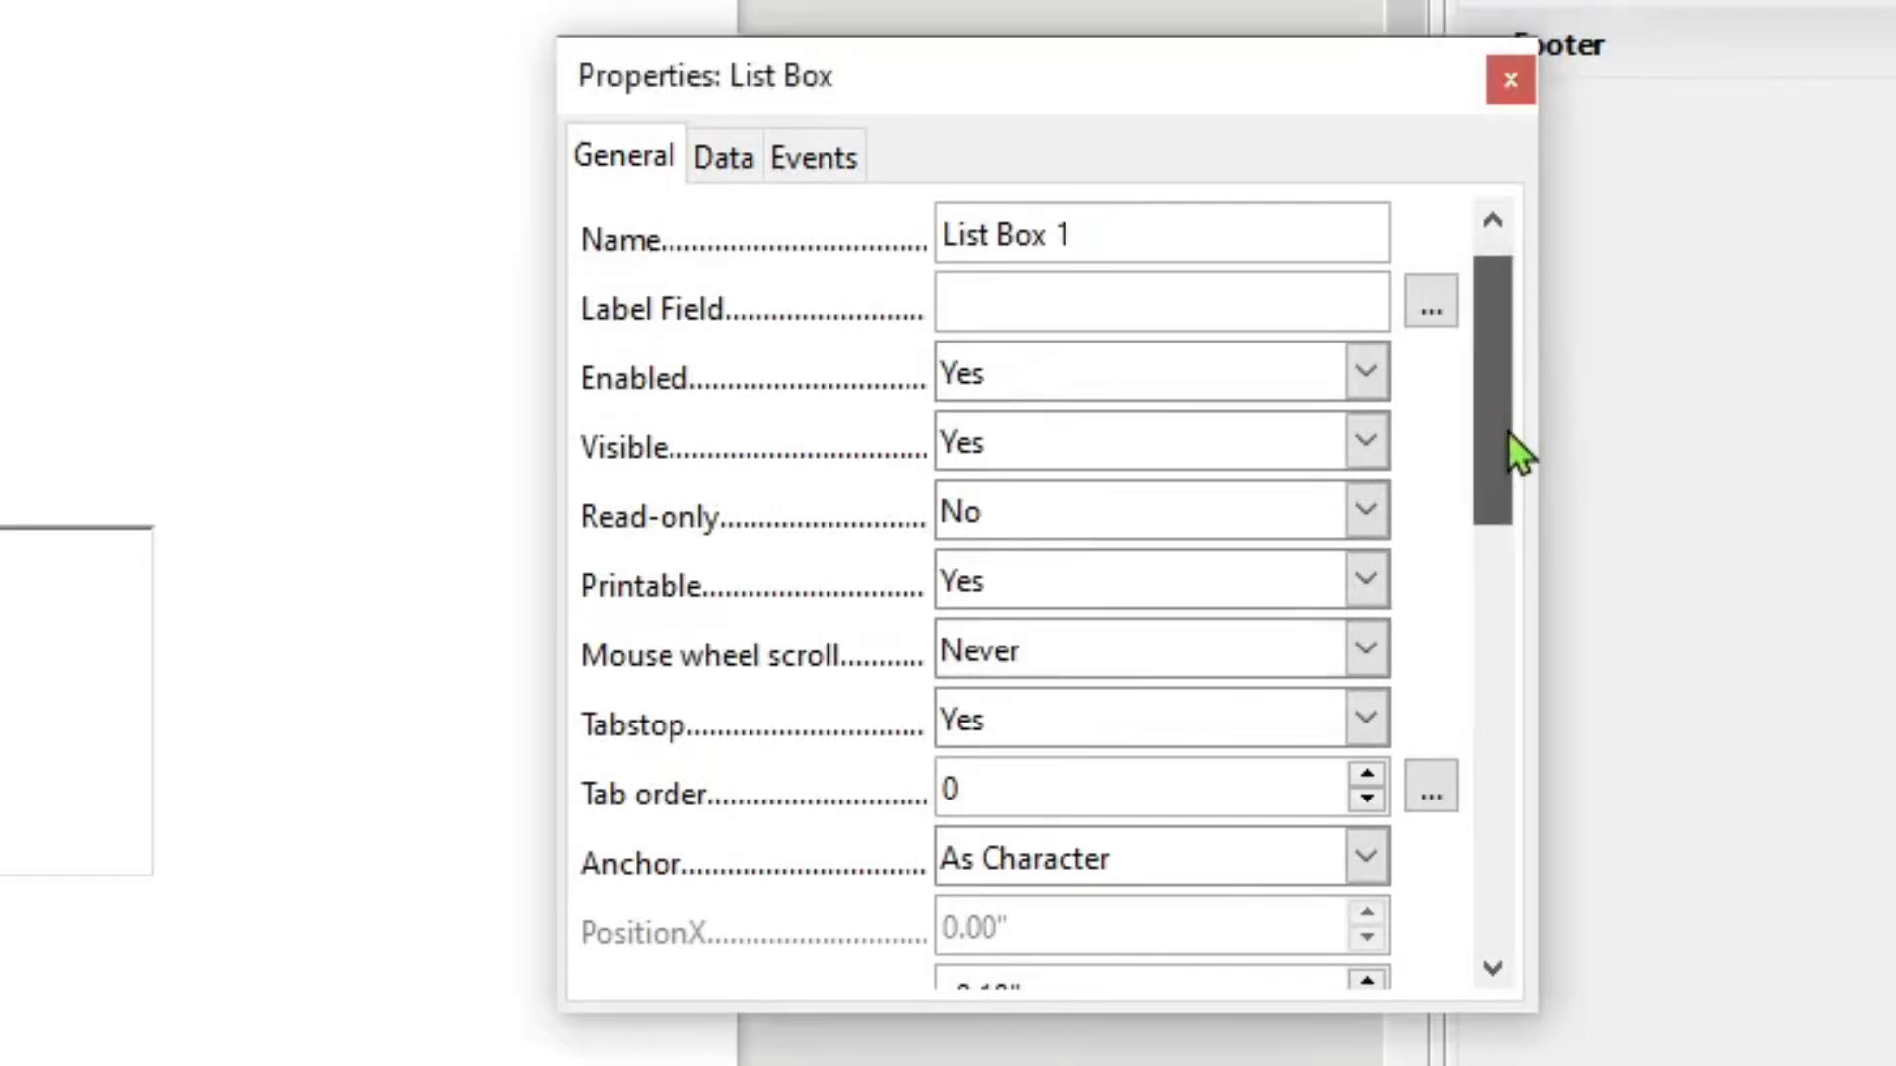
pyautogui.moveTo(1505, 547); pyautogui.dragTo(1512, 721)
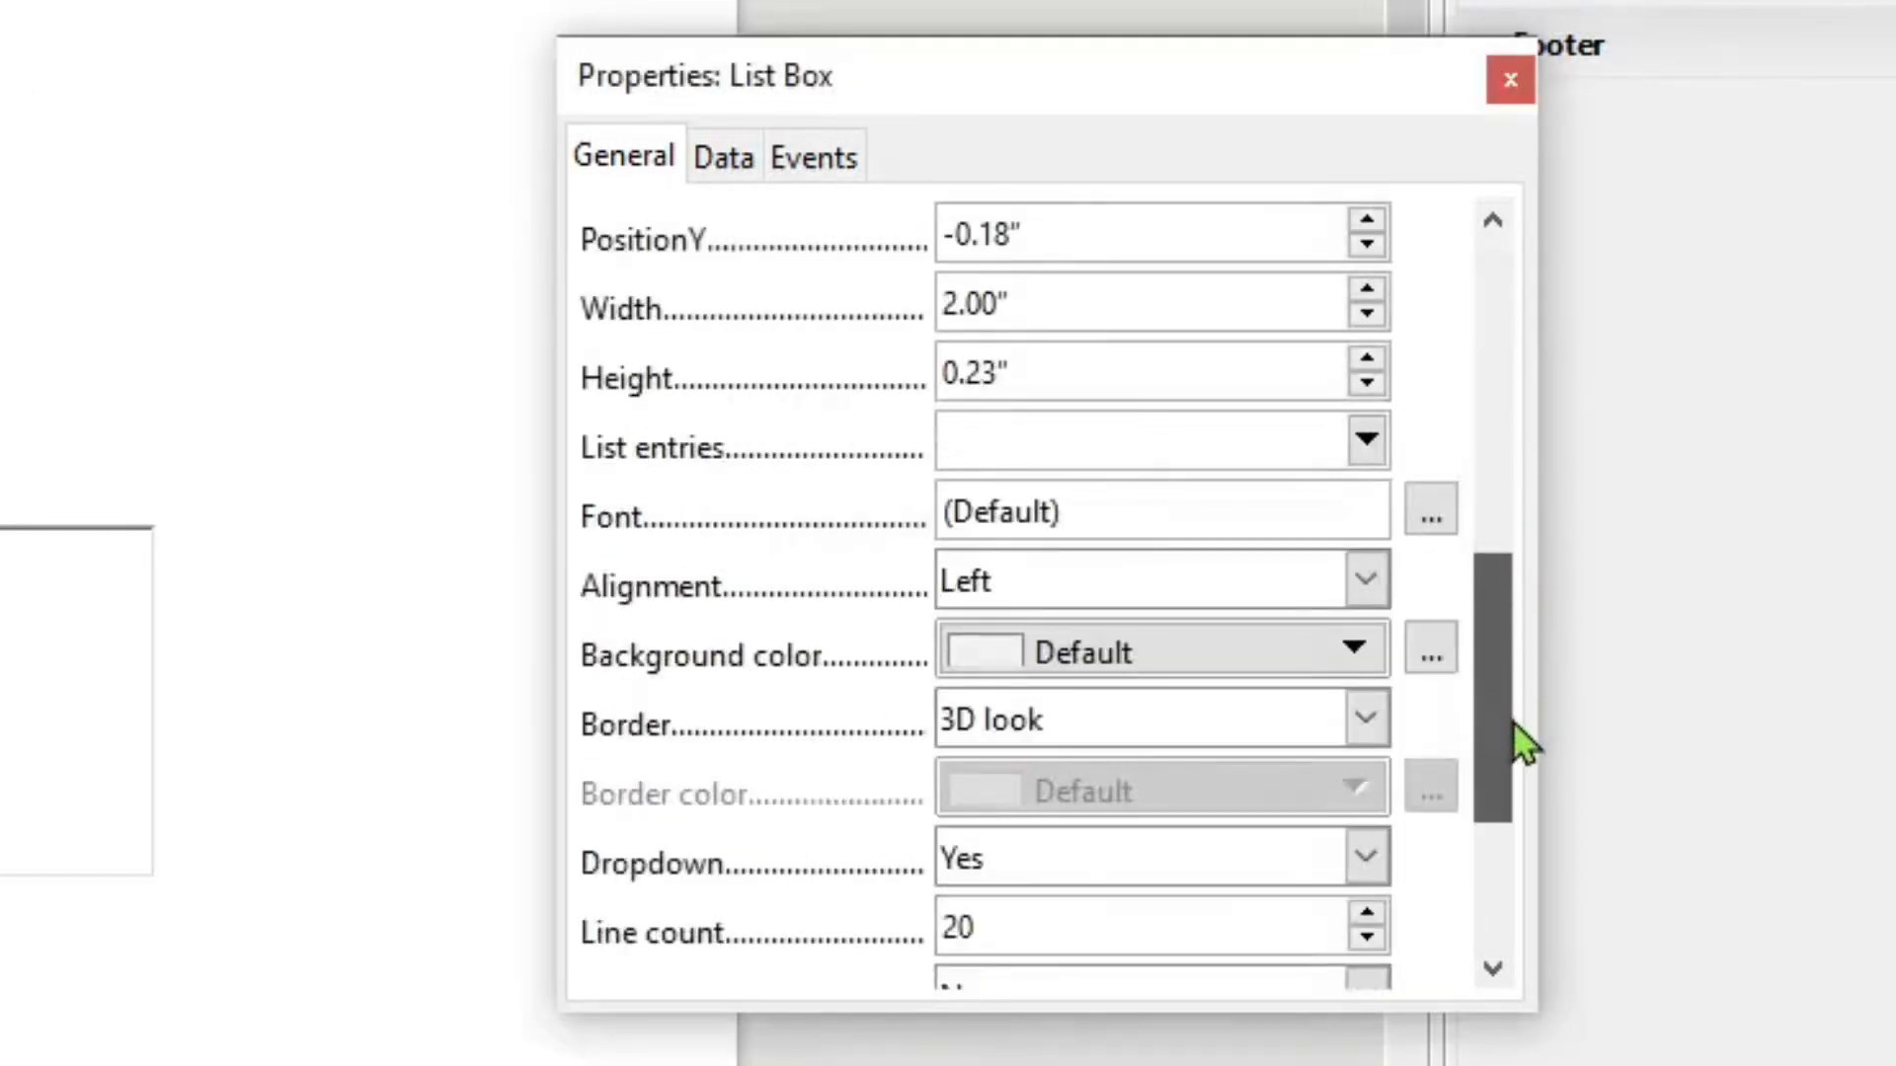
pyautogui.click(1157, 440)
pyautogui.write('SD')
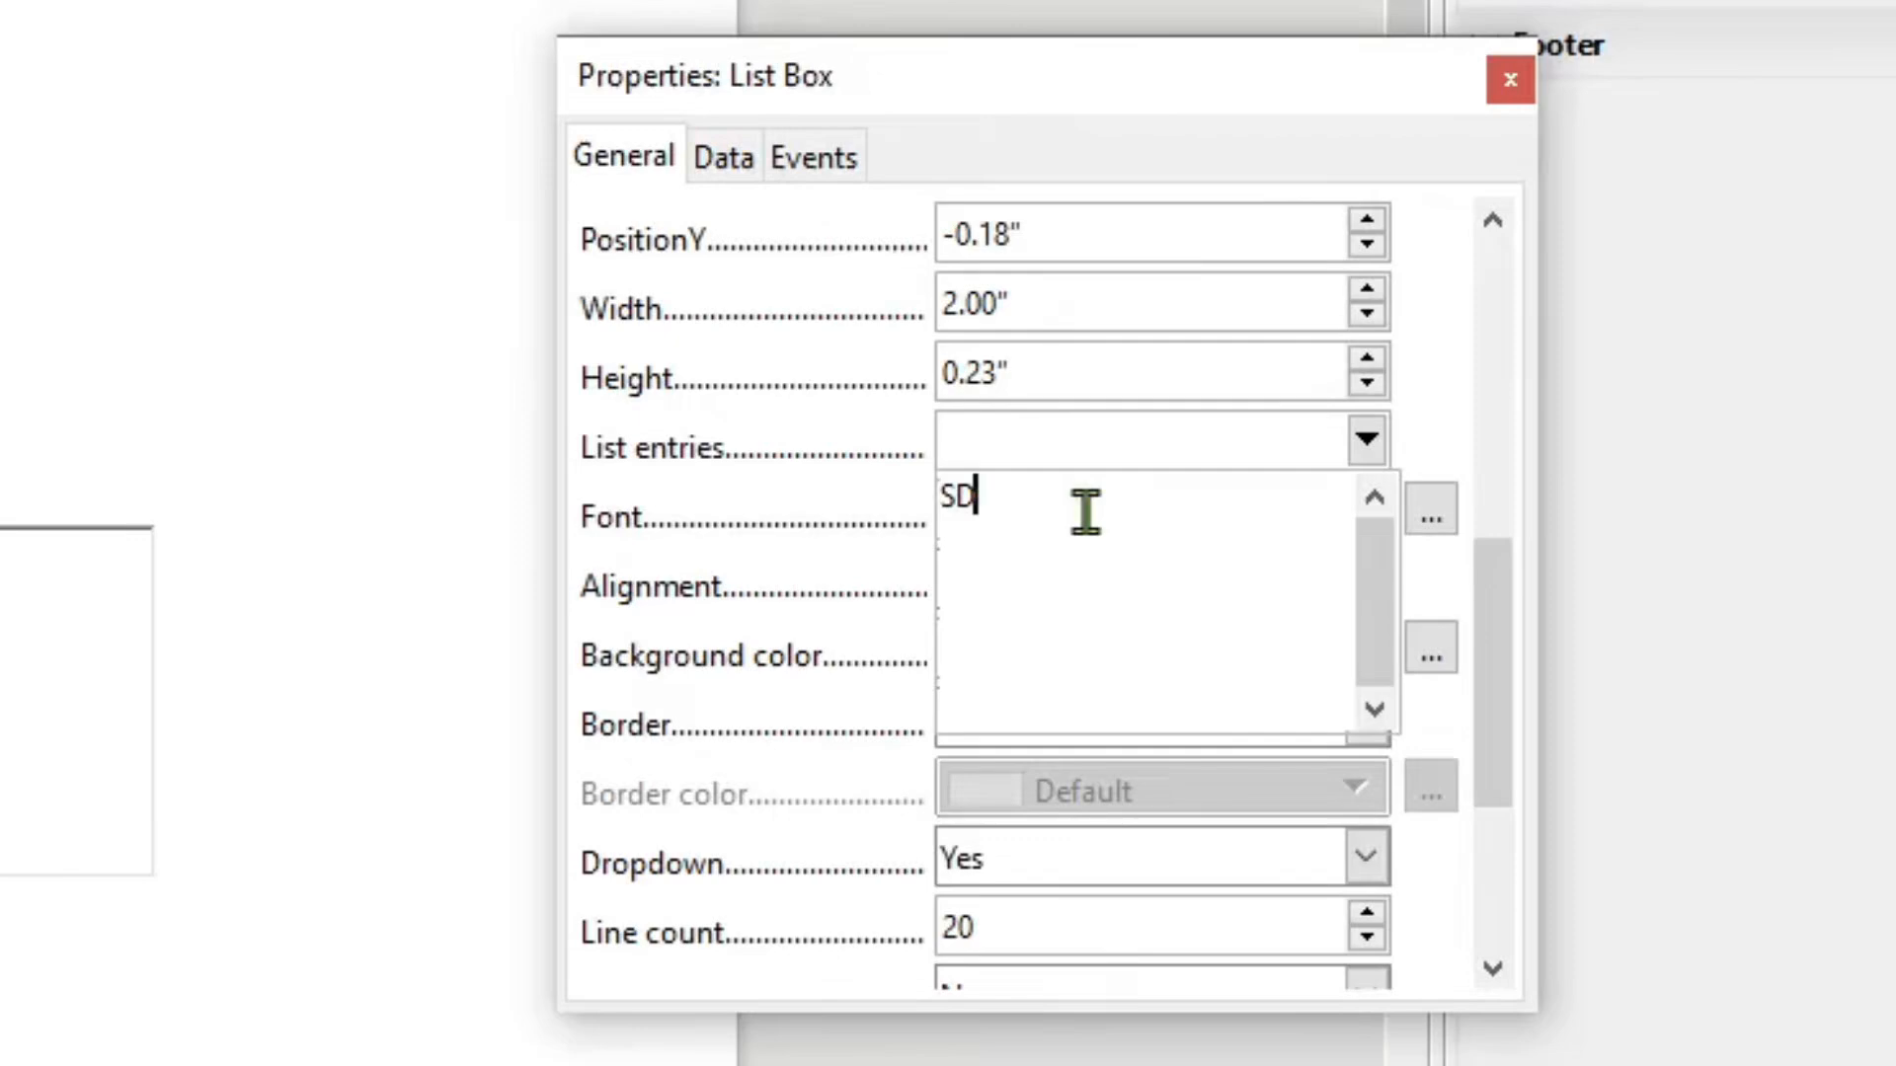
pyautogui.hotkey('shift', 'Return')
pyautogui.press('Return')
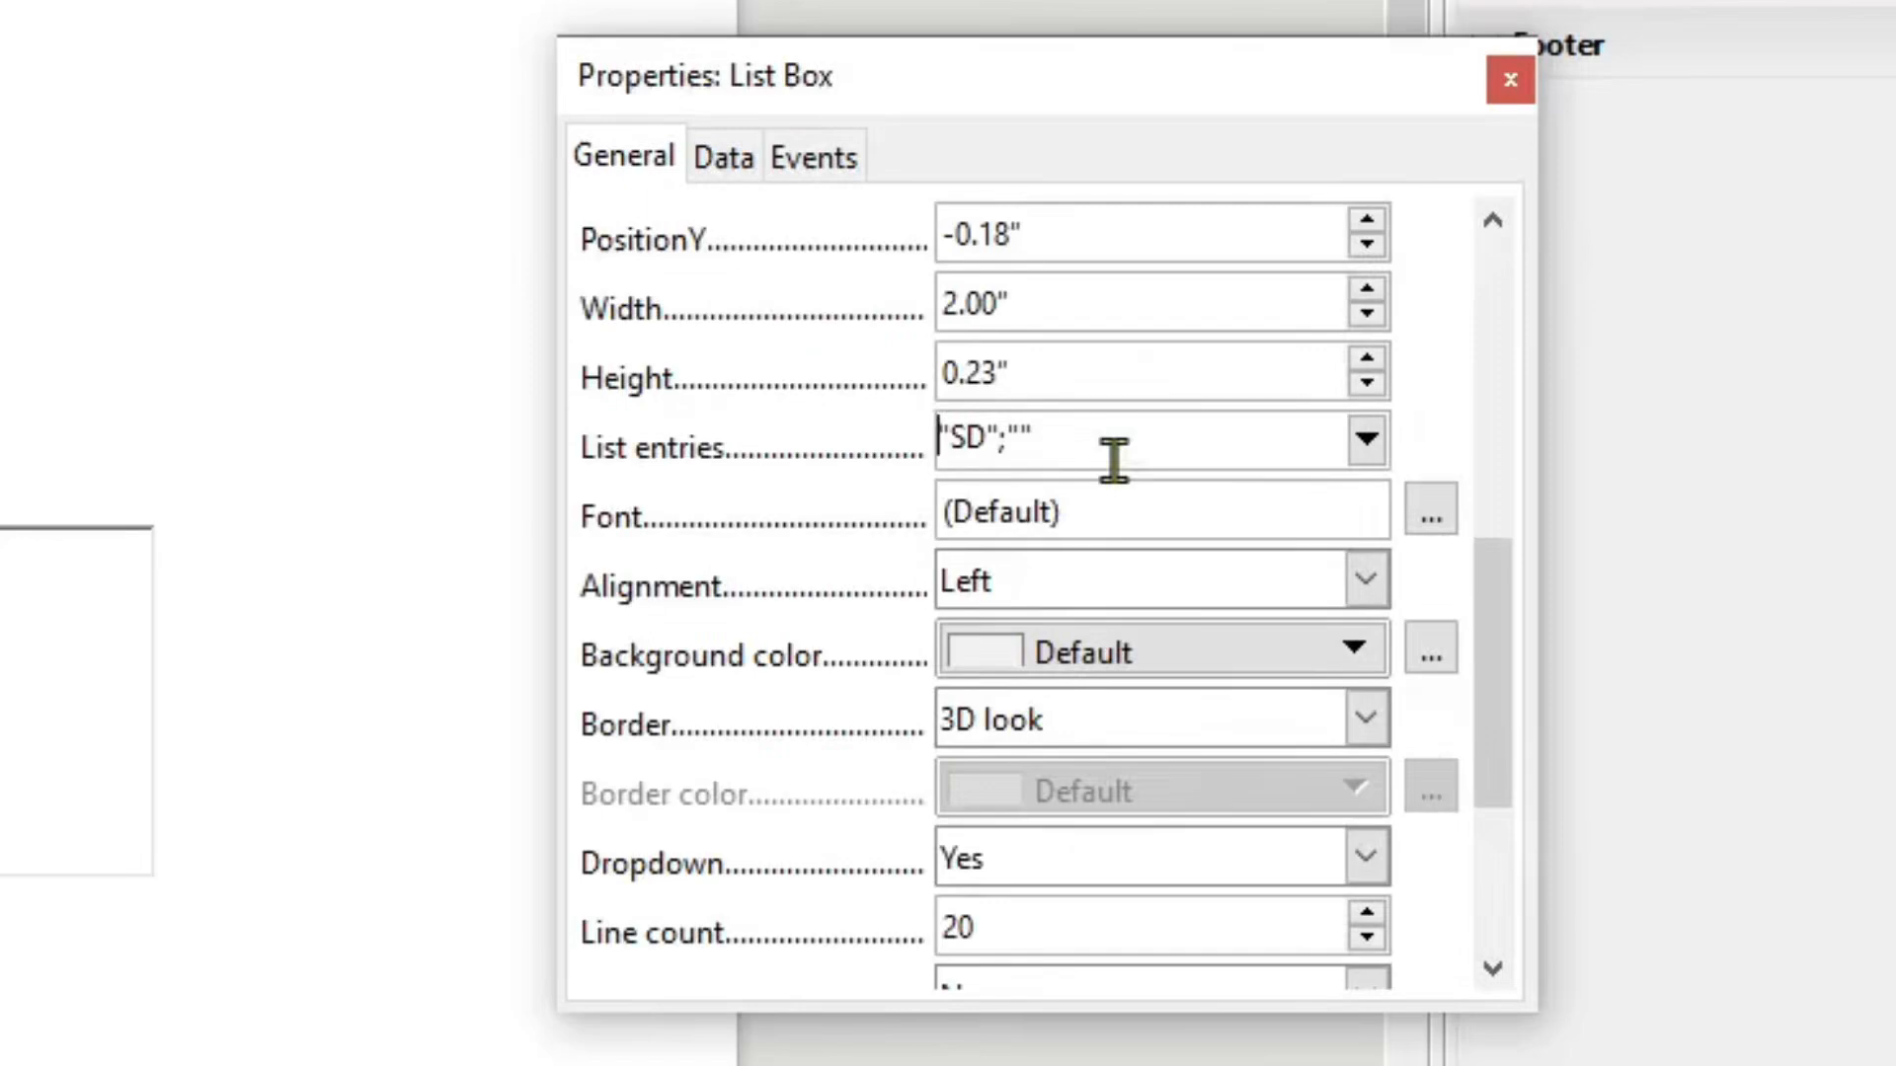
pyautogui.click(879, 444)
pyautogui.press('Delete')
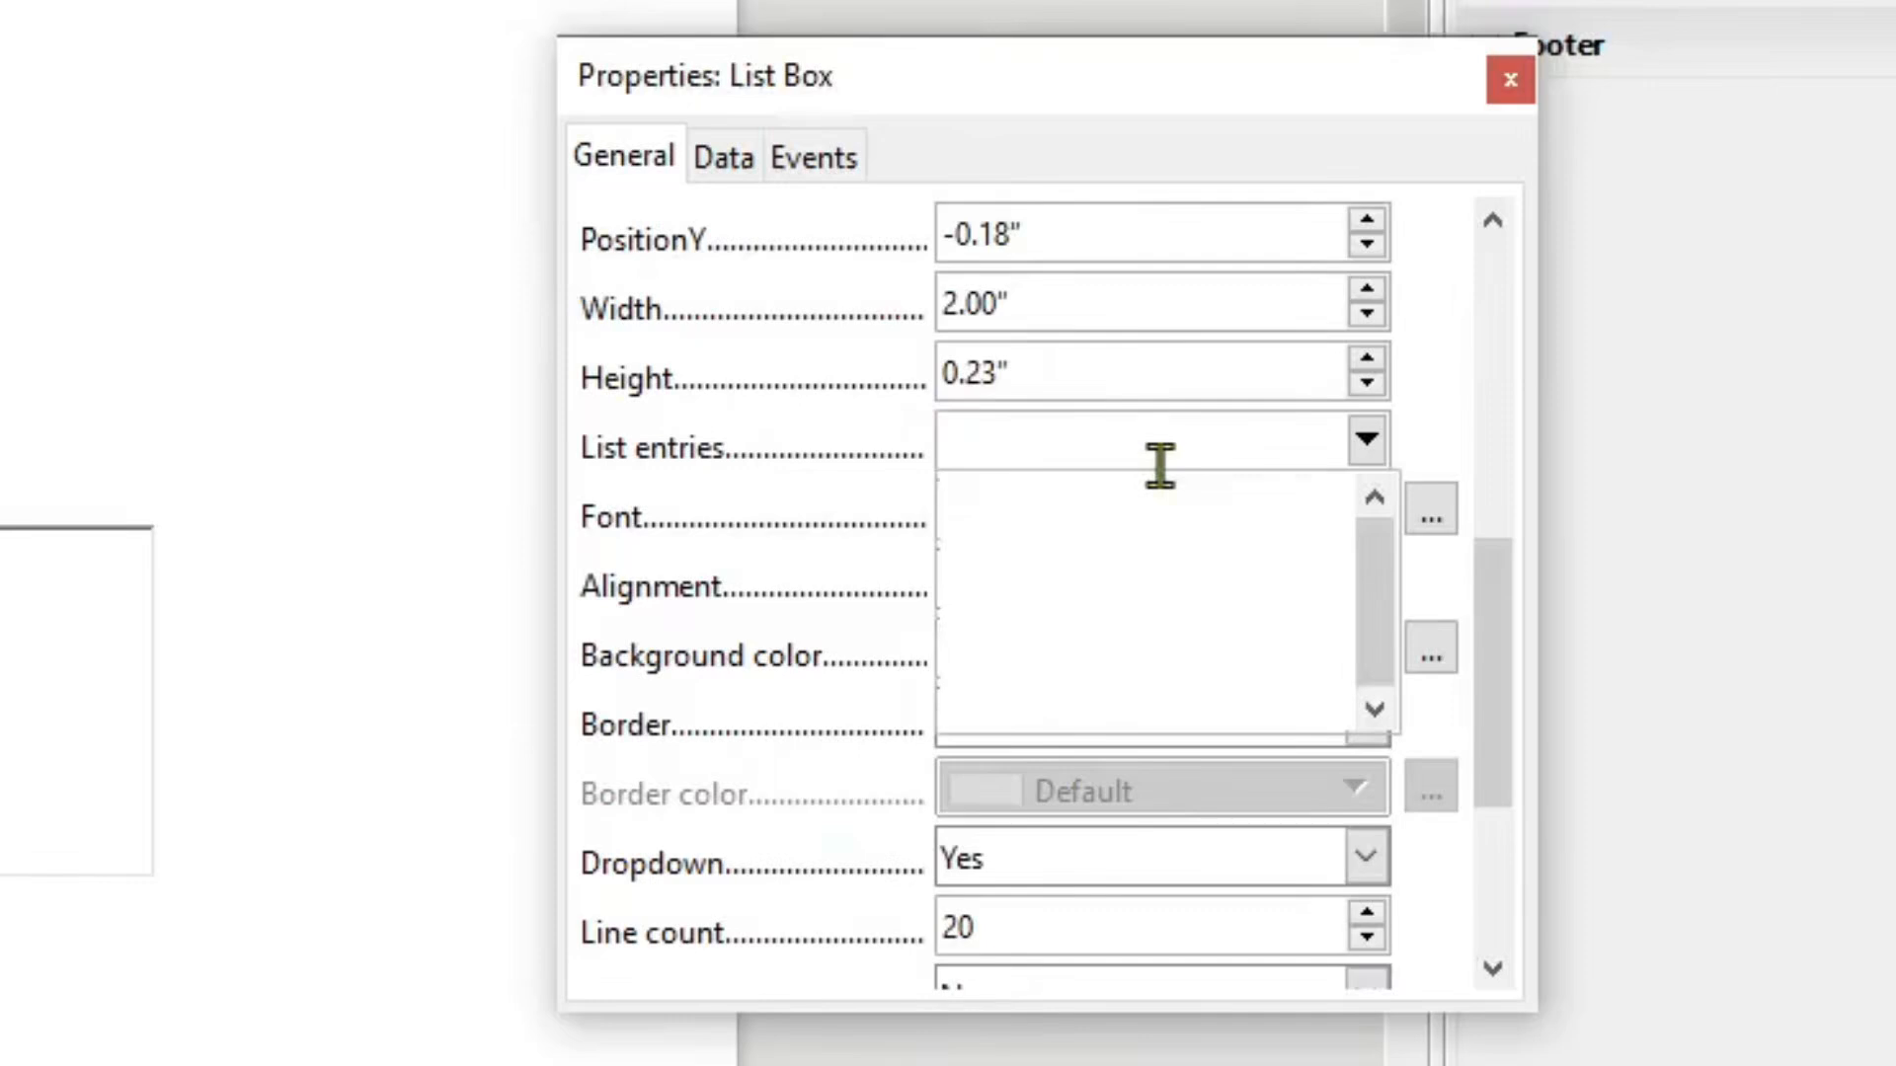
# - Enter SD, SMP and SMA on separate lines as the list entries of the Pendidikan list box
pyautogui.write('SD')
pyautogui.press('Return')
pyautogui.write('SMP')
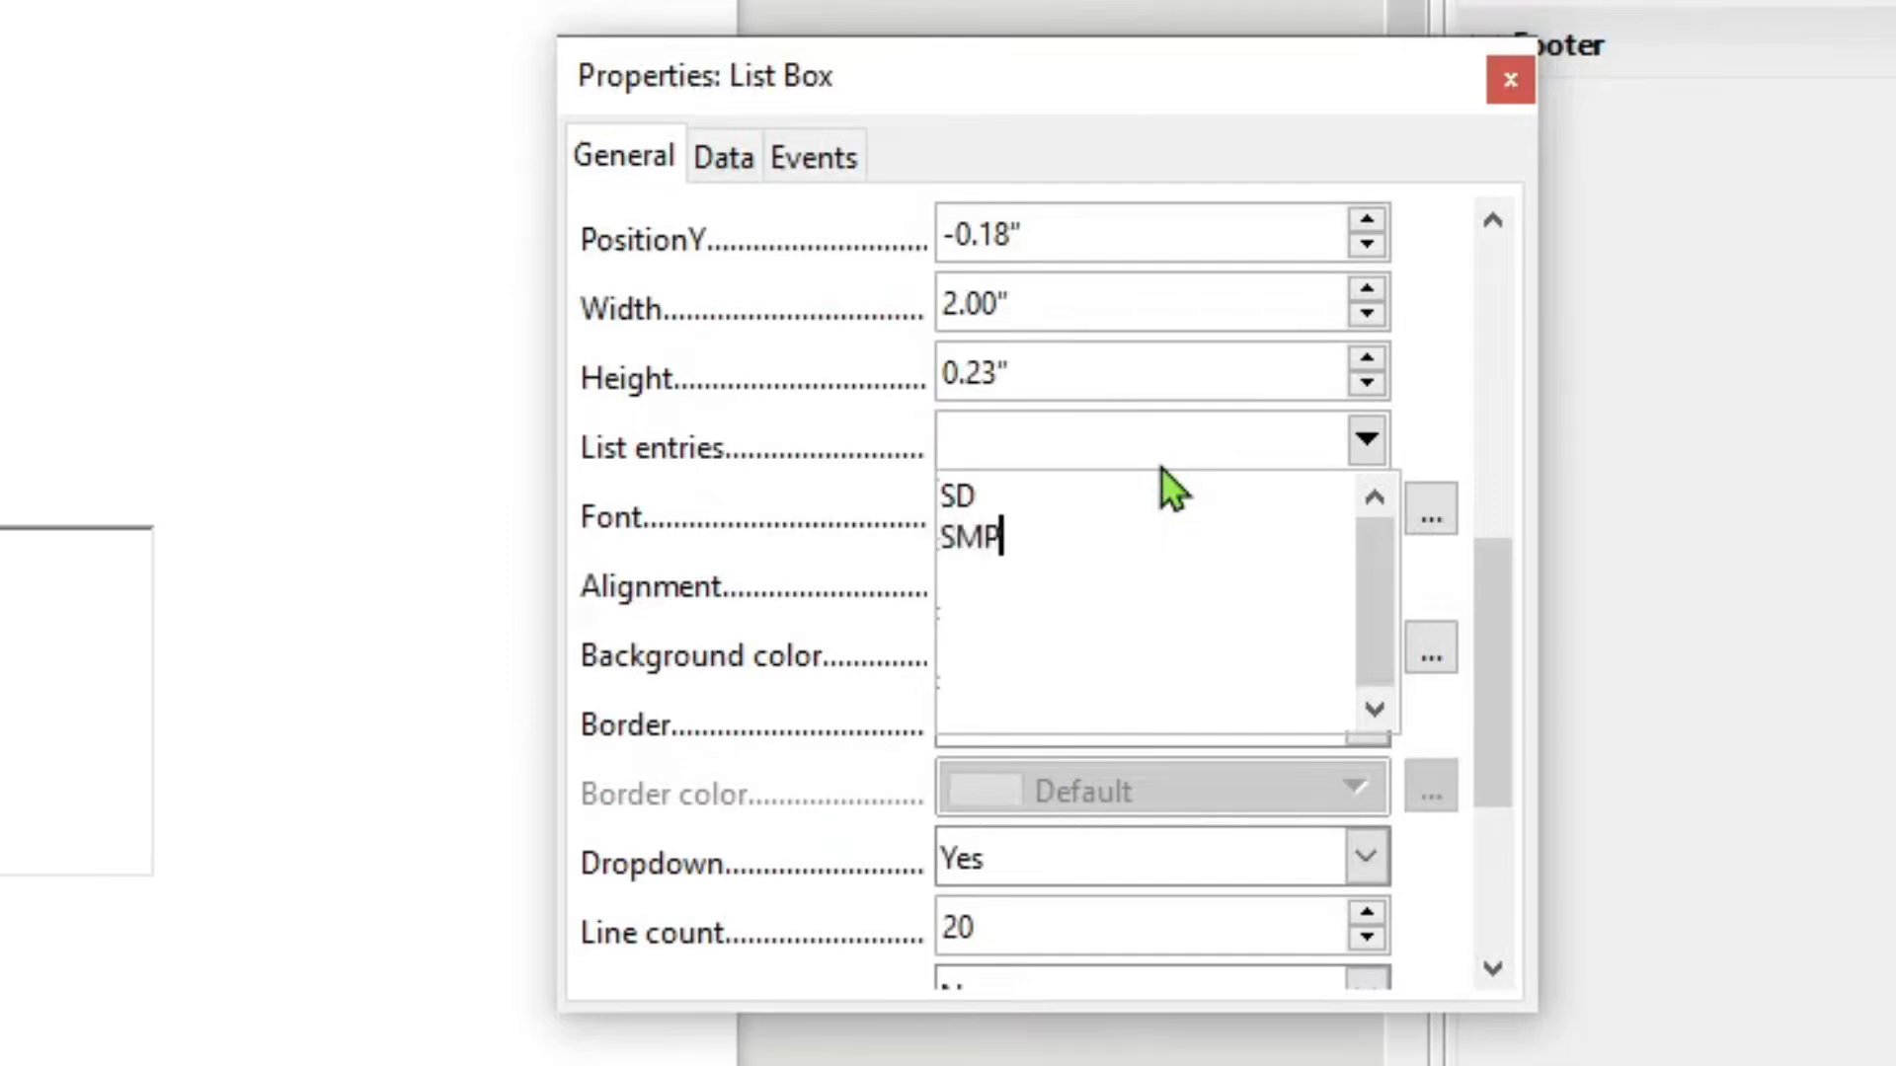
pyautogui.press('Return')
pyautogui.write('SMA')
pyautogui.click(1160, 464)
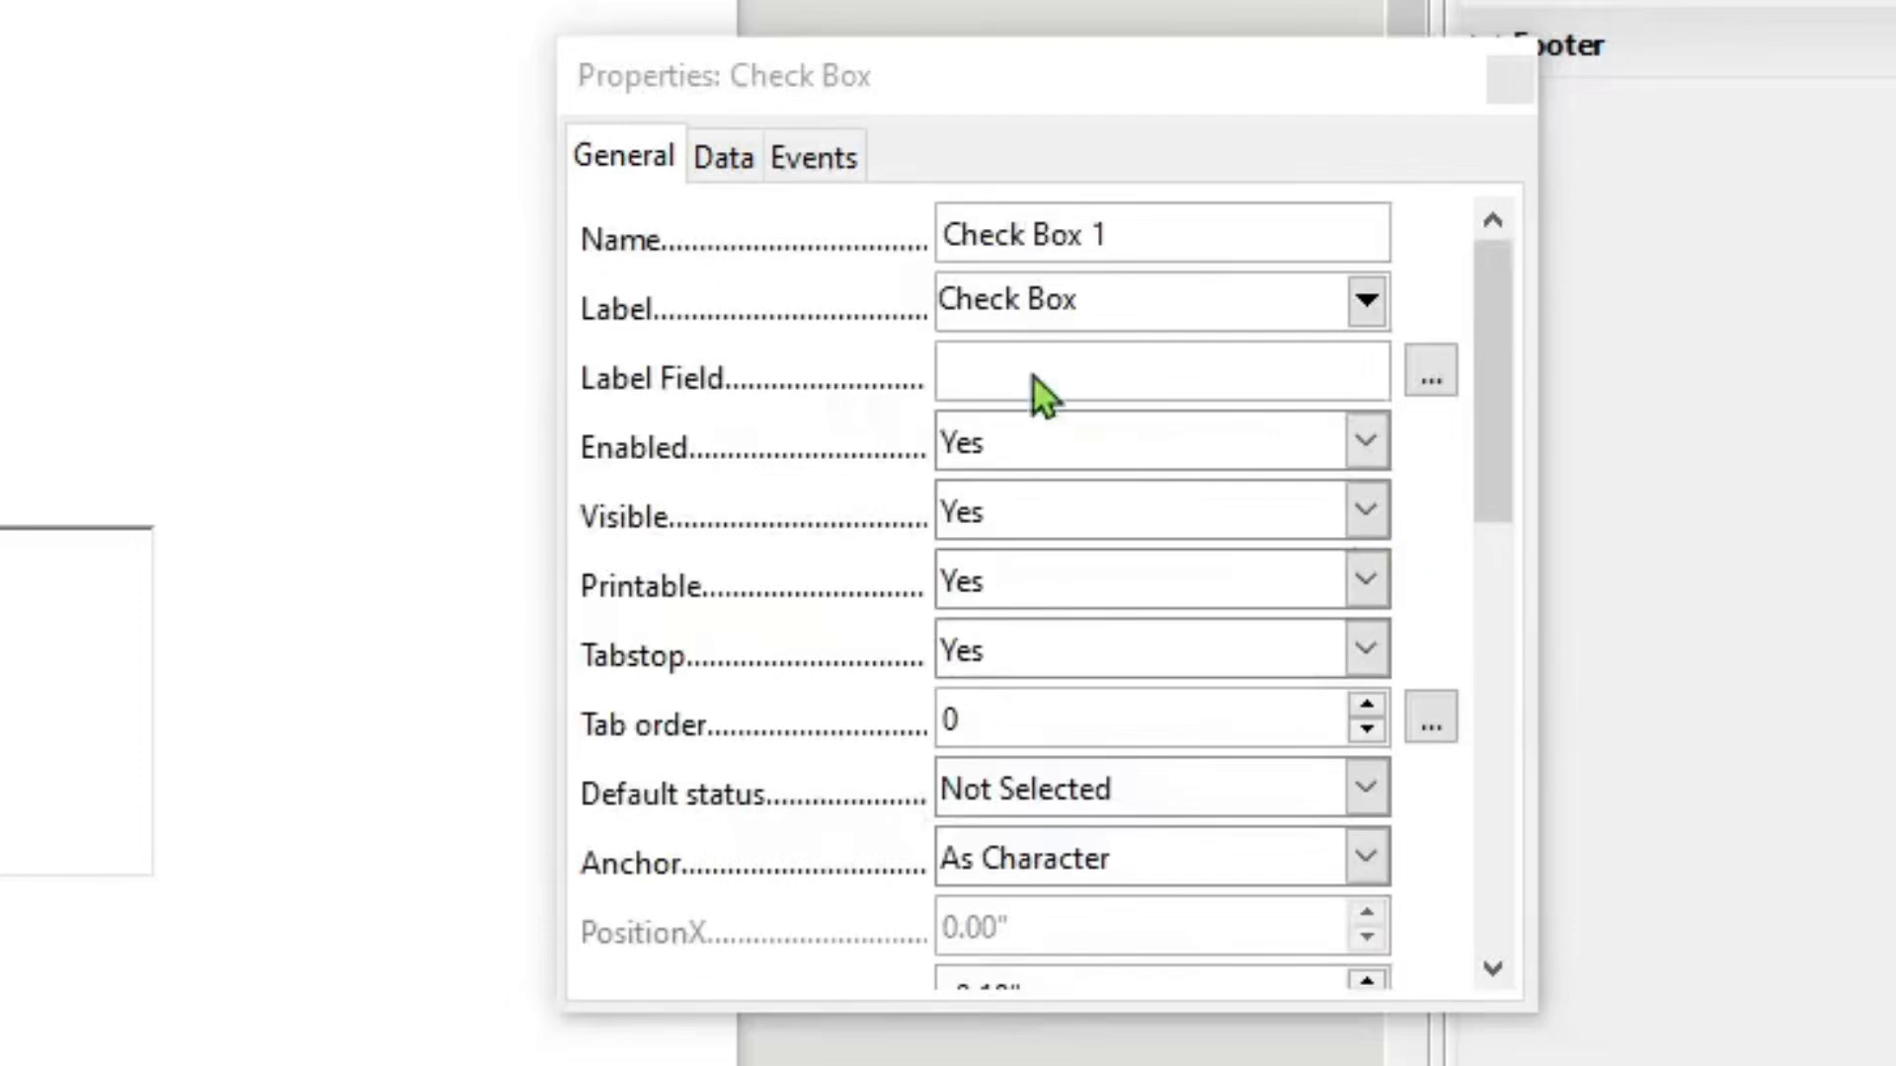
# - Change the label of the first Hobi check box to Olahraga
pyautogui.click(1155, 296)
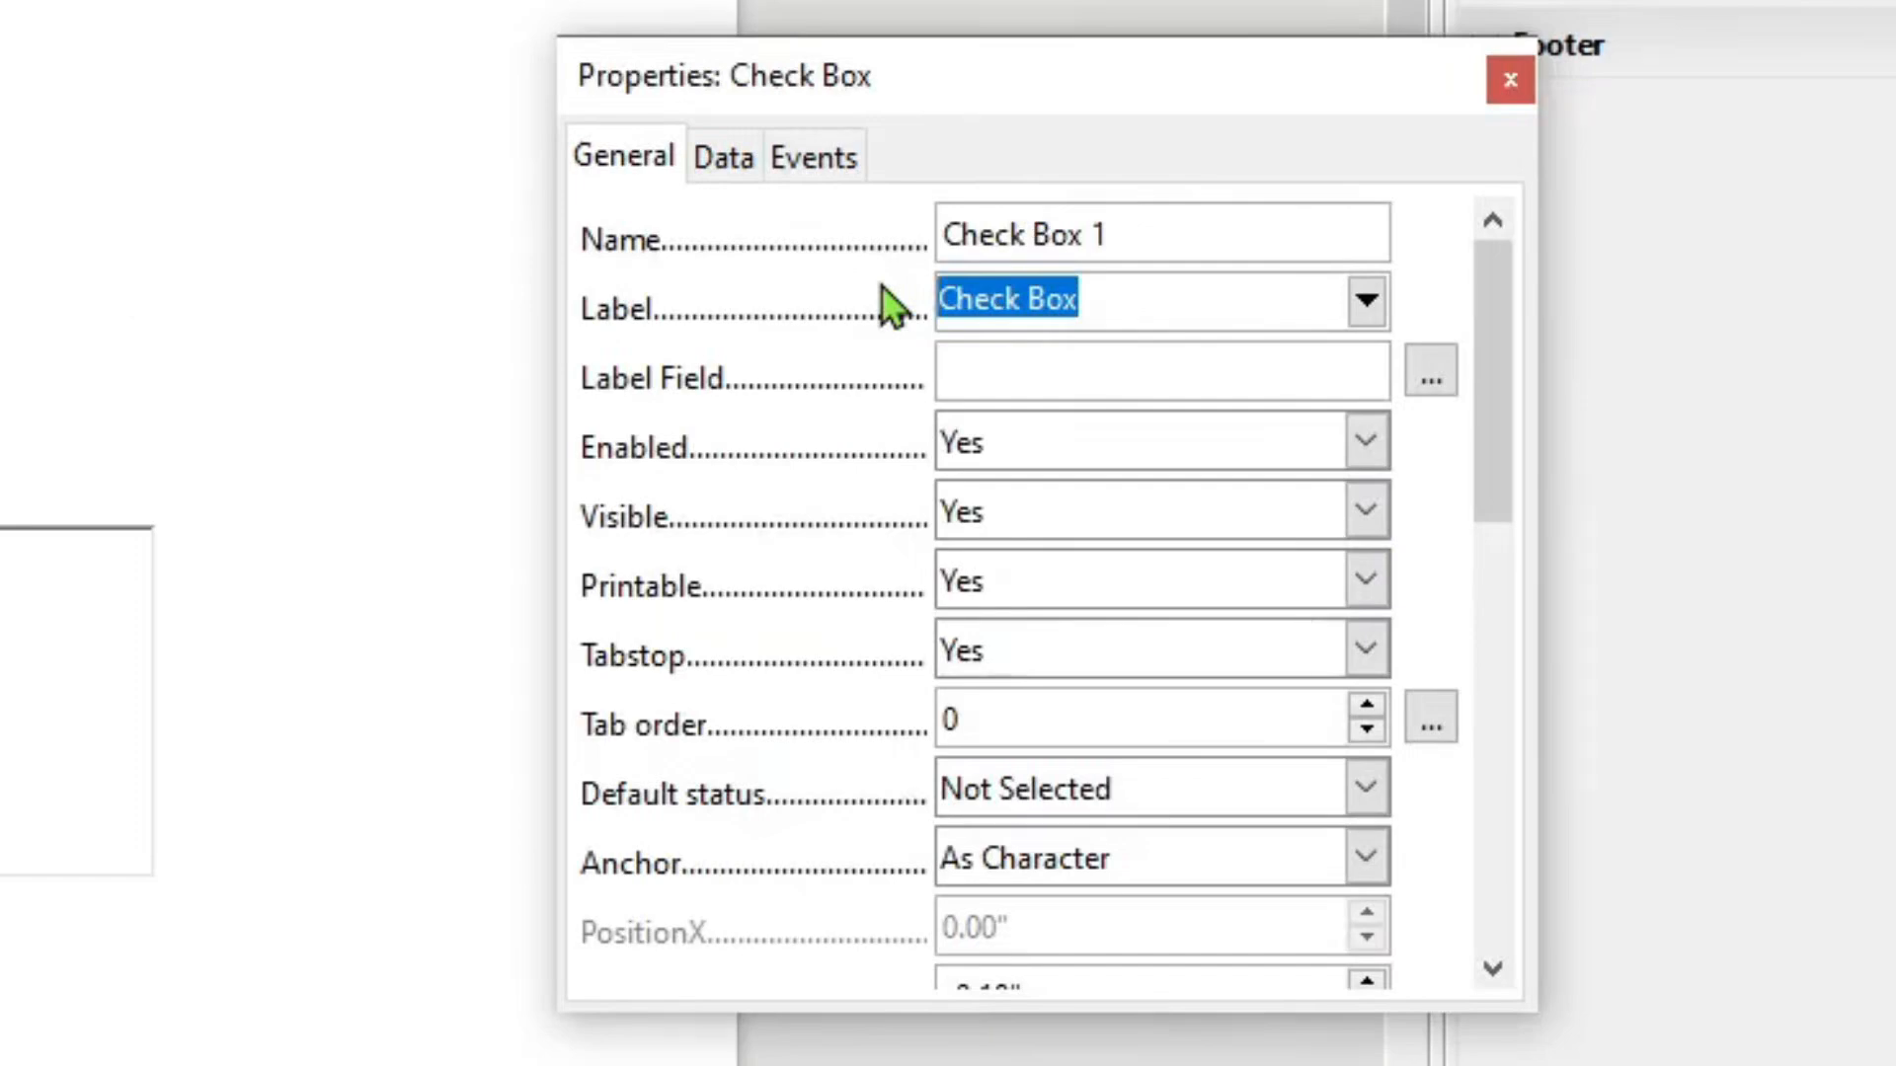
pyautogui.write('Olahrag')
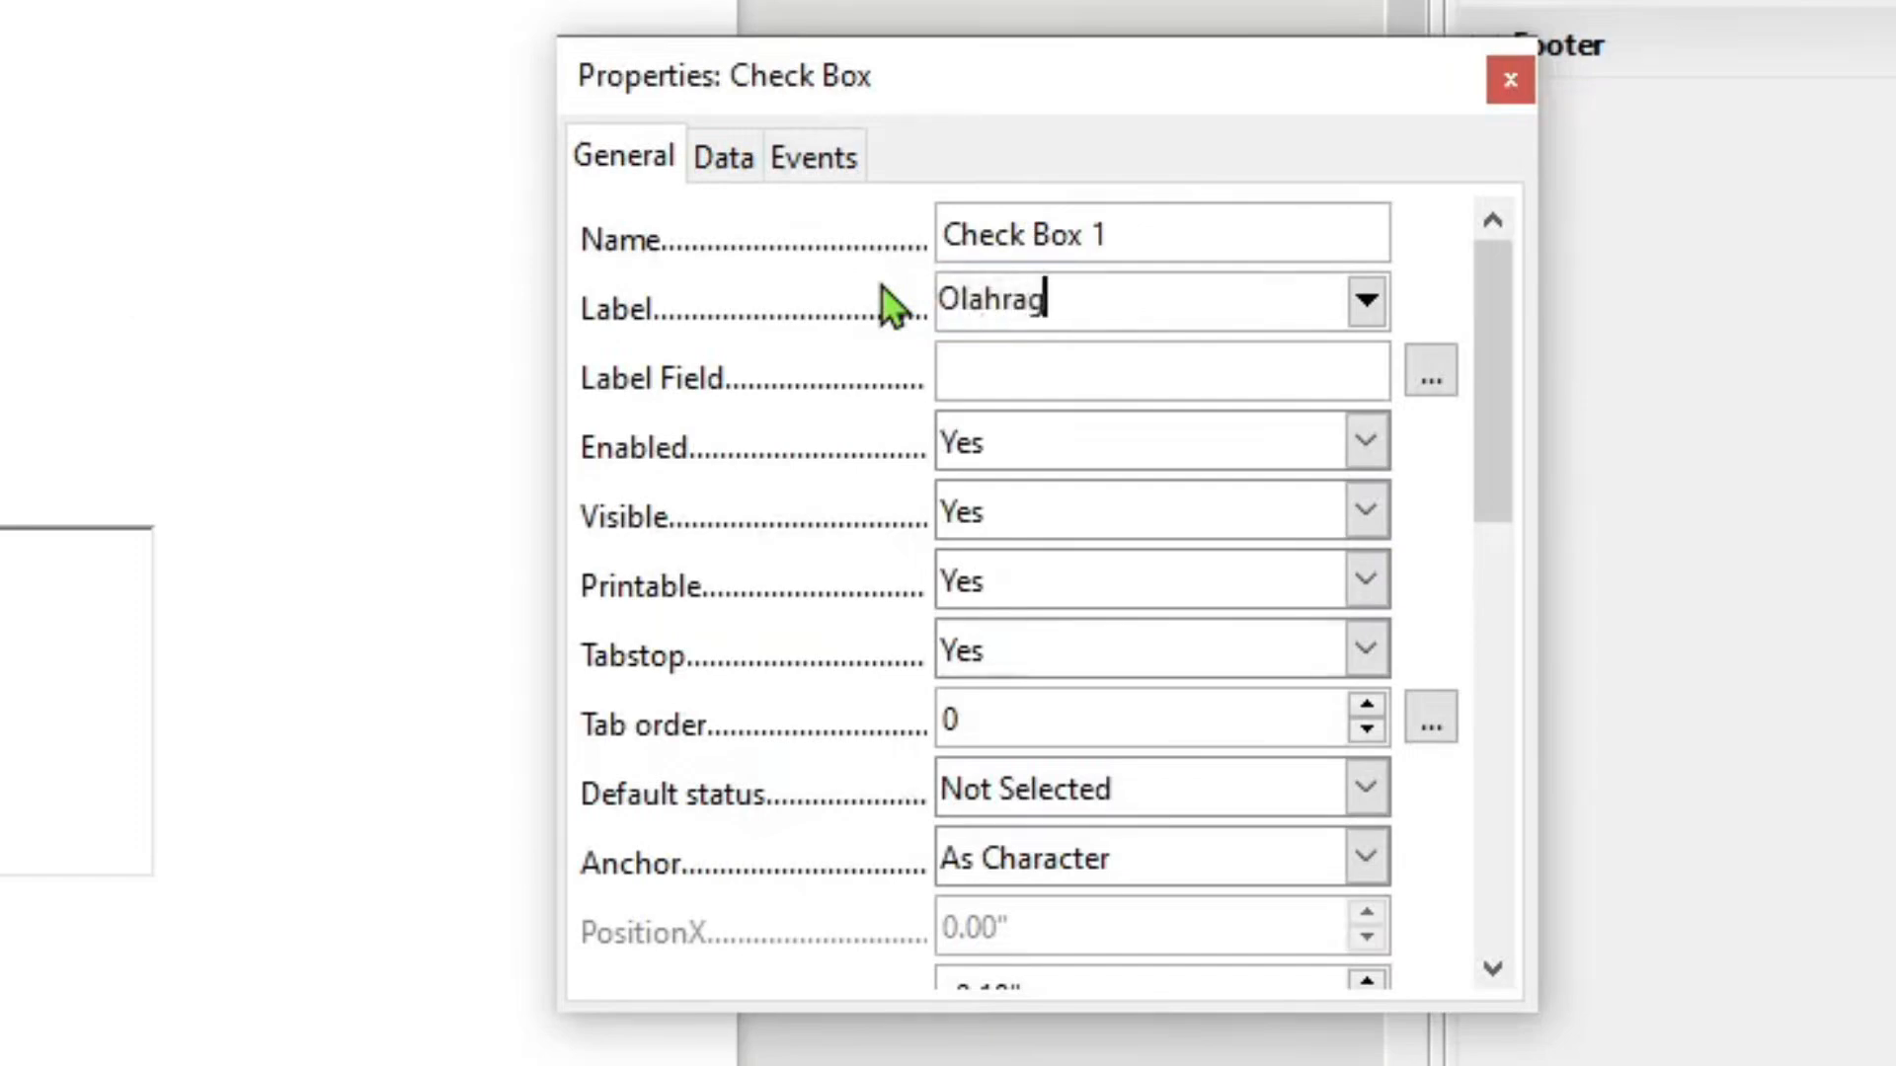
pyautogui.write('a')
# - Change the labels of the second and third Hobi check boxes to Membaca Buku and Traveling
pyautogui.click(857, 304)
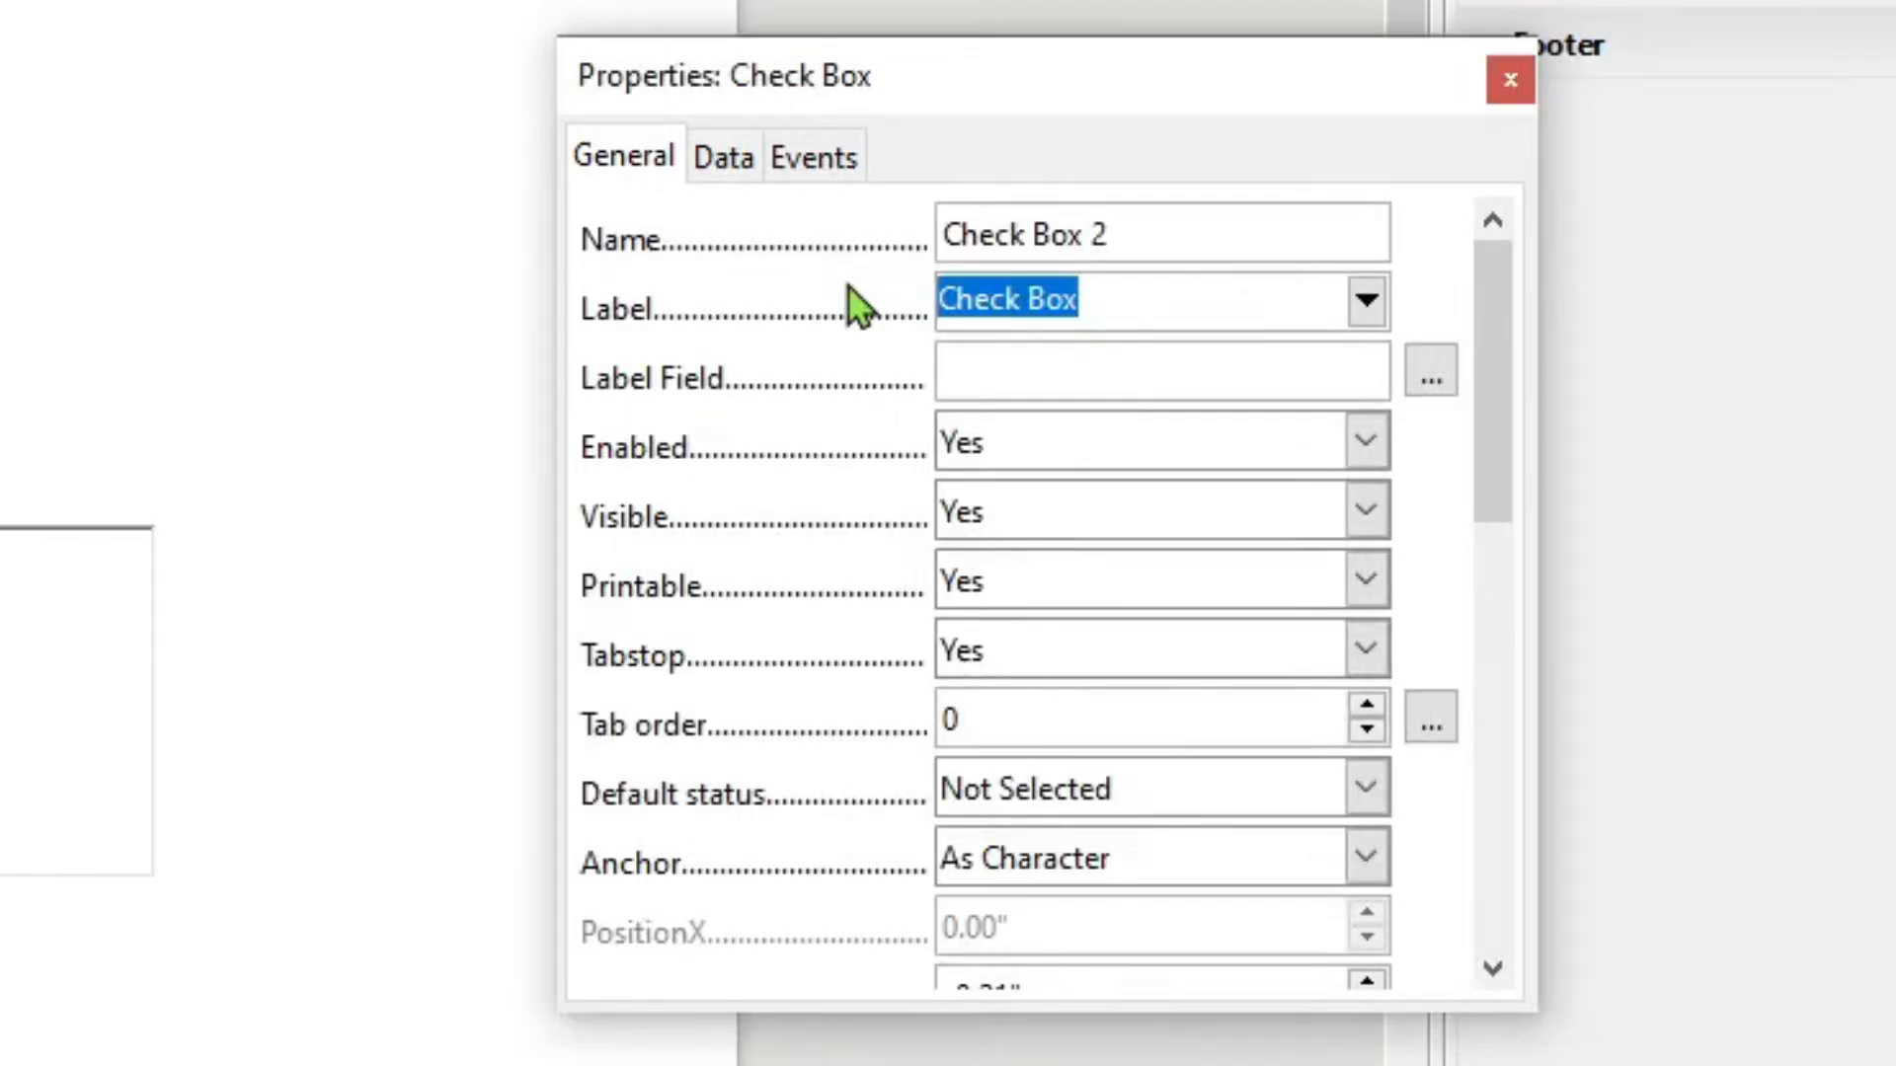
pyautogui.write('Membaca Bu')
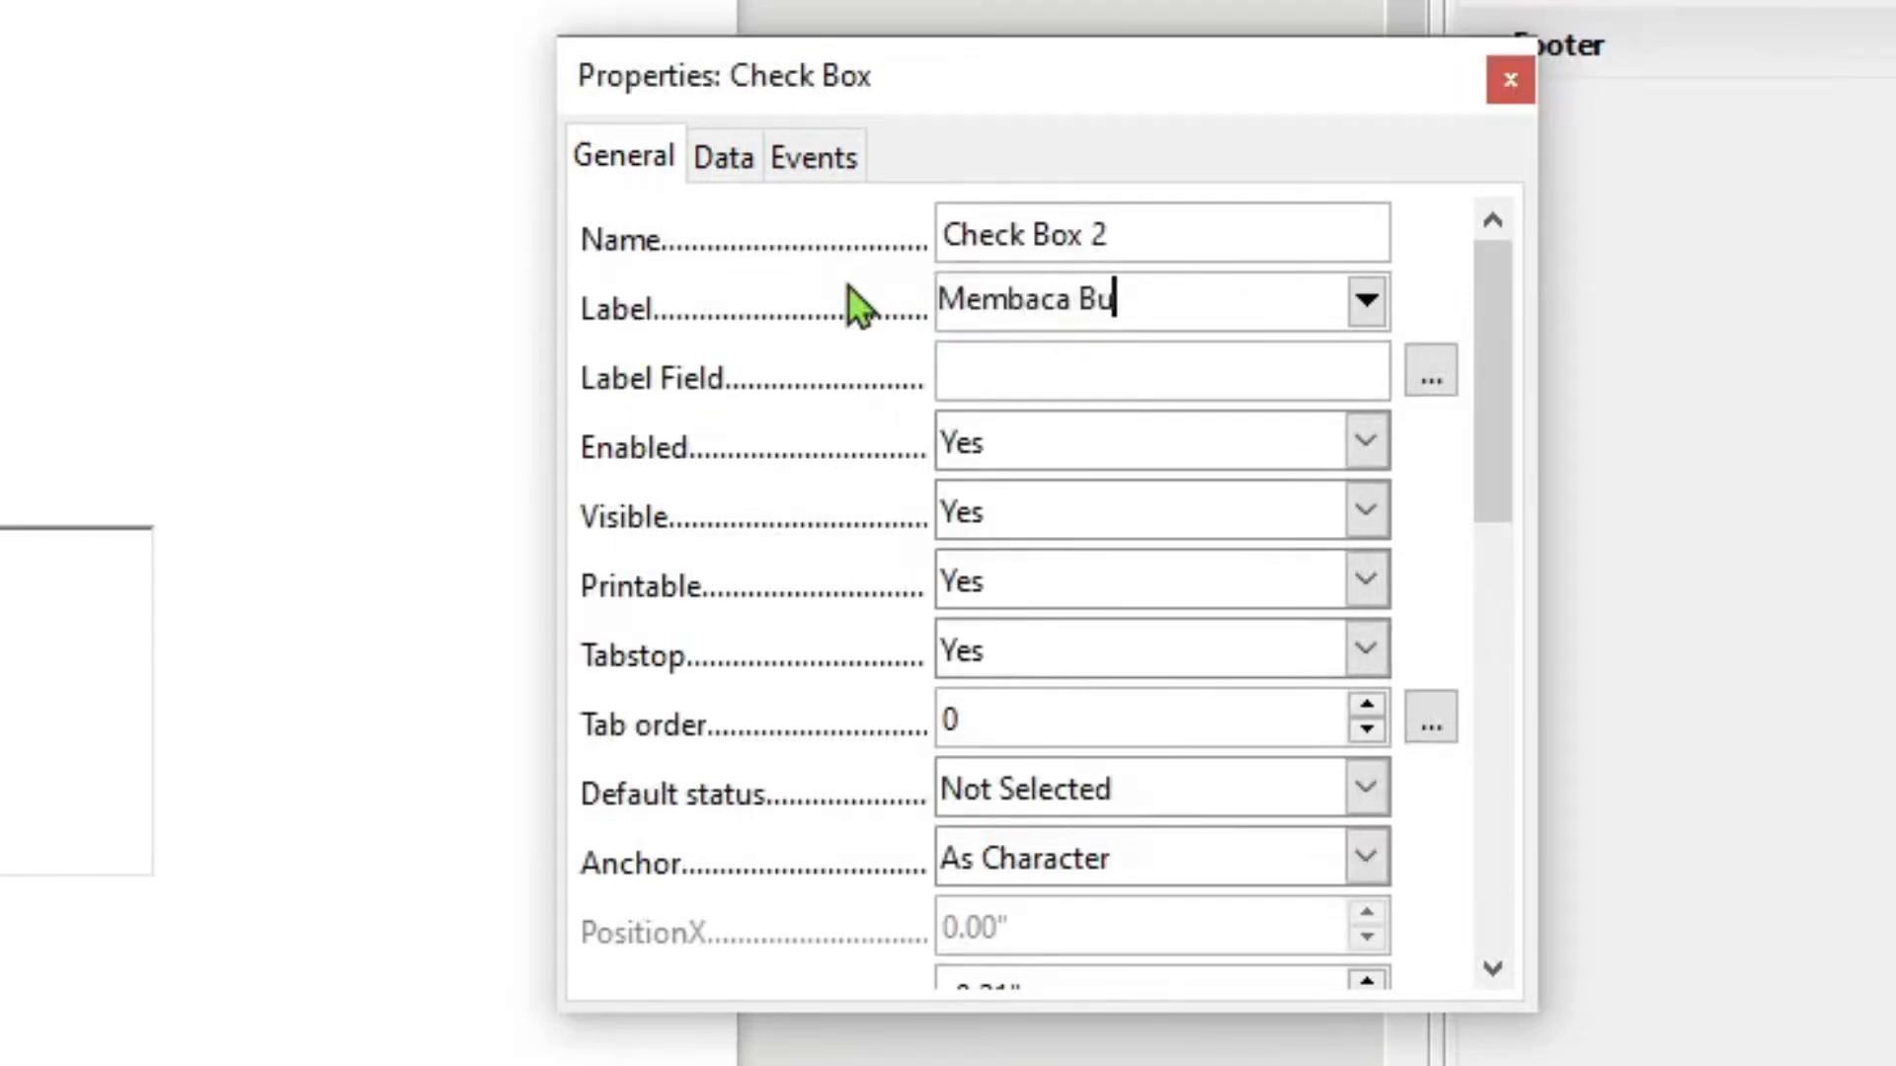
pyautogui.write('ku')
pyautogui.click(402, 296)
pyautogui.click(939, 301)
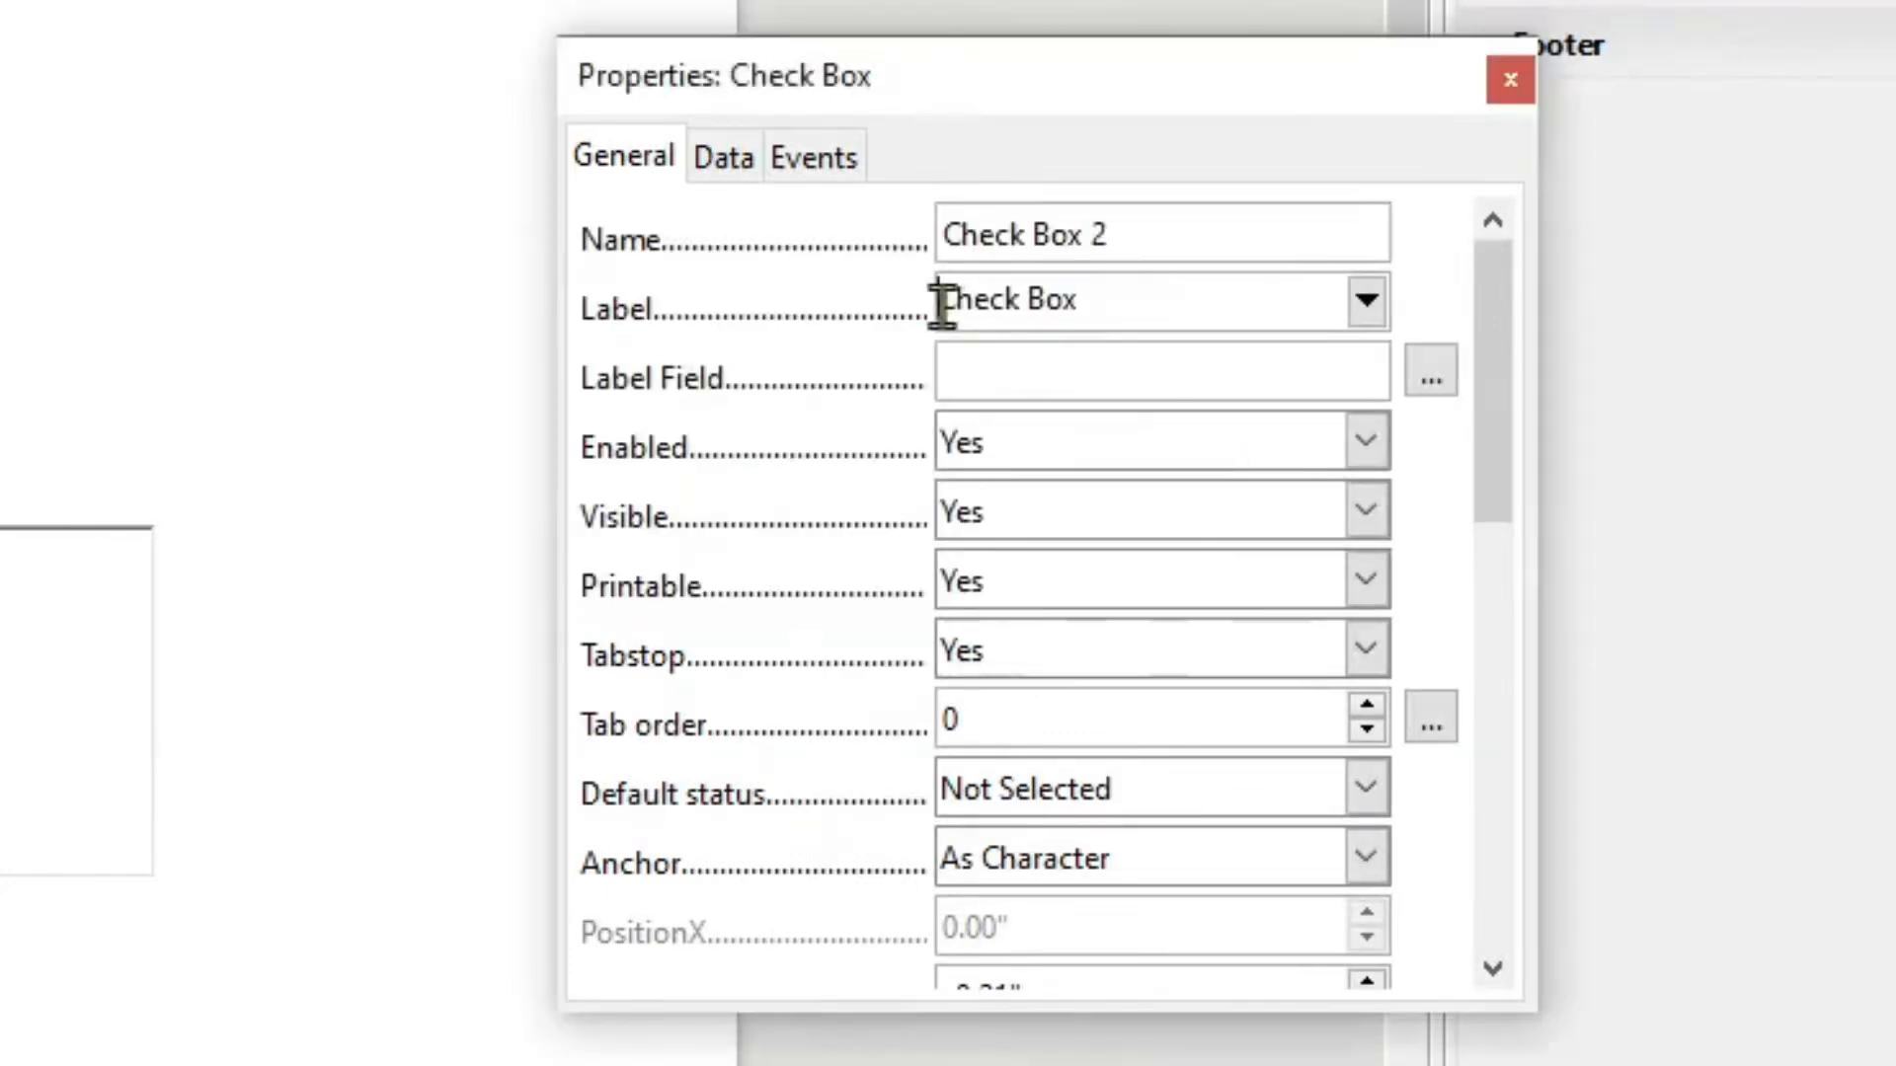
pyautogui.write('Traveling')
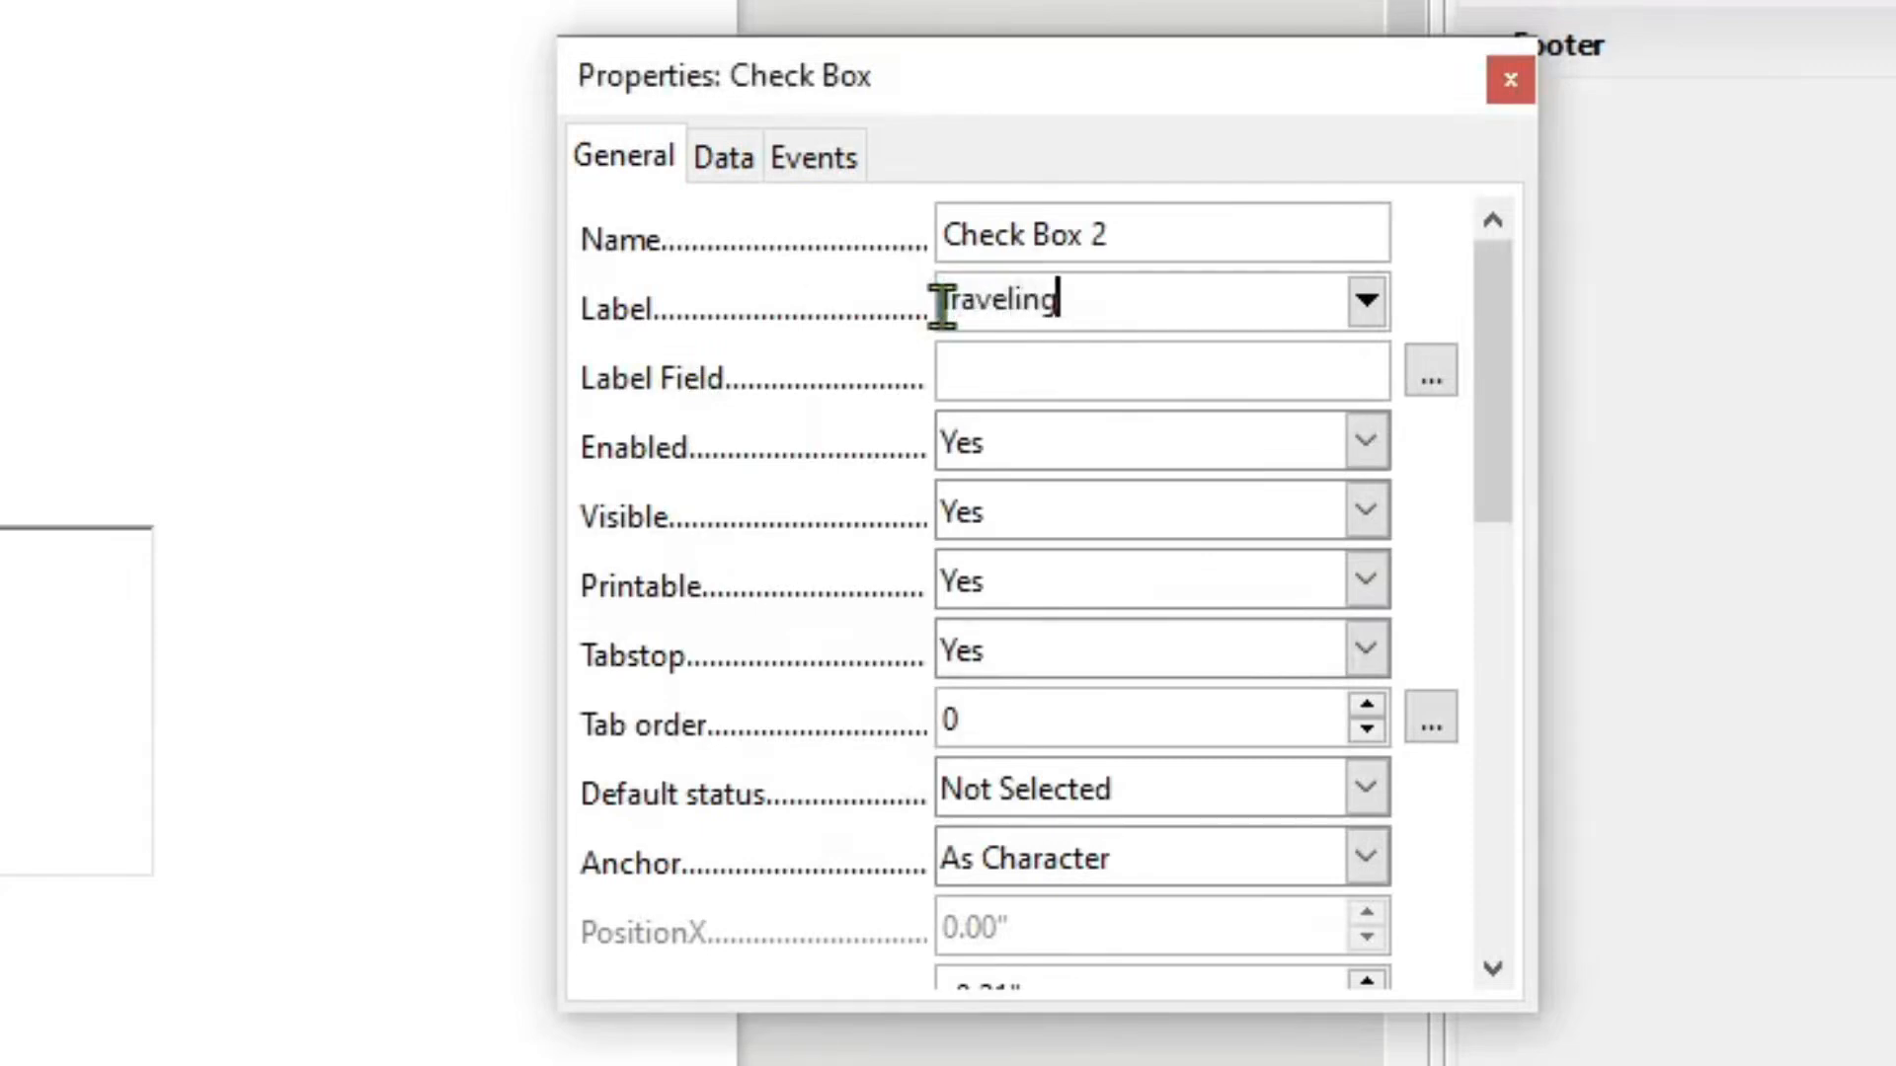
# - Enter Indonesia, Malaysia and Brunei Darussalam on separate lines as the list entries of the Kebangsaan combo box
pyautogui.click(98, 222)
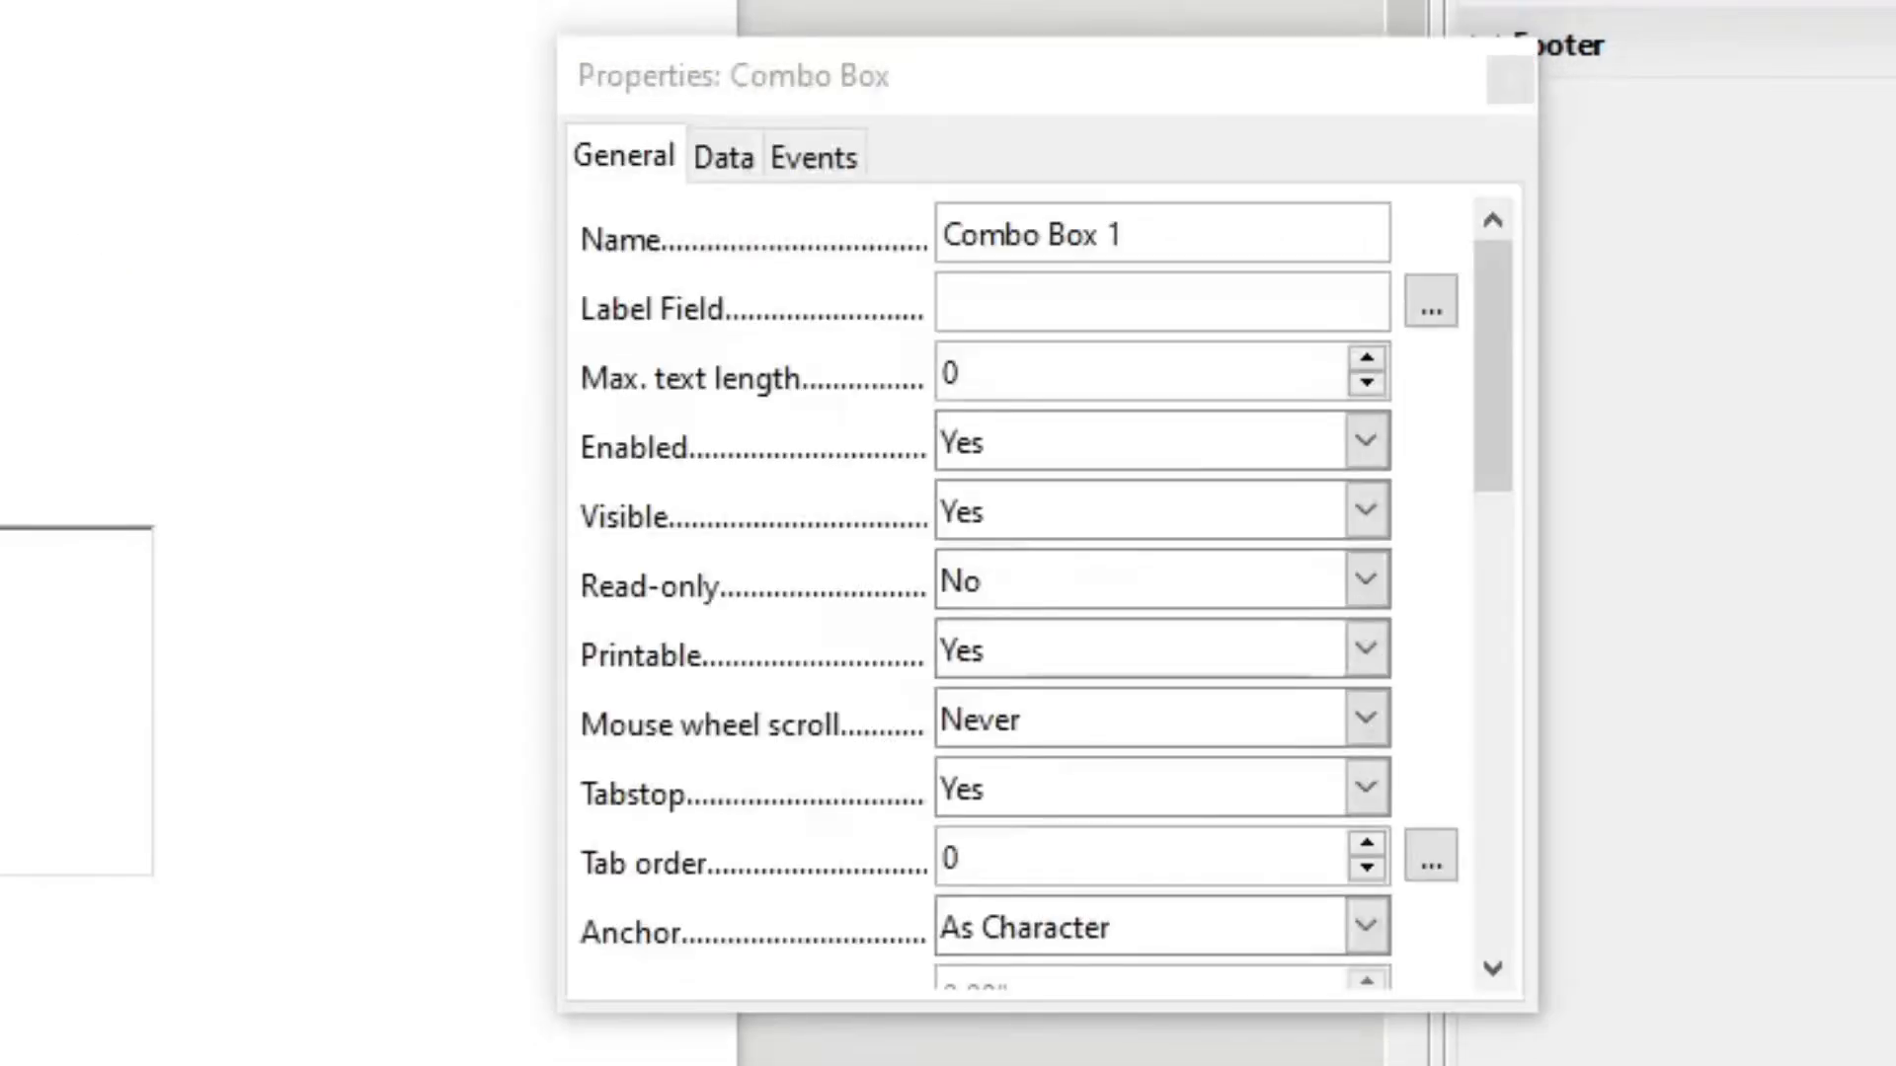
pyautogui.click(1294, 233)
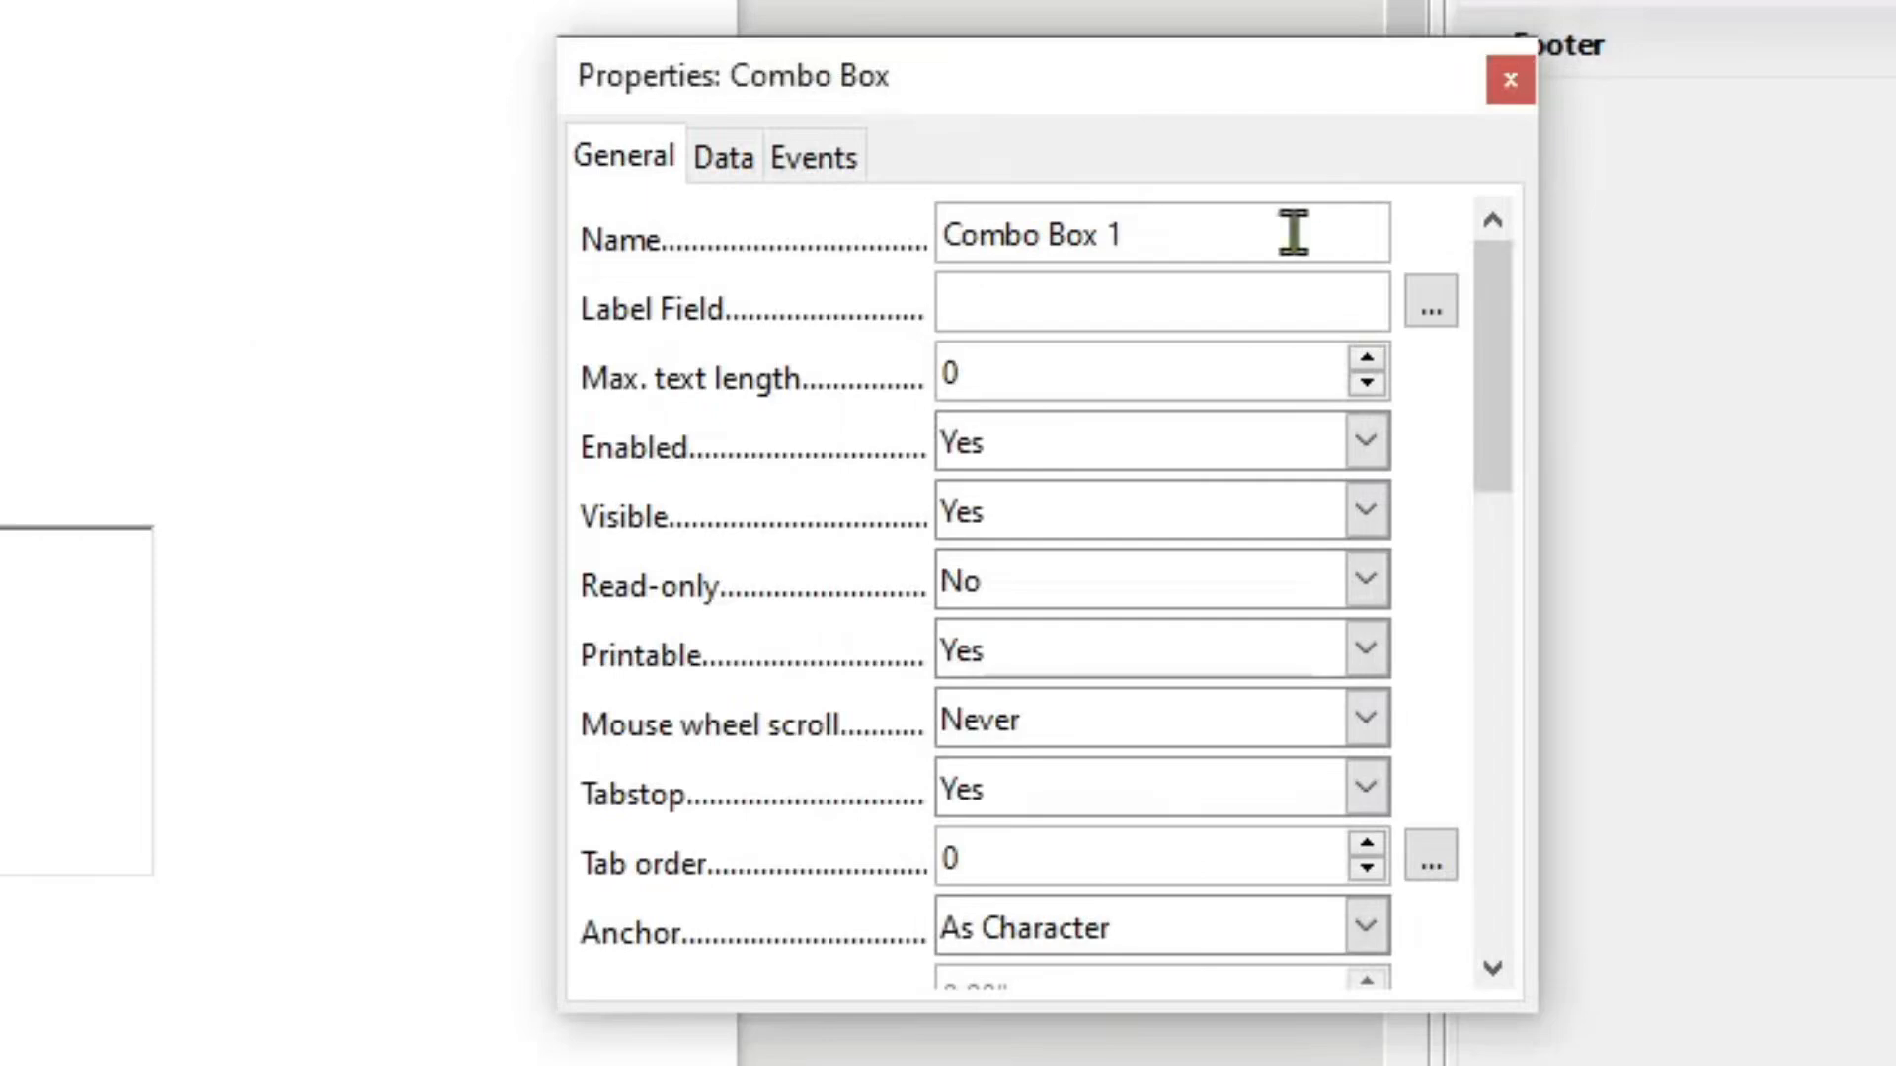
pyautogui.moveTo(1497, 305); pyautogui.dragTo(1481, 516)
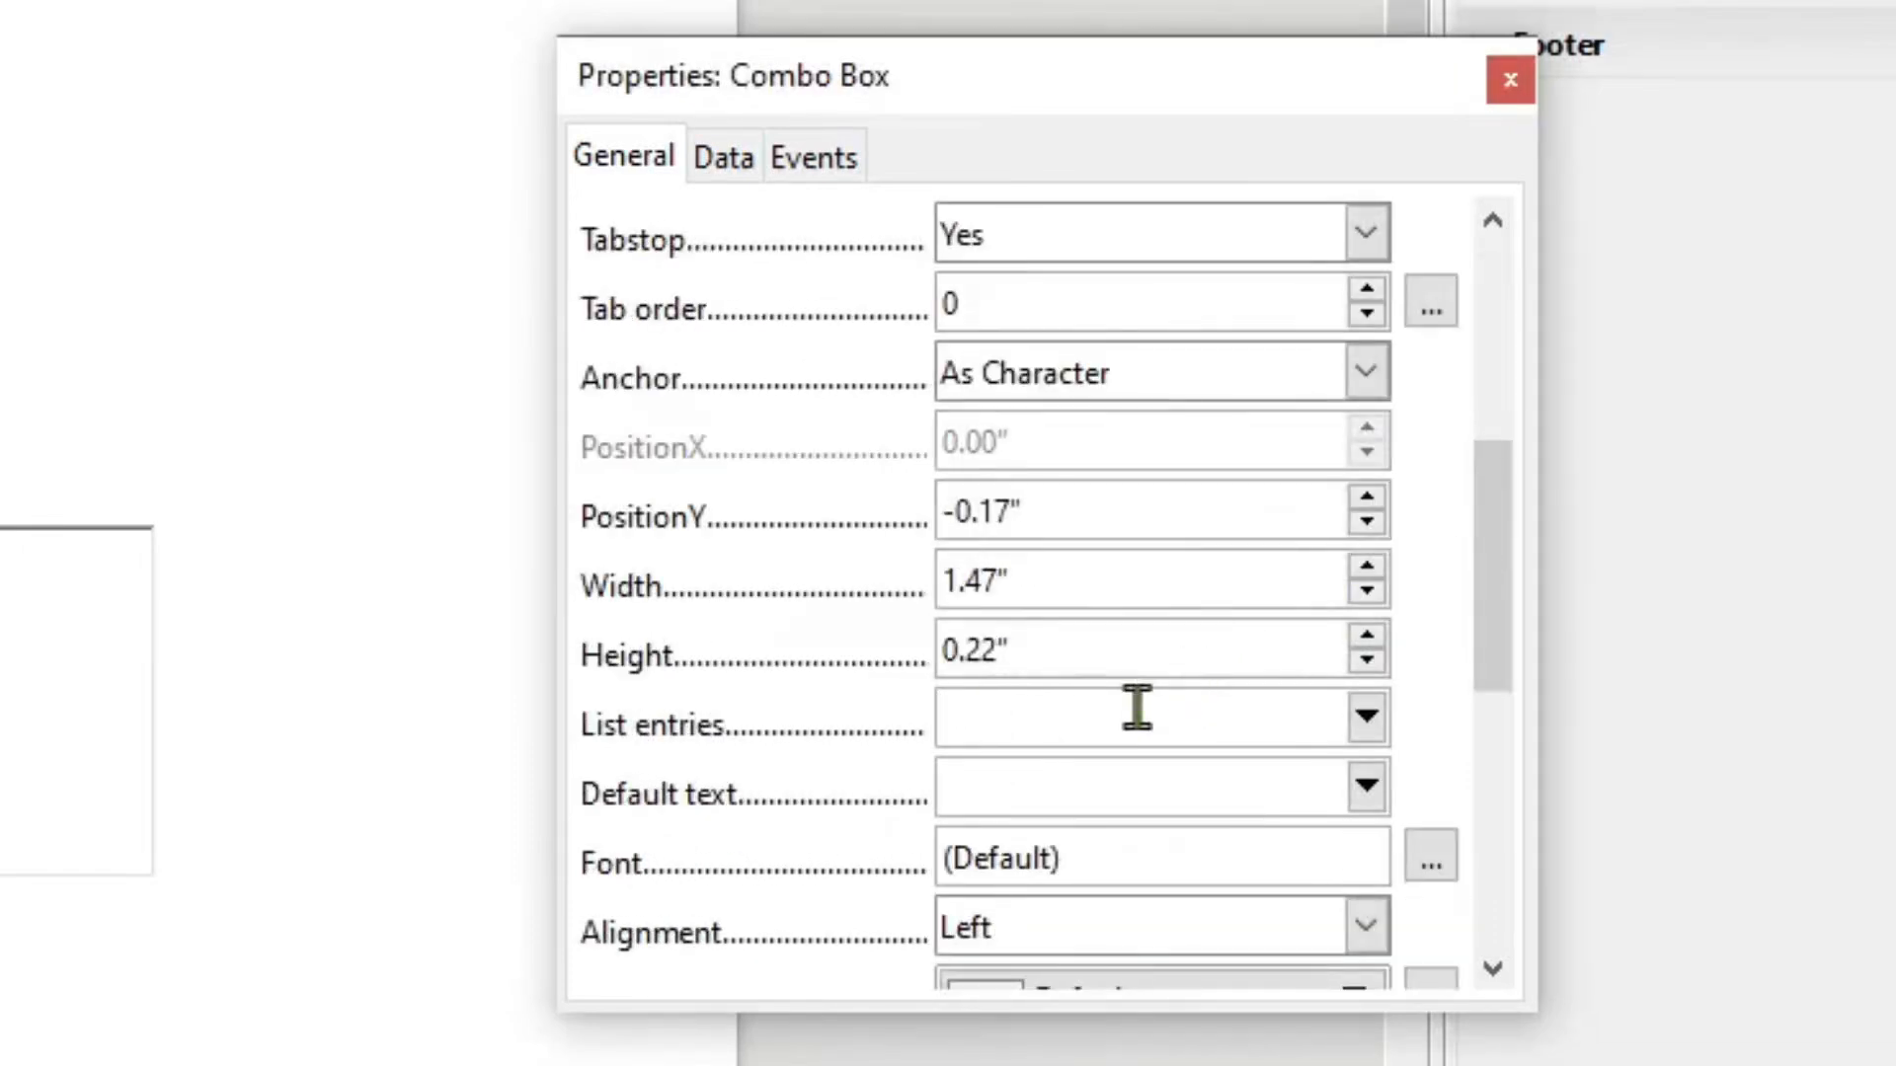
pyautogui.click(1136, 707)
pyautogui.write('Indo')
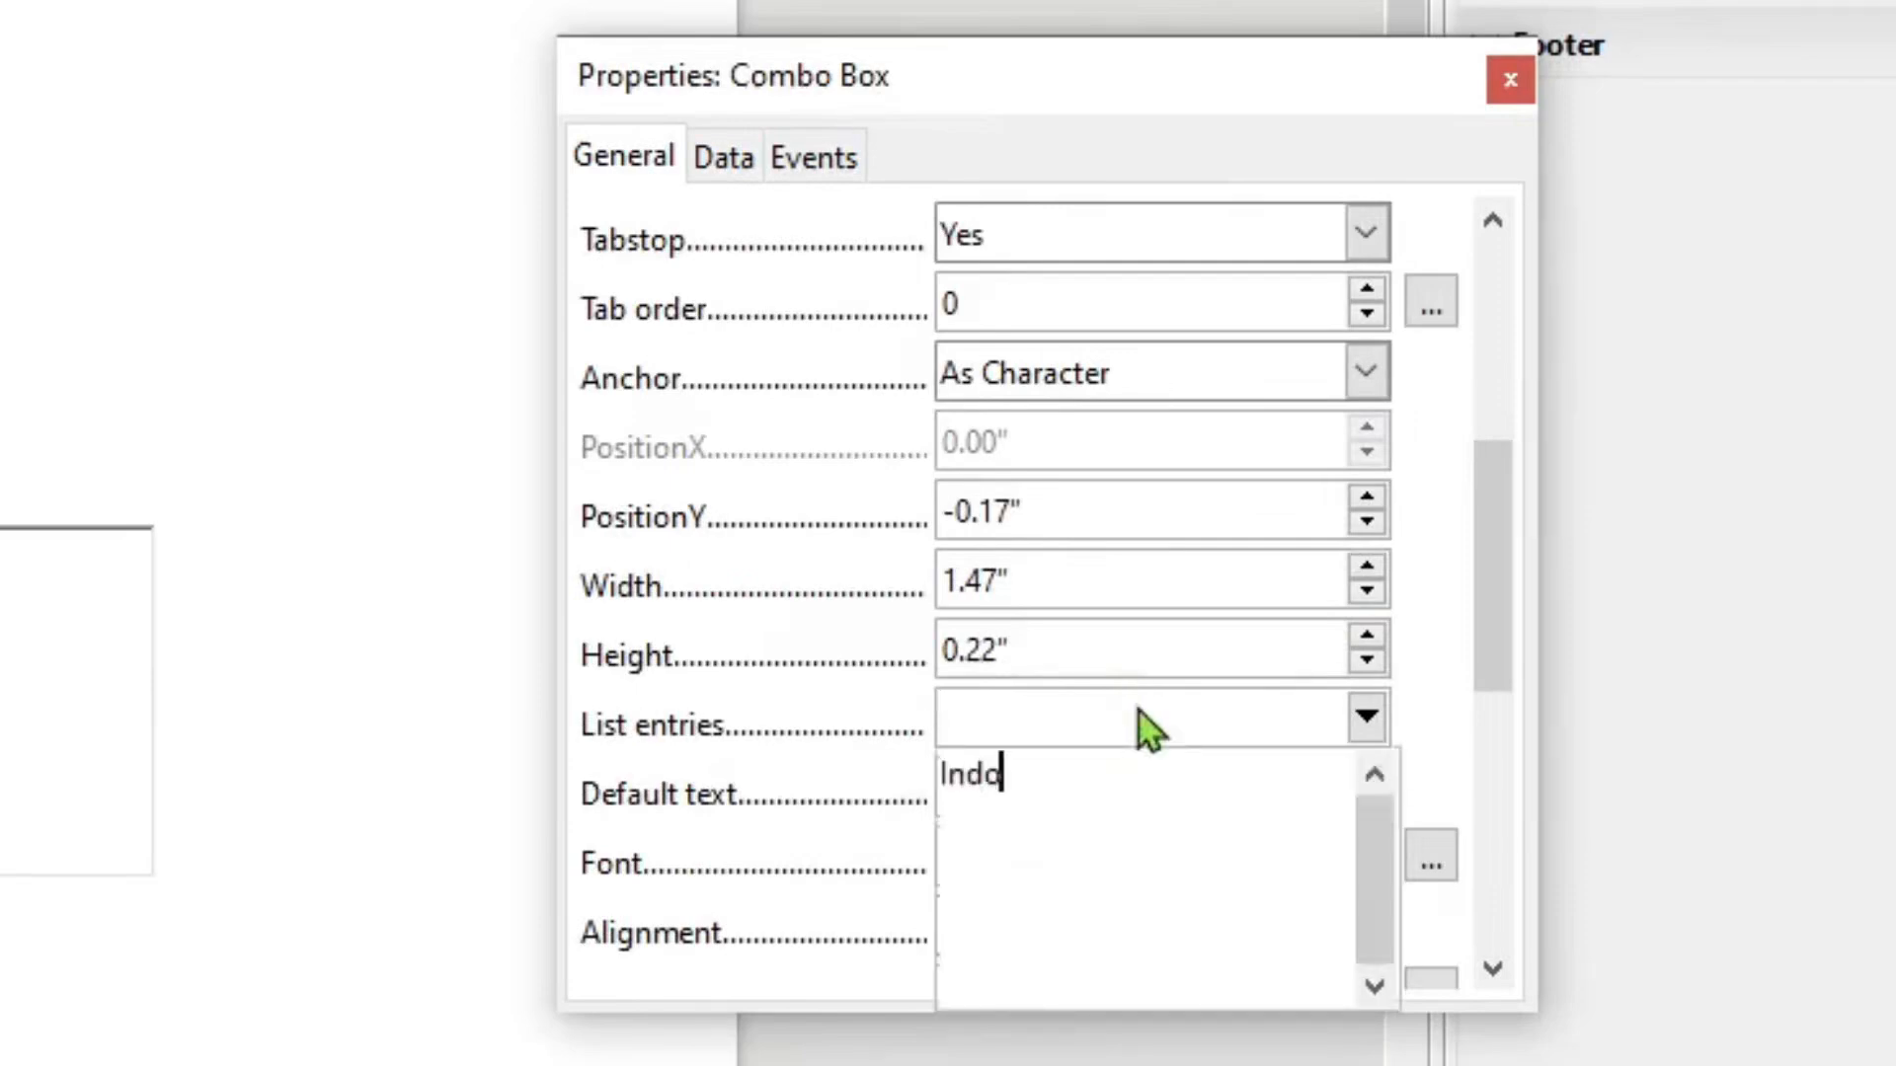
pyautogui.write('nesia')
pyautogui.press('Return')
pyautogui.write('Malaysia')
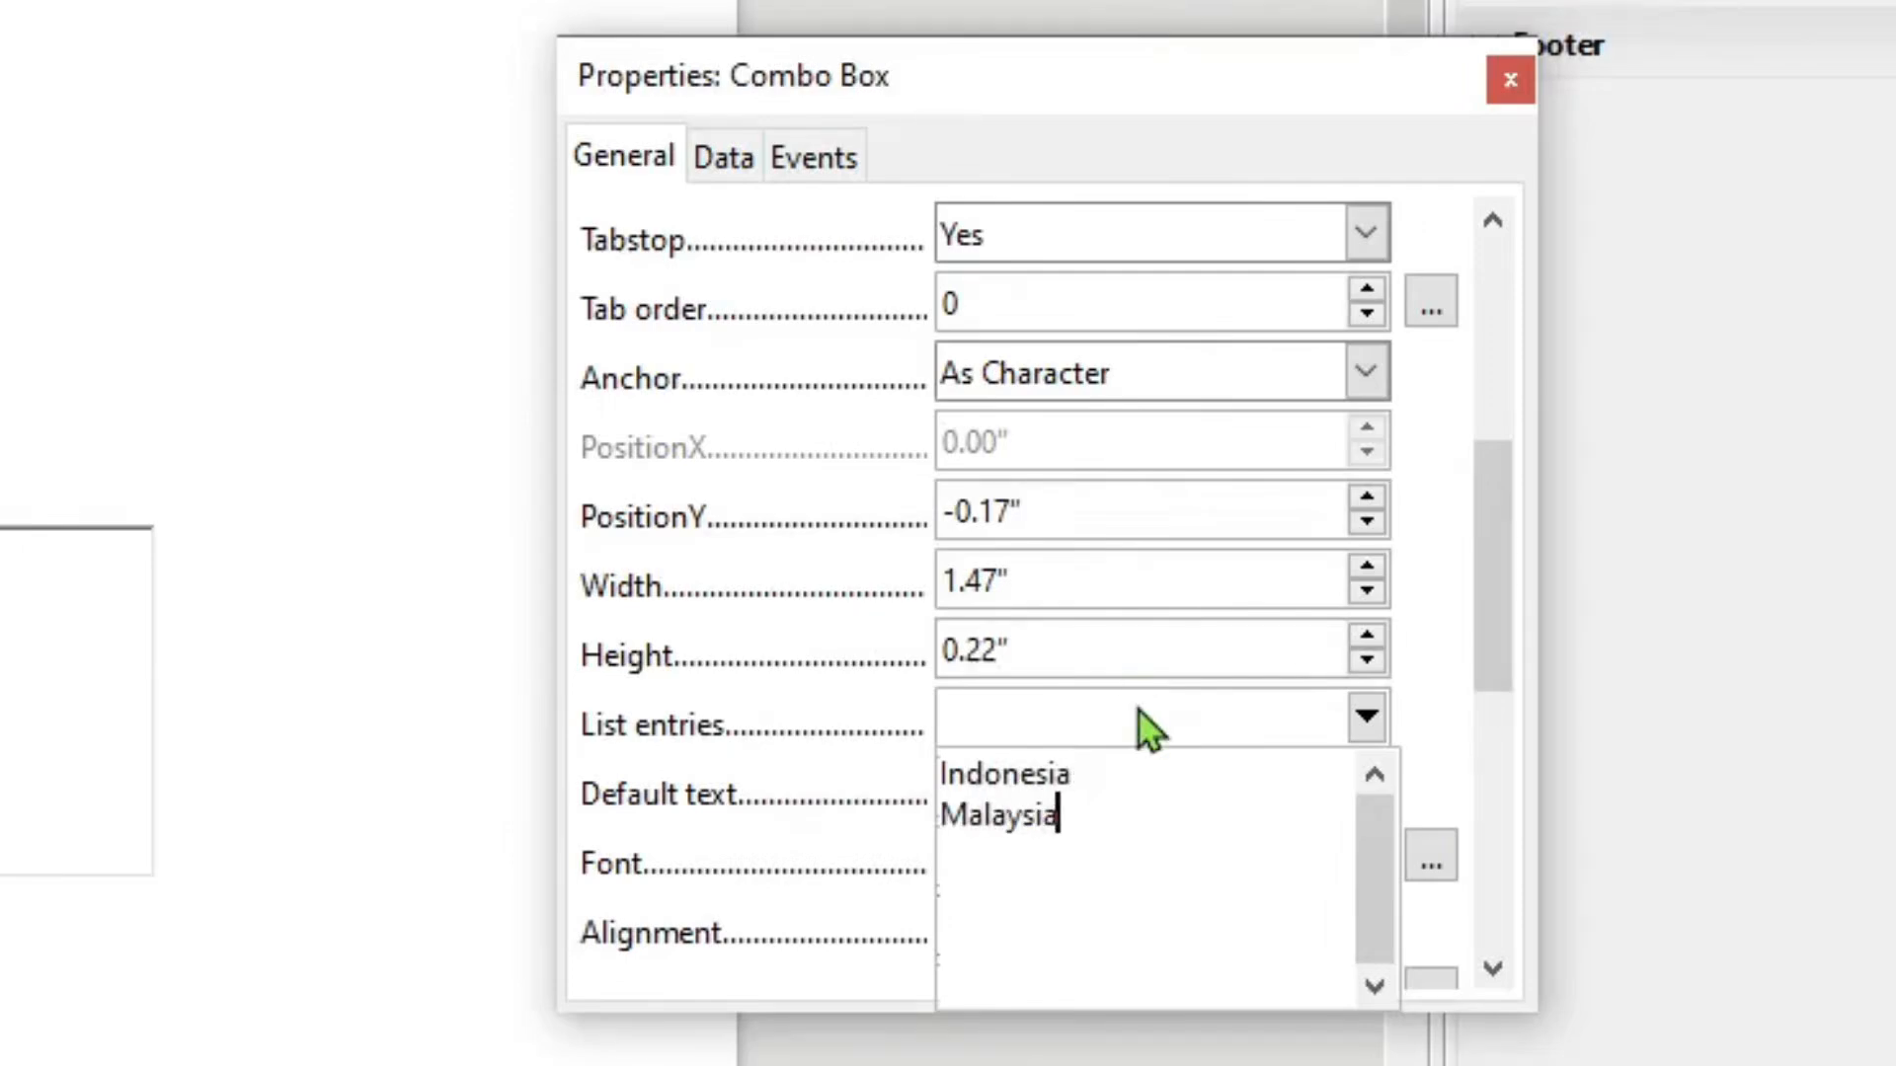
pyautogui.press('Return')
pyautogui.write('Brunei ')
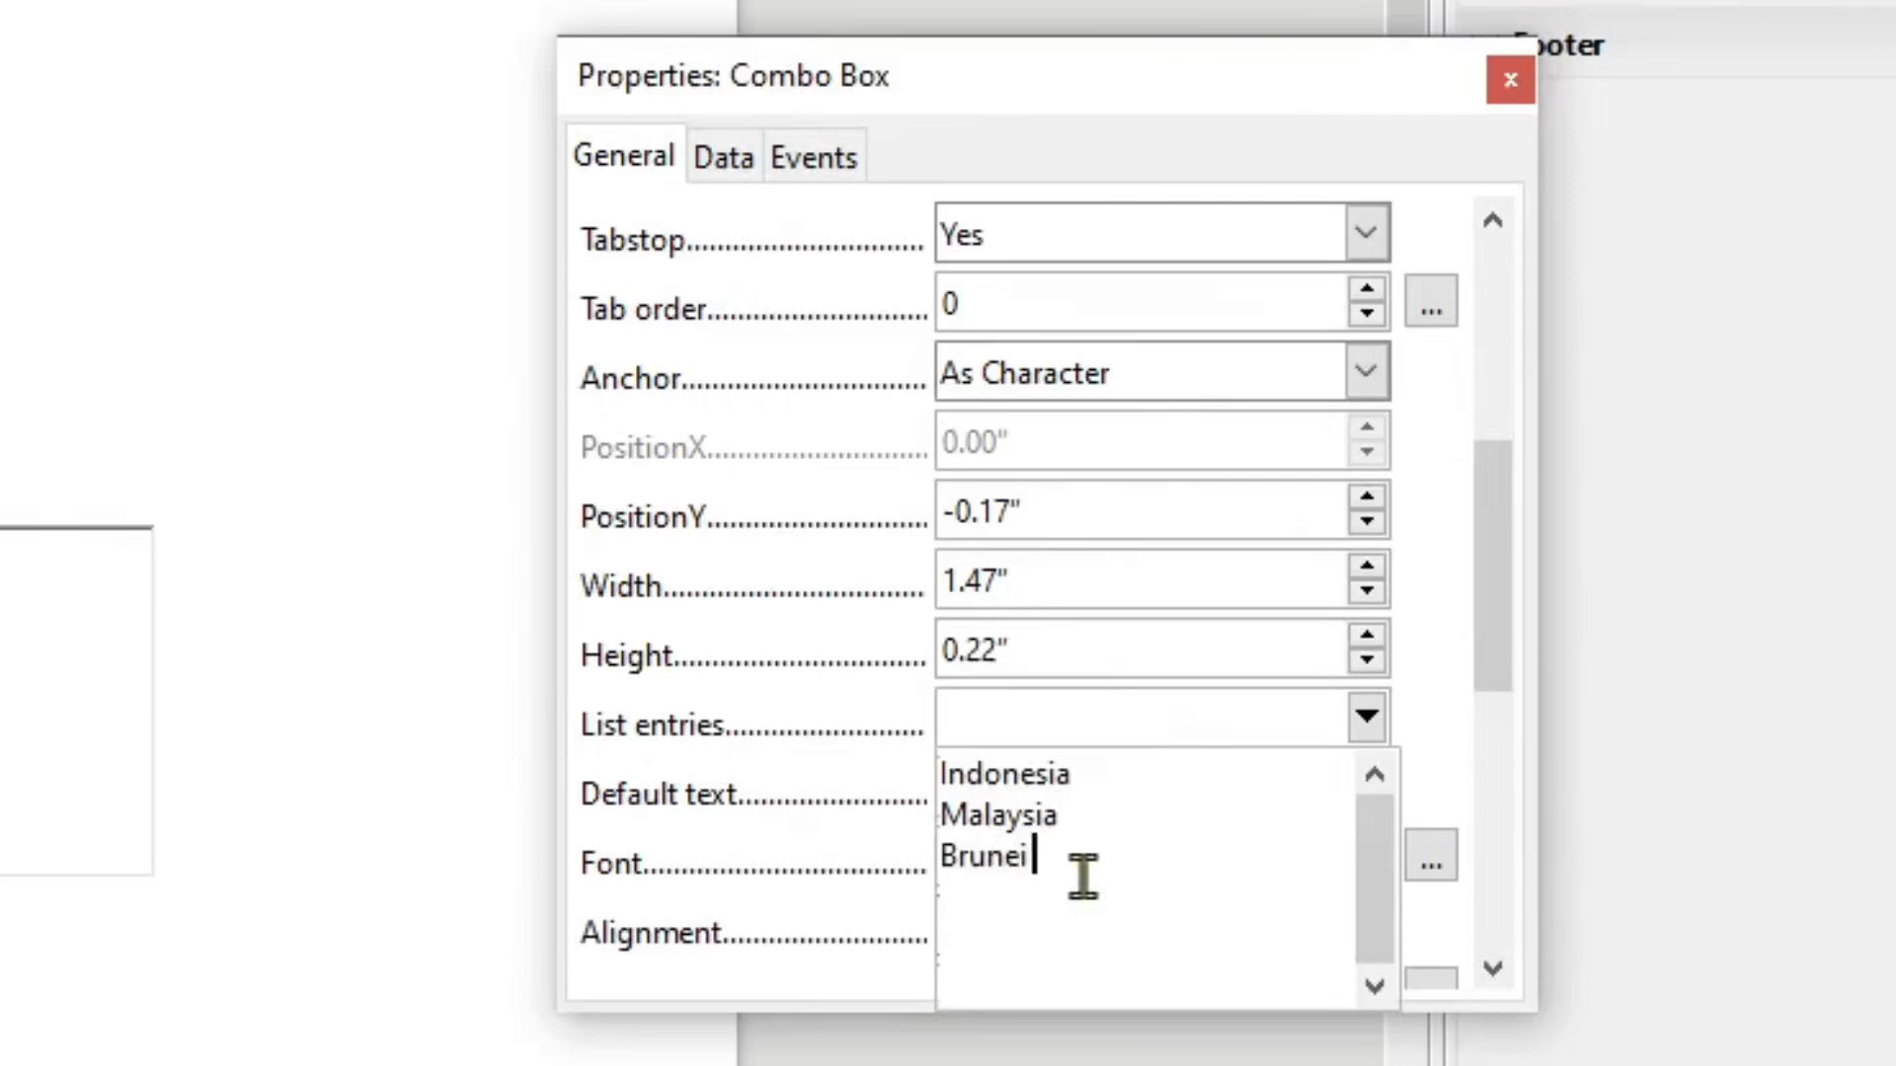
pyautogui.write('Darussalam')
pyautogui.press('Return')
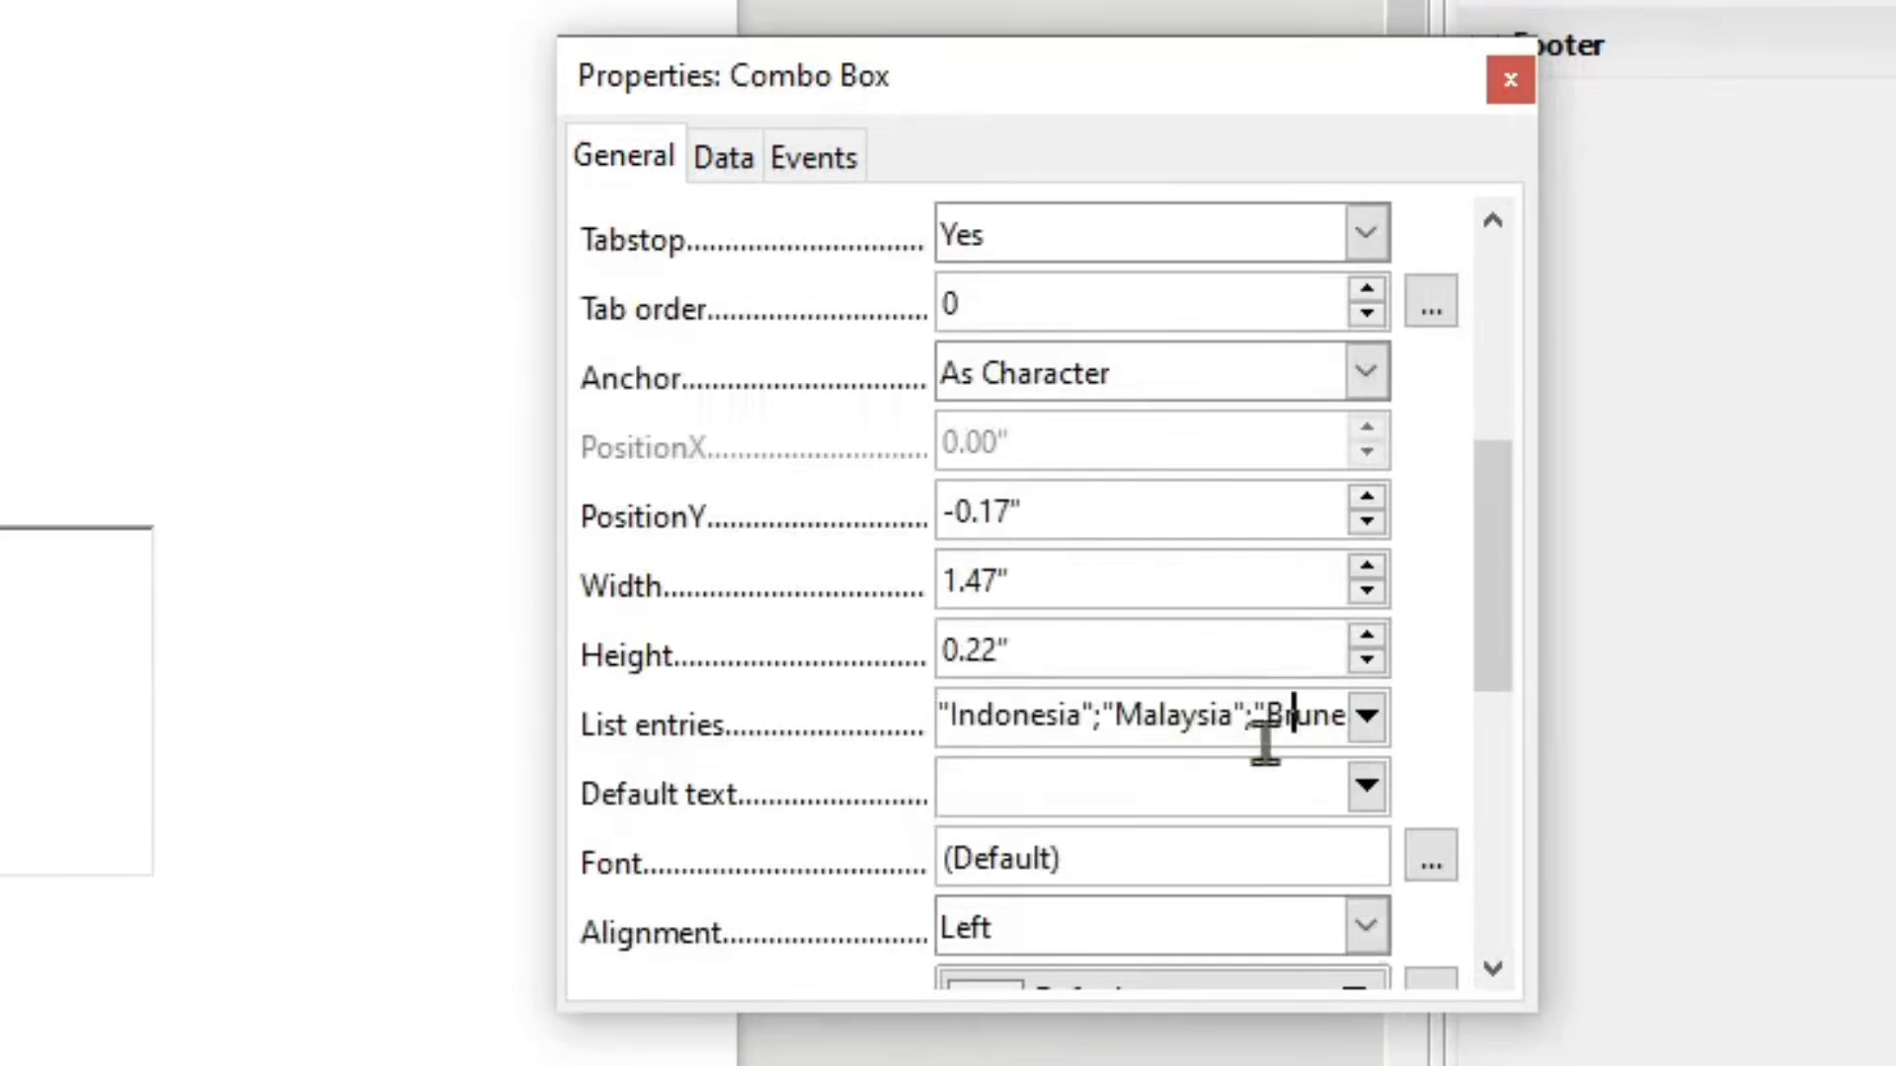
# - Set the default text of the Kebangsaan combo box to Pilih Kebangsaan and leave the control properties
pyautogui.click(1059, 790)
pyautogui.write('Pilih Kebangsaan')
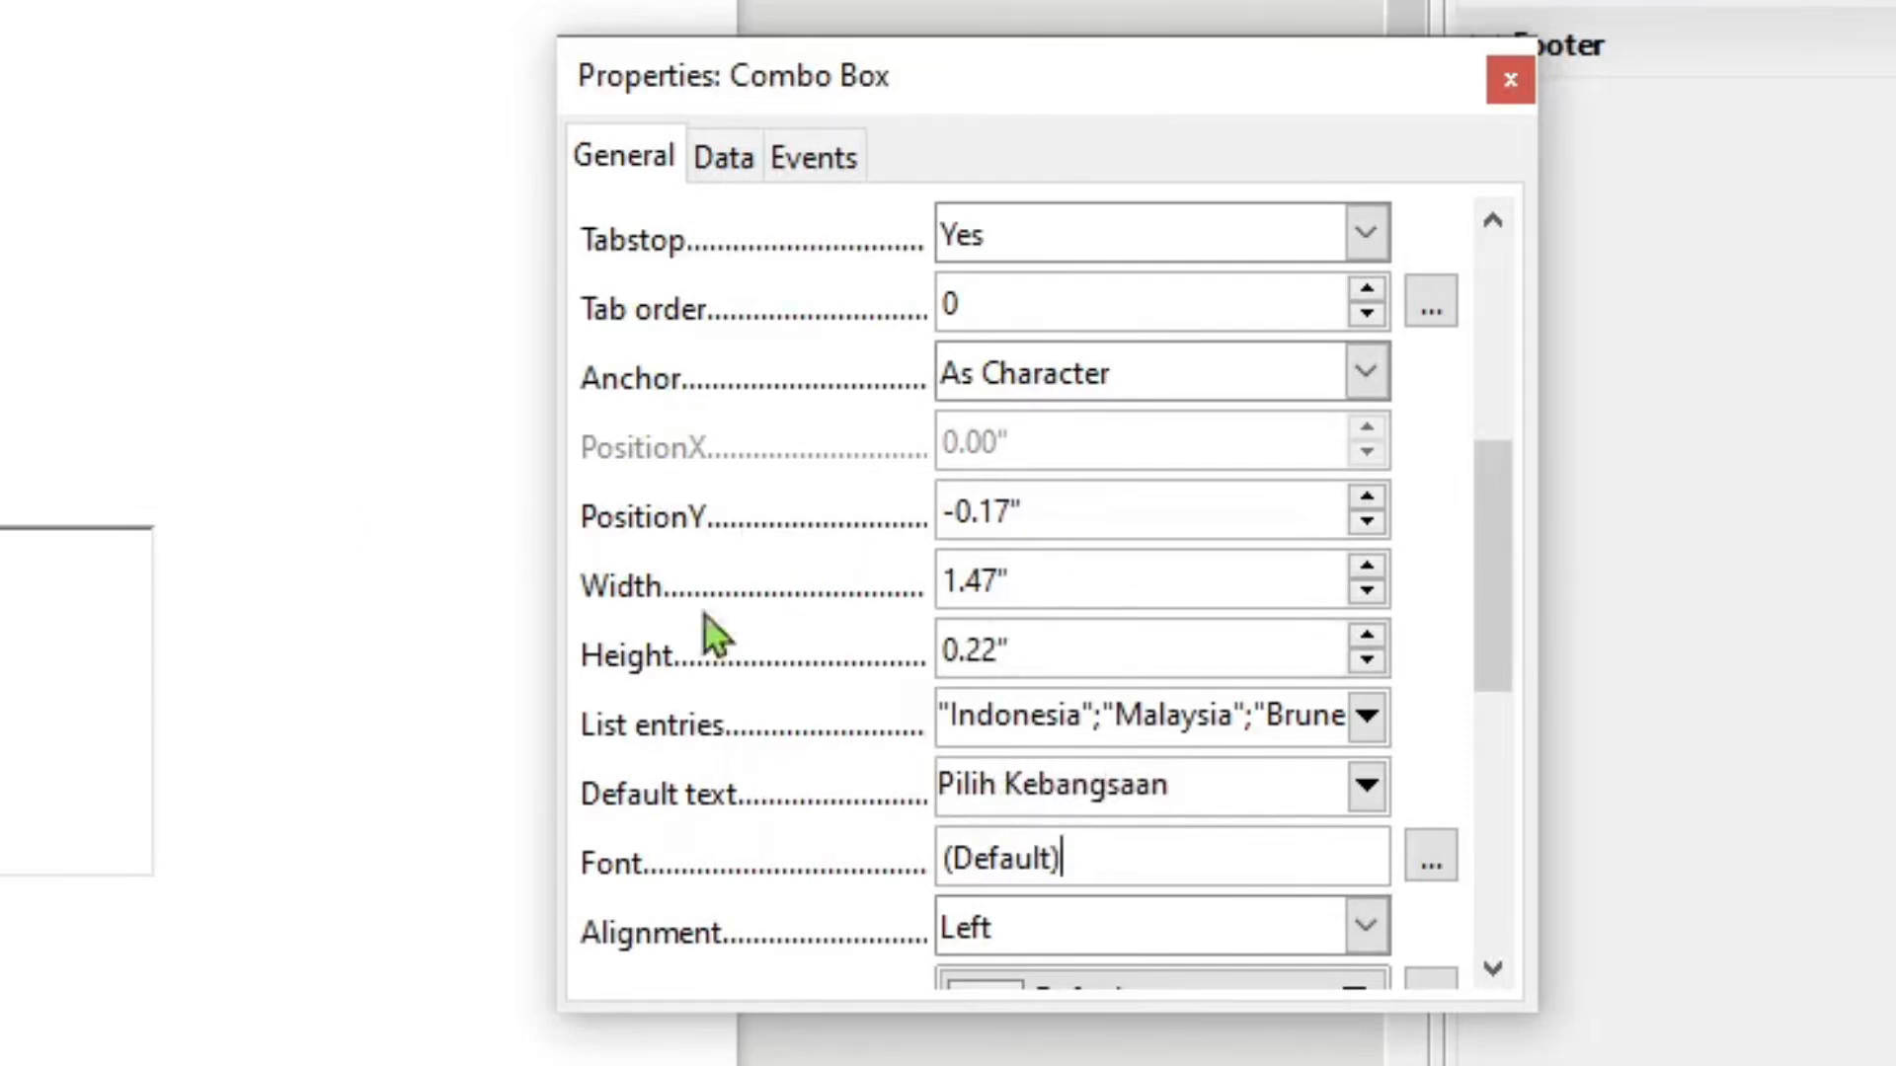
pyautogui.click(5, 415)
pyautogui.click(5, 691)
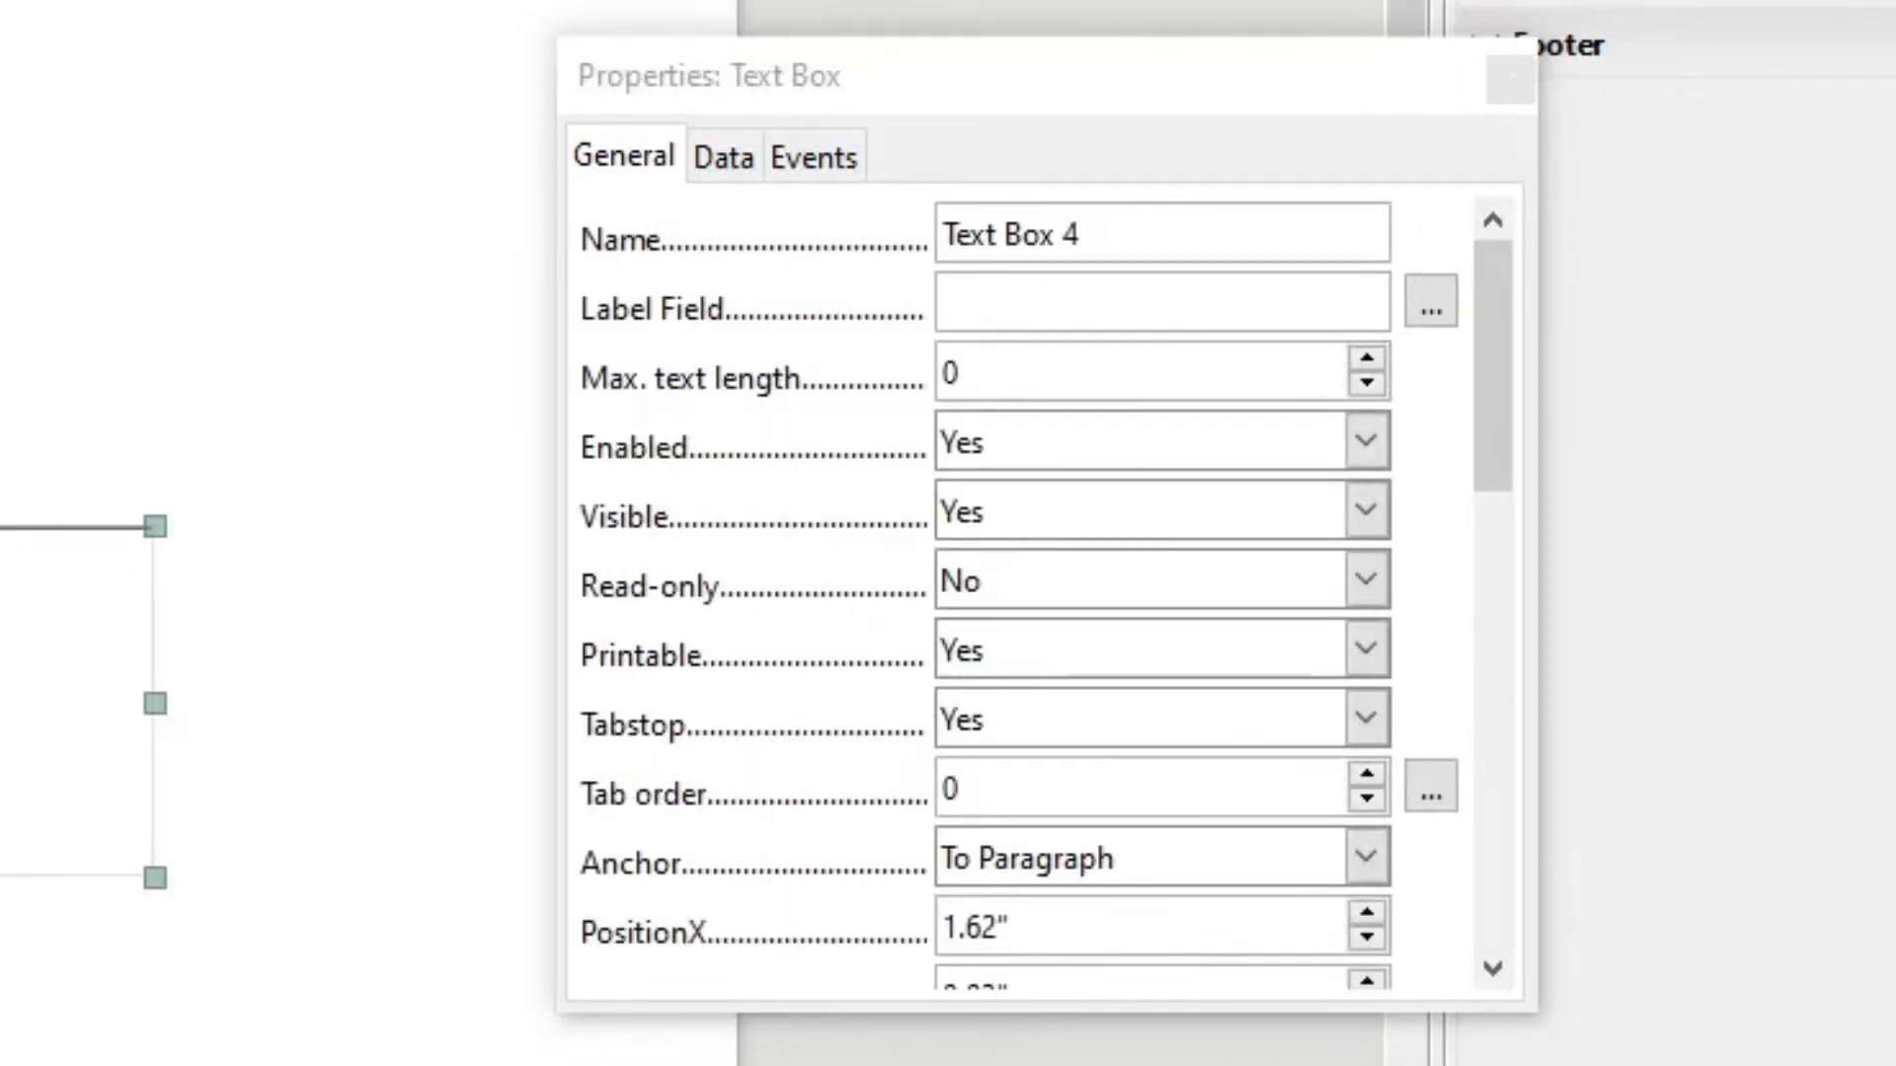
pyautogui.press('Escape')
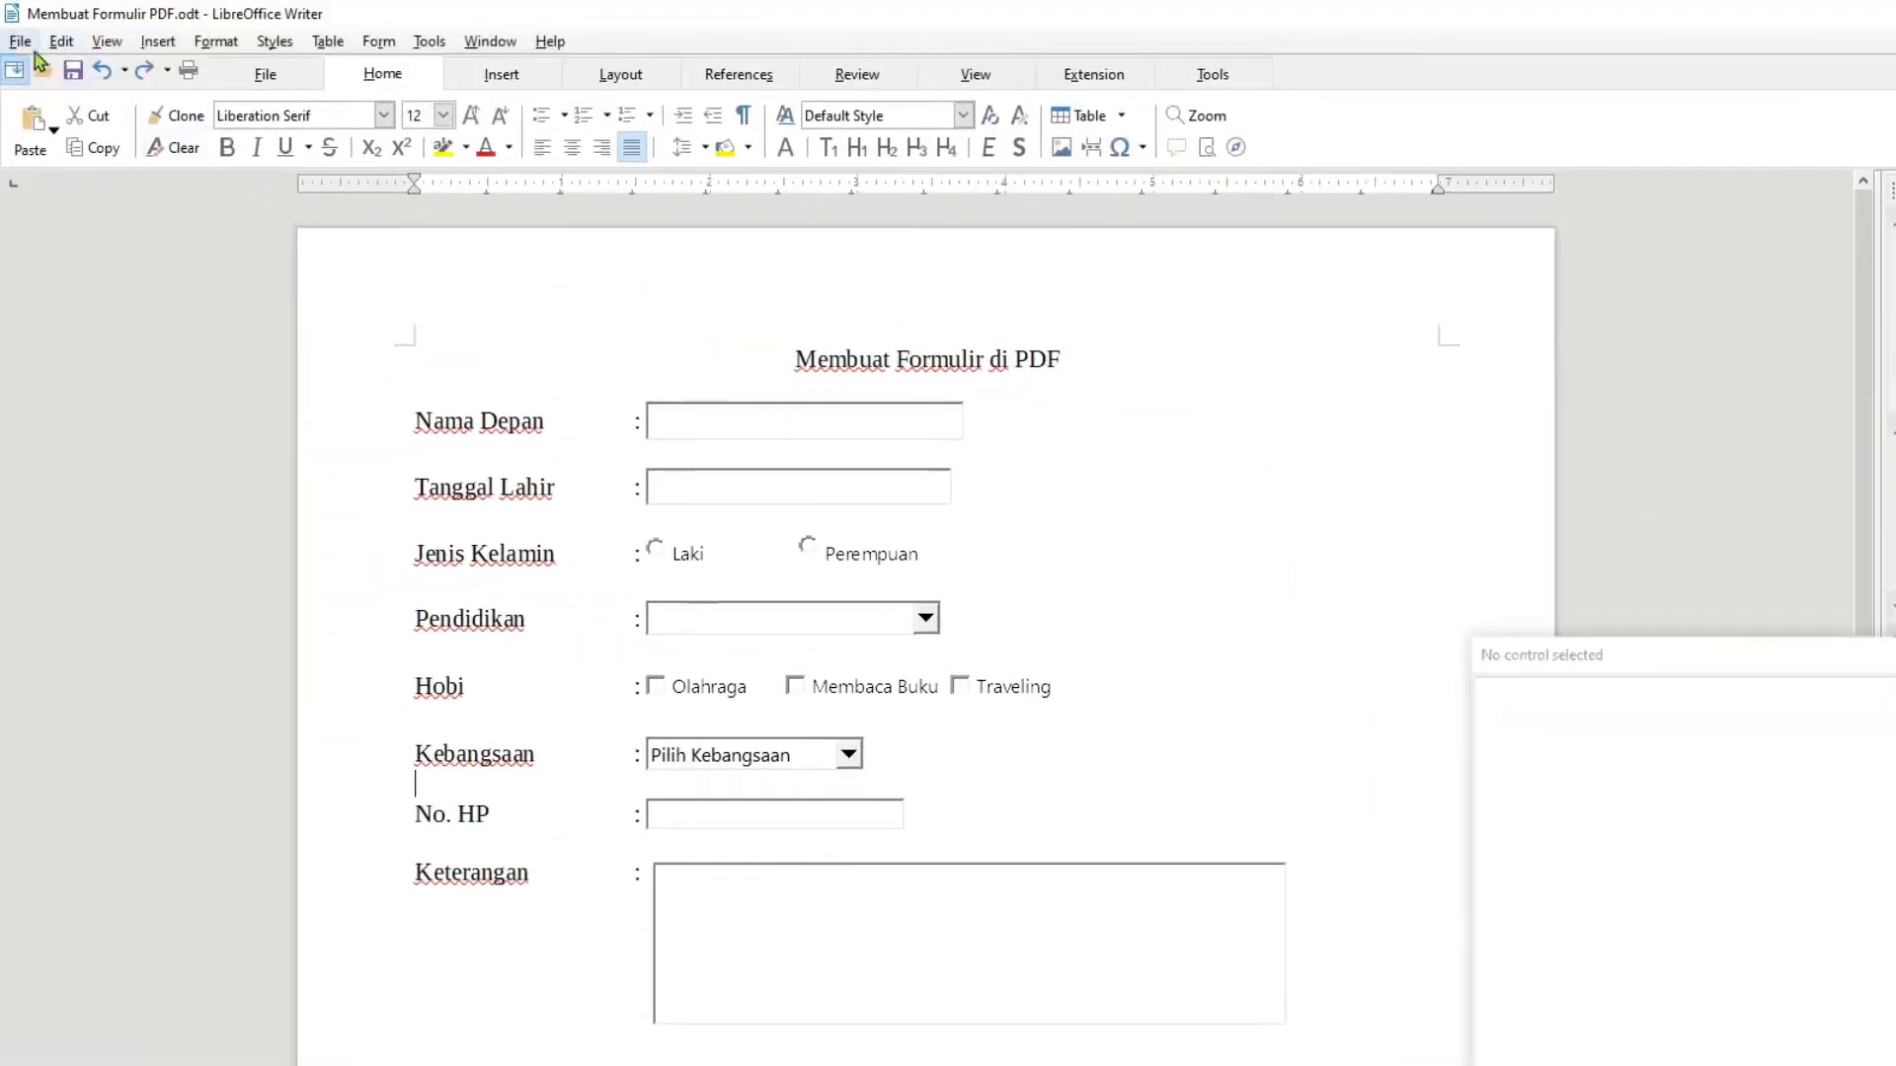
# - Export the form as a PDF with the current options, replacing the existing Membuat Formulir PDF file in the Doc folder
pyautogui.click(20, 41)
pyautogui.moveTo(56, 509)
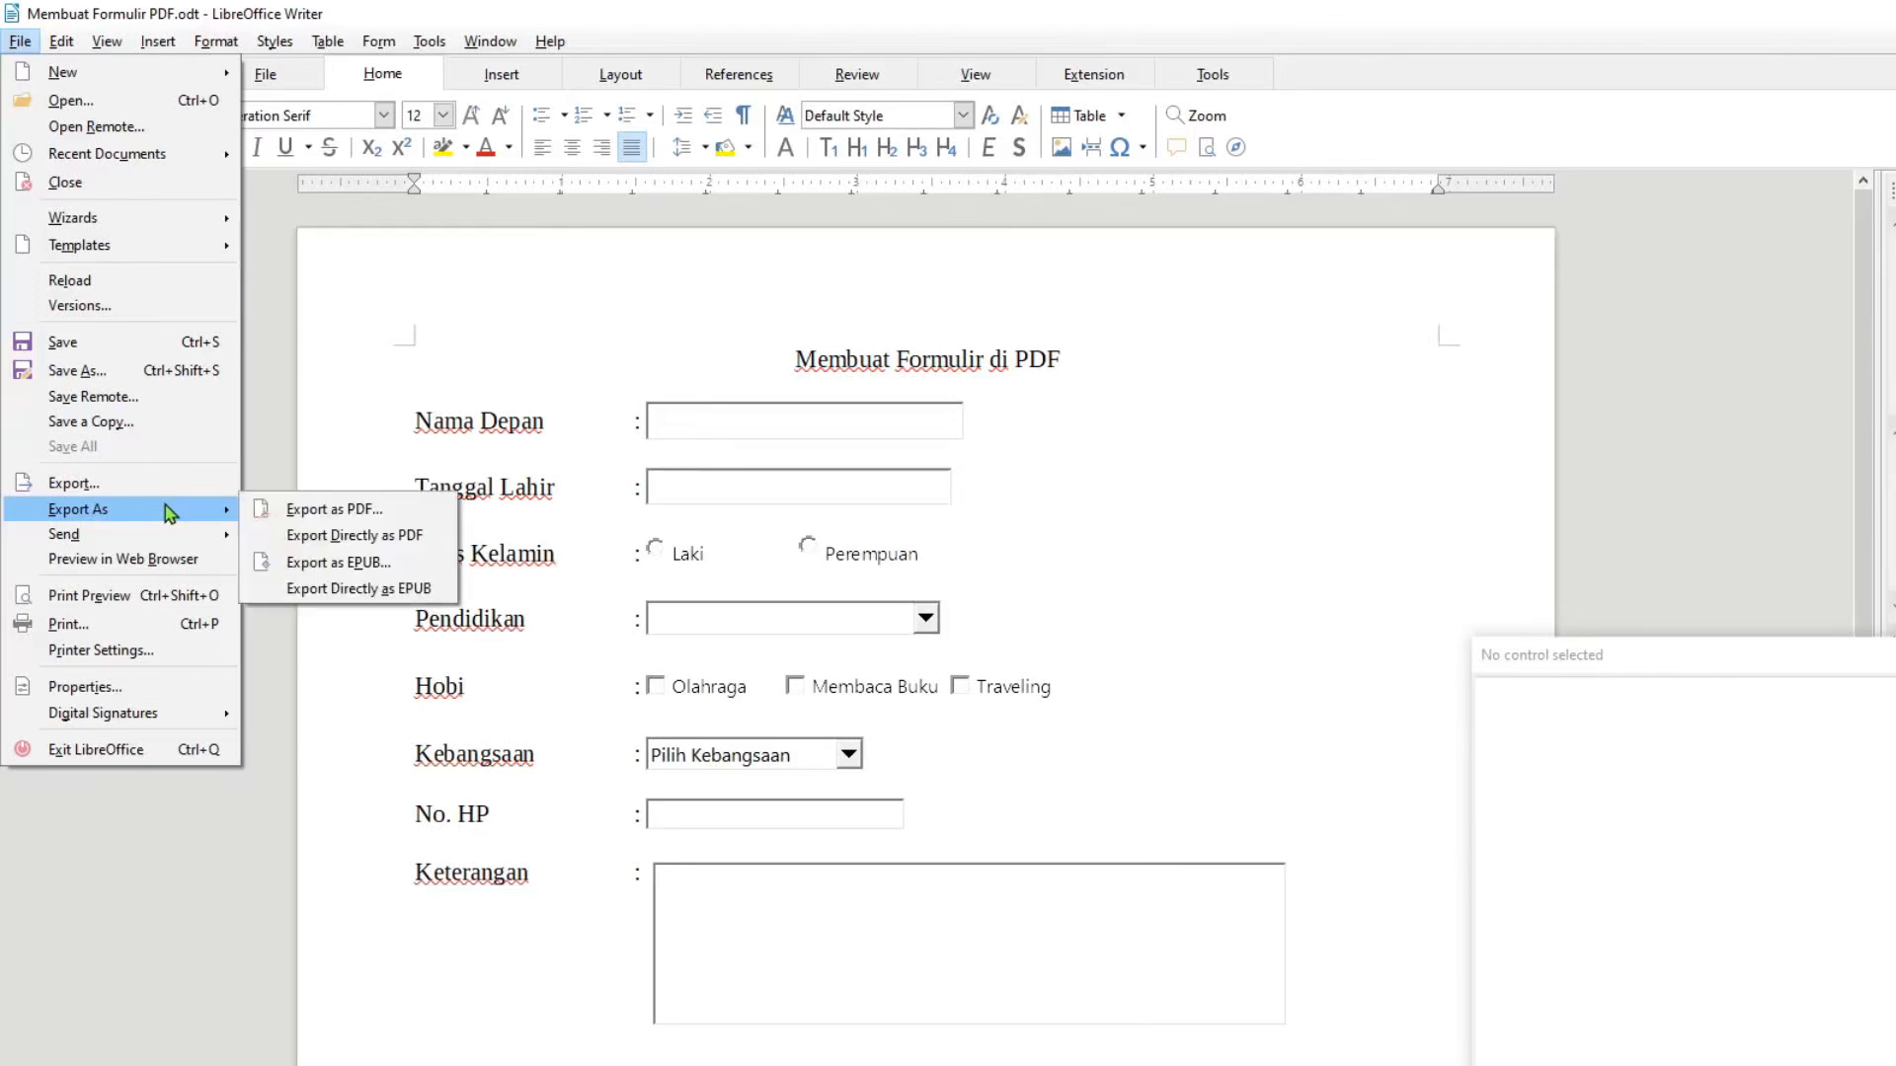
pyautogui.click(333, 509)
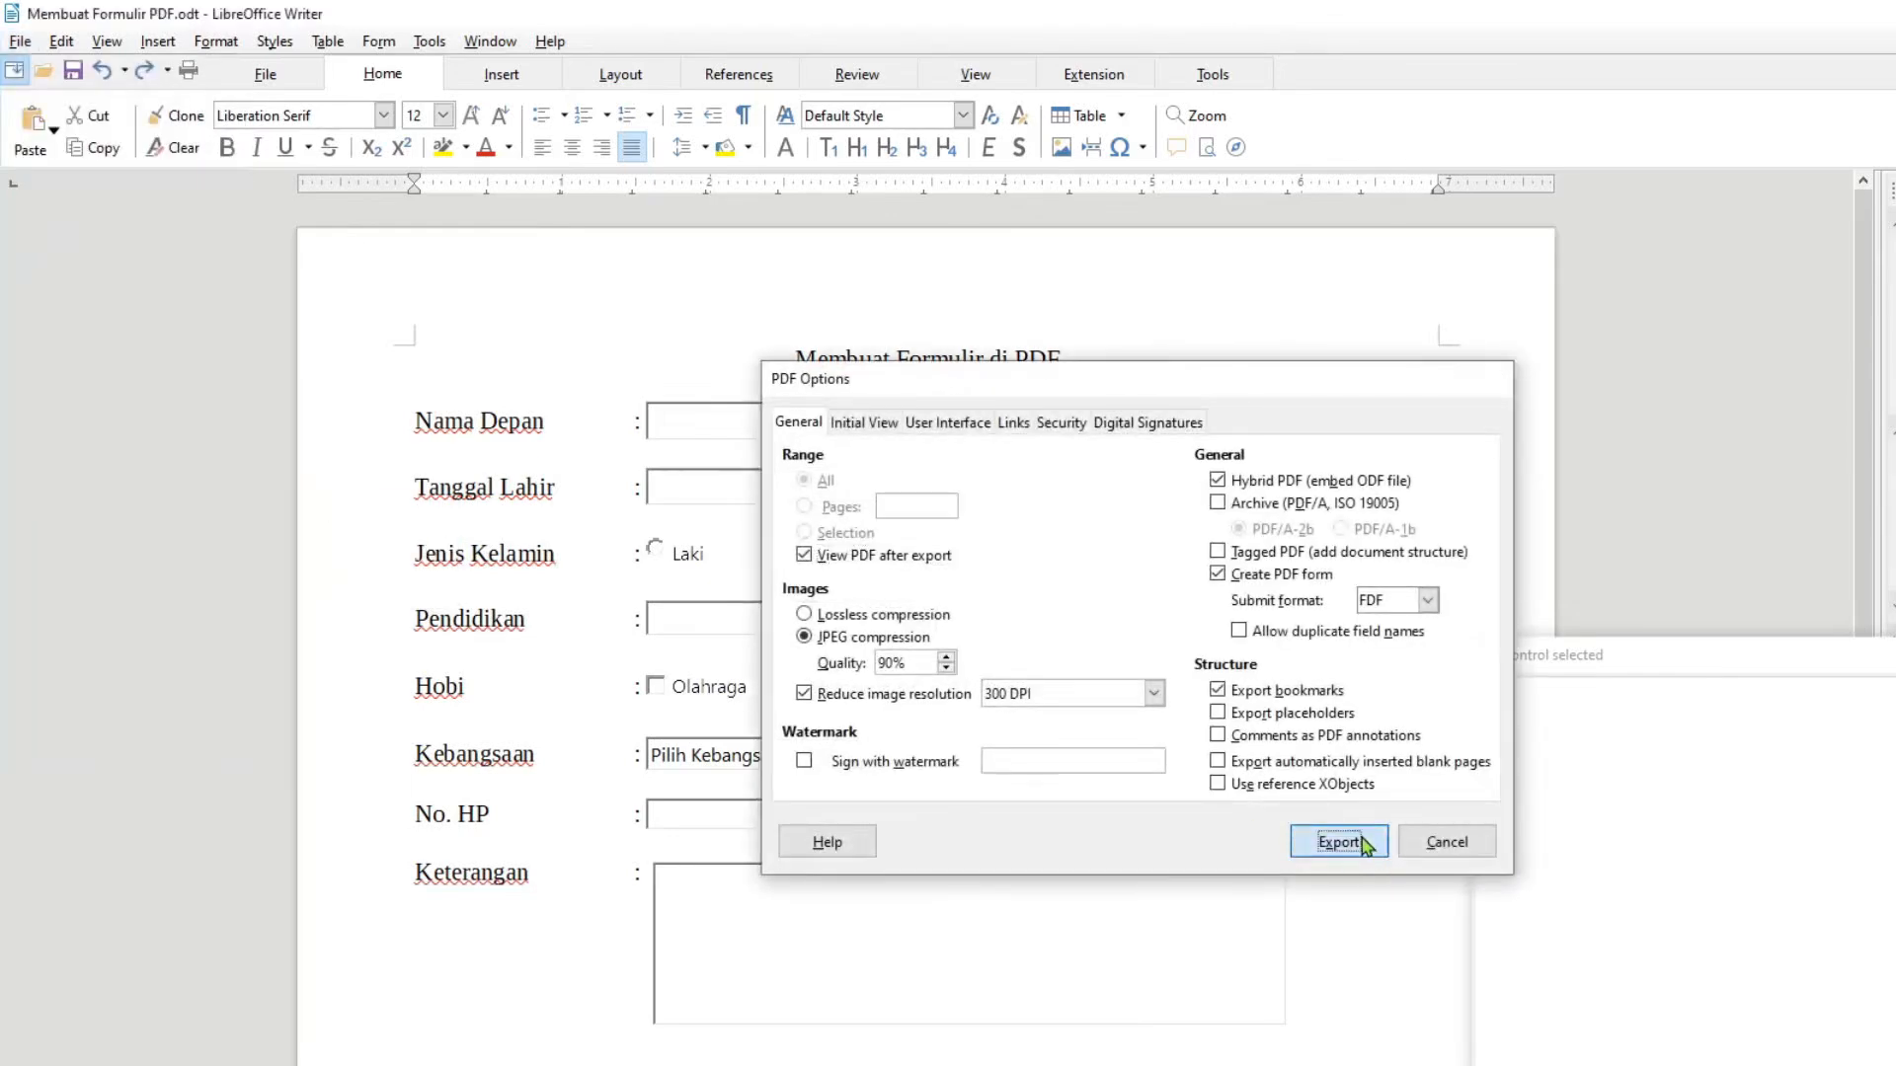
pyautogui.click(1339, 842)
pyautogui.doubleClick(966, 527)
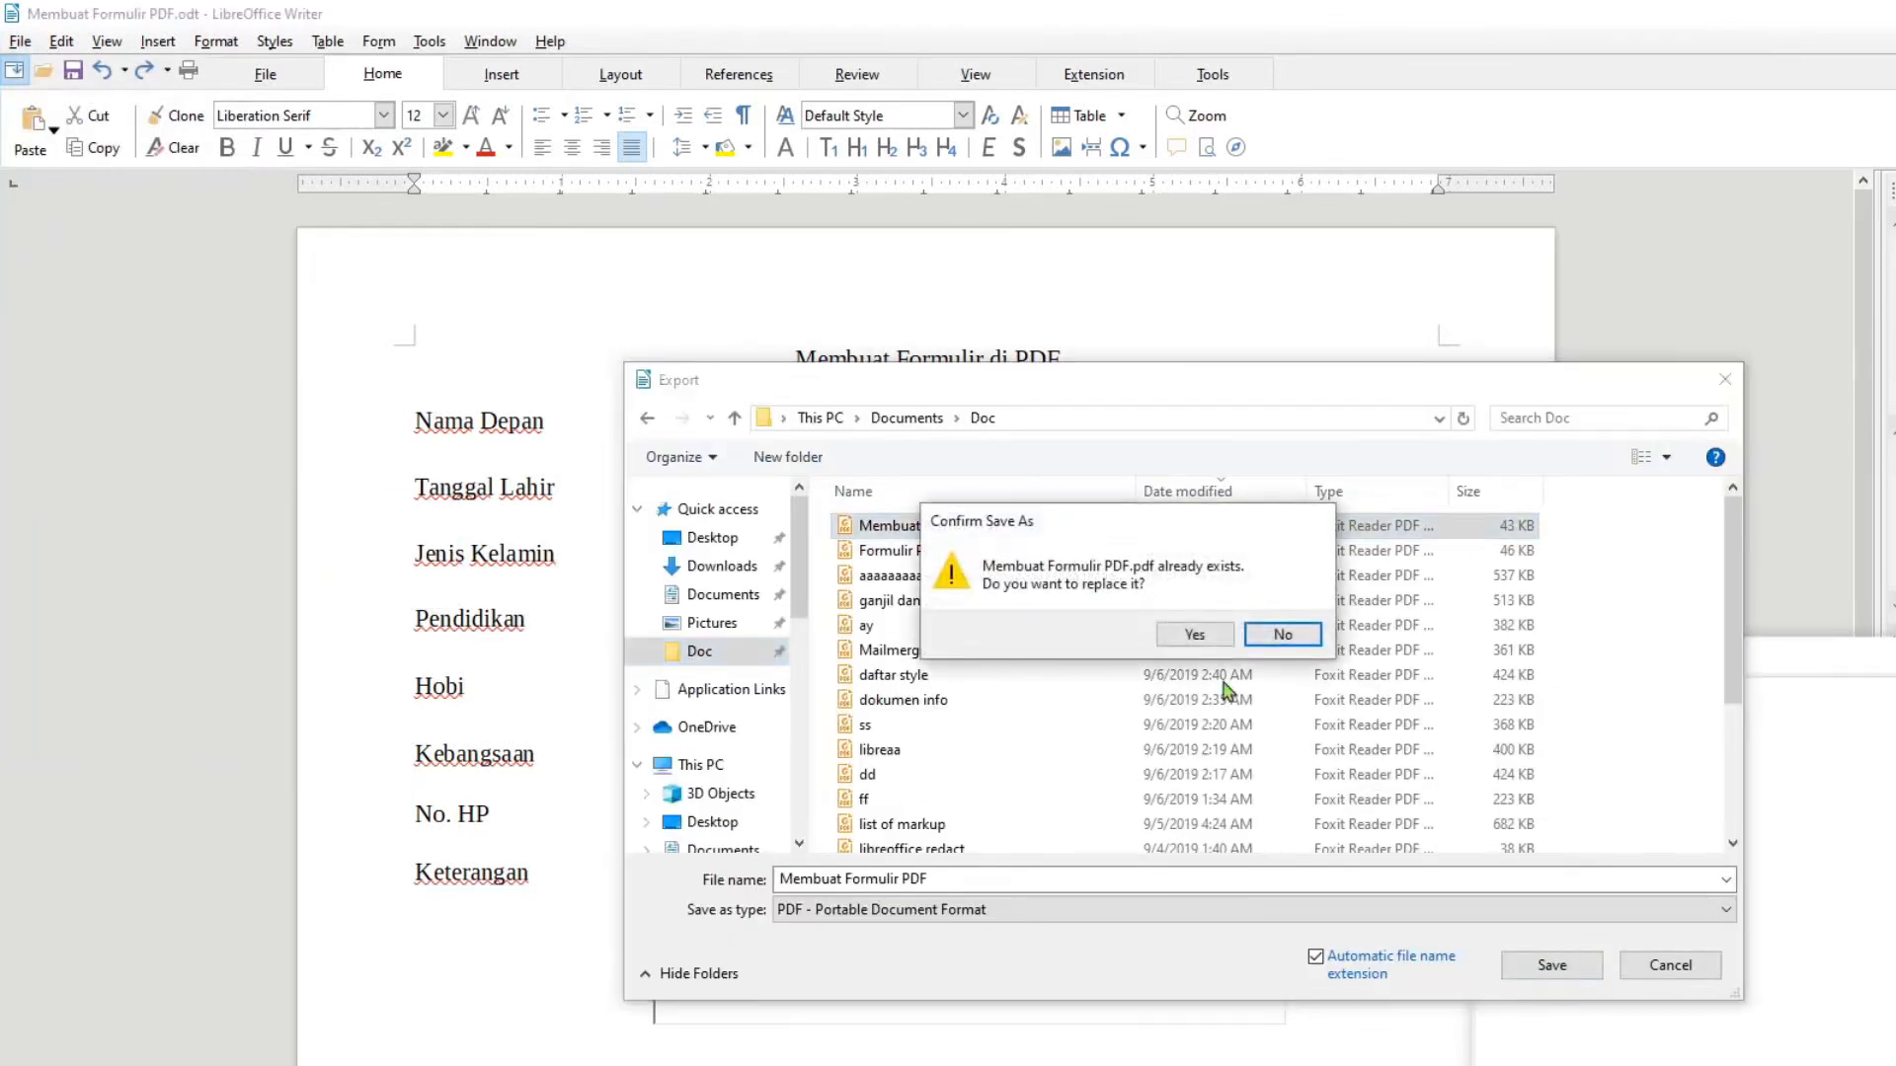
pyautogui.click(1195, 634)
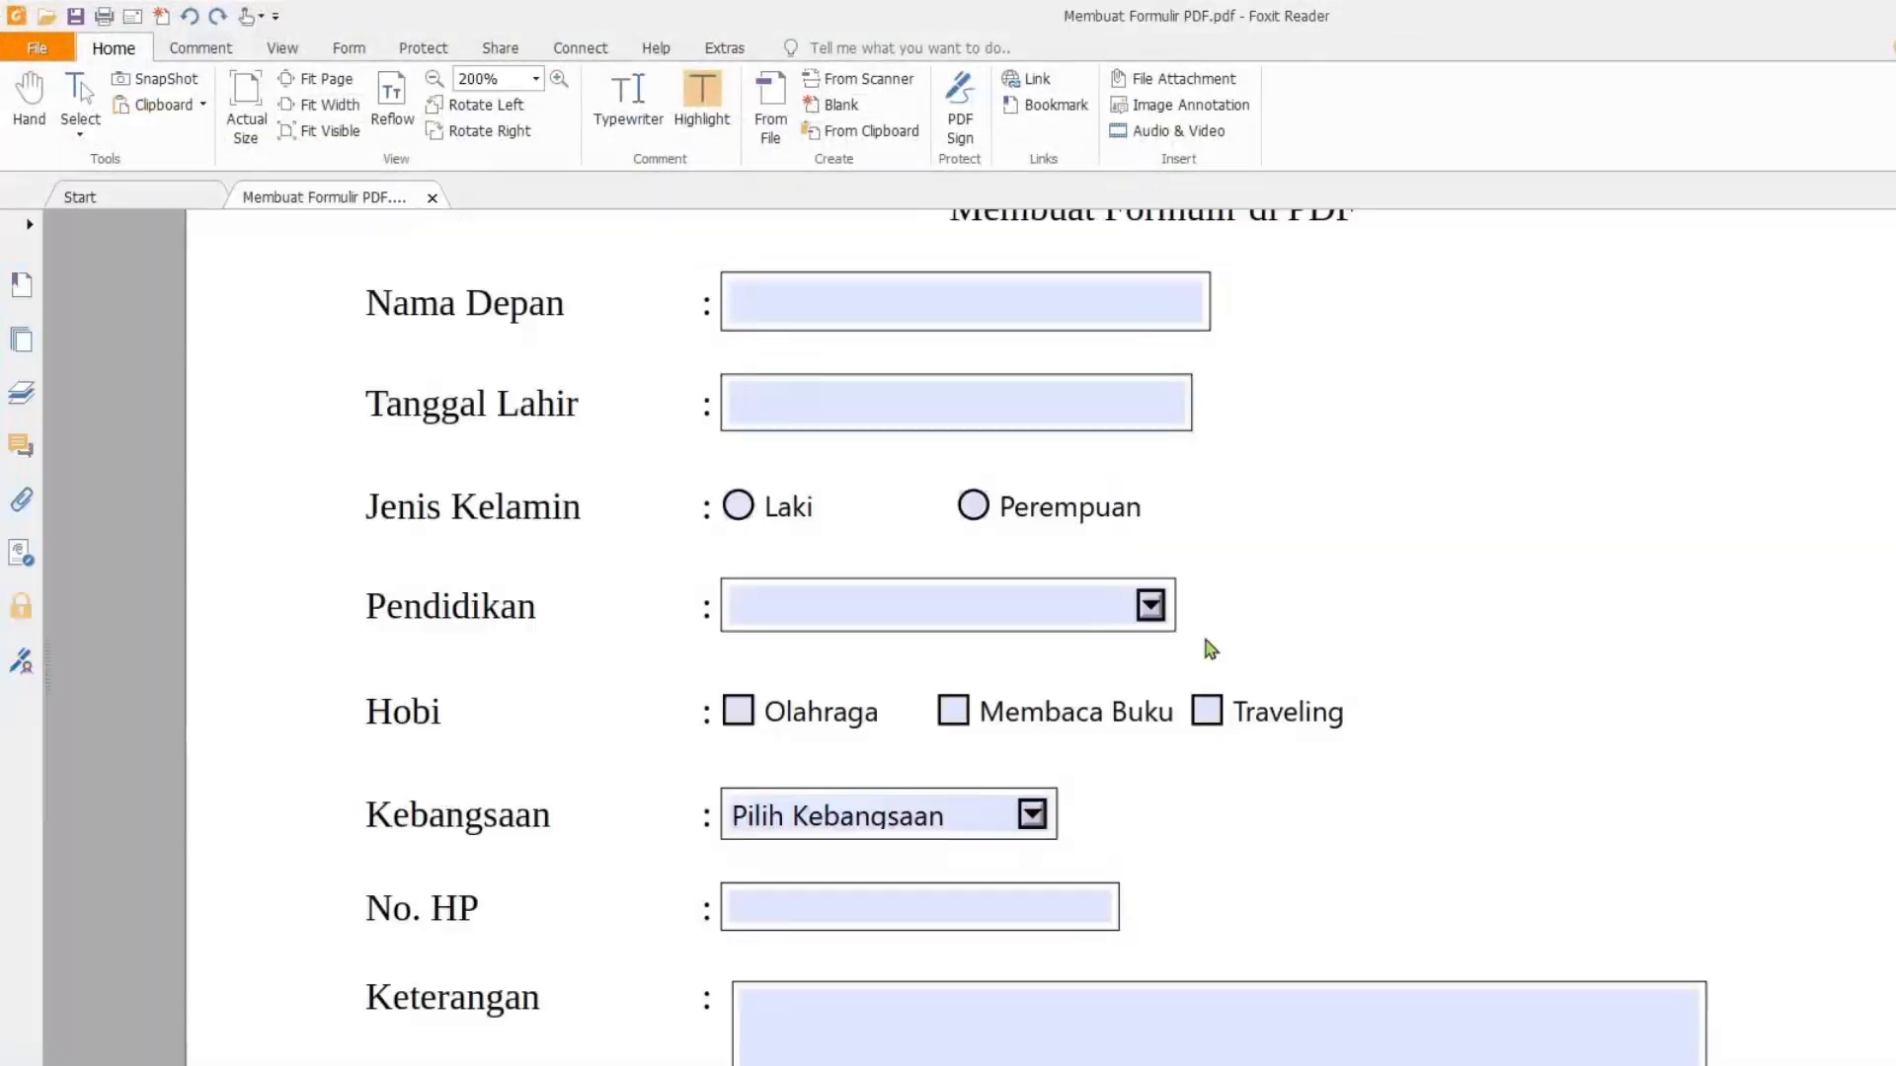
# - Test the Pendidikan list in the exported PDF in Foxit Reader by choosing SD, SMP and finally SMA
pyautogui.click(1150, 605)
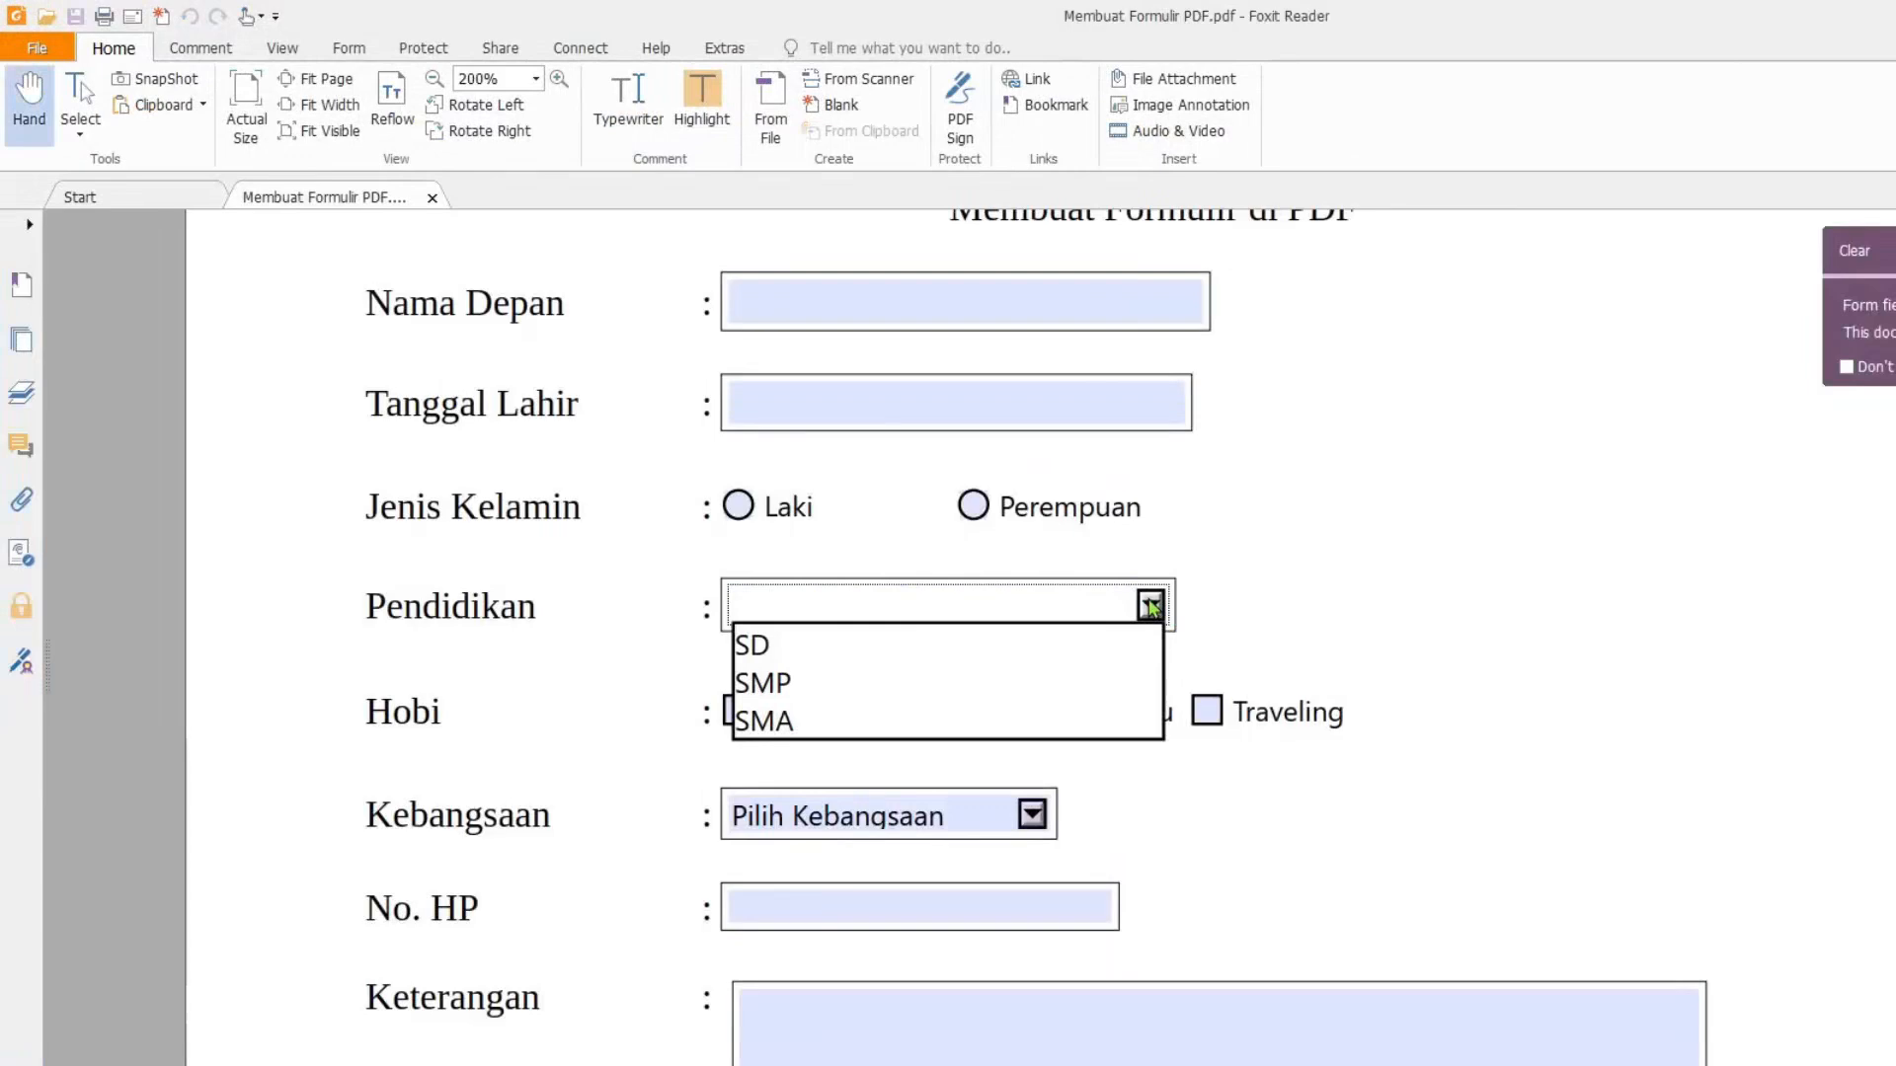
pyautogui.click(1097, 642)
pyautogui.click(1150, 605)
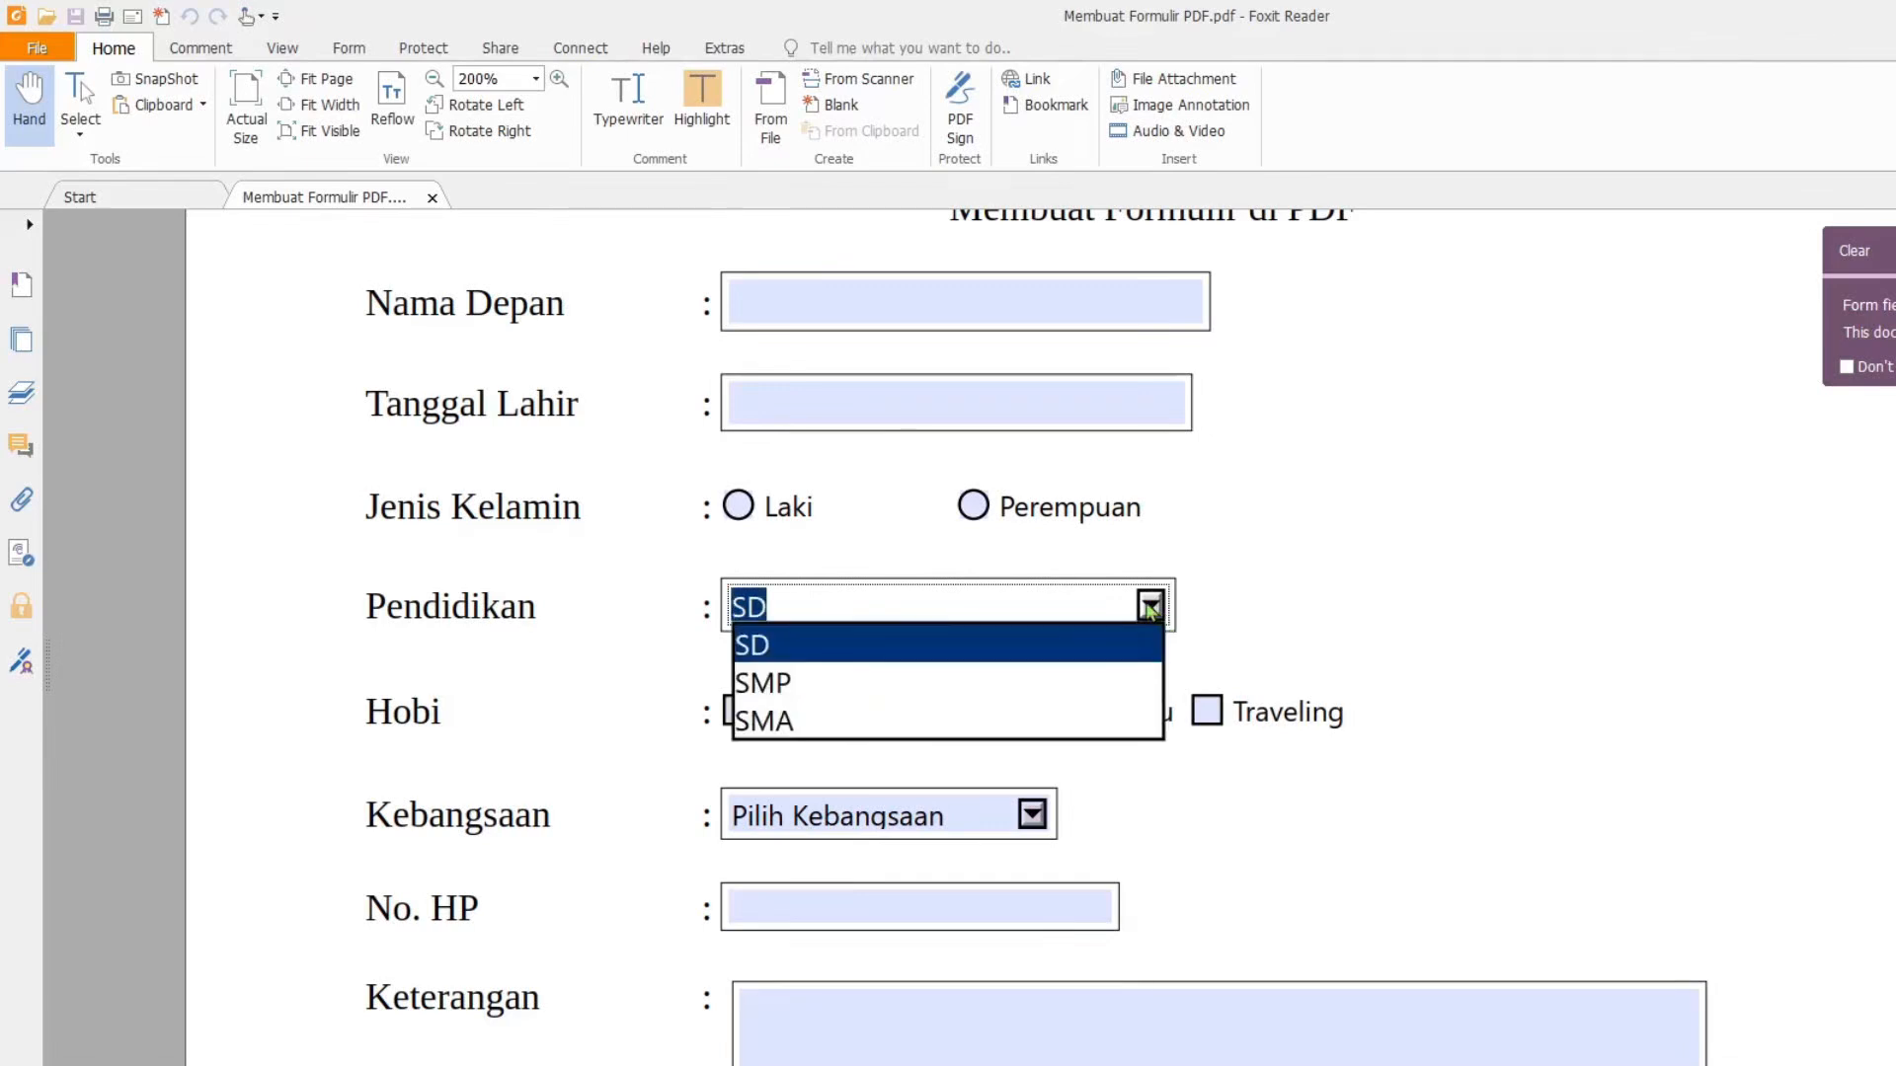
pyautogui.click(1098, 681)
pyautogui.click(1150, 605)
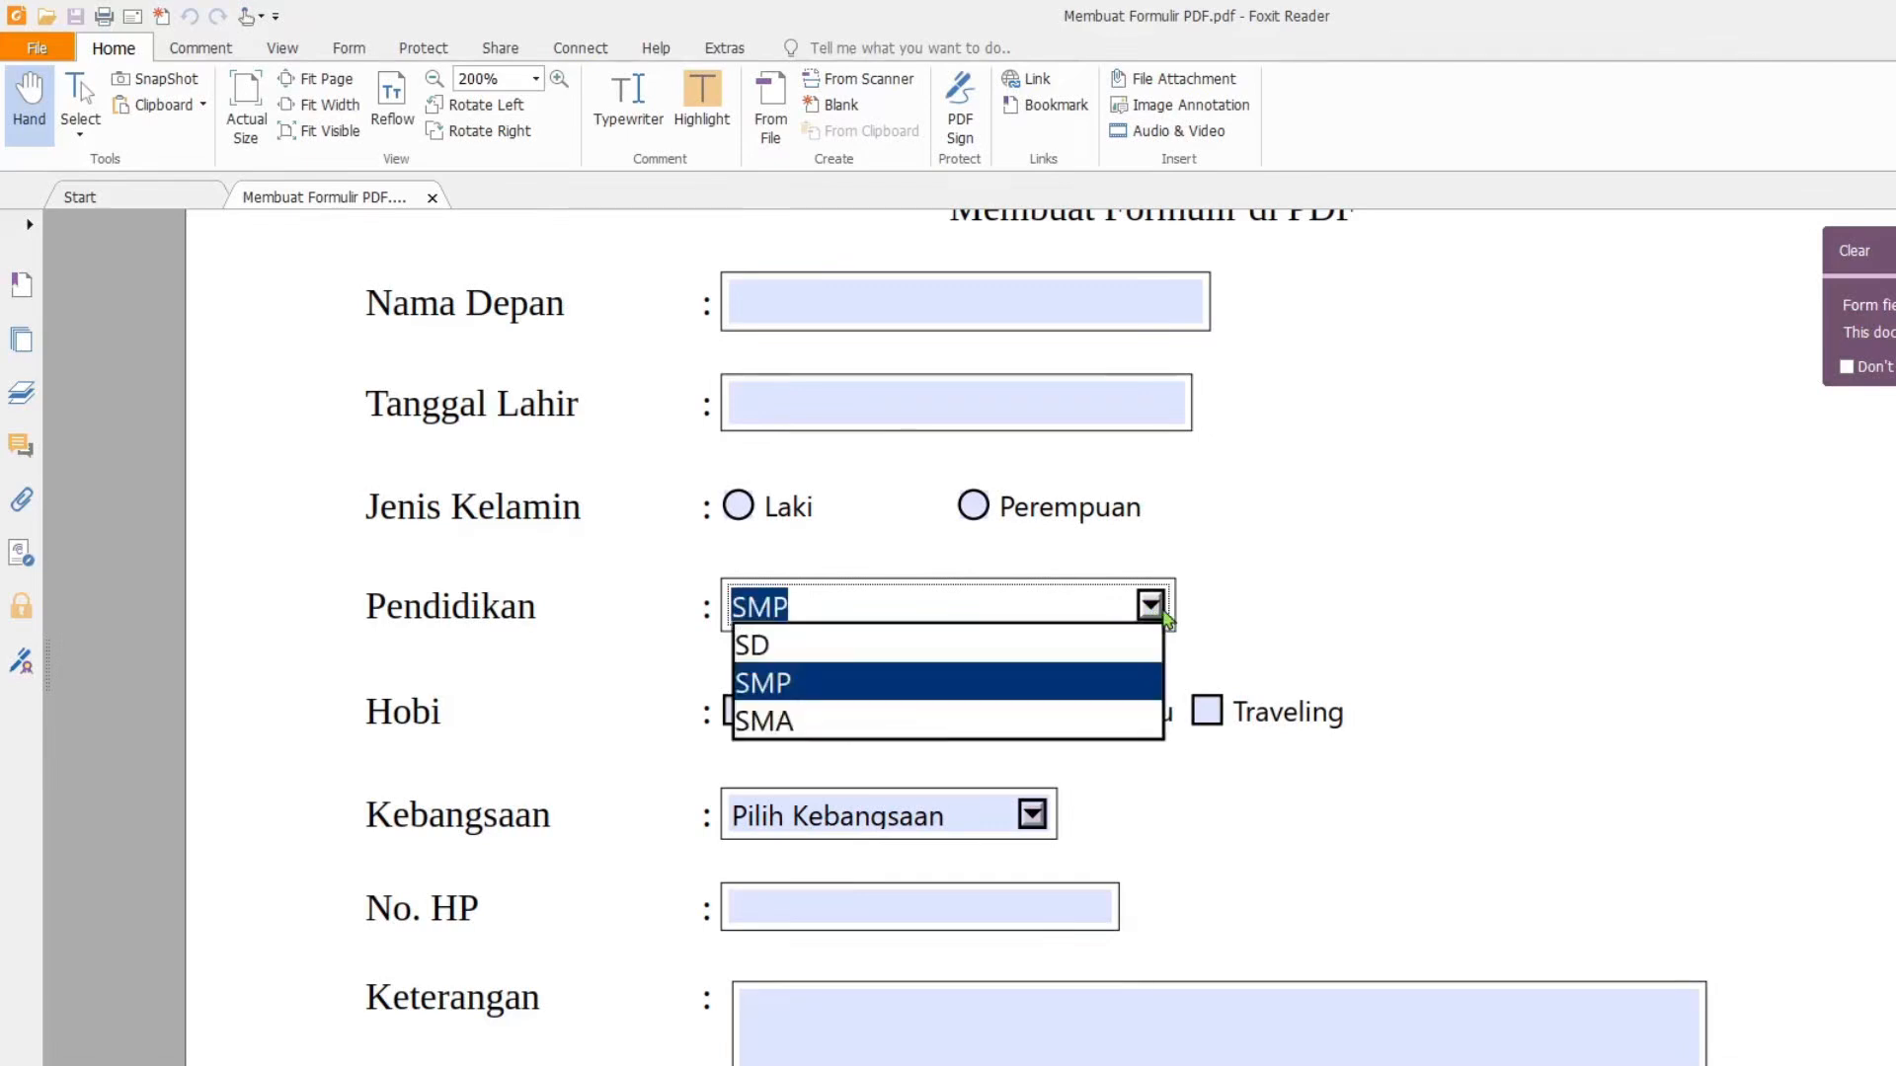
pyautogui.click(1071, 720)
# - Choose Indonesia in the Kebangsaan list and try placing the cursor in the No. HP and Keterangan fields
pyautogui.click(1039, 812)
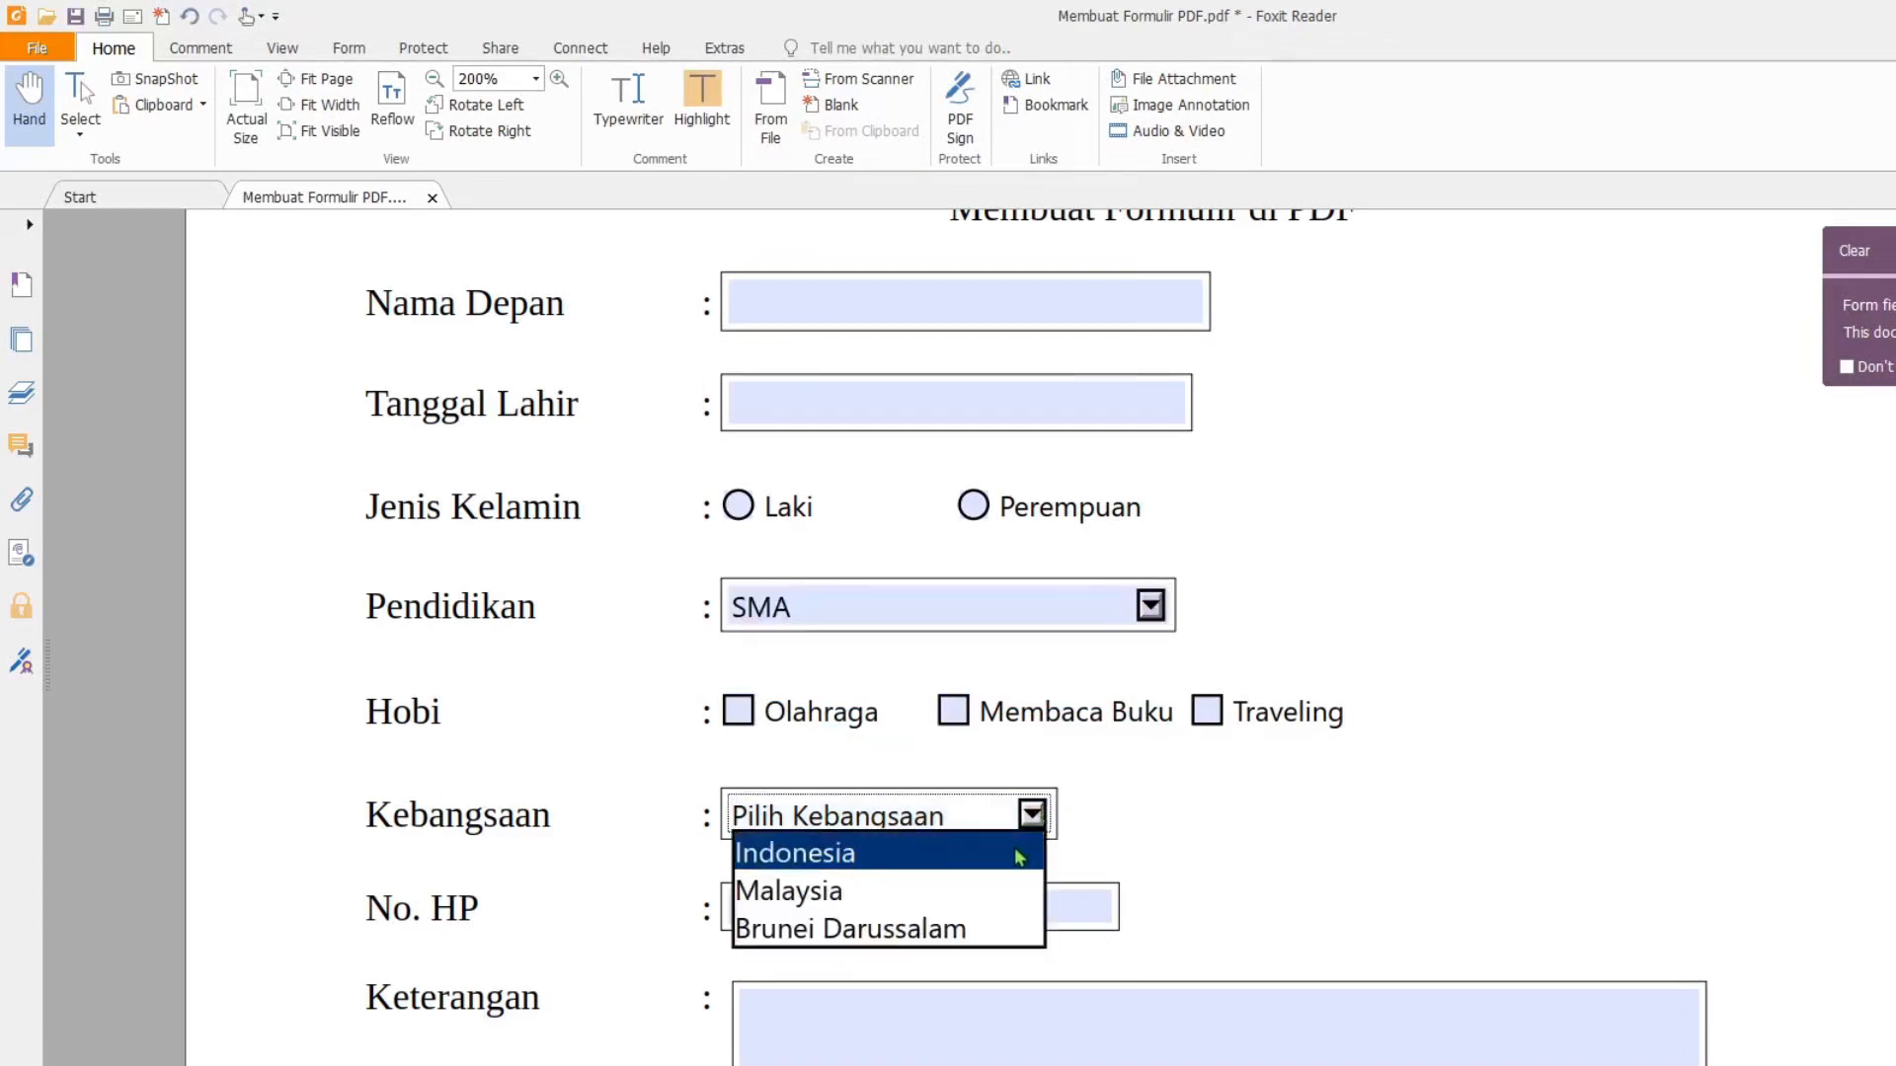
pyautogui.click(1025, 853)
pyautogui.click(1005, 896)
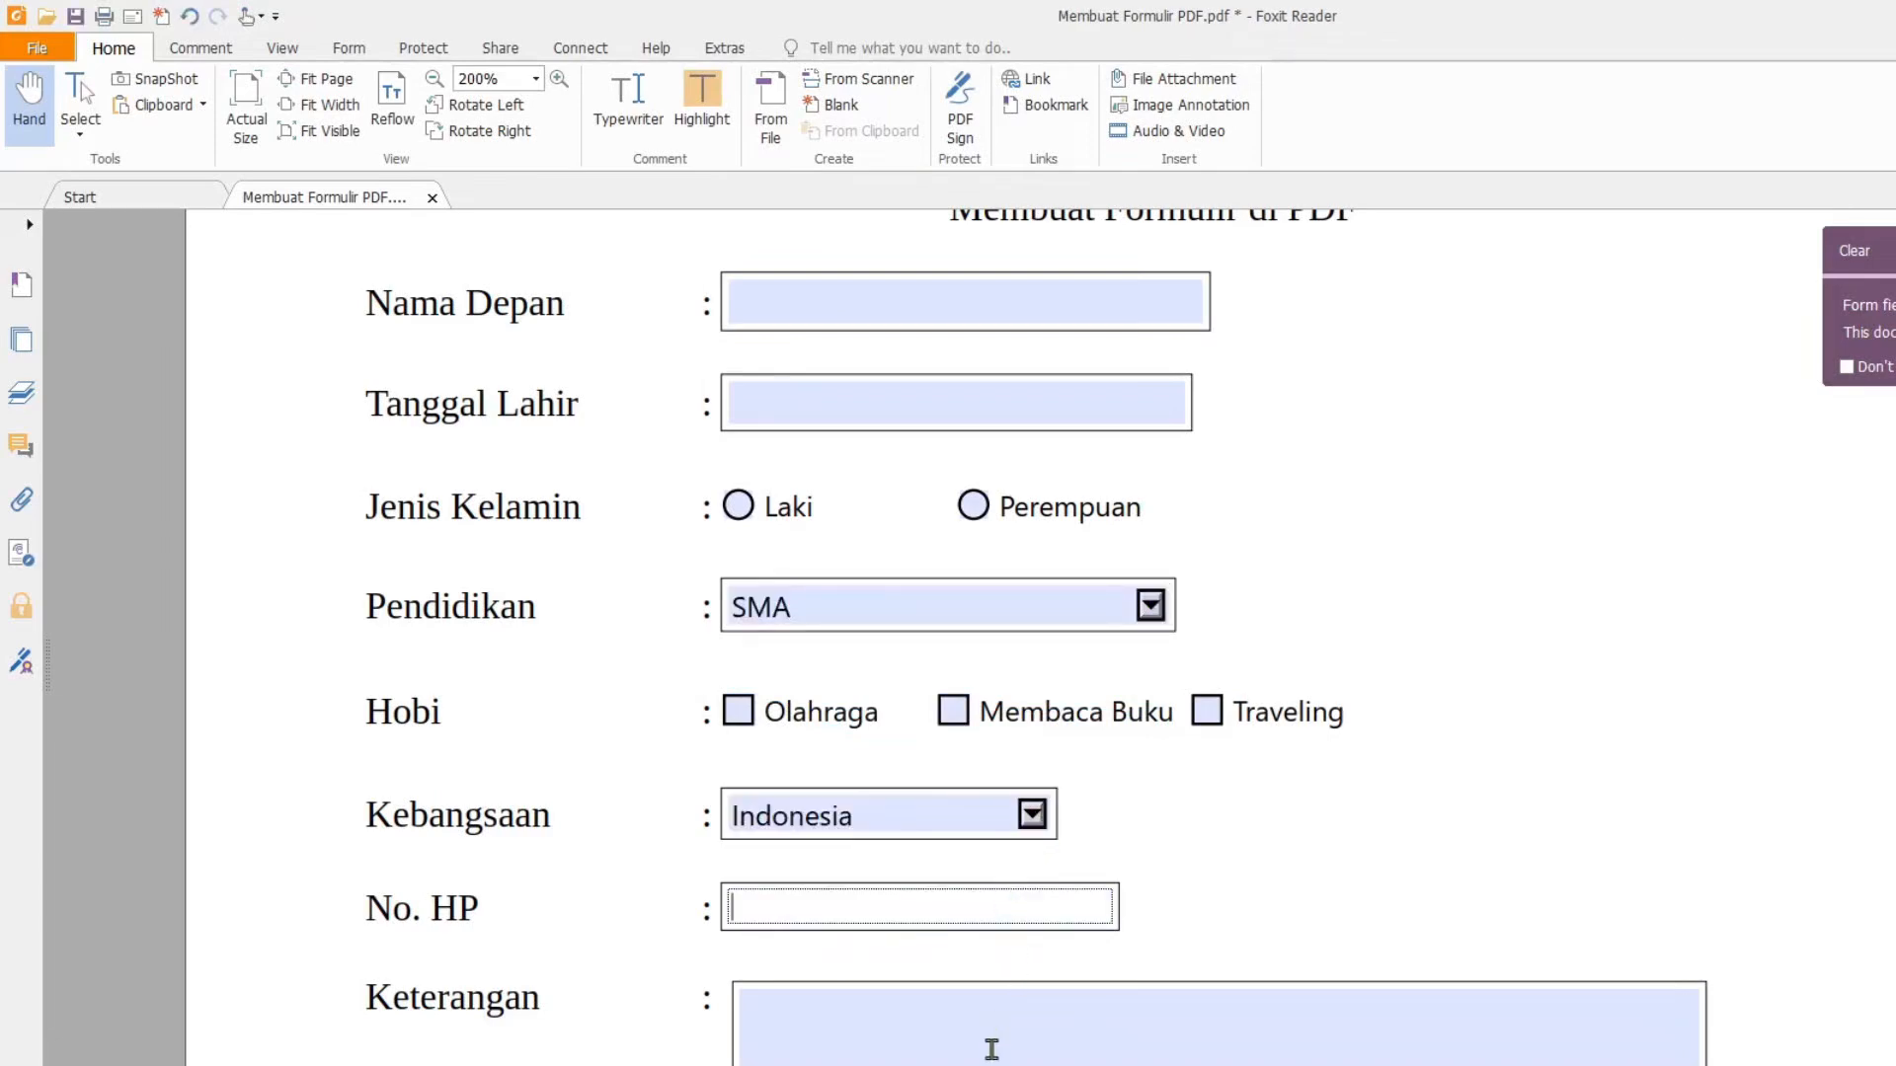
pyautogui.click(992, 1047)
# - Tick the Traveling, Membaca Buku and Olahraga check boxes, and test the Jenis Kelamin options with Perempuan followed by Laki
pyautogui.click(1204, 725)
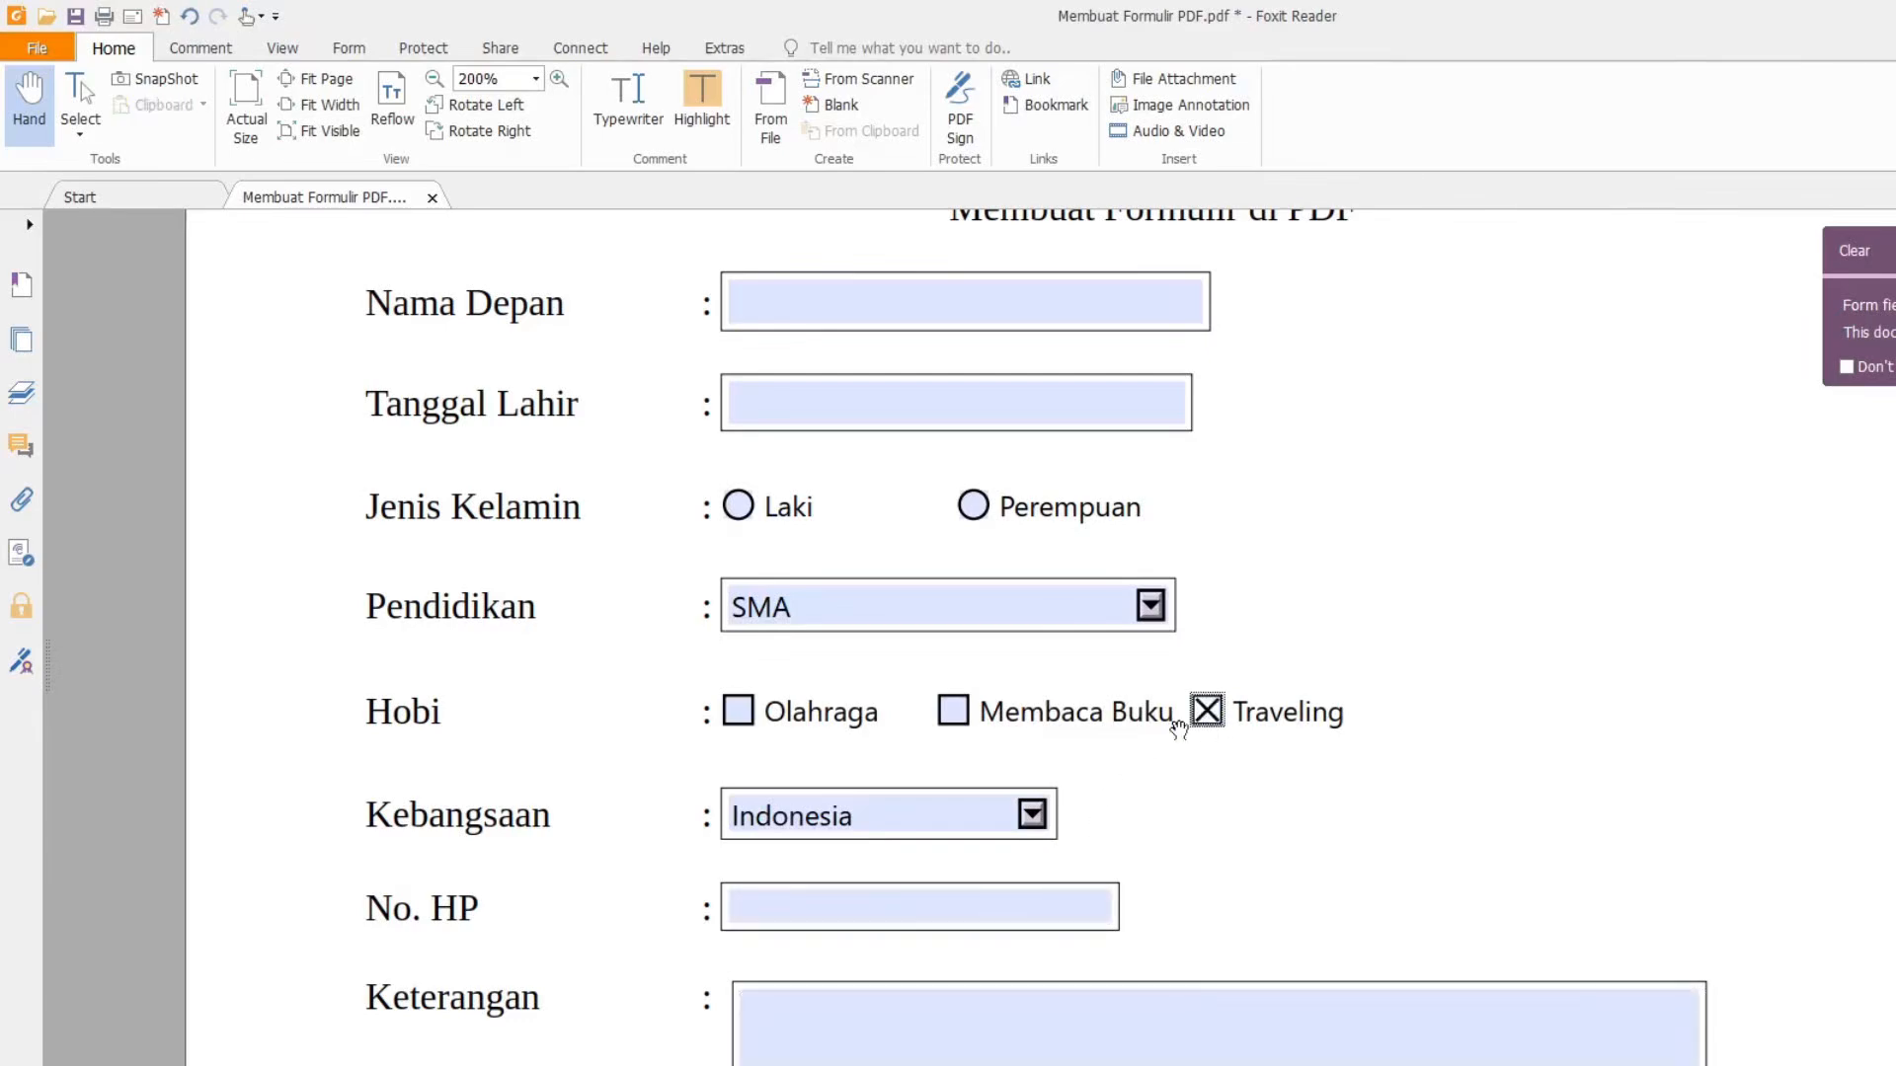
pyautogui.click(958, 719)
pyautogui.click(743, 712)
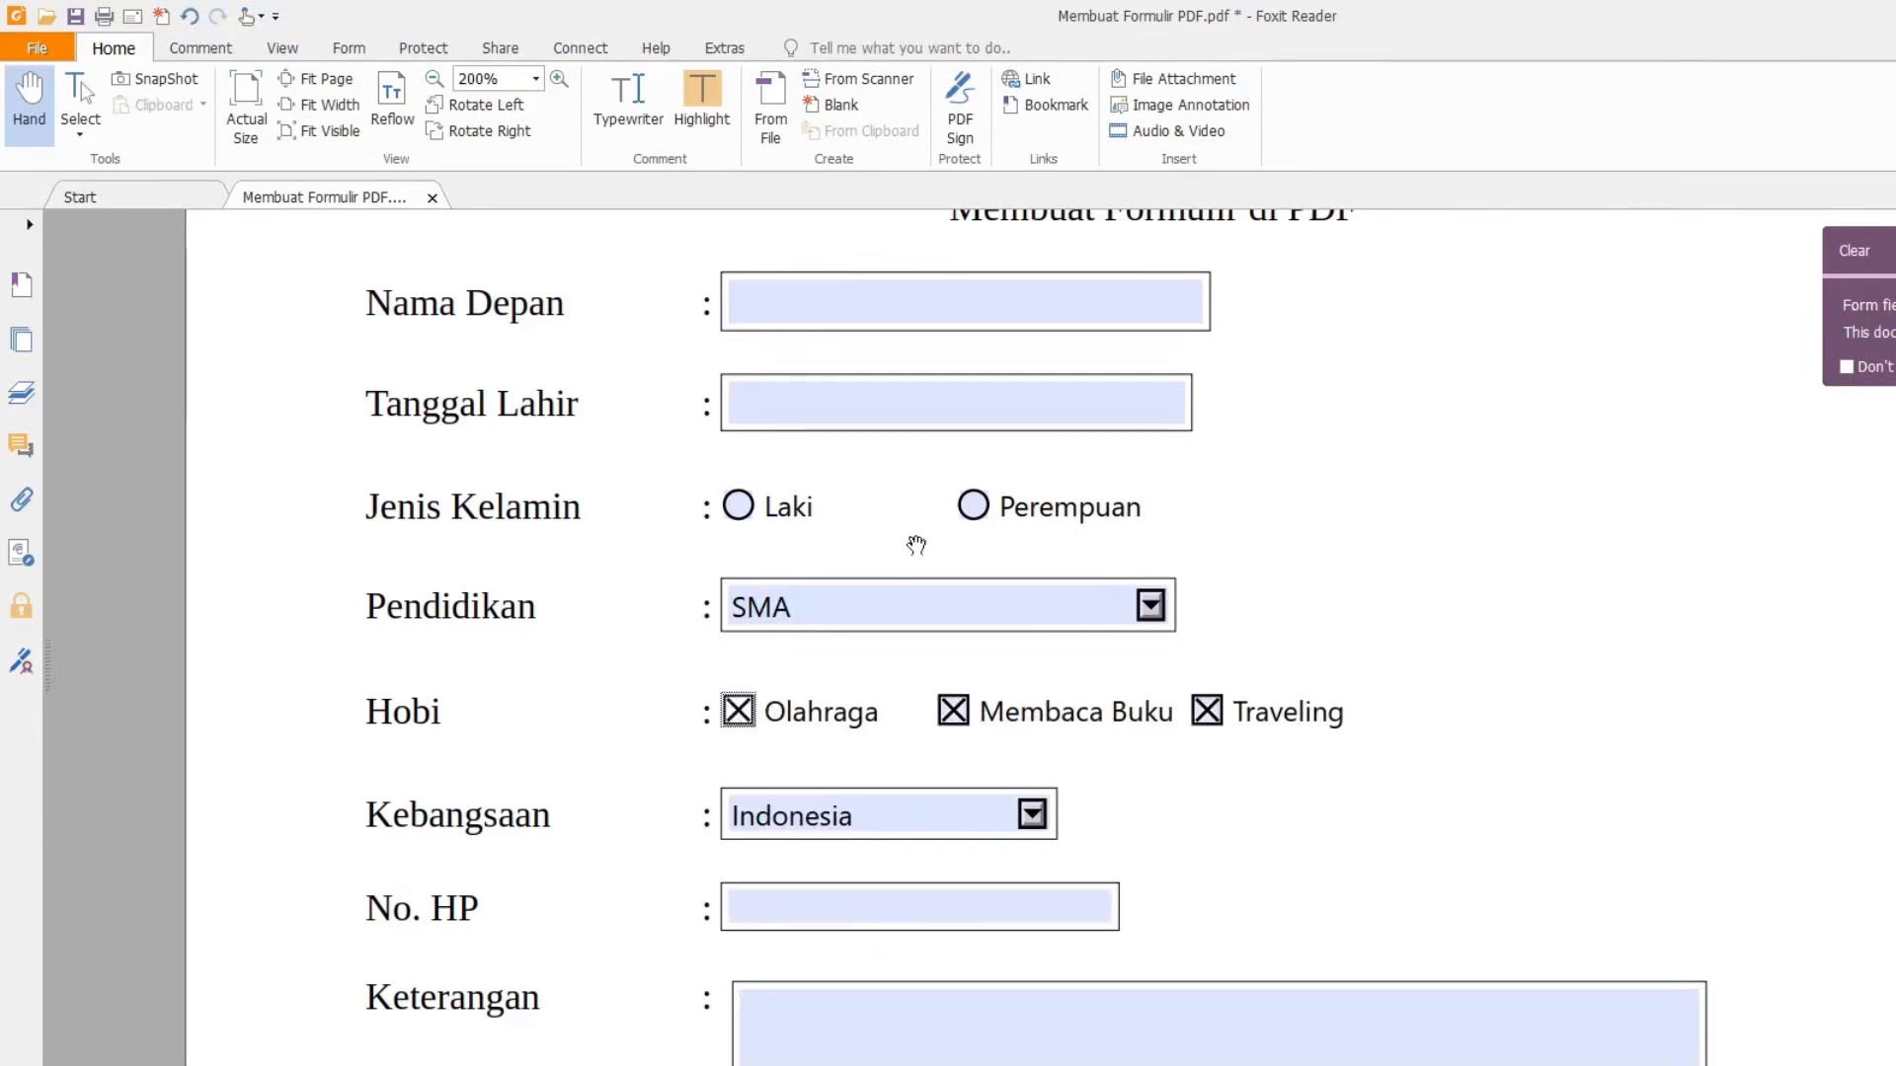
pyautogui.click(971, 506)
pyautogui.click(741, 512)
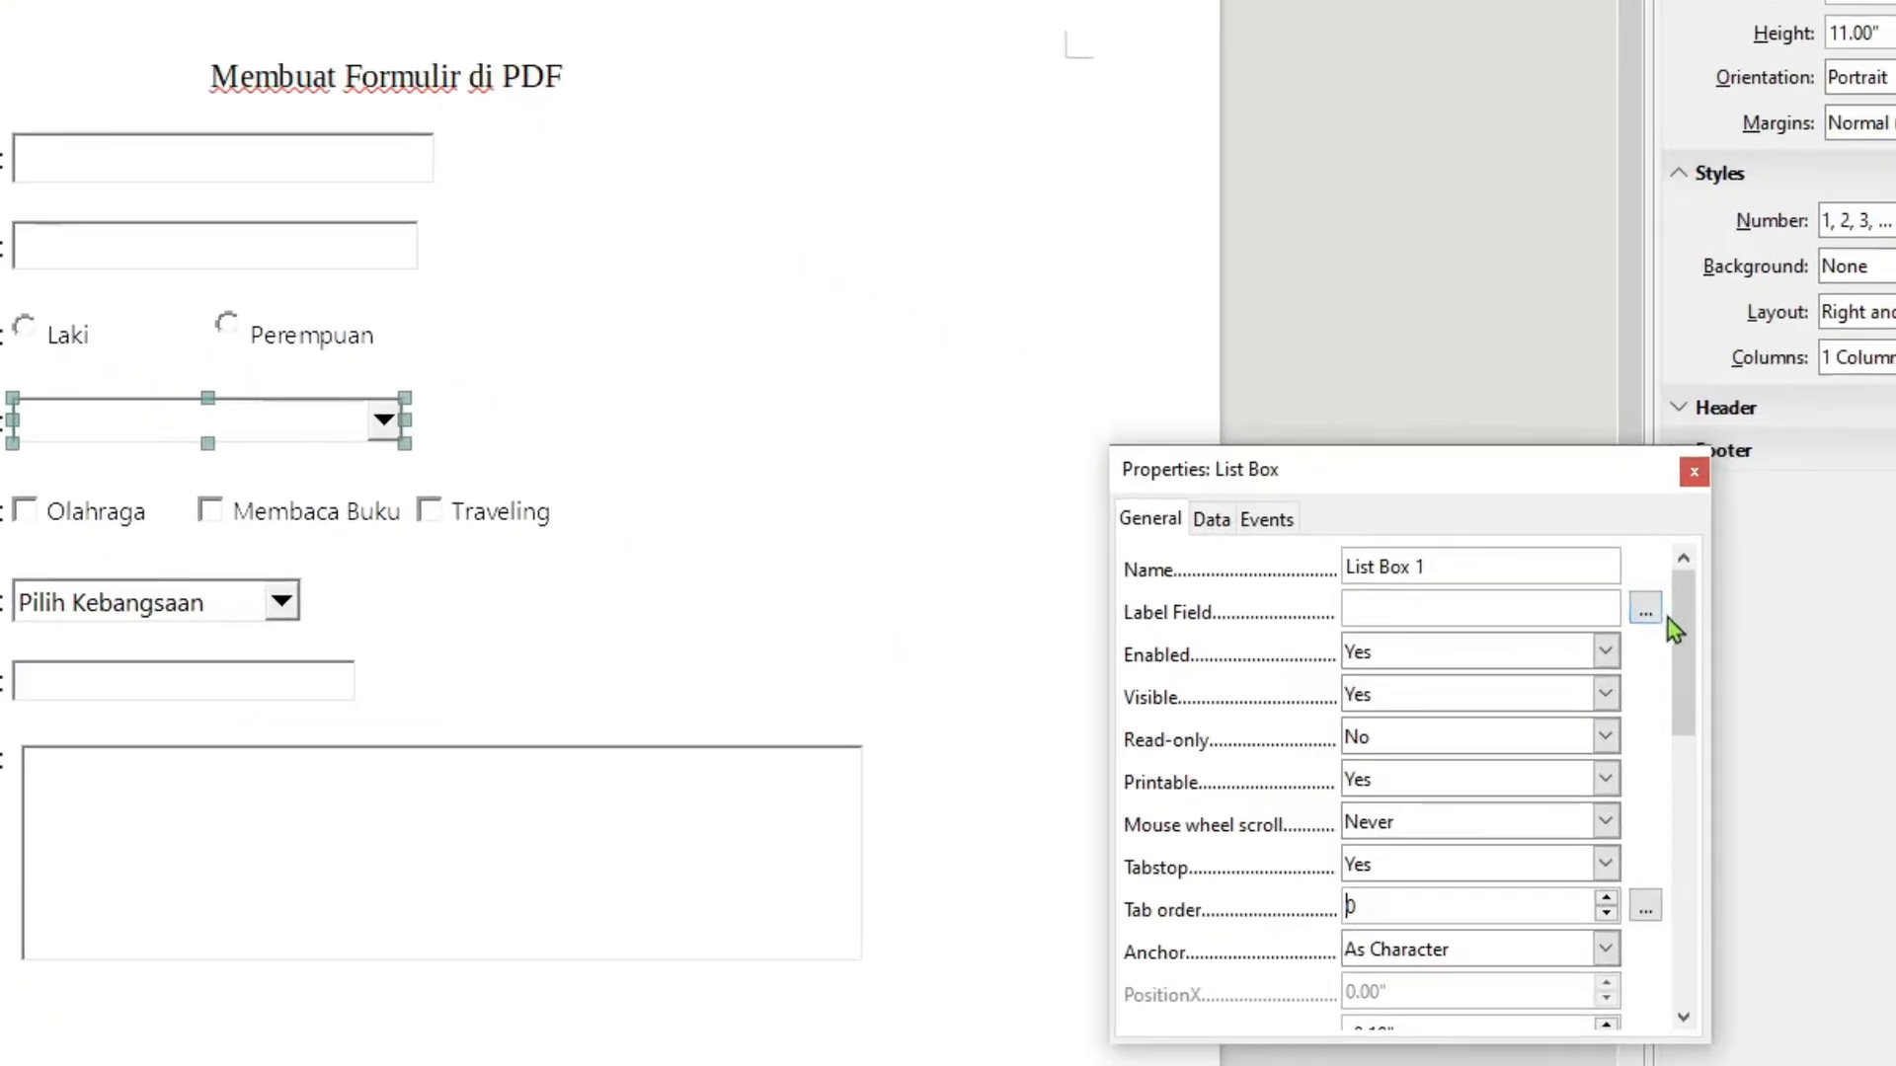
# - Back in Writer, set the default selection of the Pendidikan list box to 0 and close its properties
pyautogui.moveTo(1676, 618); pyautogui.dragTo(1675, 767)
pyautogui.moveTo(1286, 557); pyautogui.dragTo(1274, 745)
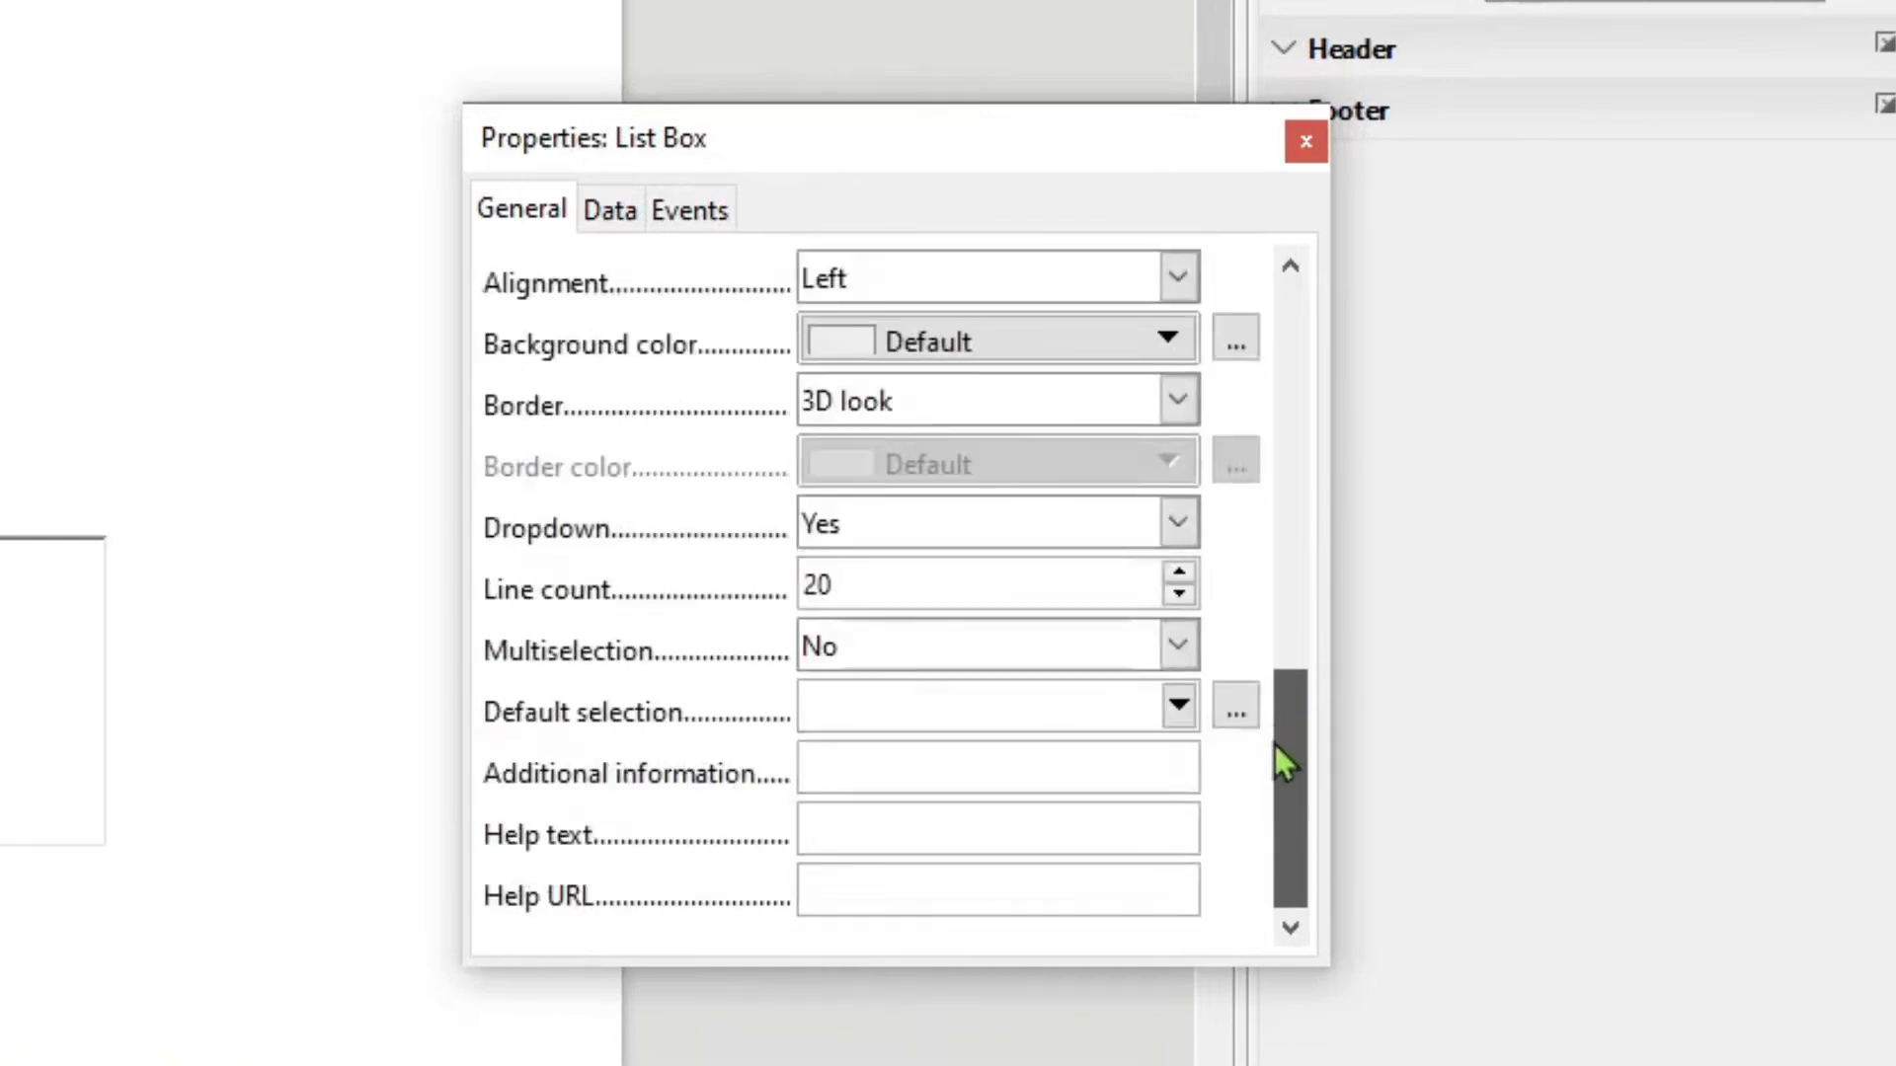
pyautogui.click(912, 704)
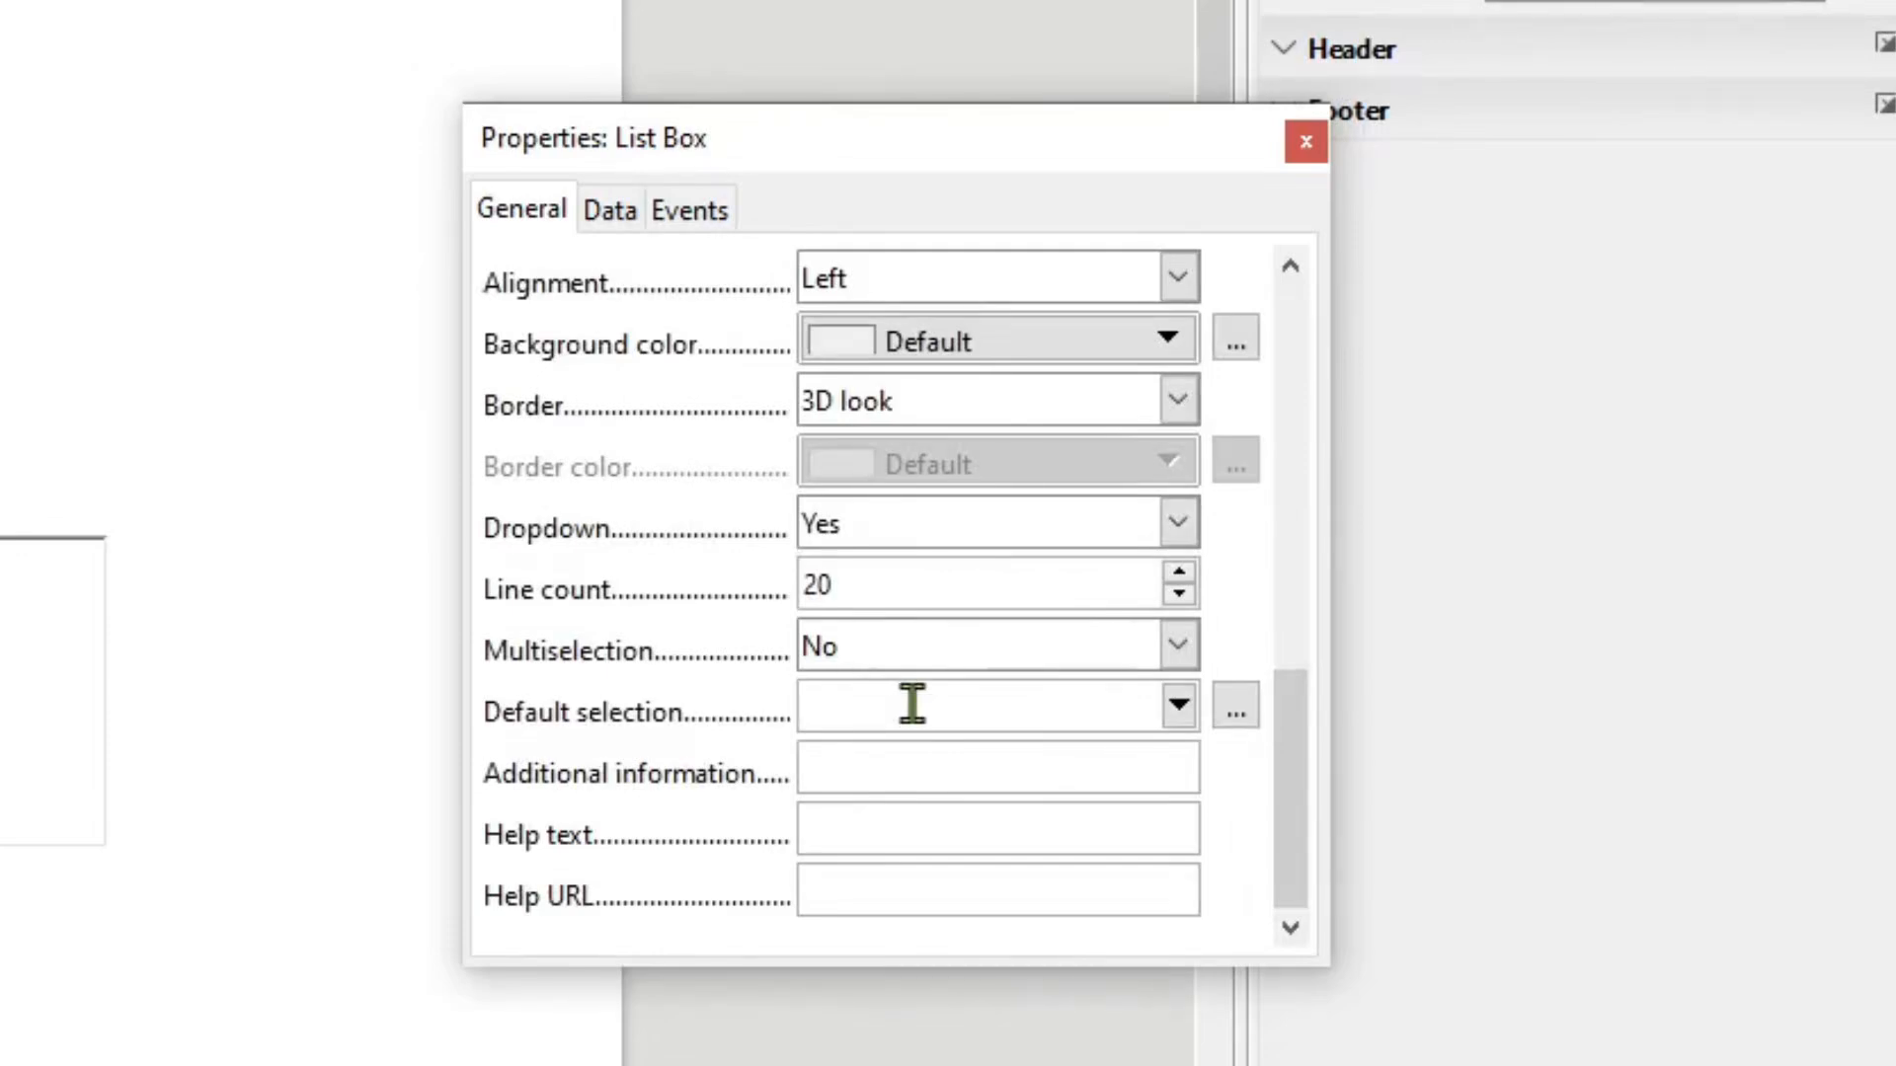
pyautogui.write('0')
pyautogui.press('Return')
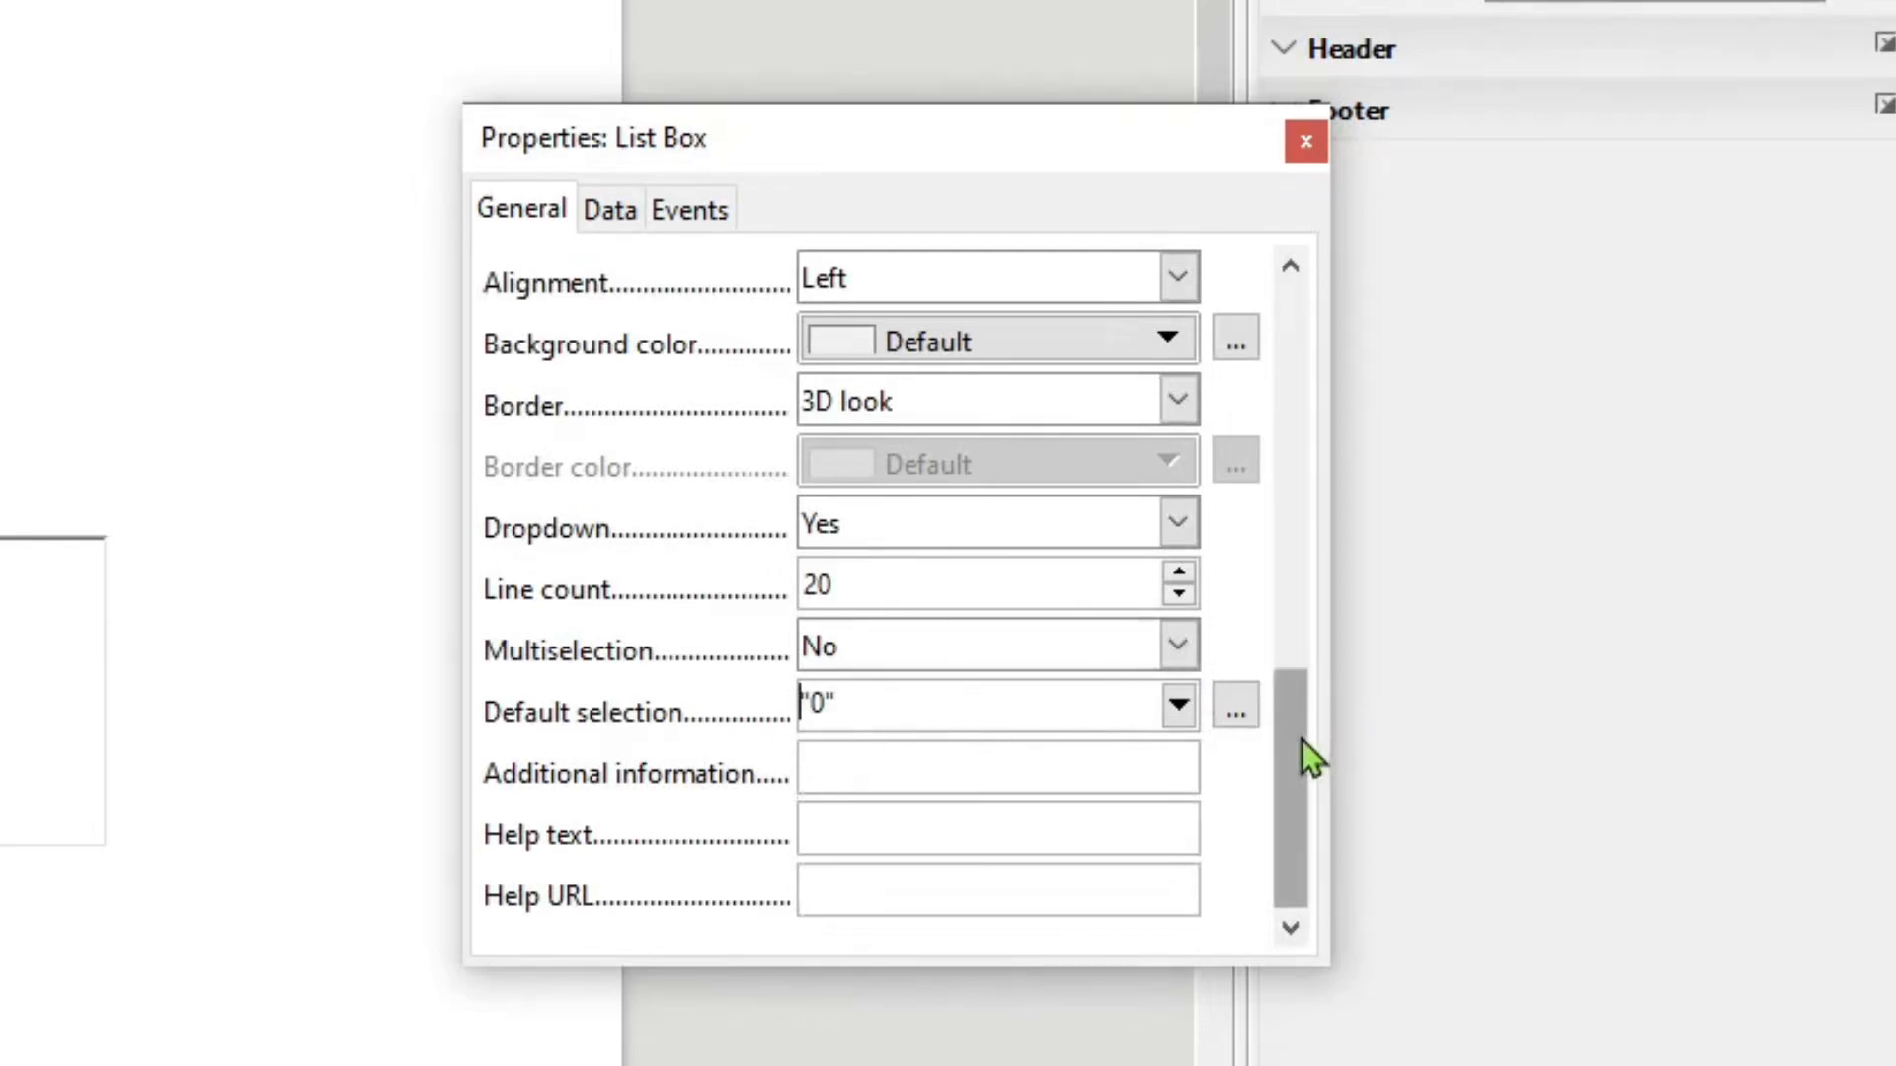
pyautogui.scroll(1, 1301, 738)
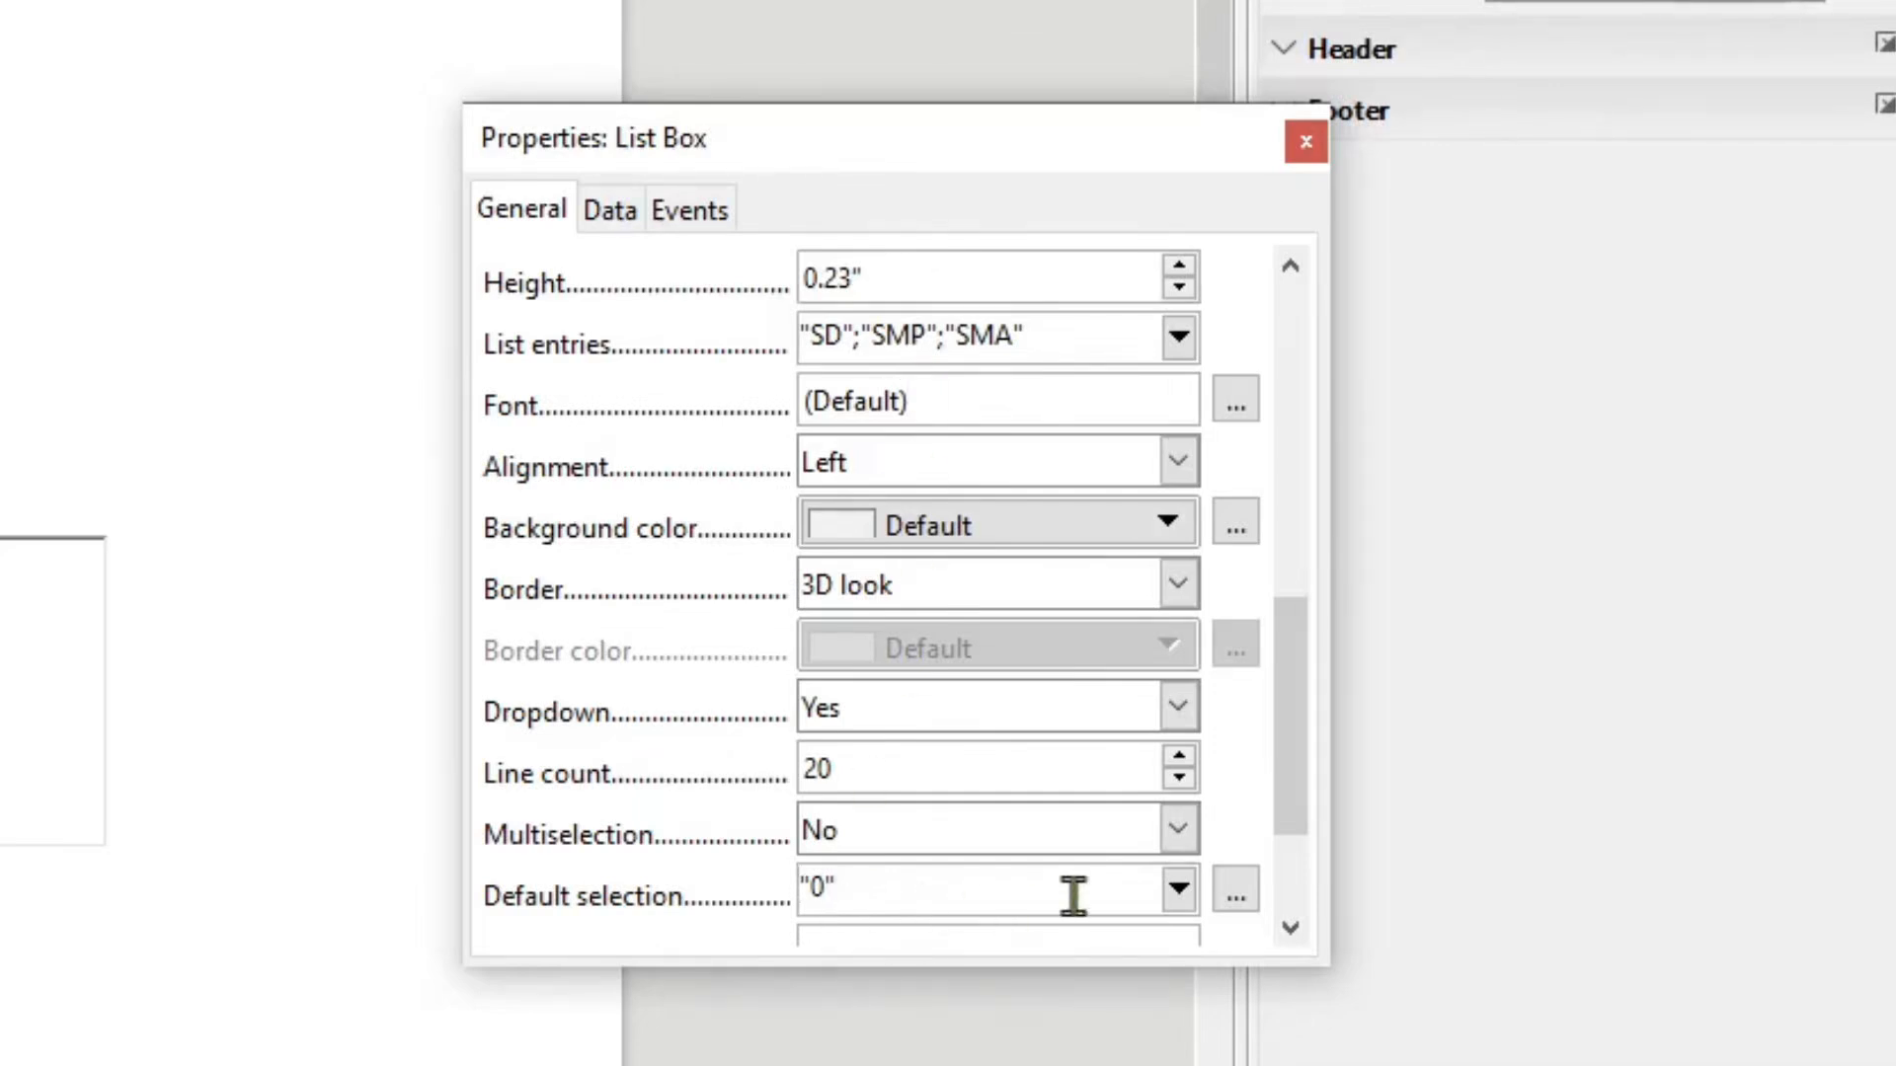
pyautogui.click(1188, 874)
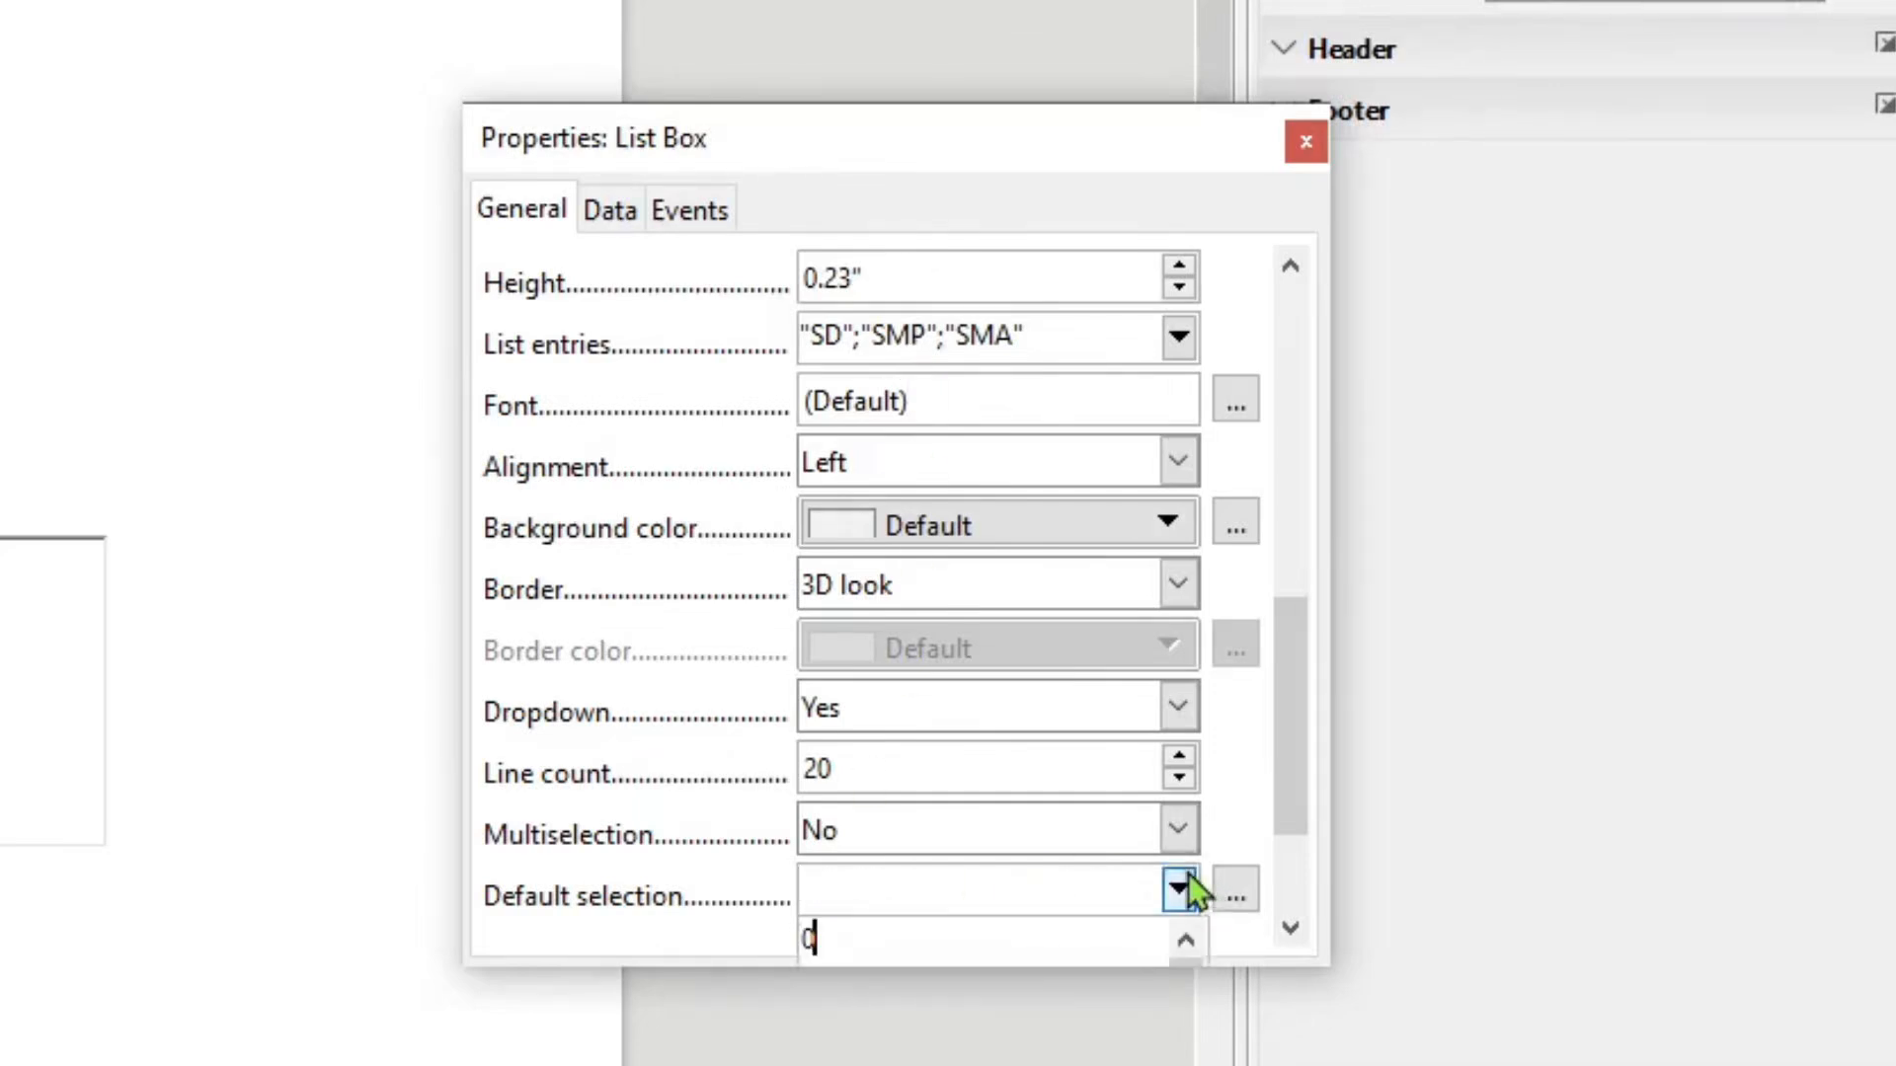
pyautogui.click(1187, 873)
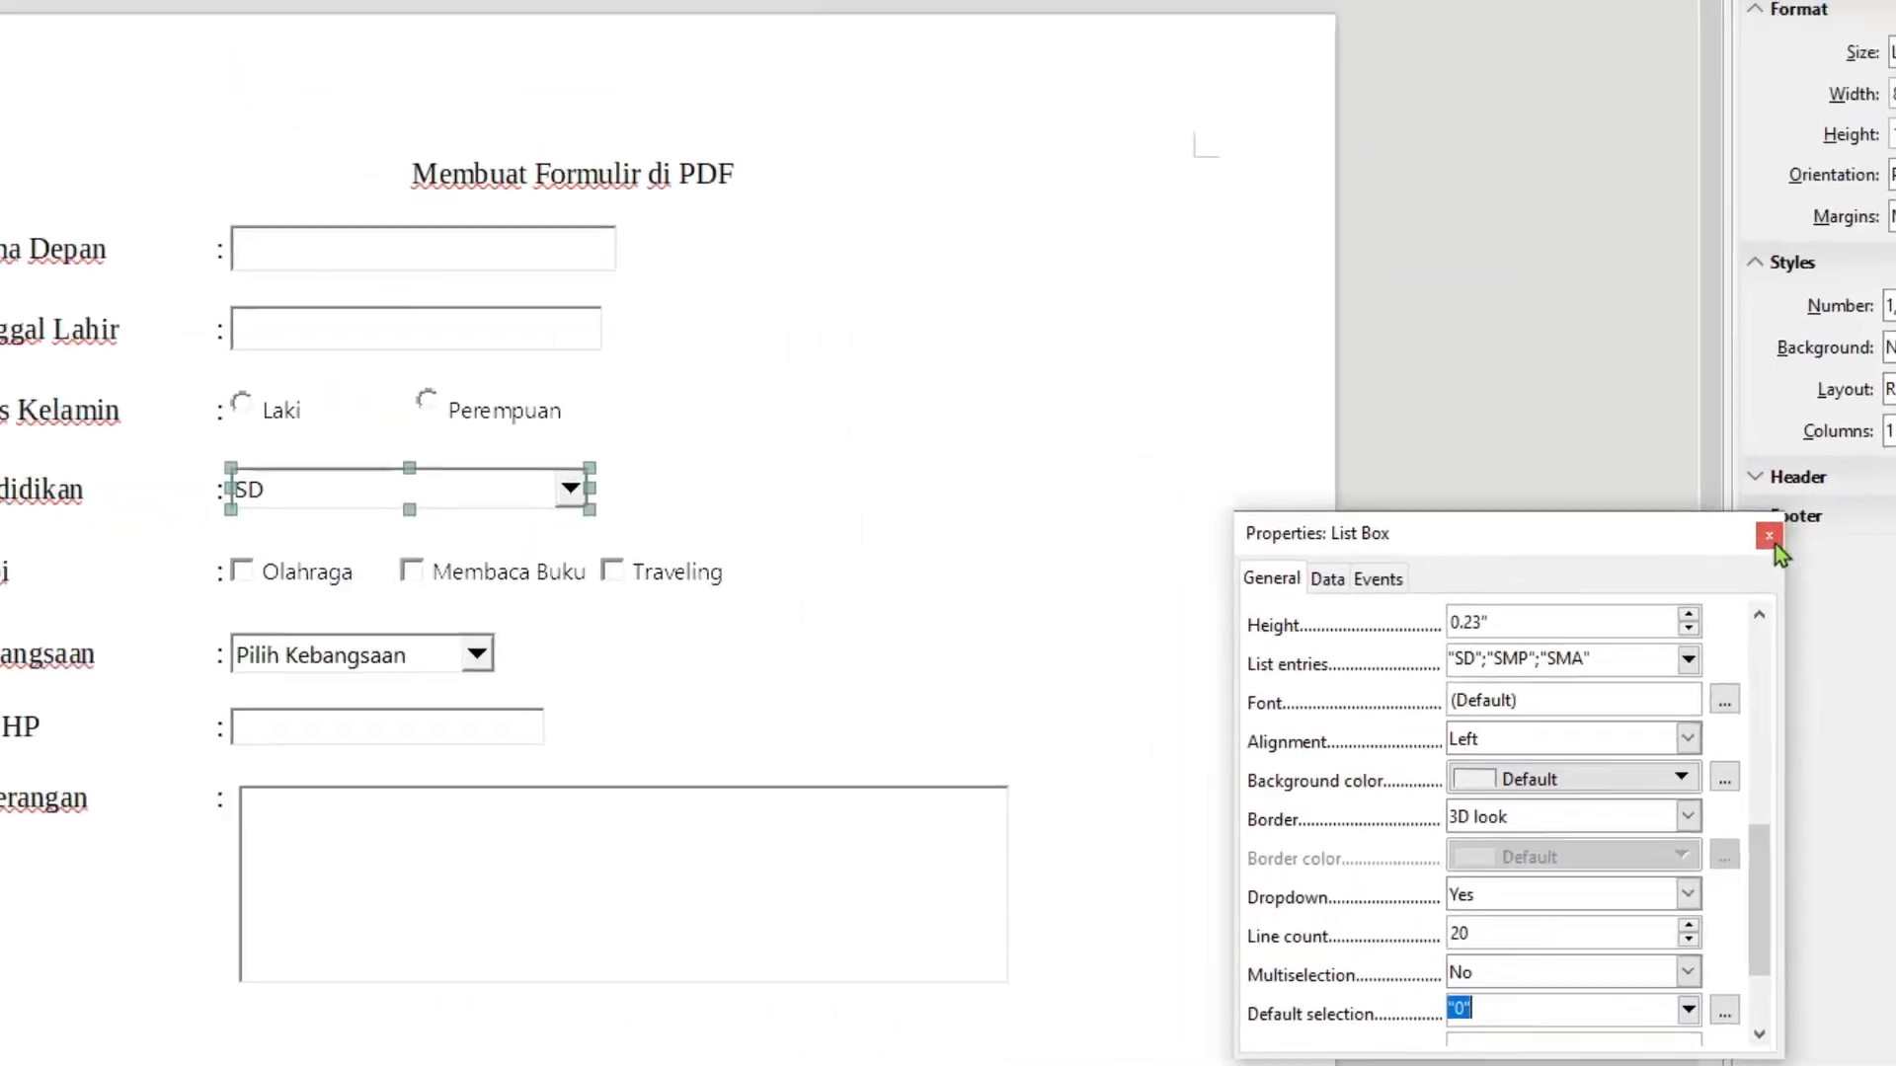
pyautogui.click(1768, 536)
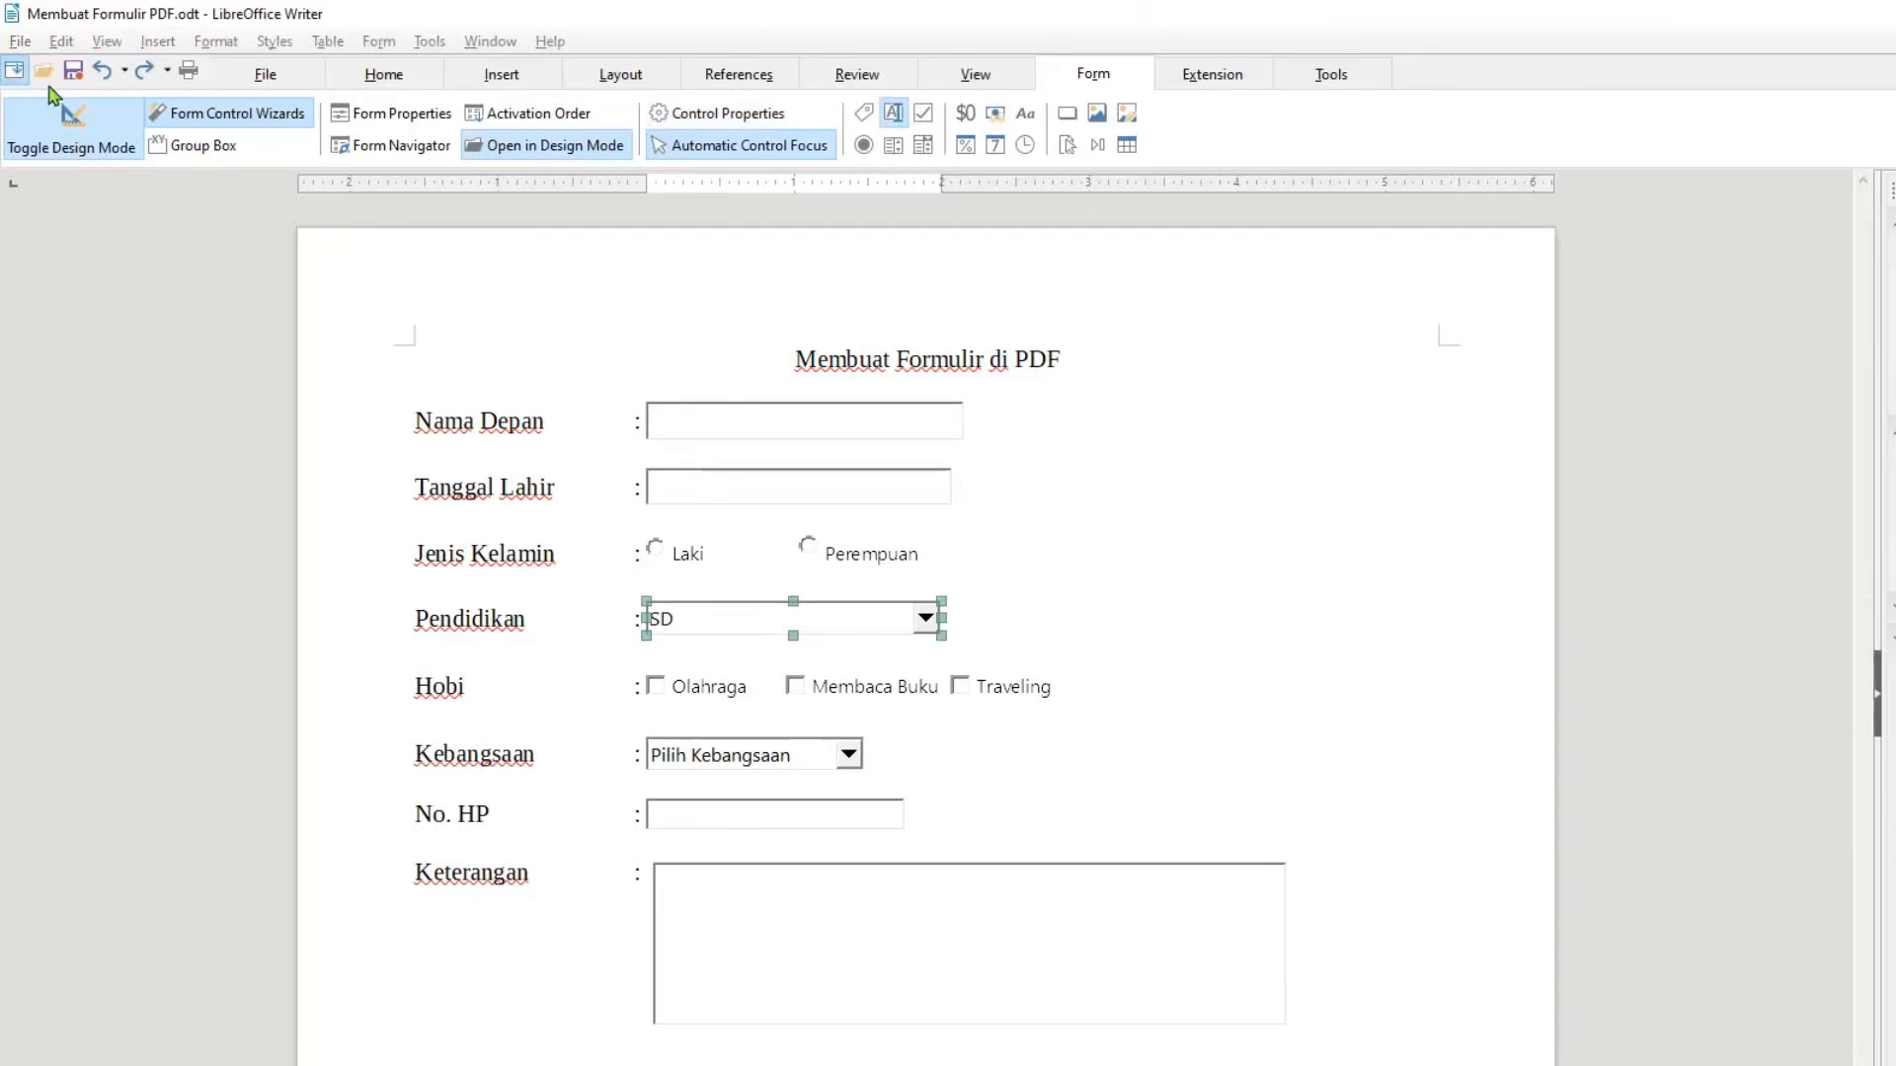
# - Export the updated form to Membuat Formulir PDF.pdf with PDF form creation enabled, overwriting the earlier export
pyautogui.click(24, 44)
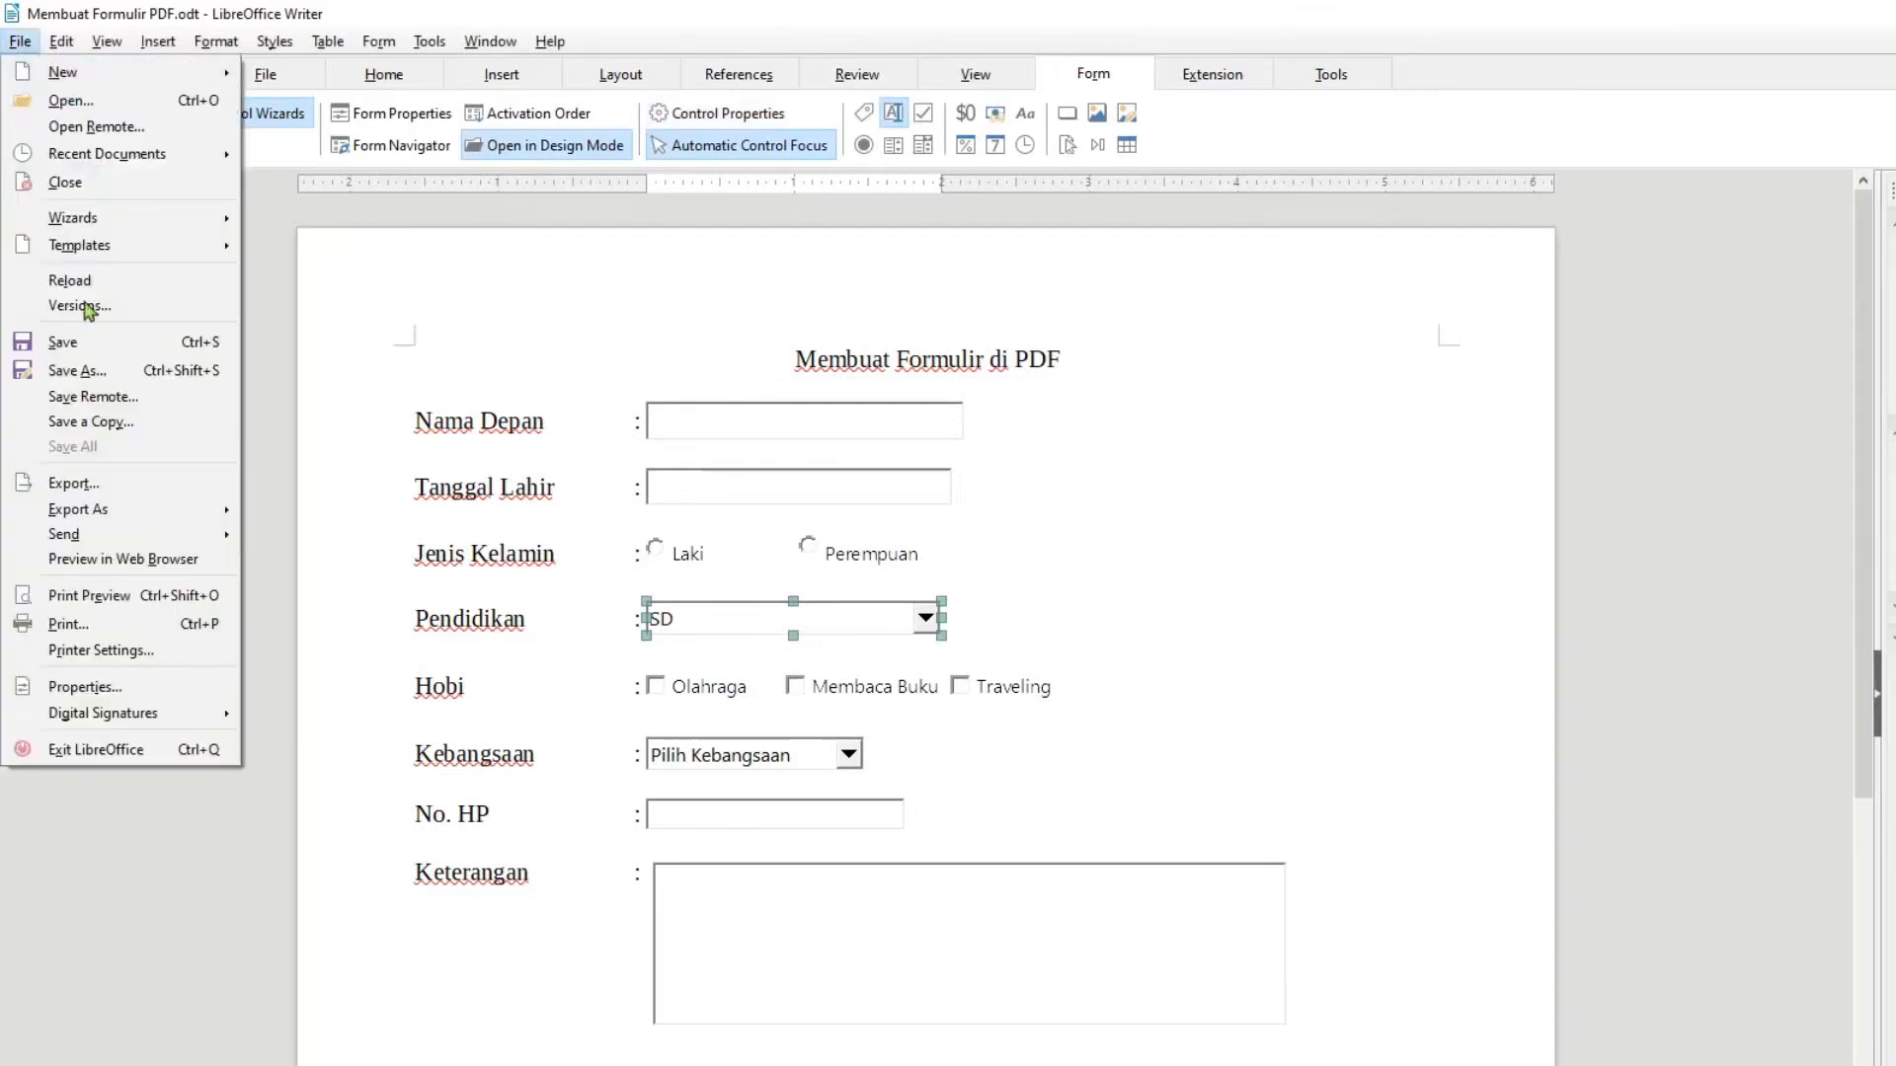
pyautogui.moveTo(152, 508)
pyautogui.click(293, 509)
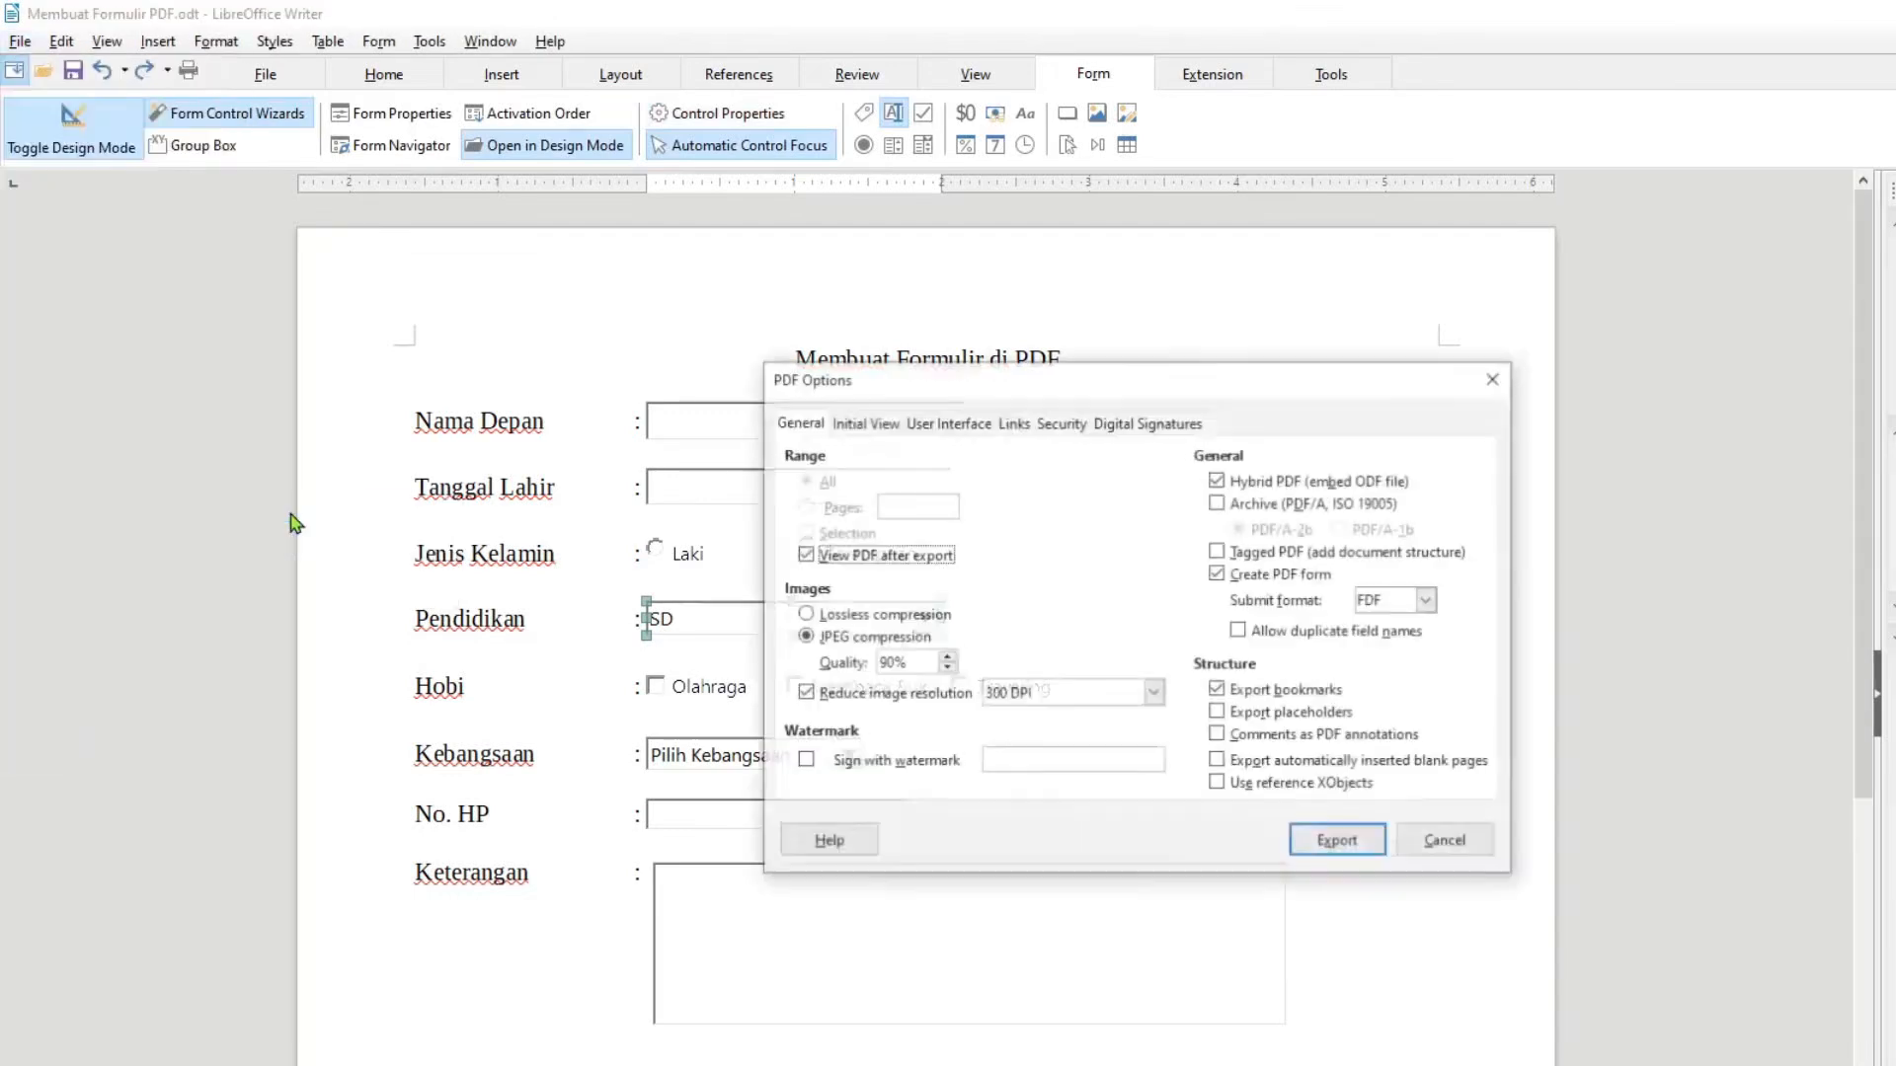
pyautogui.click(1318, 841)
pyautogui.press('Return')
pyautogui.click(1192, 638)
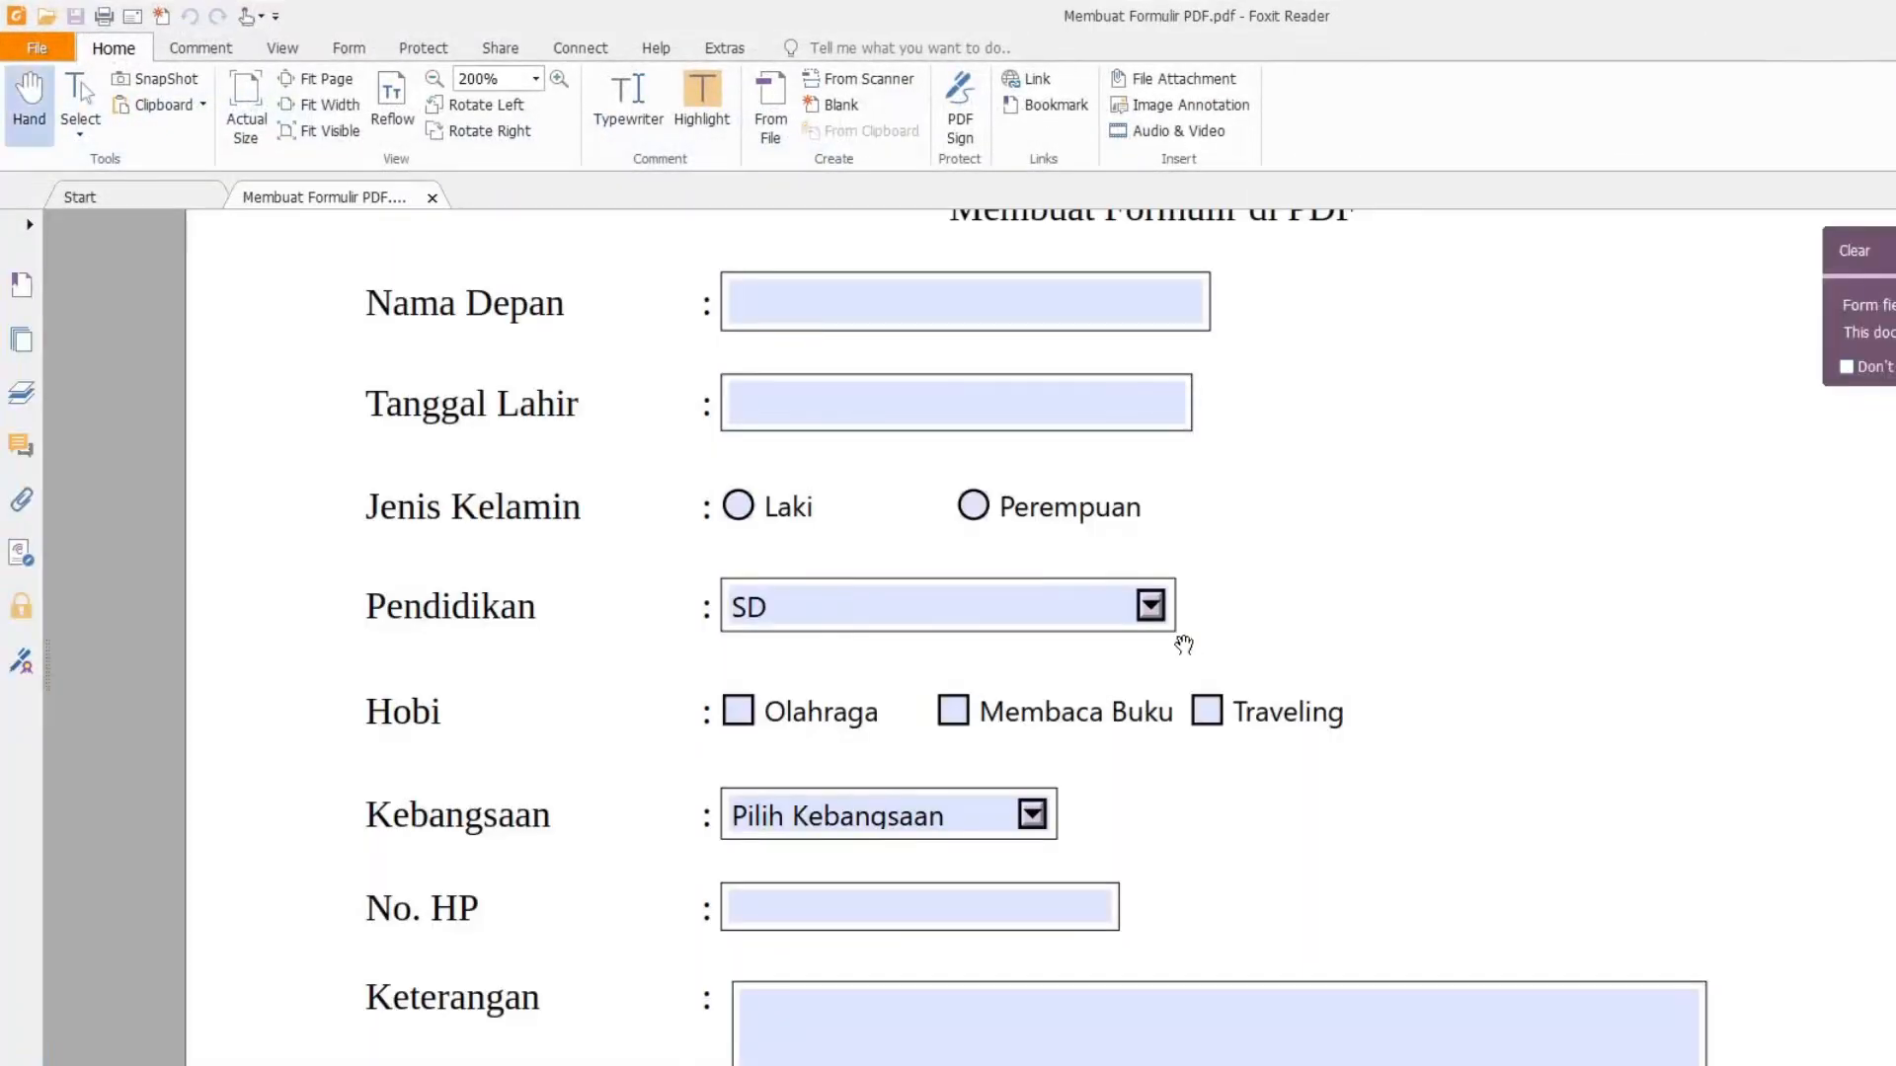
# - In Foxit Reader, place the cursor in Nama Depan and Tanggal Lahir, and test Jenis Kelamin with Perempuan, Laki and Perempuan again
pyautogui.click(907, 319)
pyautogui.click(883, 406)
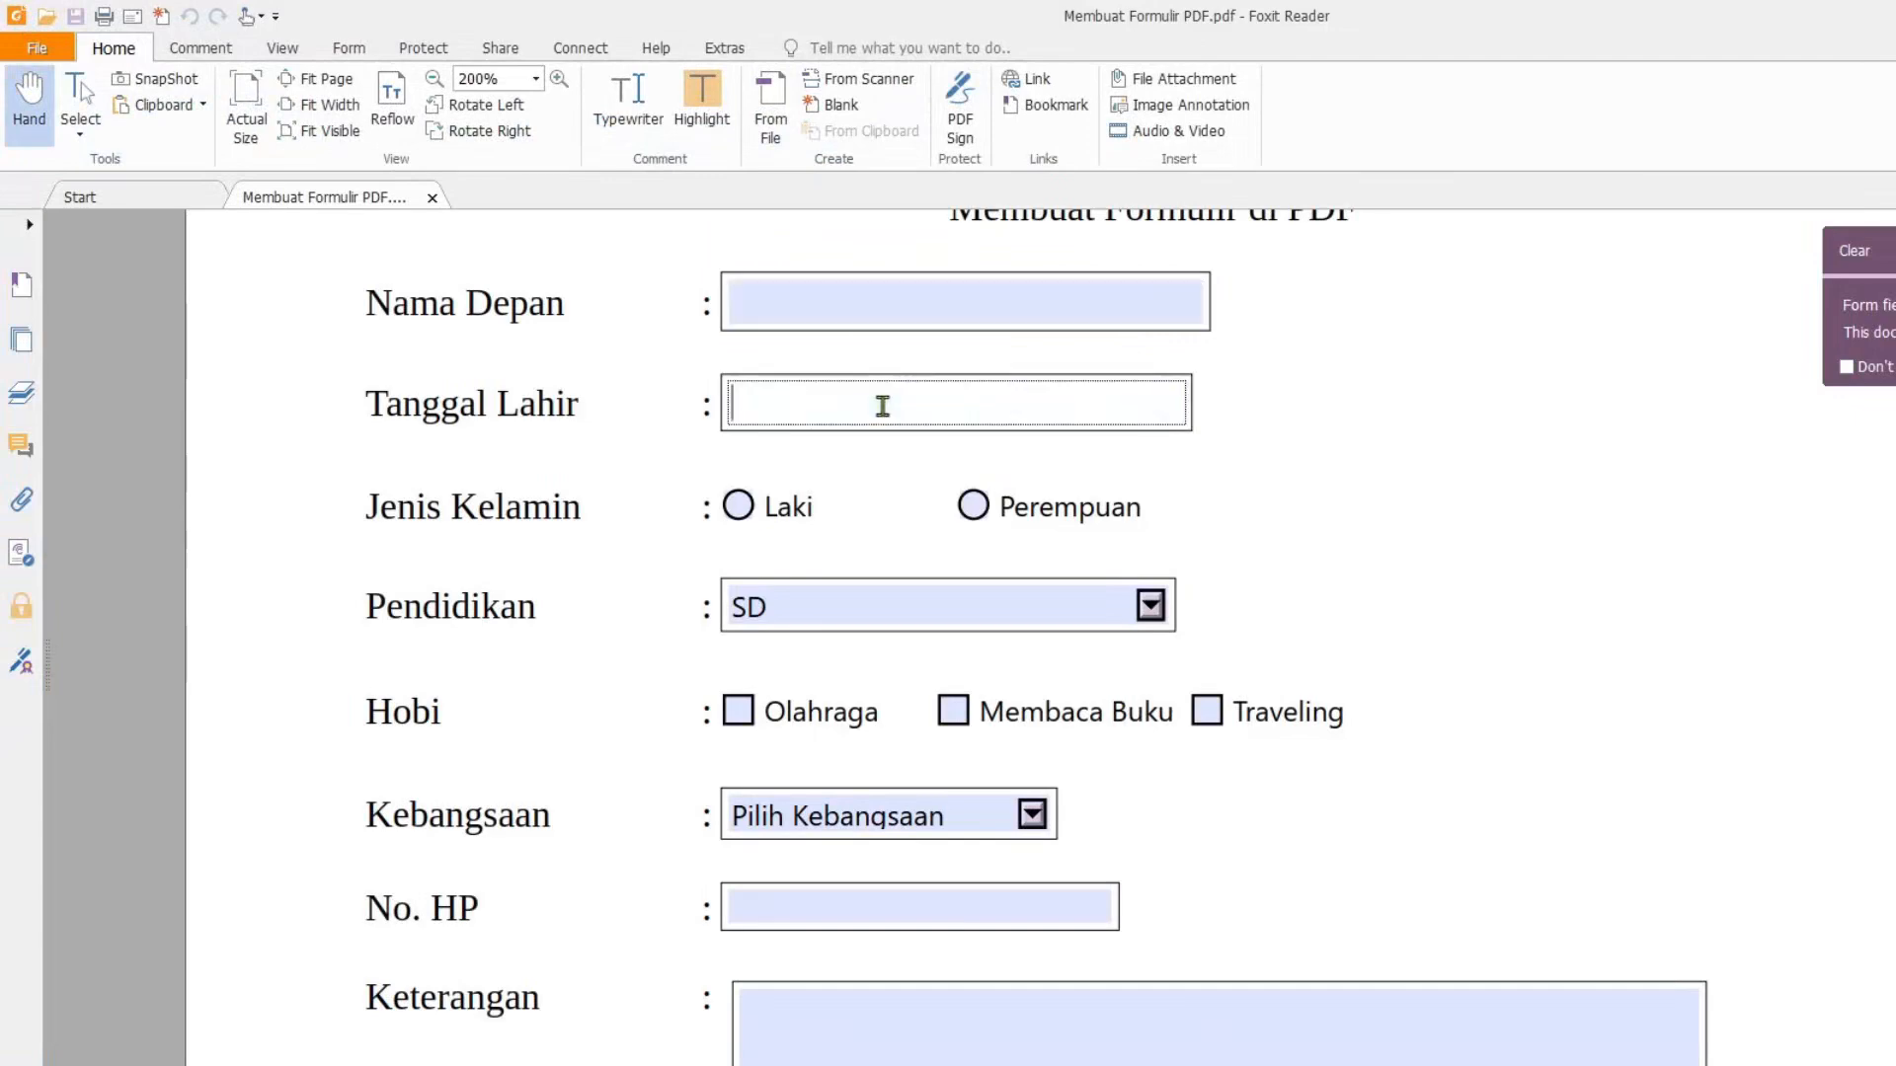
pyautogui.click(975, 506)
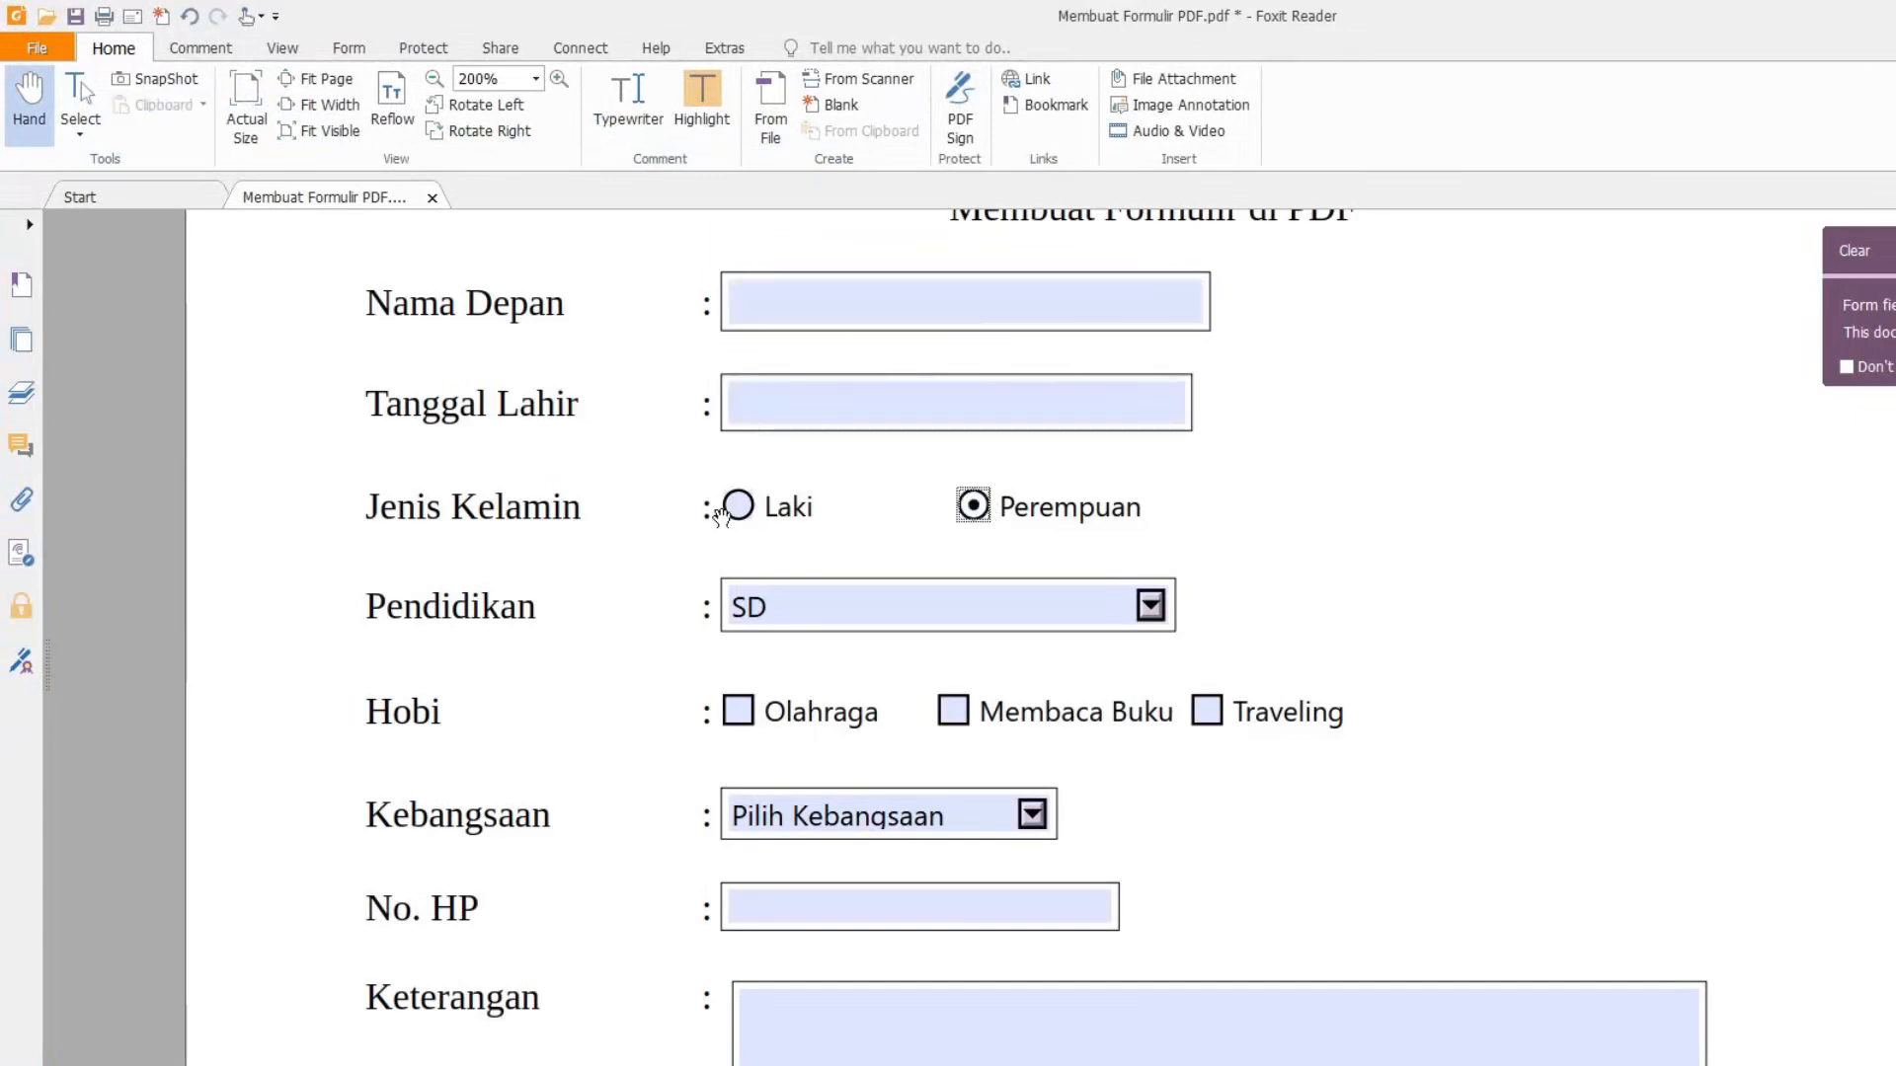
pyautogui.click(739, 507)
pyautogui.click(973, 507)
# - Test the Pendidikan list by choosing SMP and finally SMA
pyautogui.click(1147, 608)
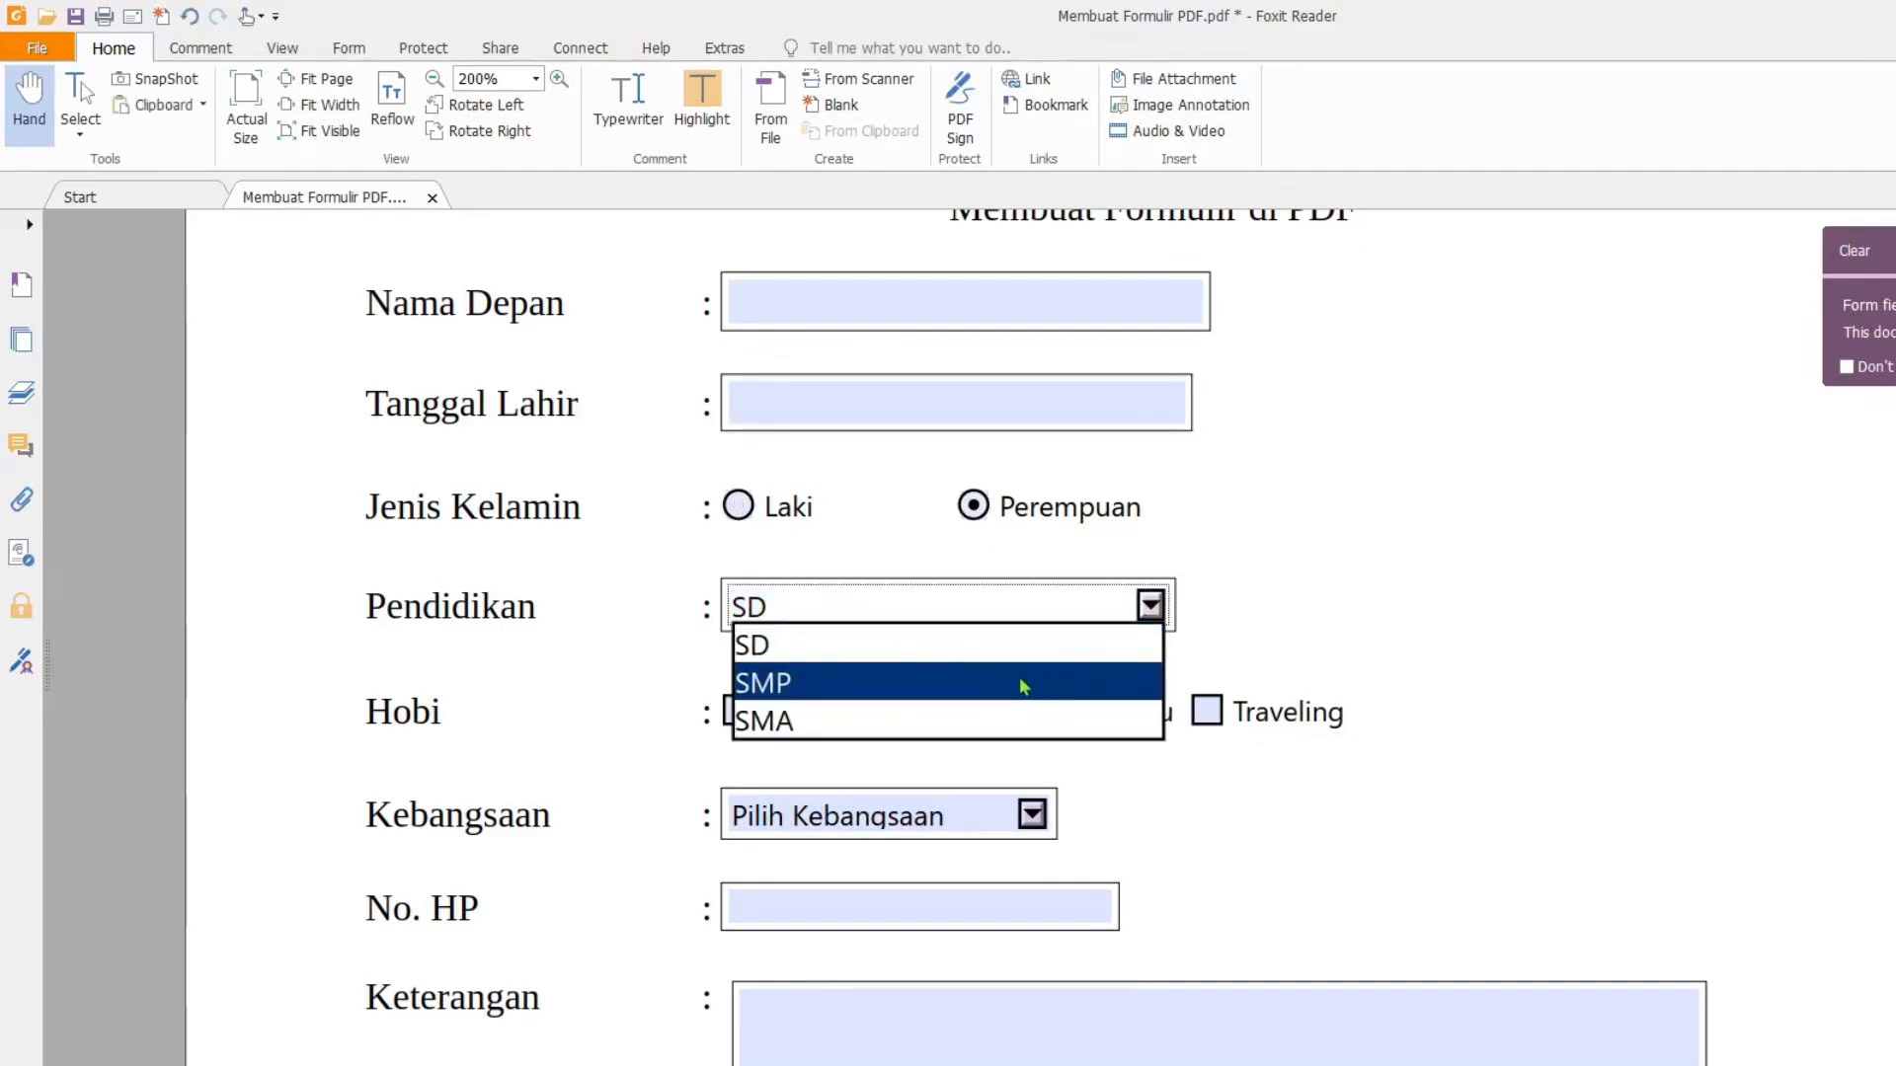
pyautogui.click(1023, 685)
pyautogui.click(1148, 606)
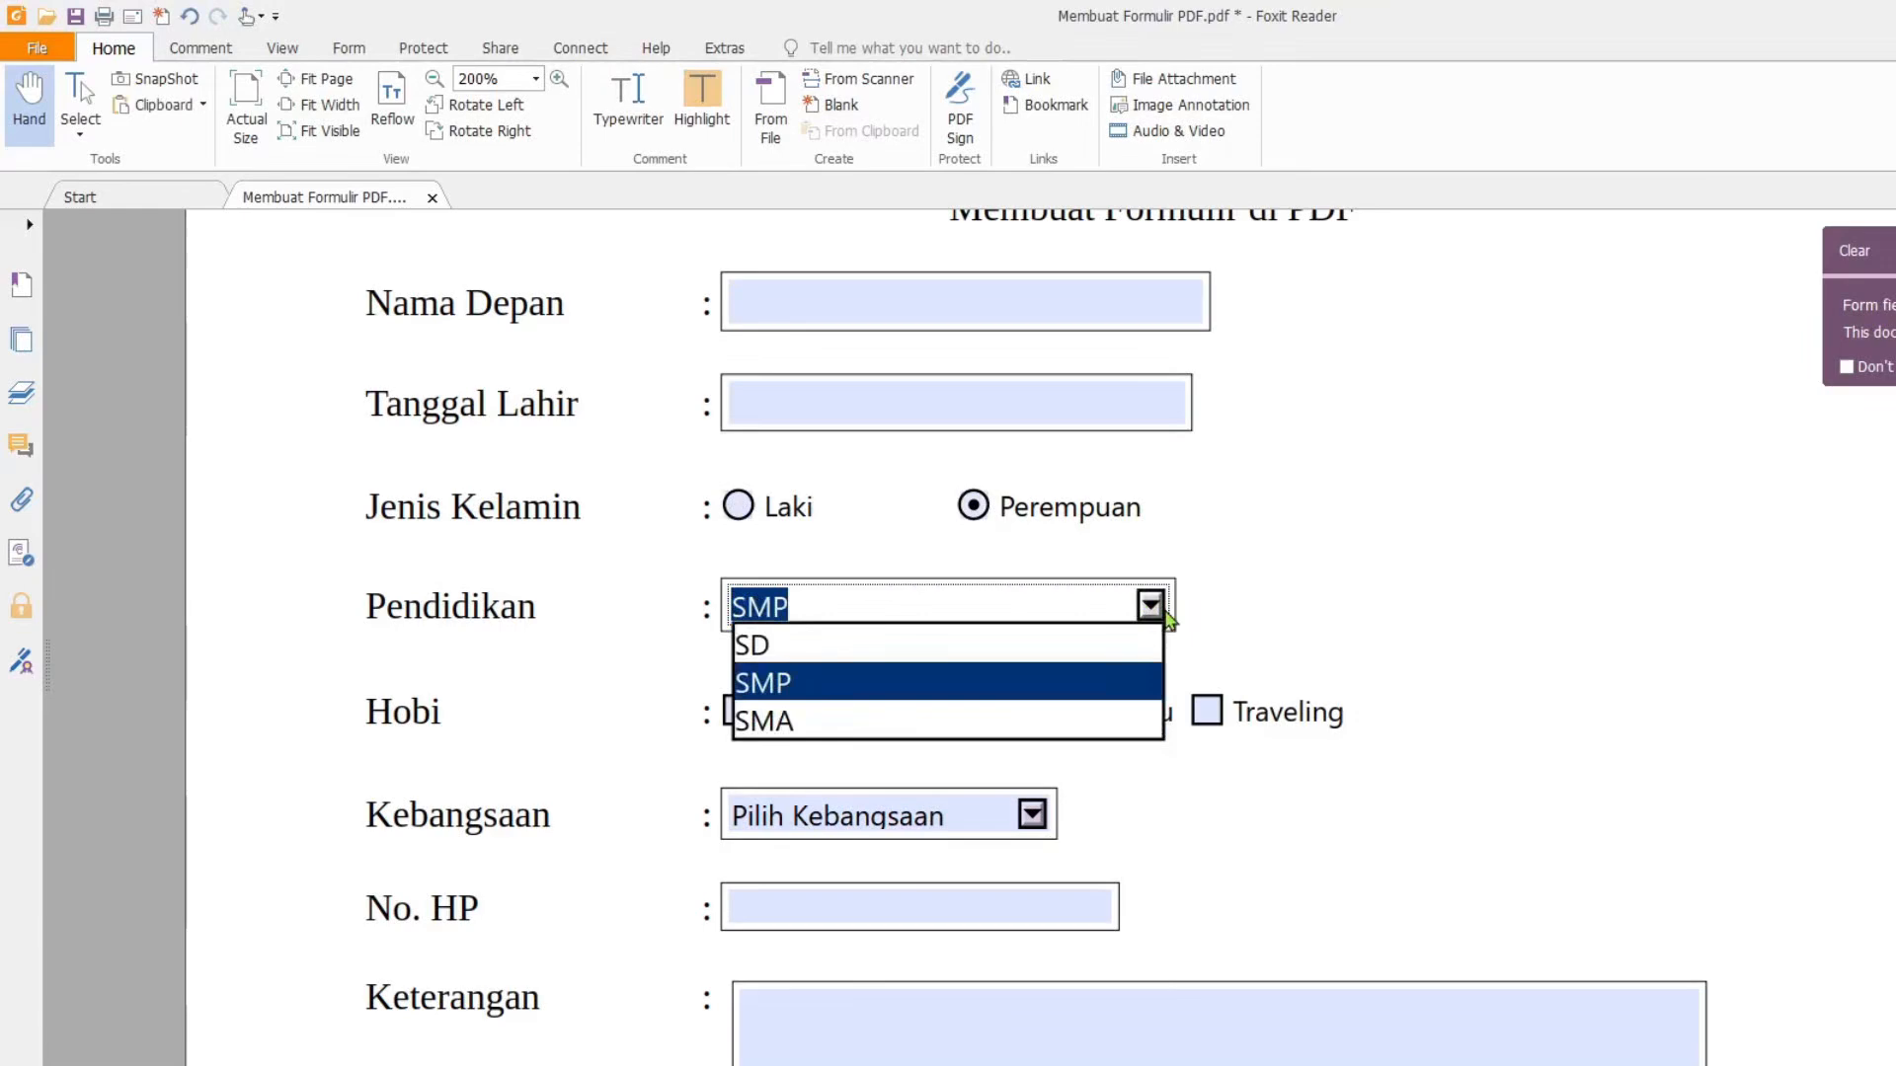
pyautogui.click(1067, 727)
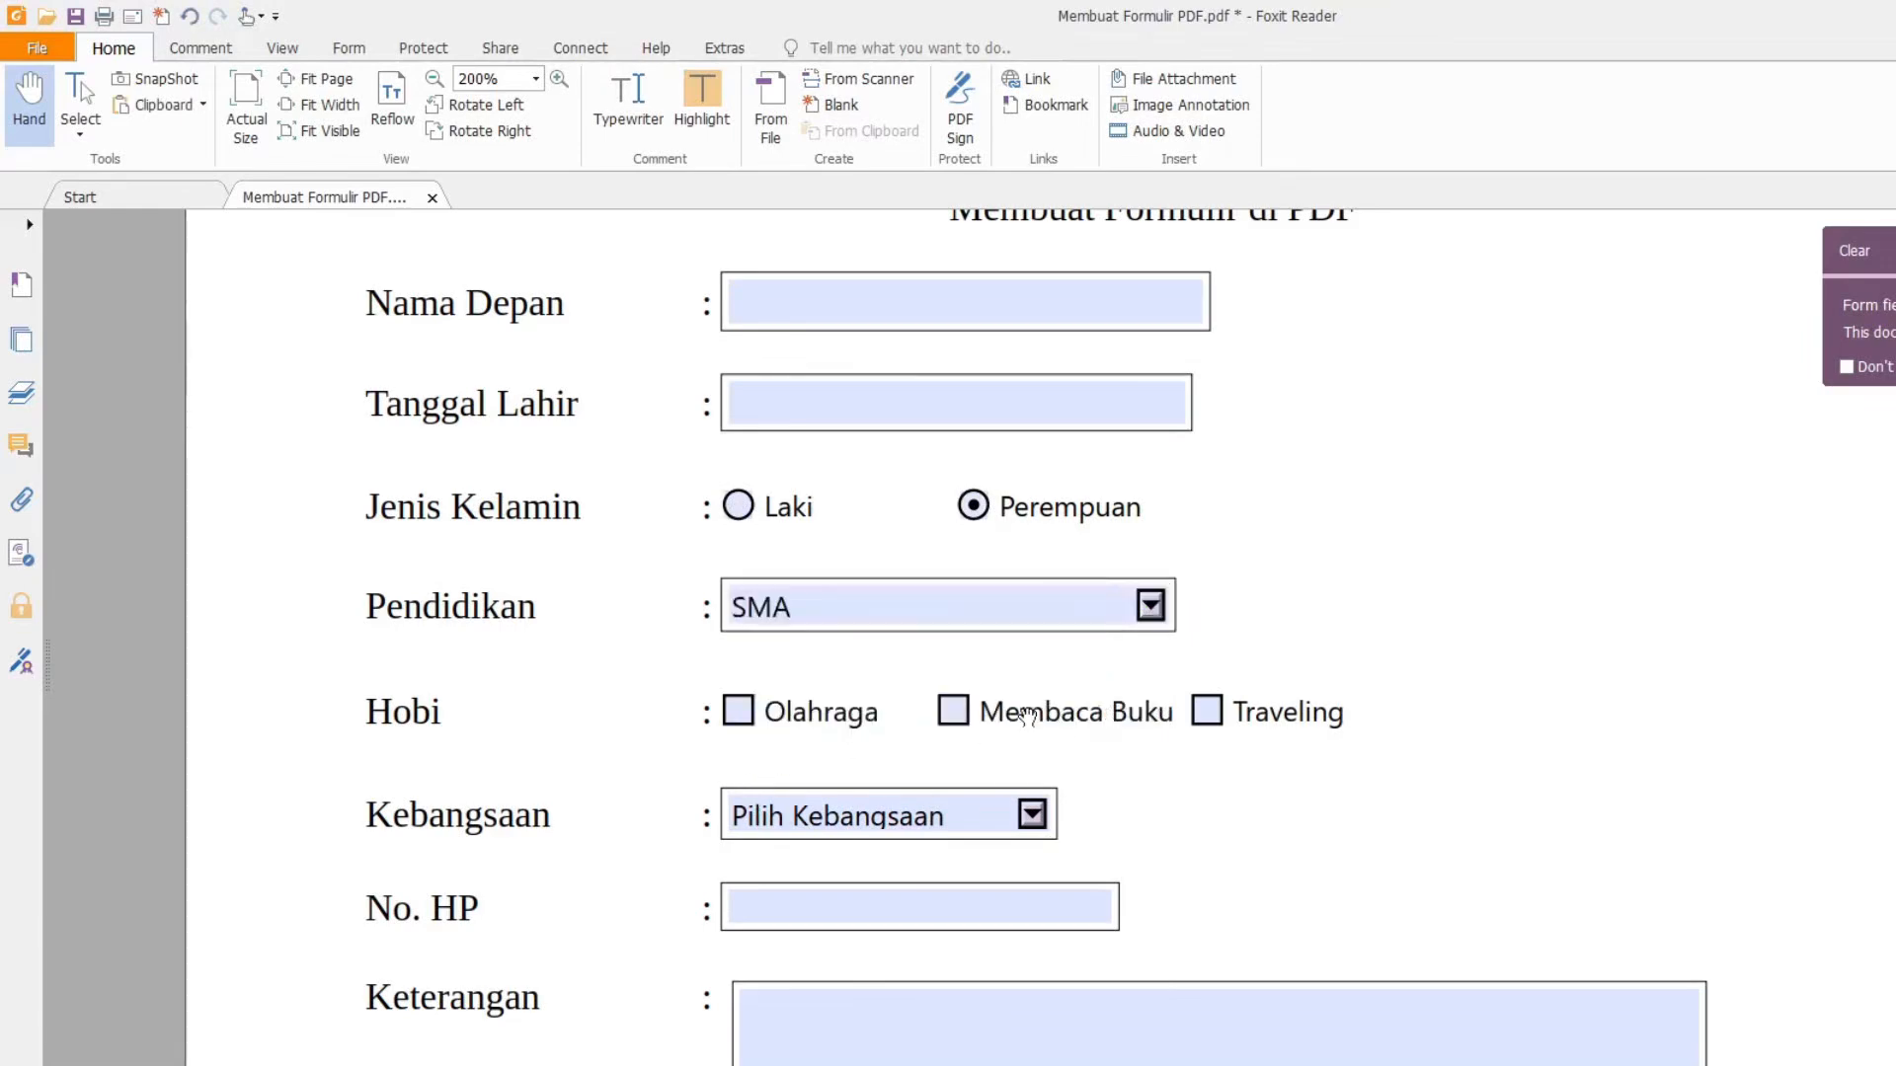
# - Tick Membaca Buku, view the Kebangsaan choices without picking one, and place the cursor in the Keterangan field
pyautogui.click(952, 710)
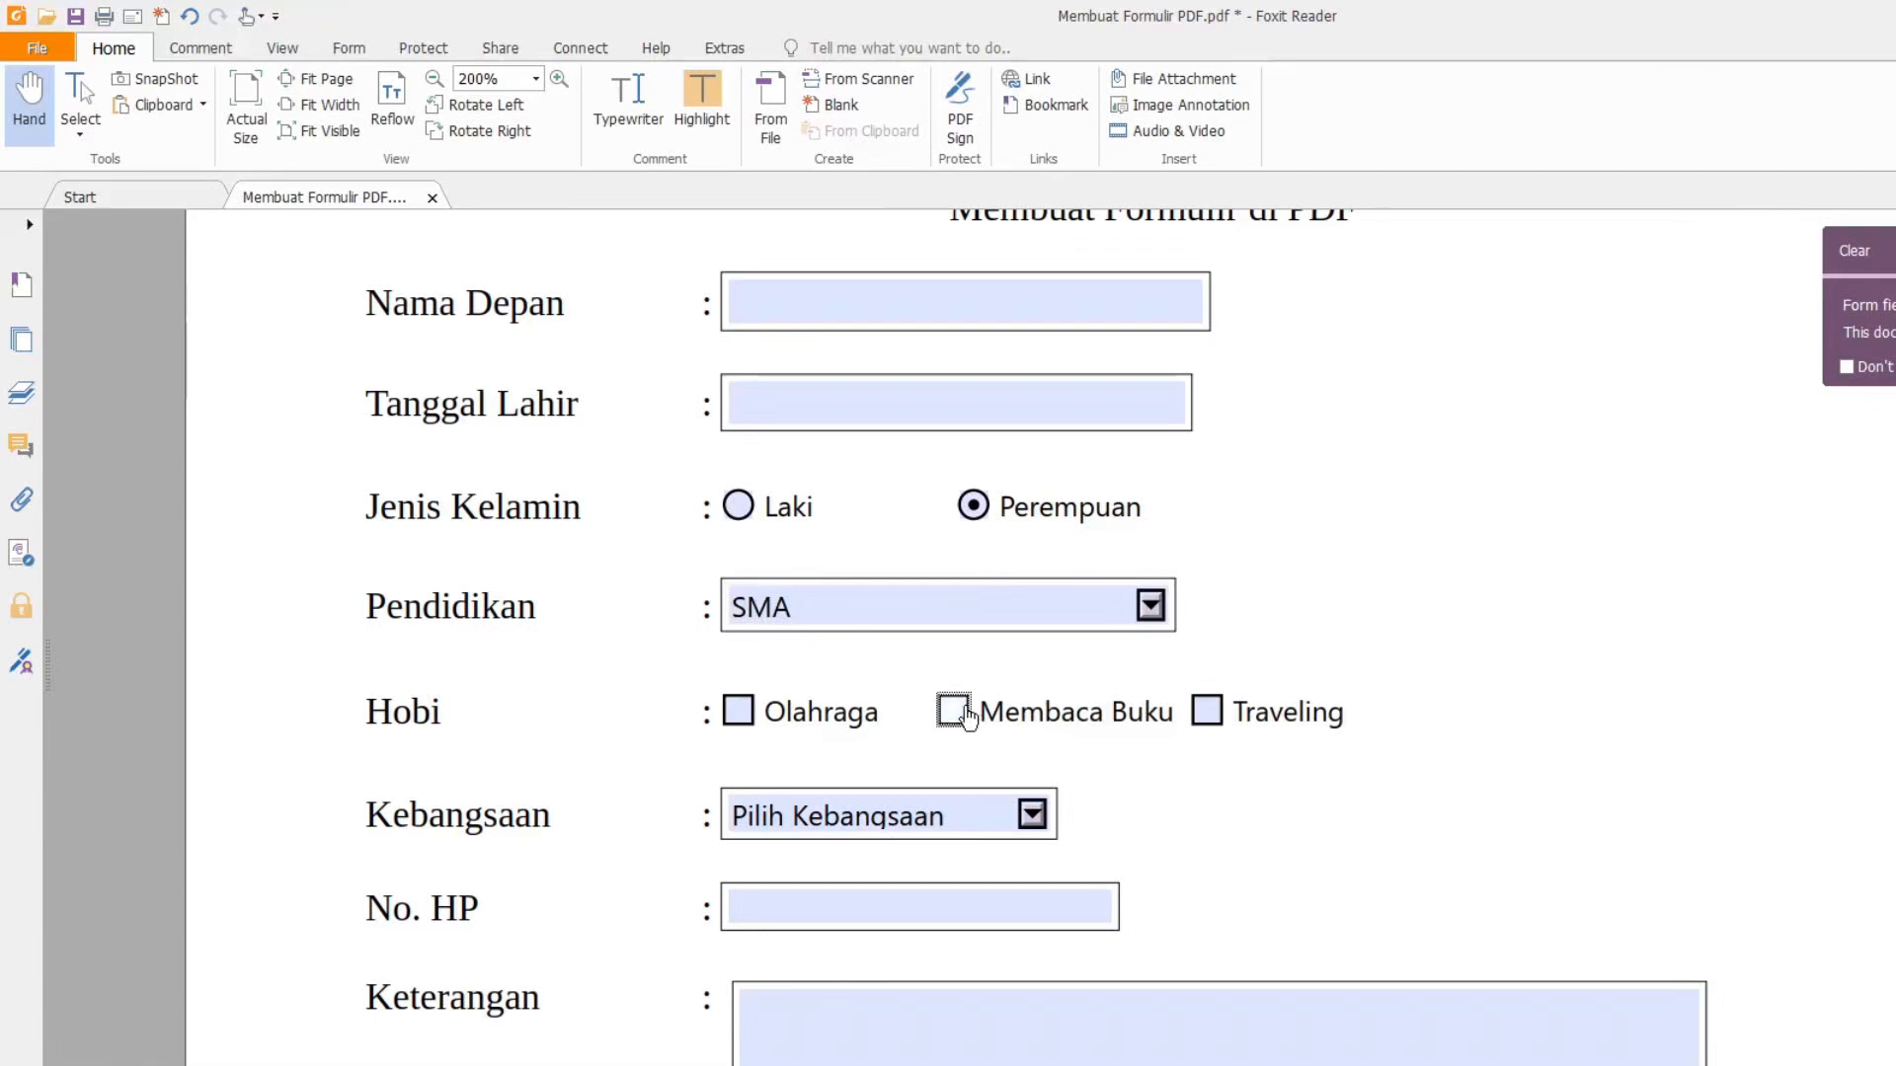
pyautogui.click(1032, 813)
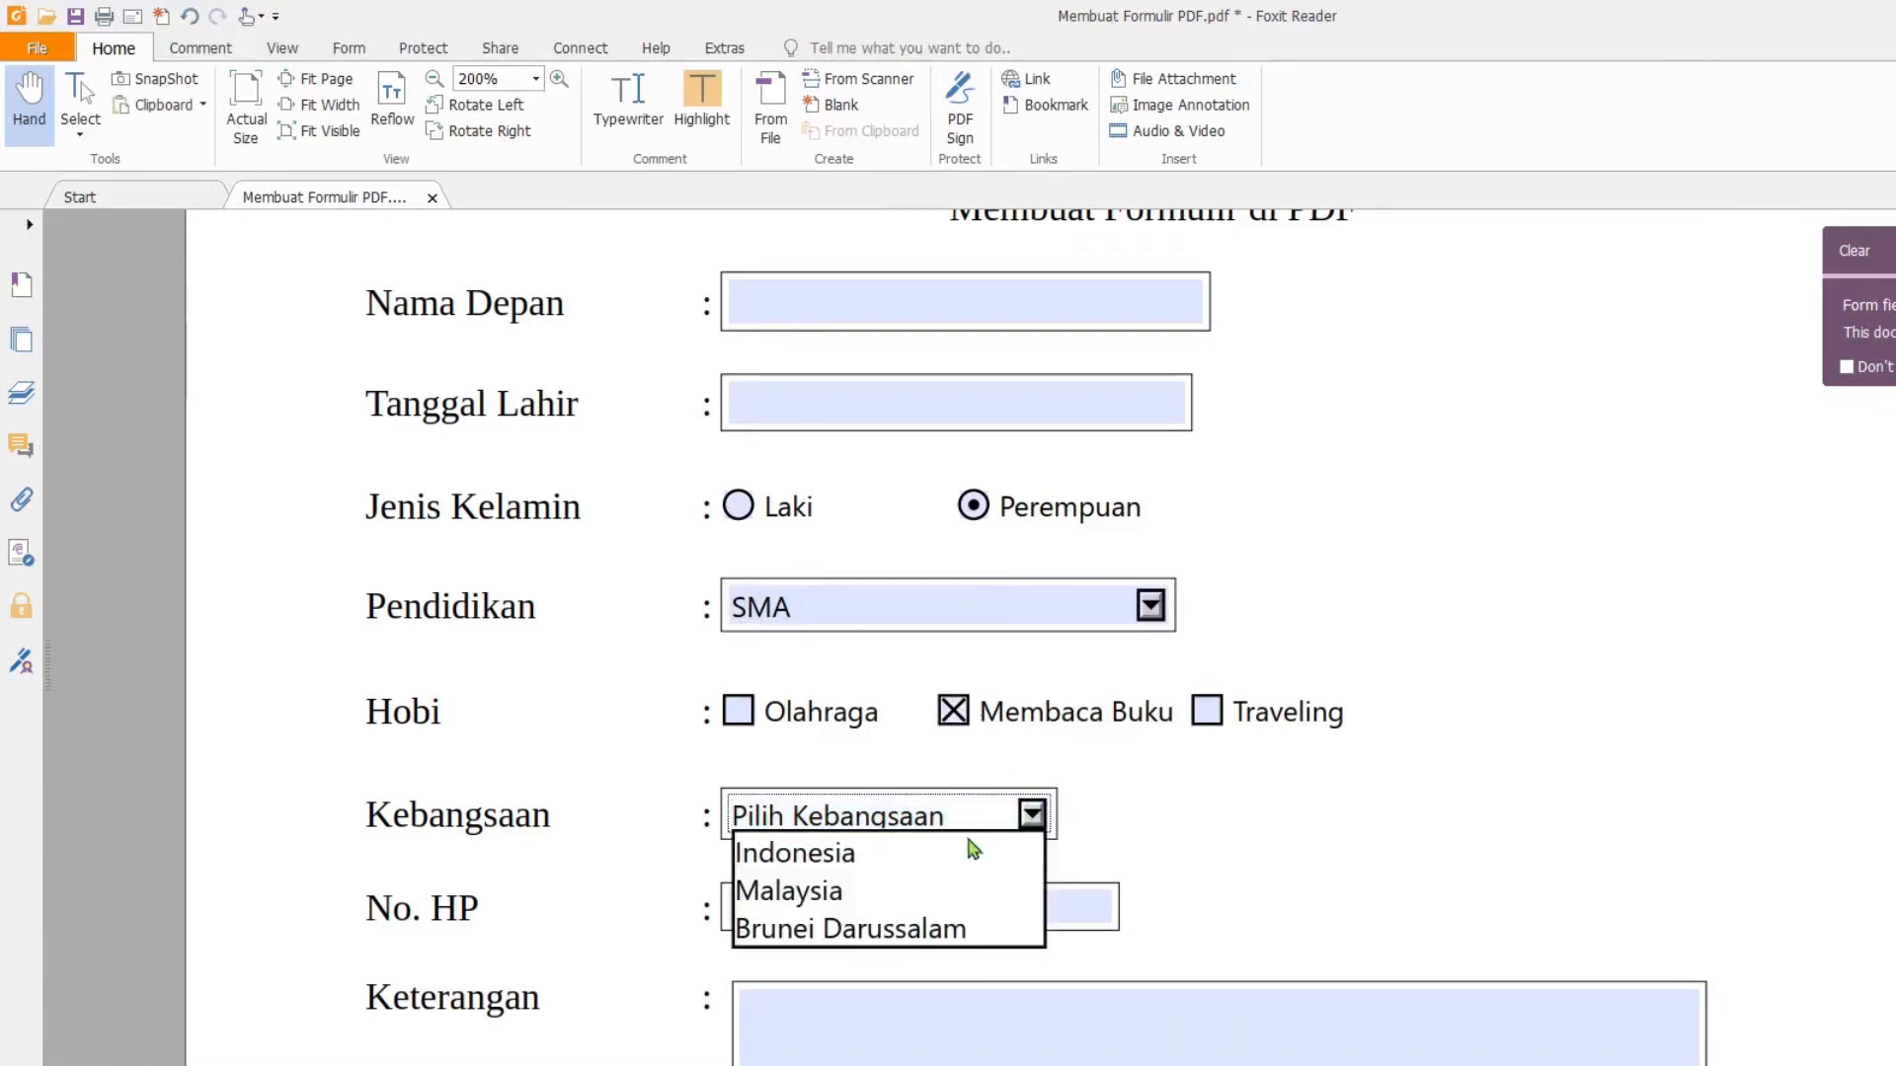
pyautogui.click(1288, 928)
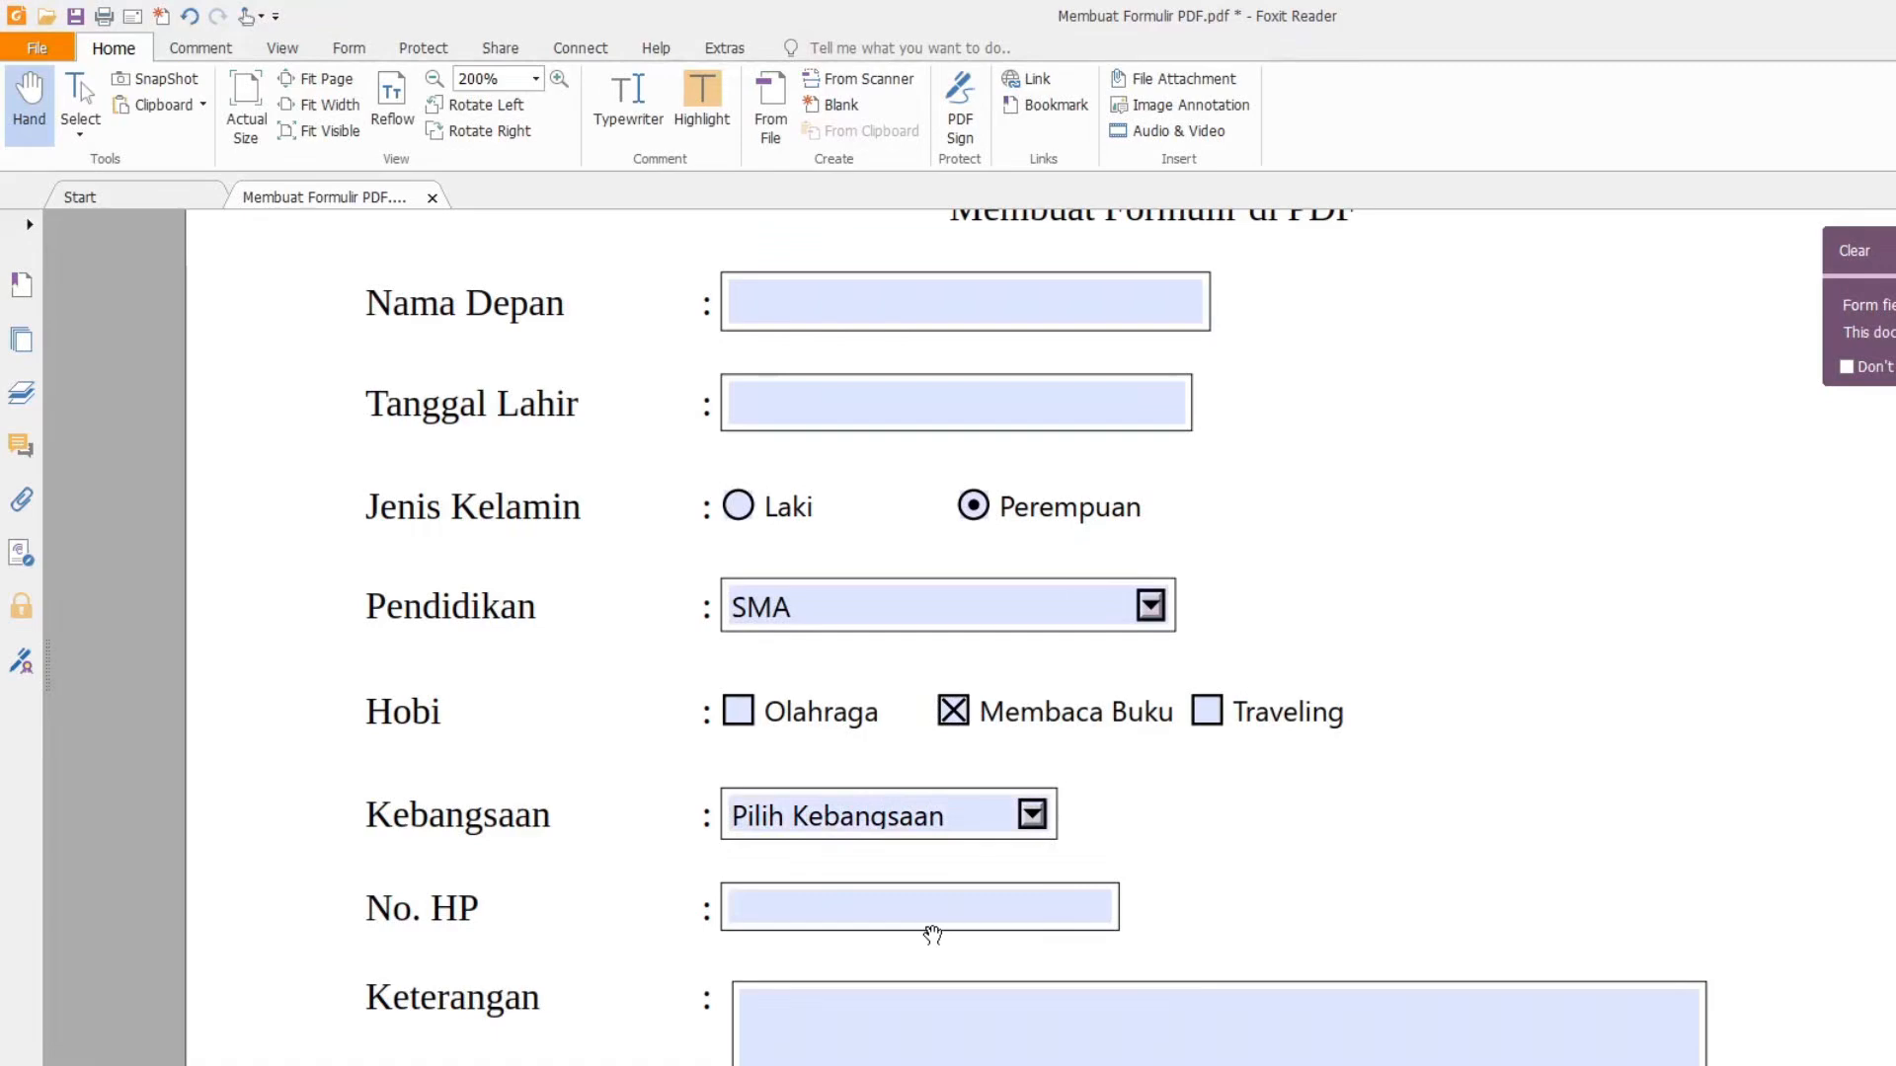
pyautogui.click(922, 1031)
pyautogui.scroll(-5, 1185, 669)
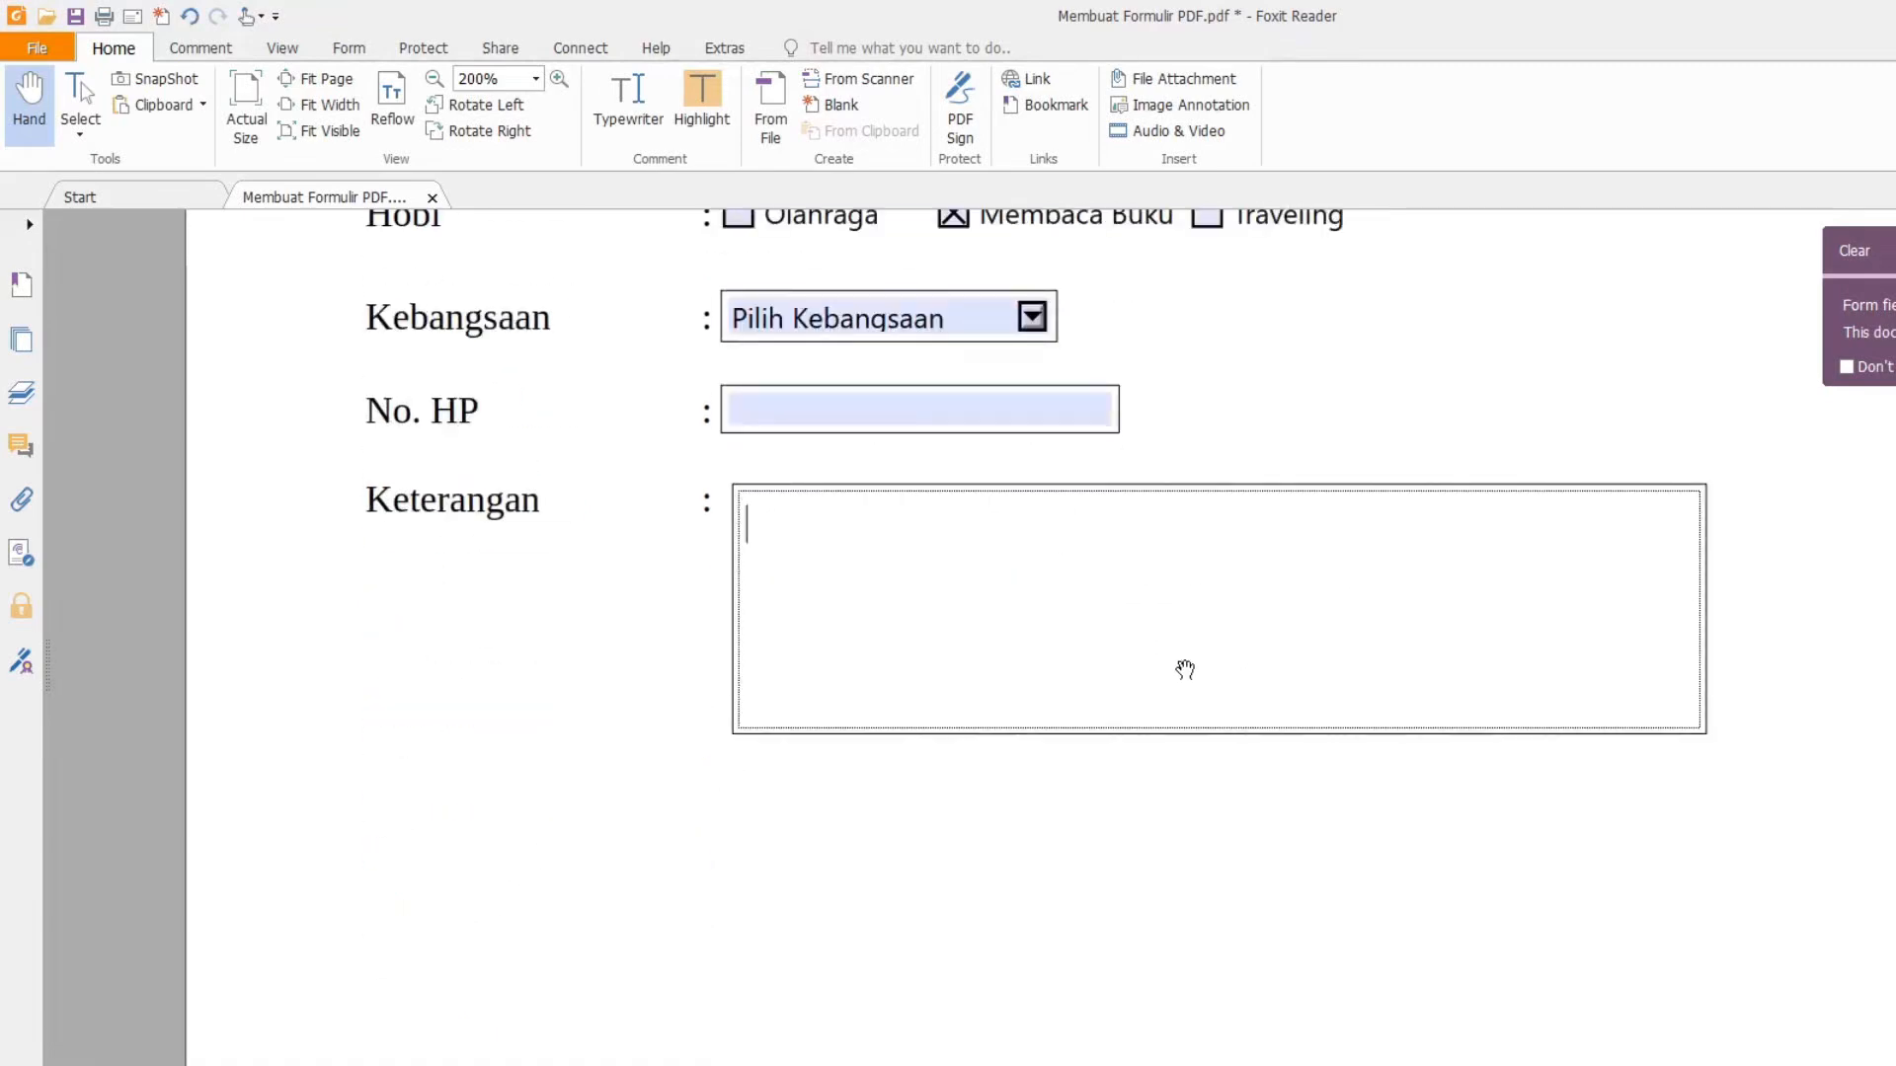
pyautogui.scroll(-2, 1185, 669)
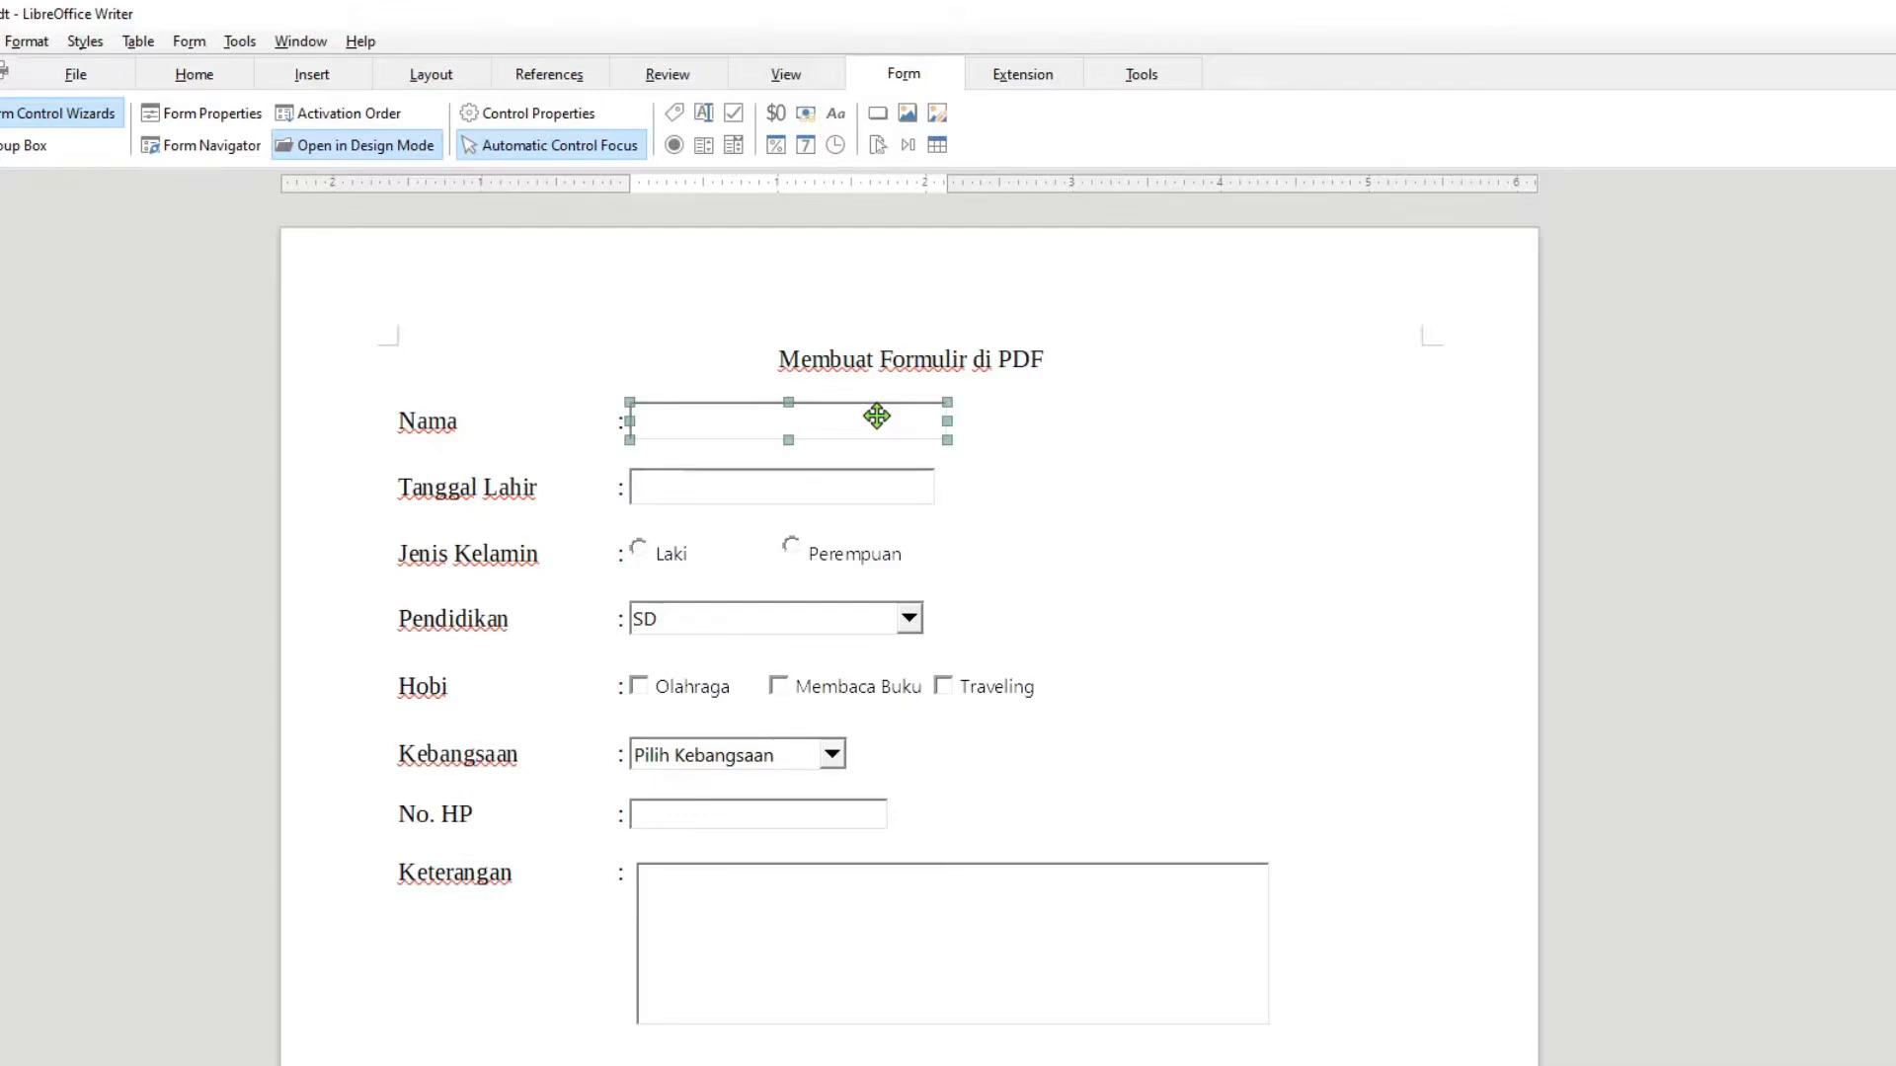
# - Back in Writer, open the properties of the Nama text box and set its maximum text length to 30
pyautogui.doubleClick(876, 416)
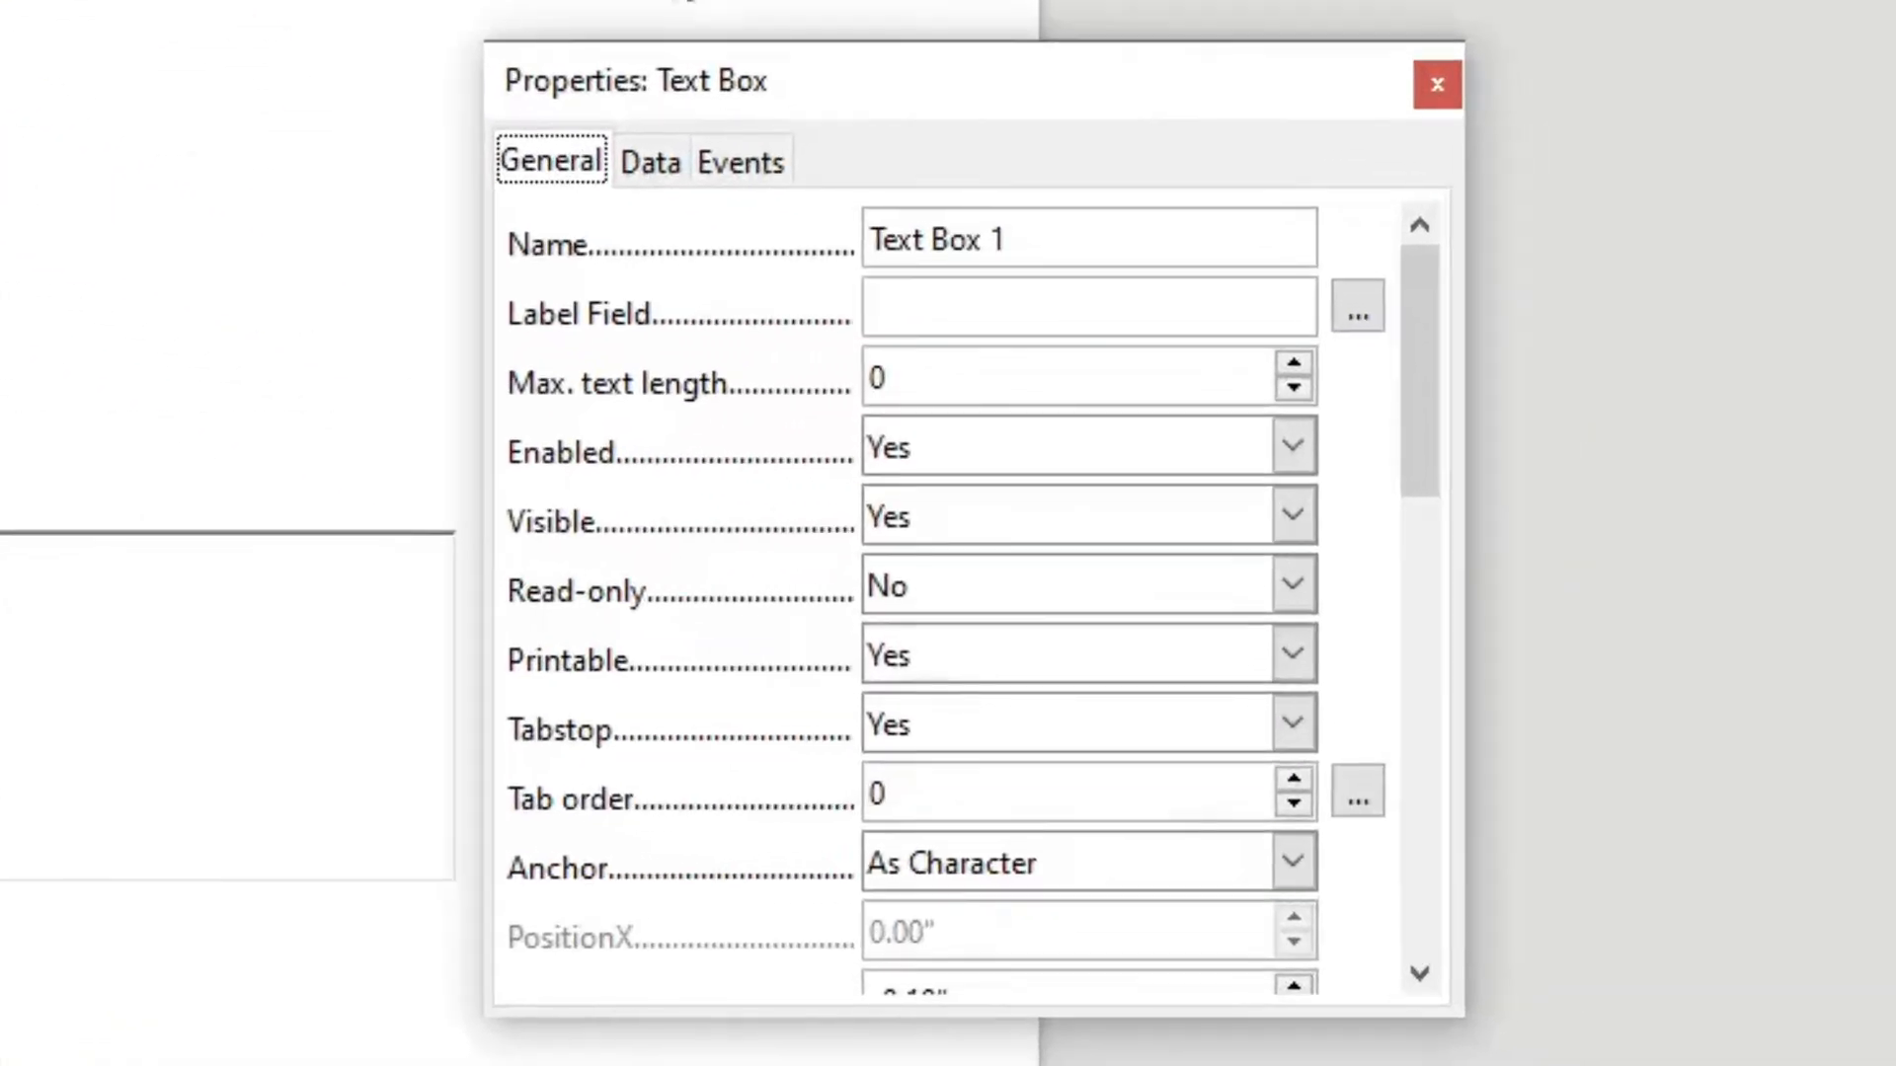
pyautogui.click(909, 390)
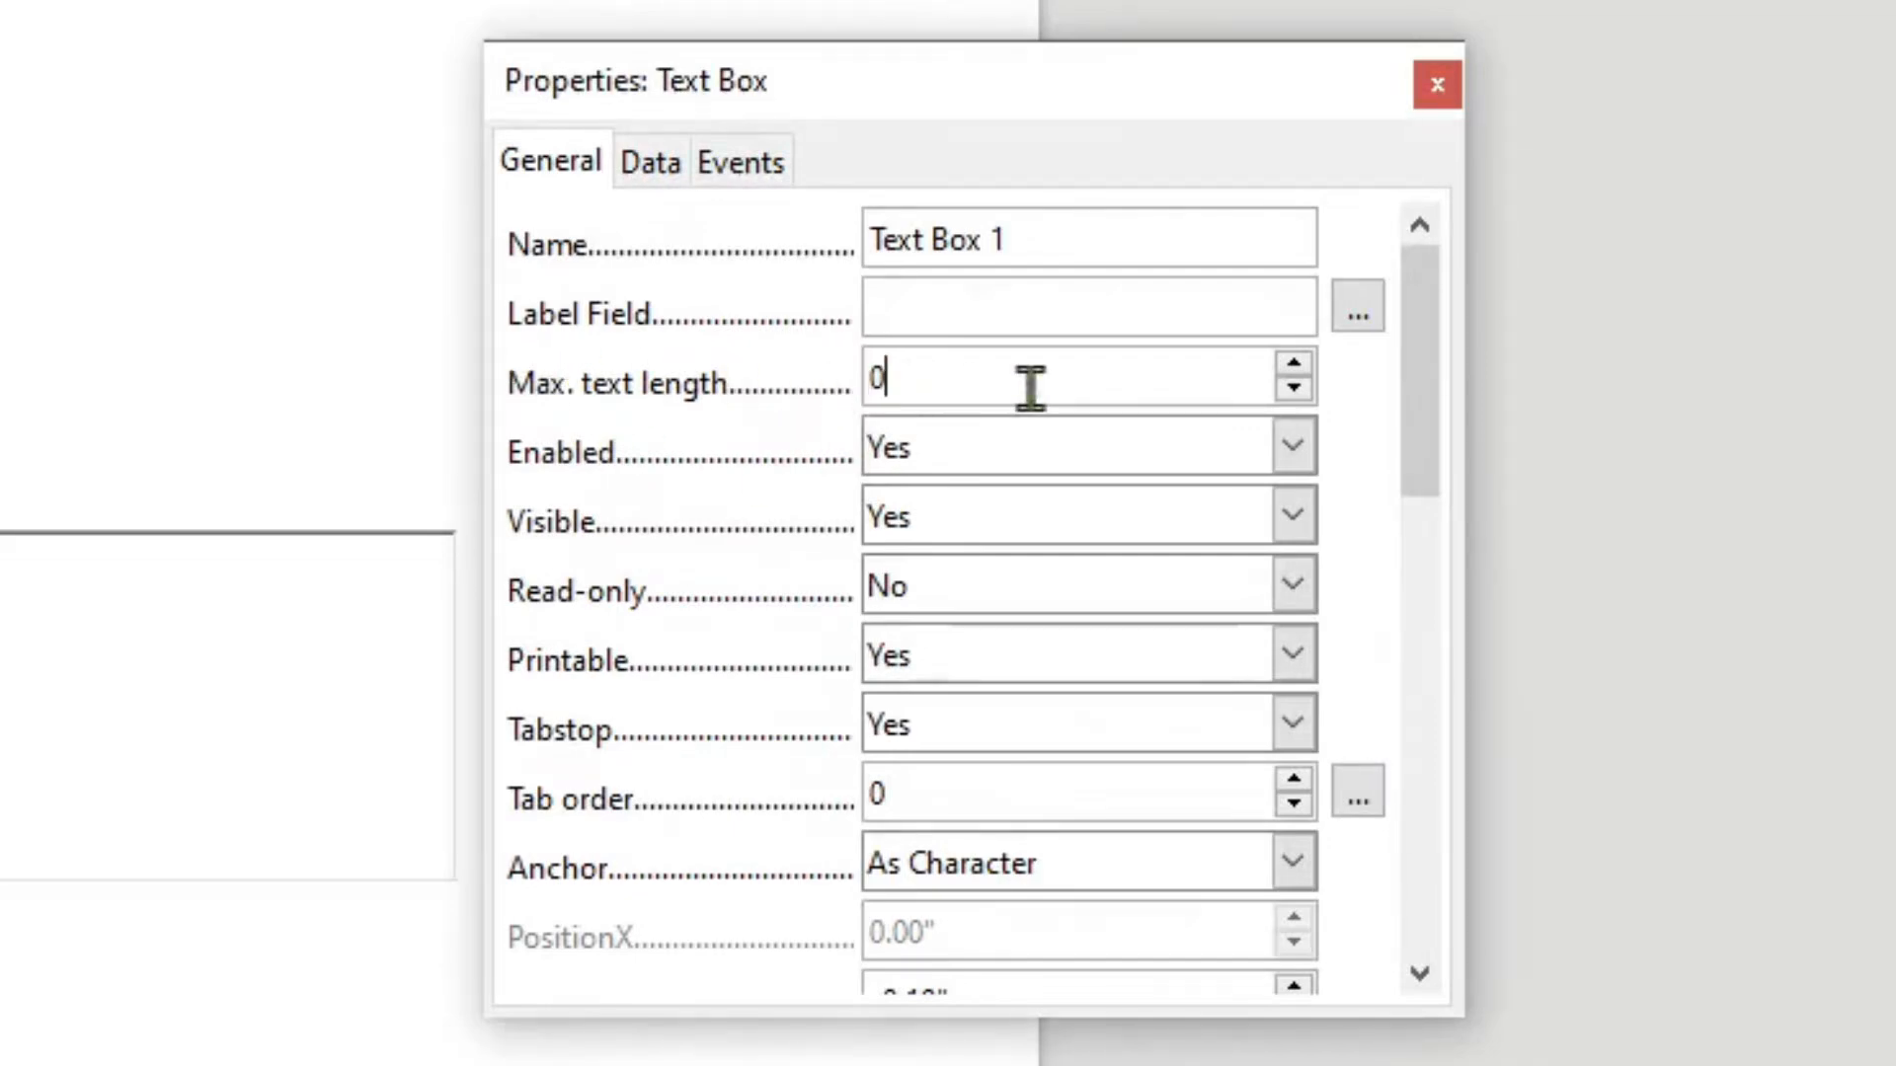
pyautogui.press('Home')
pyautogui.write('3')
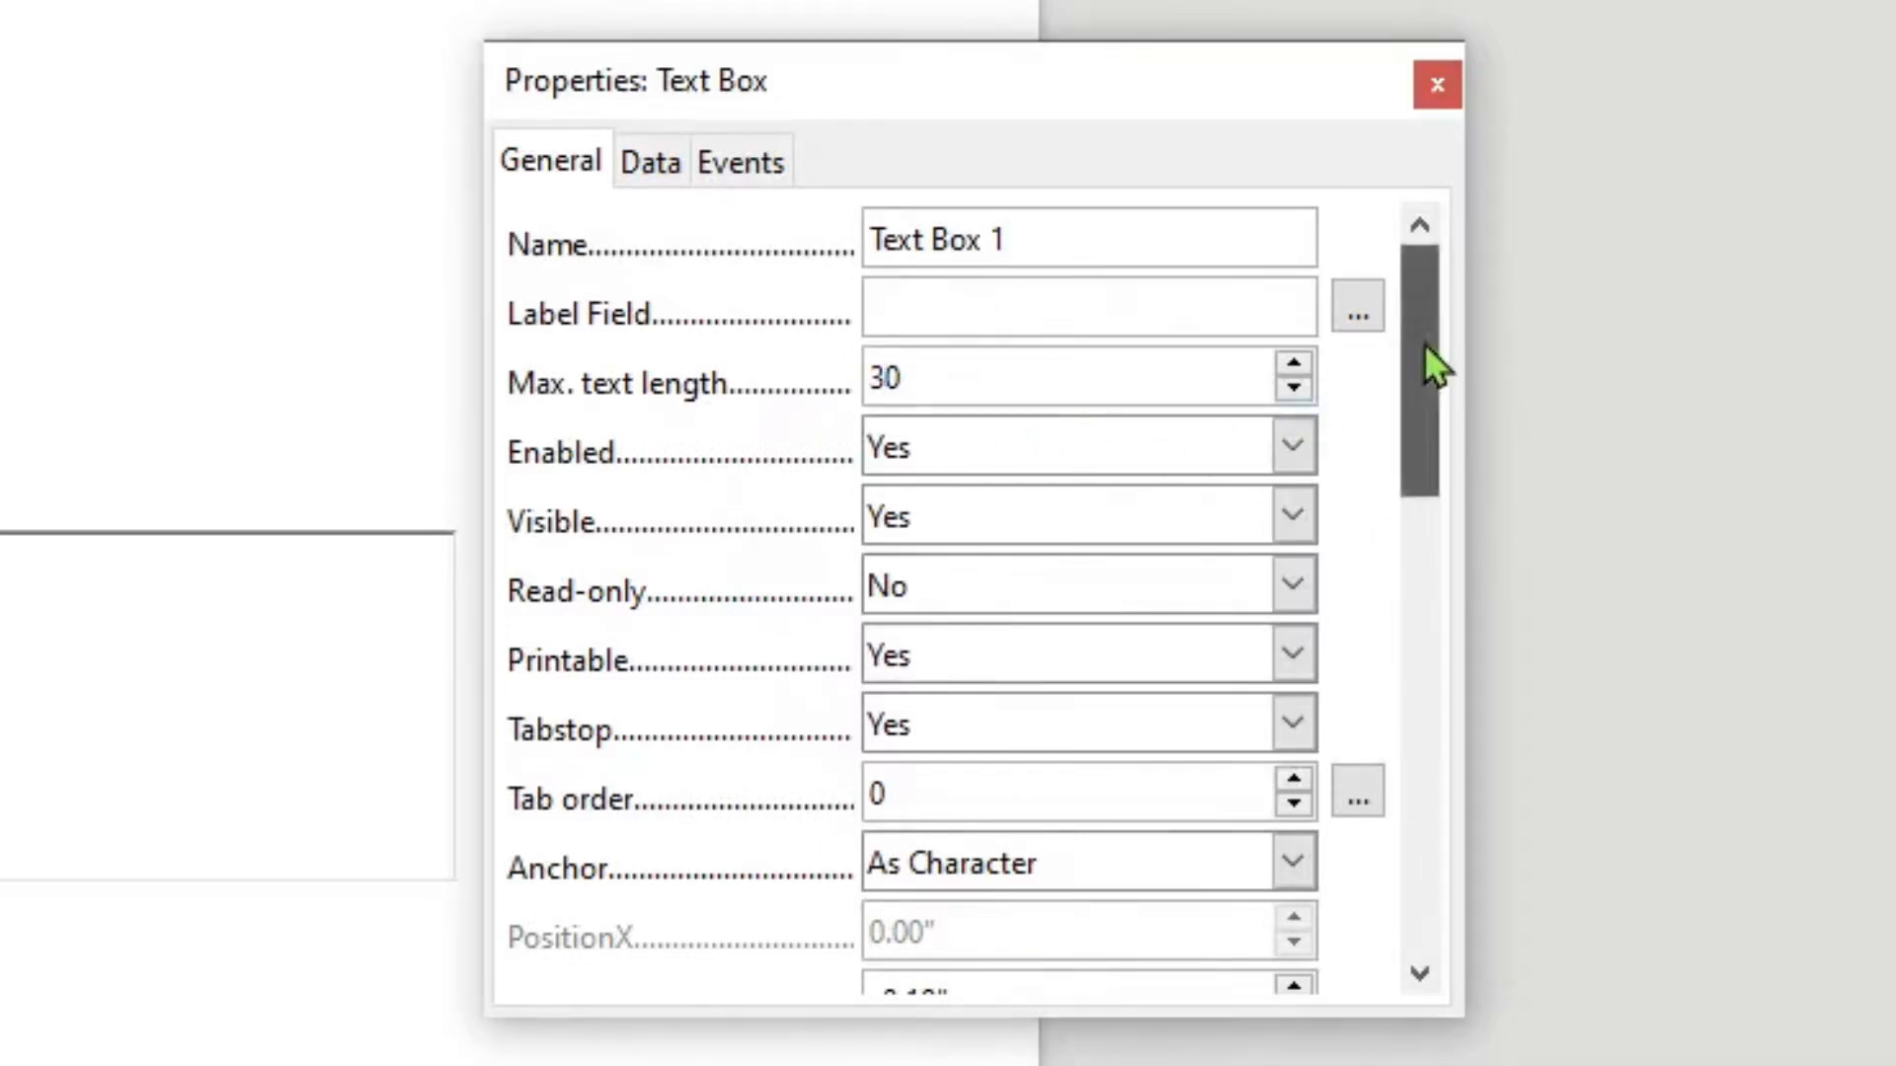
# - Set the Nama text box's background color to Light Red 4
pyautogui.moveTo(1432, 368); pyautogui.dragTo(1396, 652)
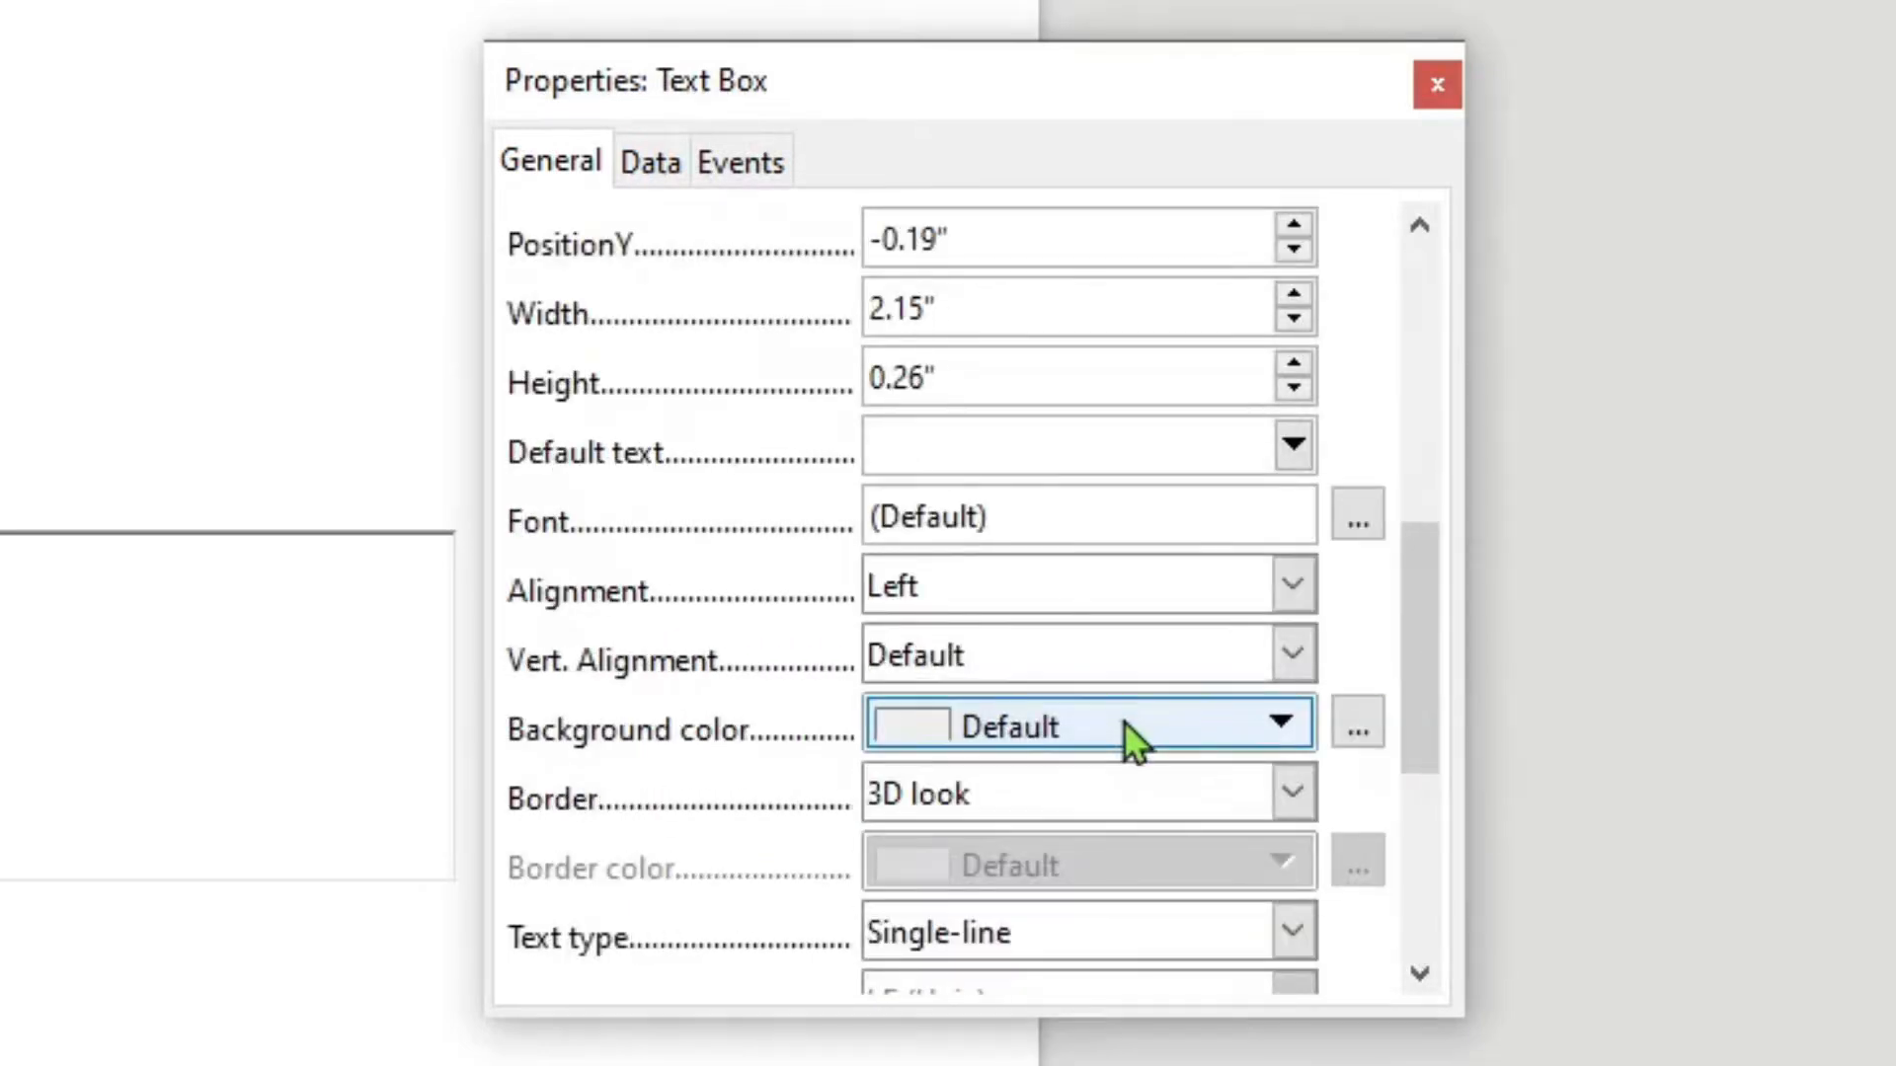
pyautogui.click(1124, 720)
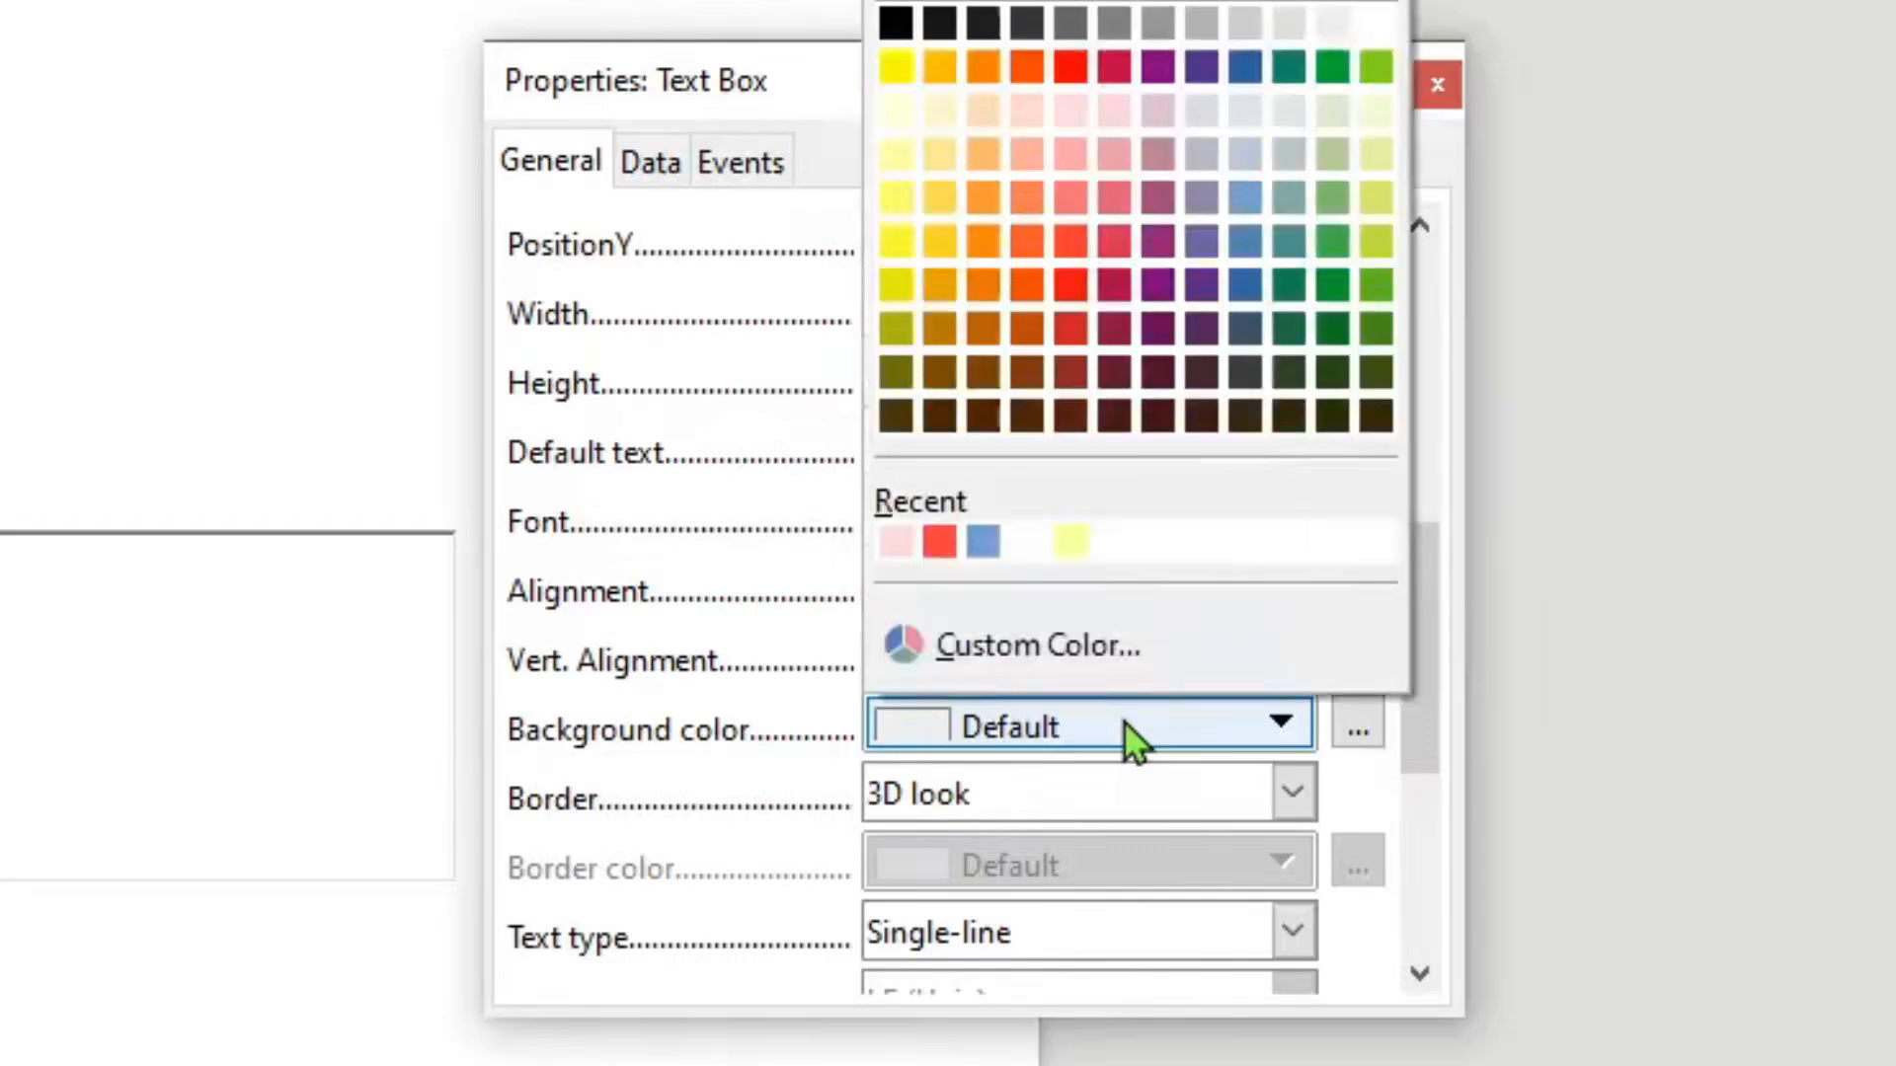
pyautogui.click(1067, 110)
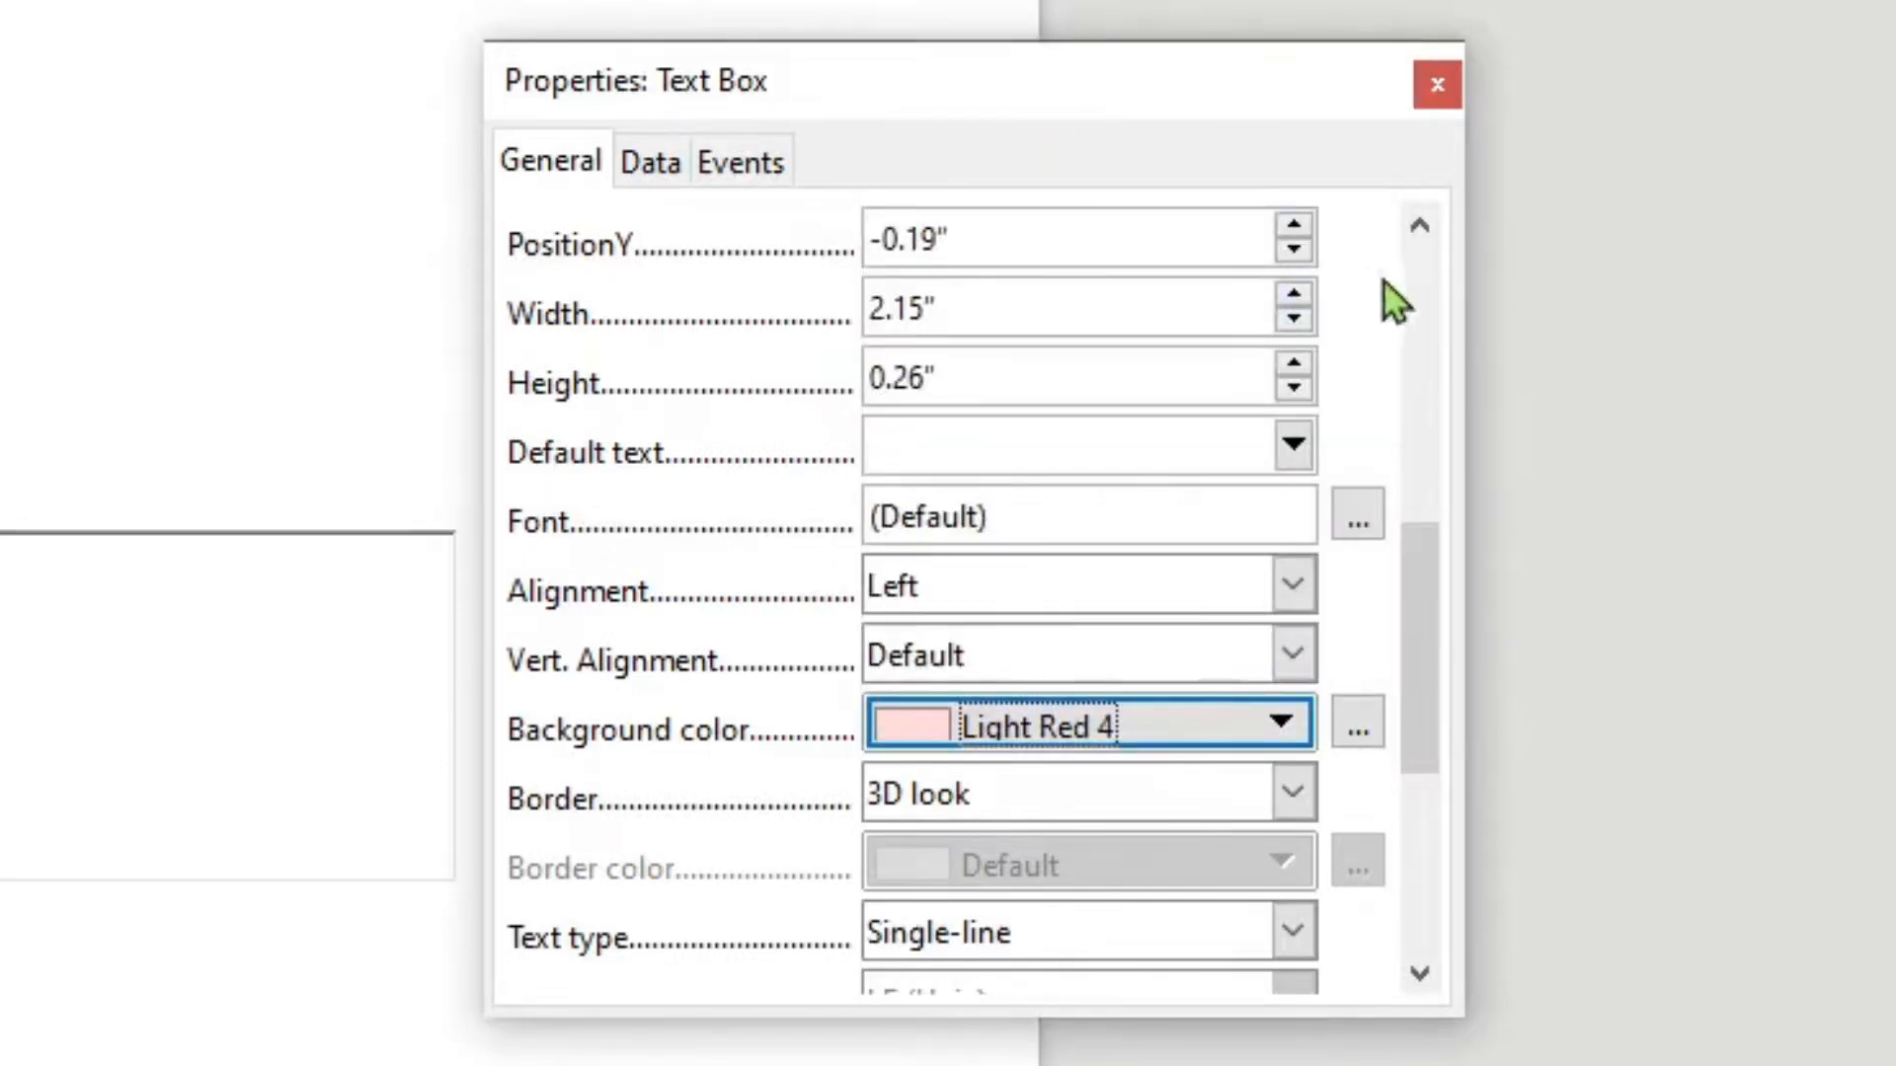
# - Enter "Wajib diisi" as the help text of the Nama text box
pyautogui.moveTo(1418, 583); pyautogui.dragTo(1409, 803)
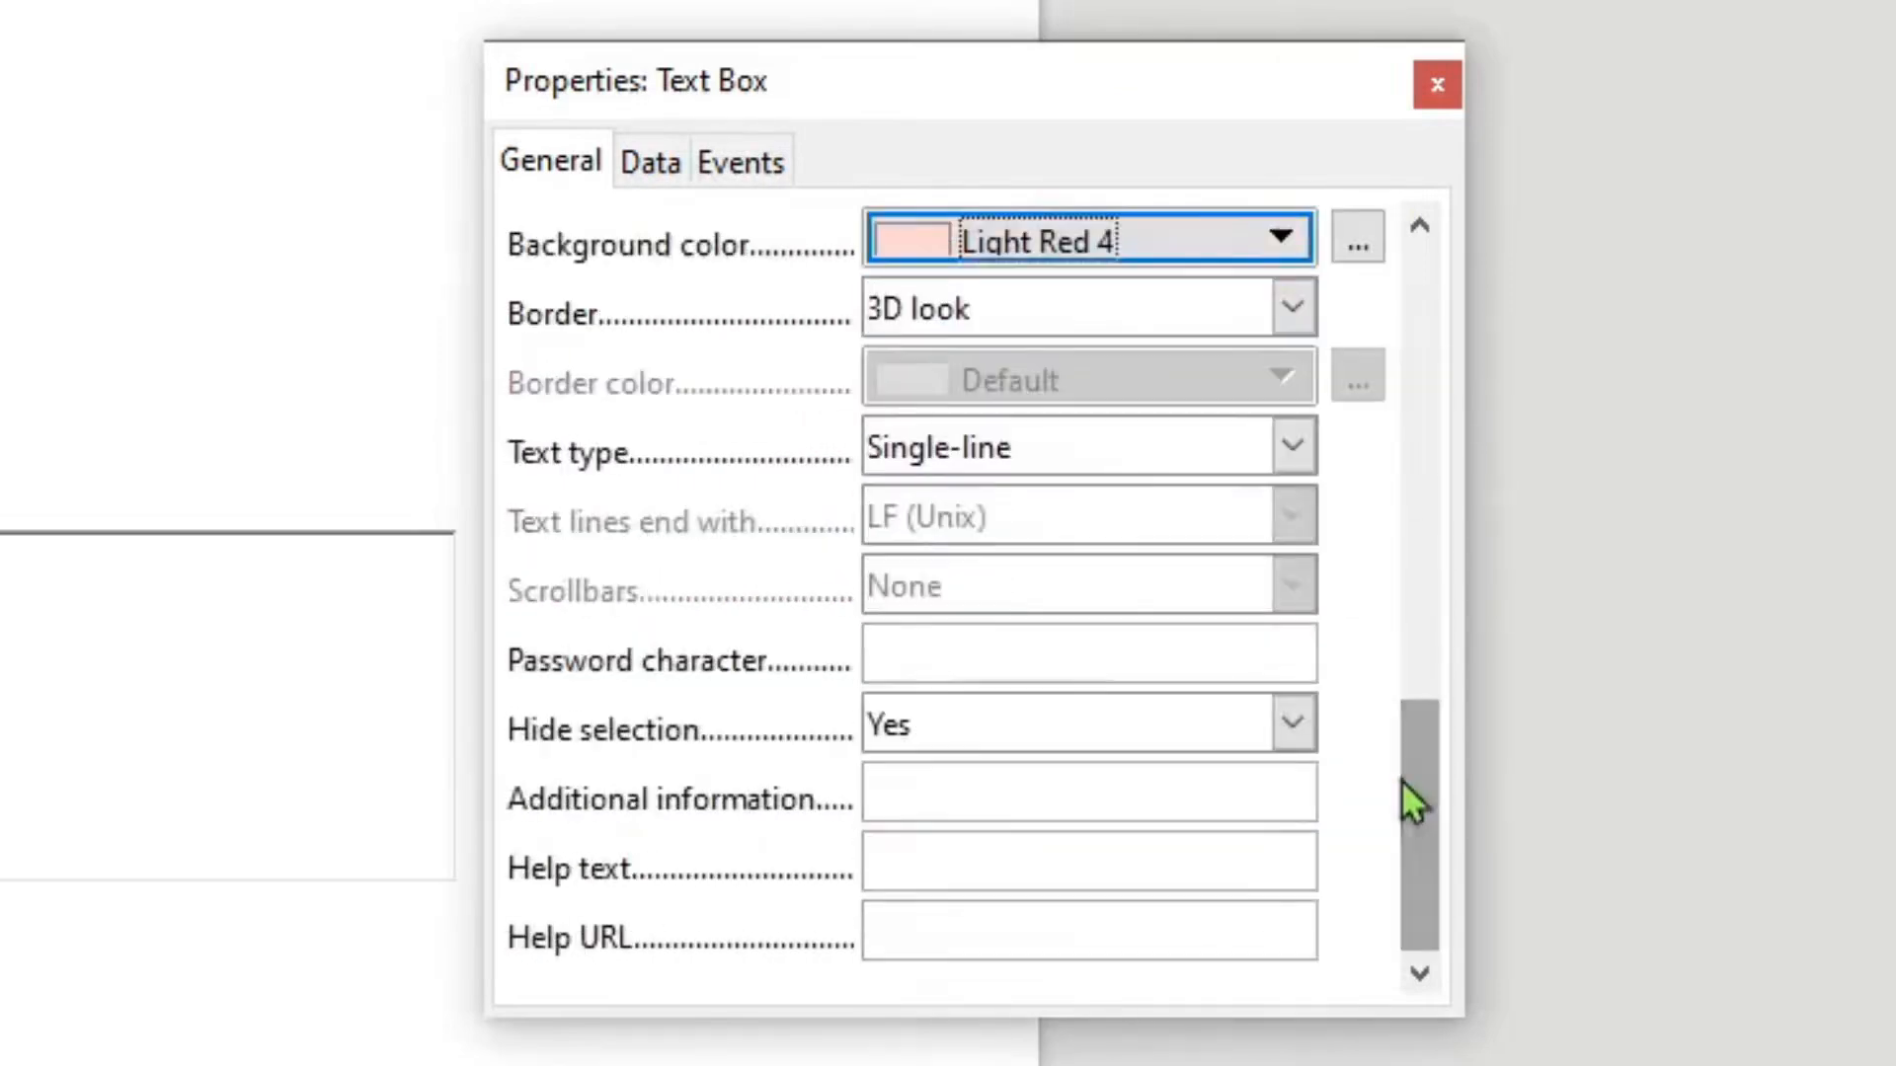
pyautogui.click(1110, 866)
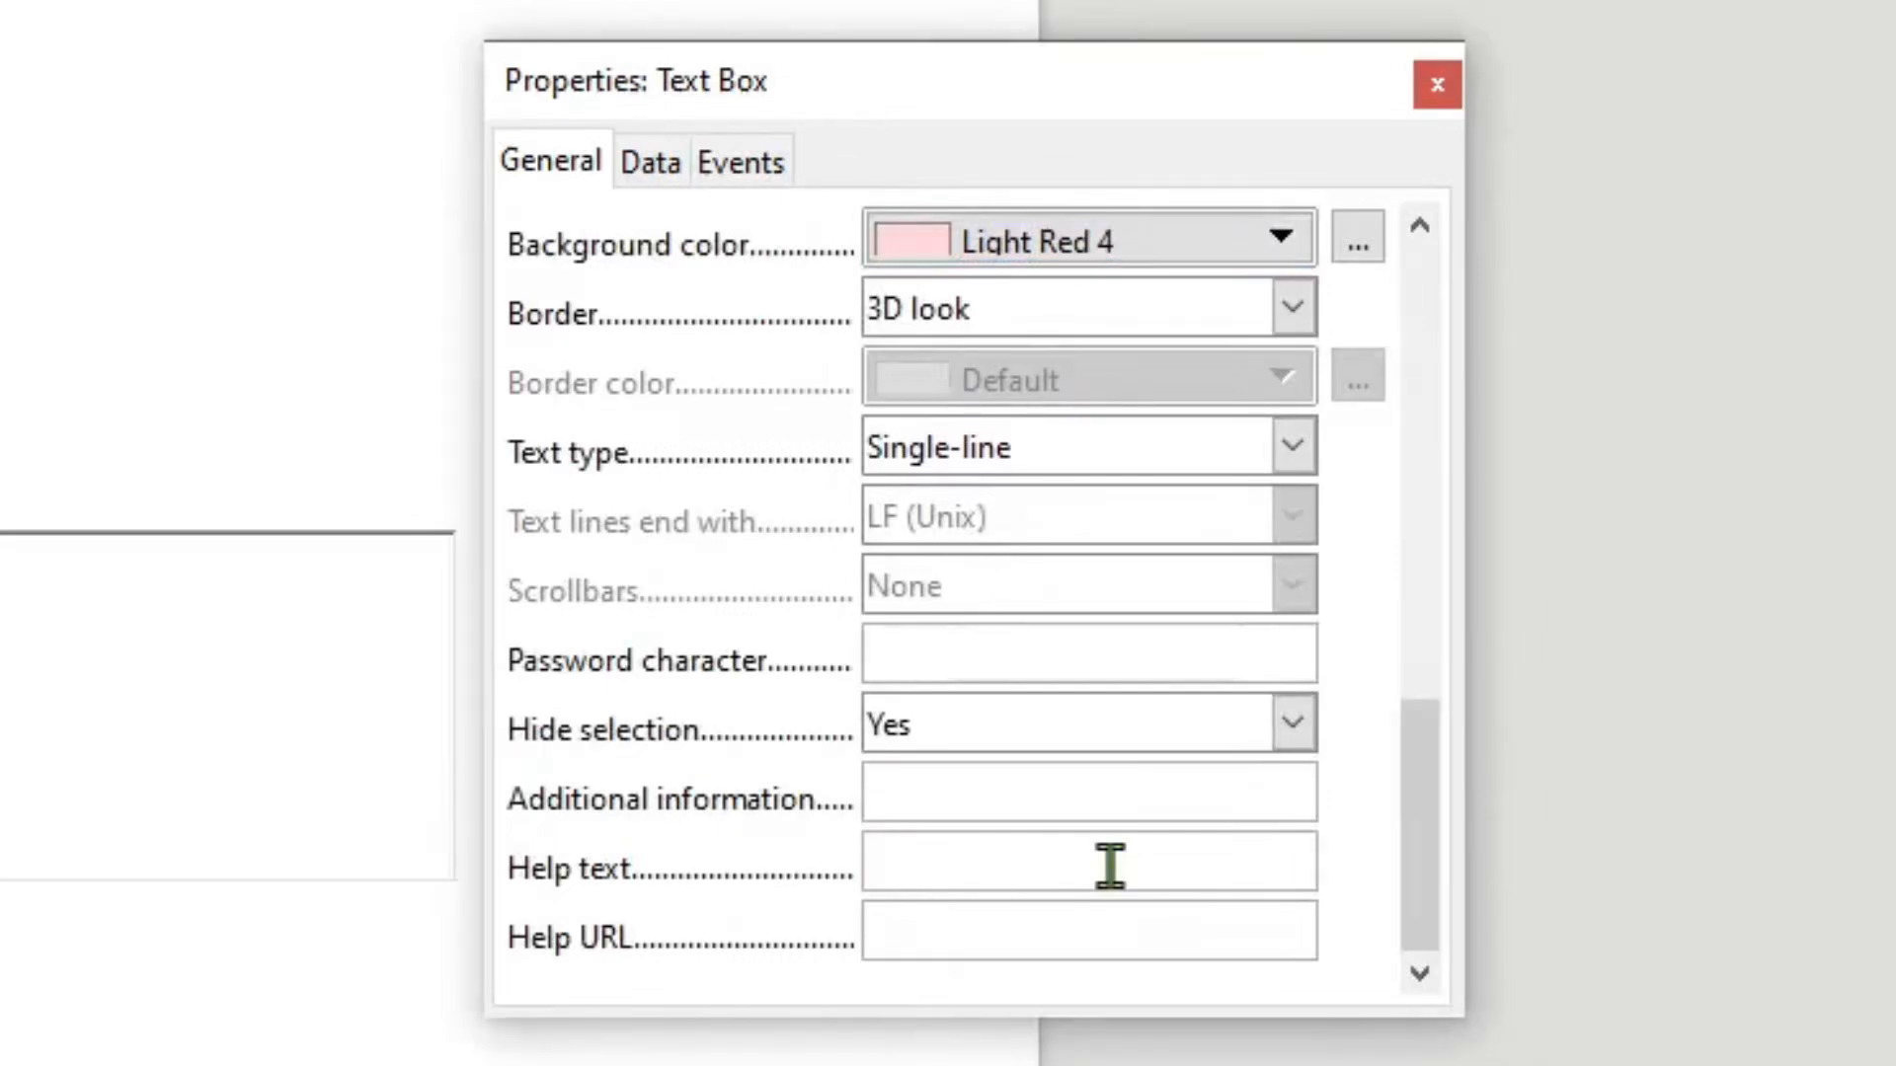
pyautogui.write('Wajib diisi')
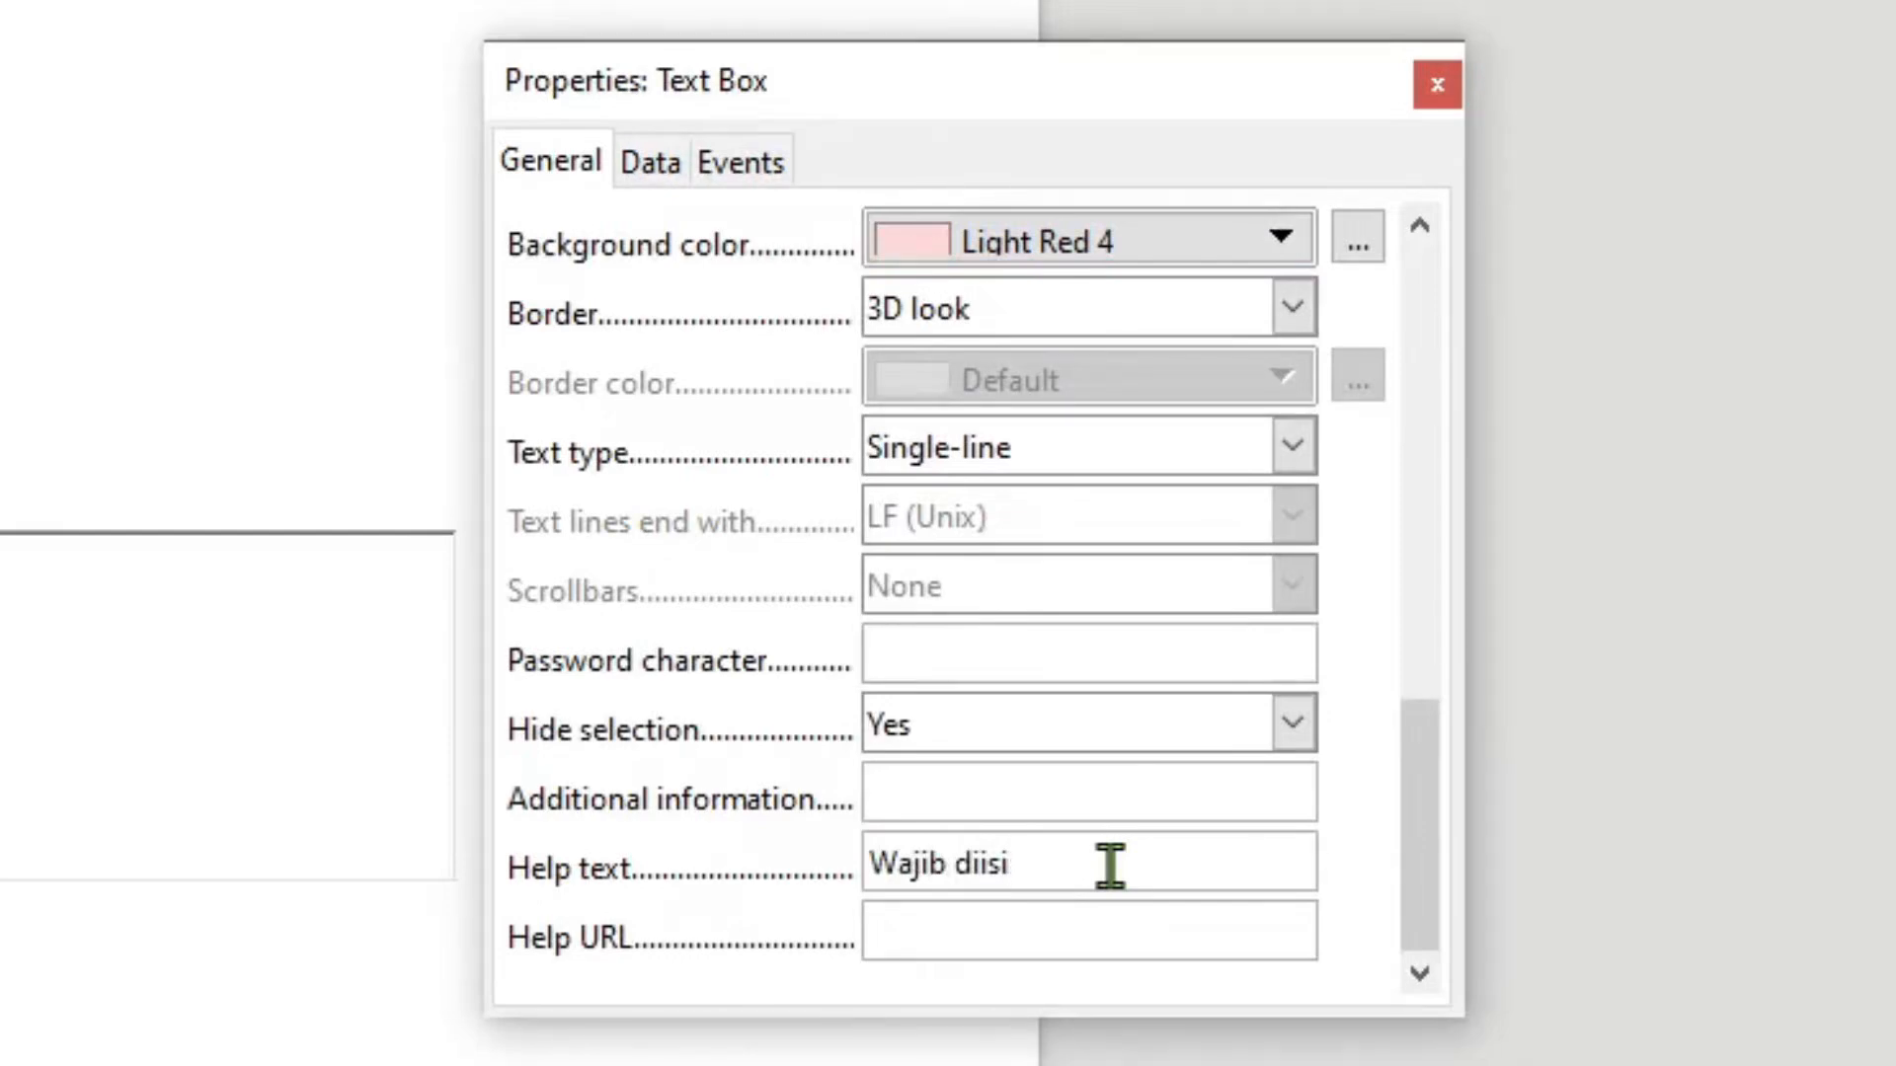
# - Select the Tanggal Lahir text box and set its maximum text length to 15
pyautogui.click(178, 5)
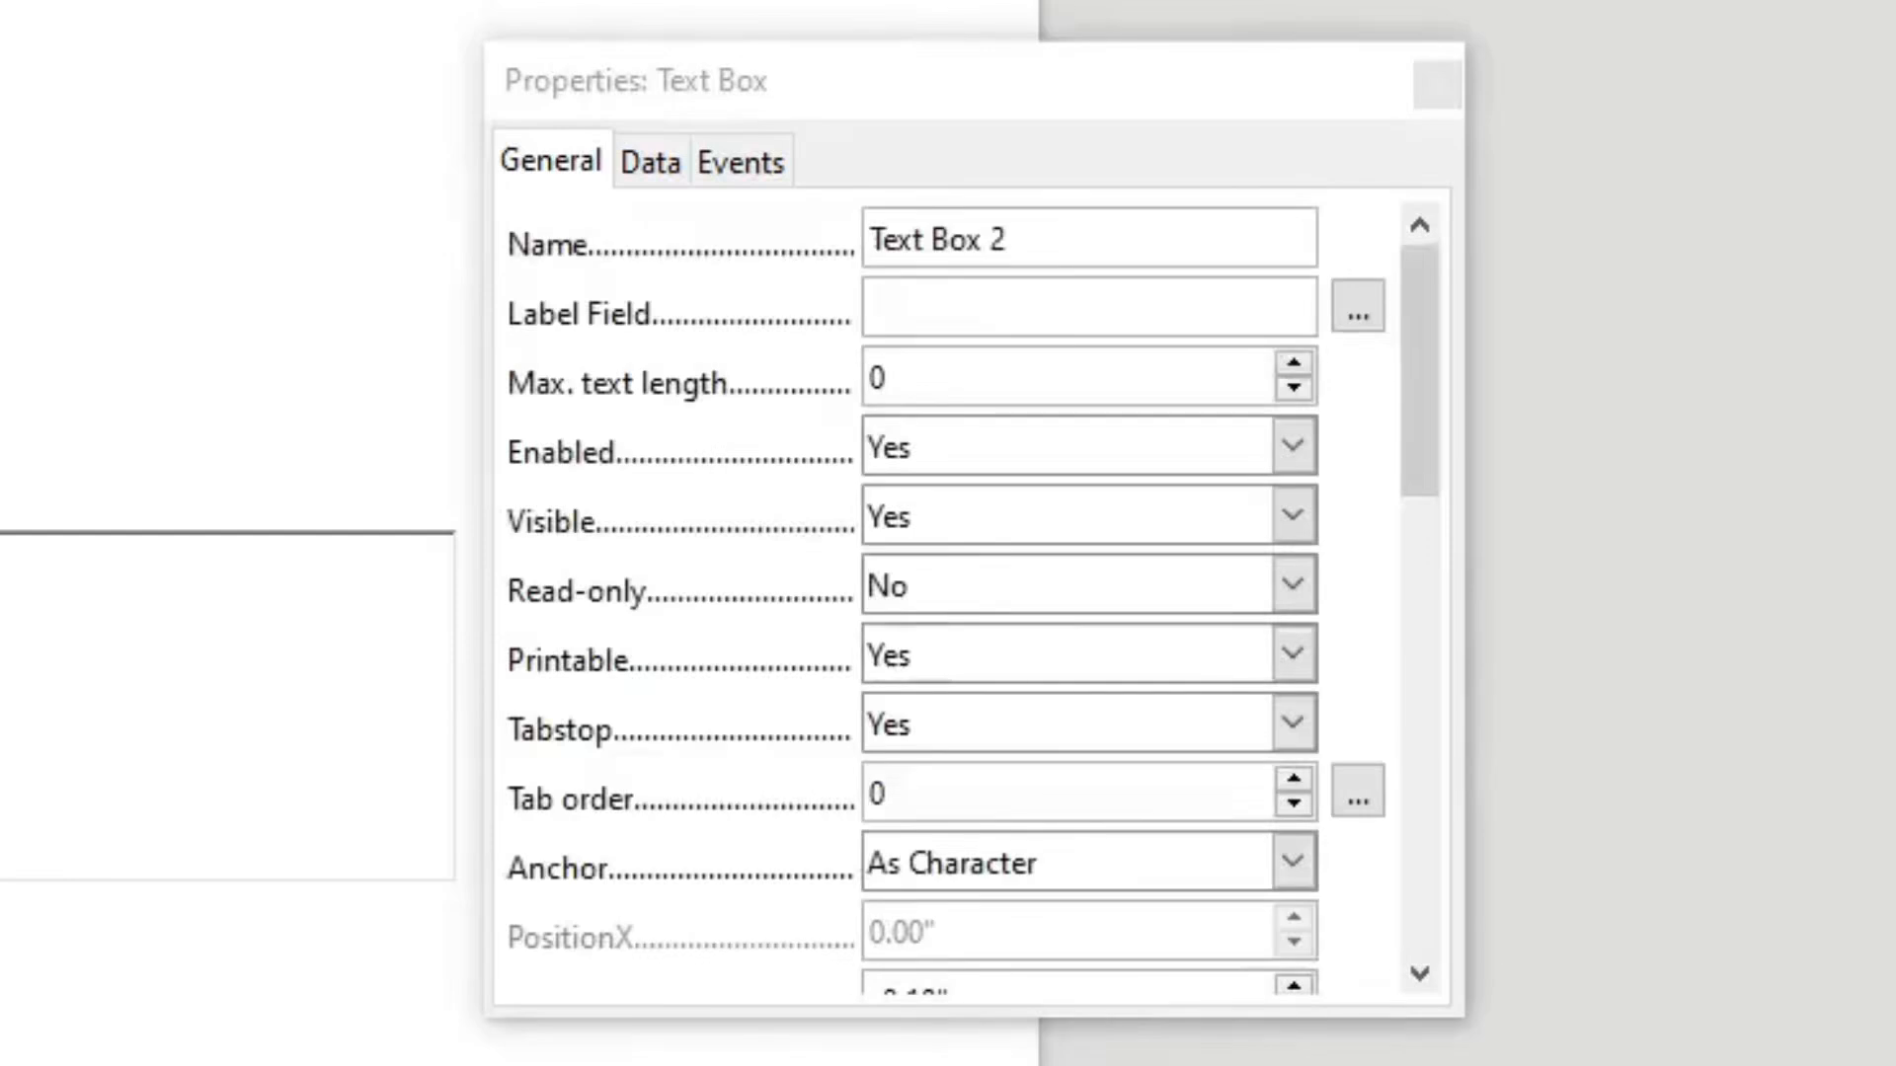
pyautogui.click(1056, 393)
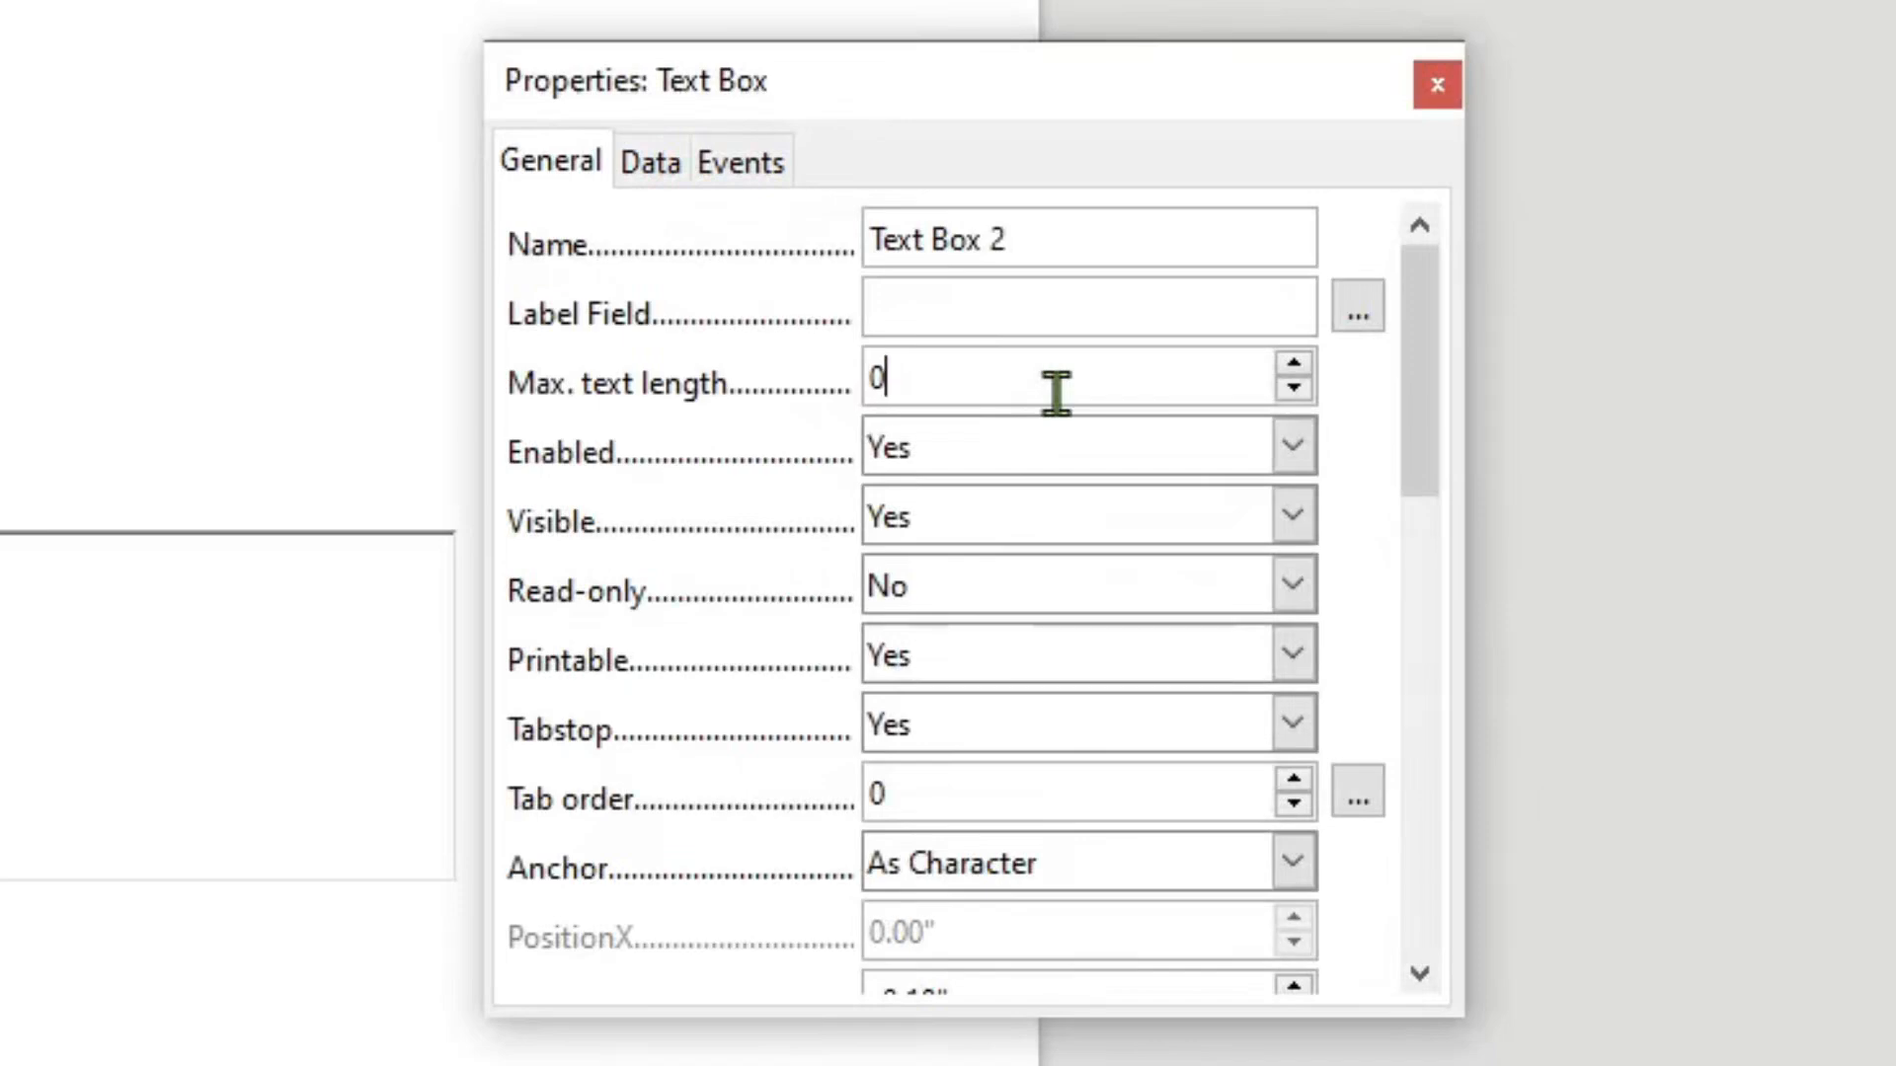
pyautogui.write('5')
pyautogui.moveTo(1412, 362); pyautogui.dragTo(1412, 362)
pyautogui.click(1412, 362)
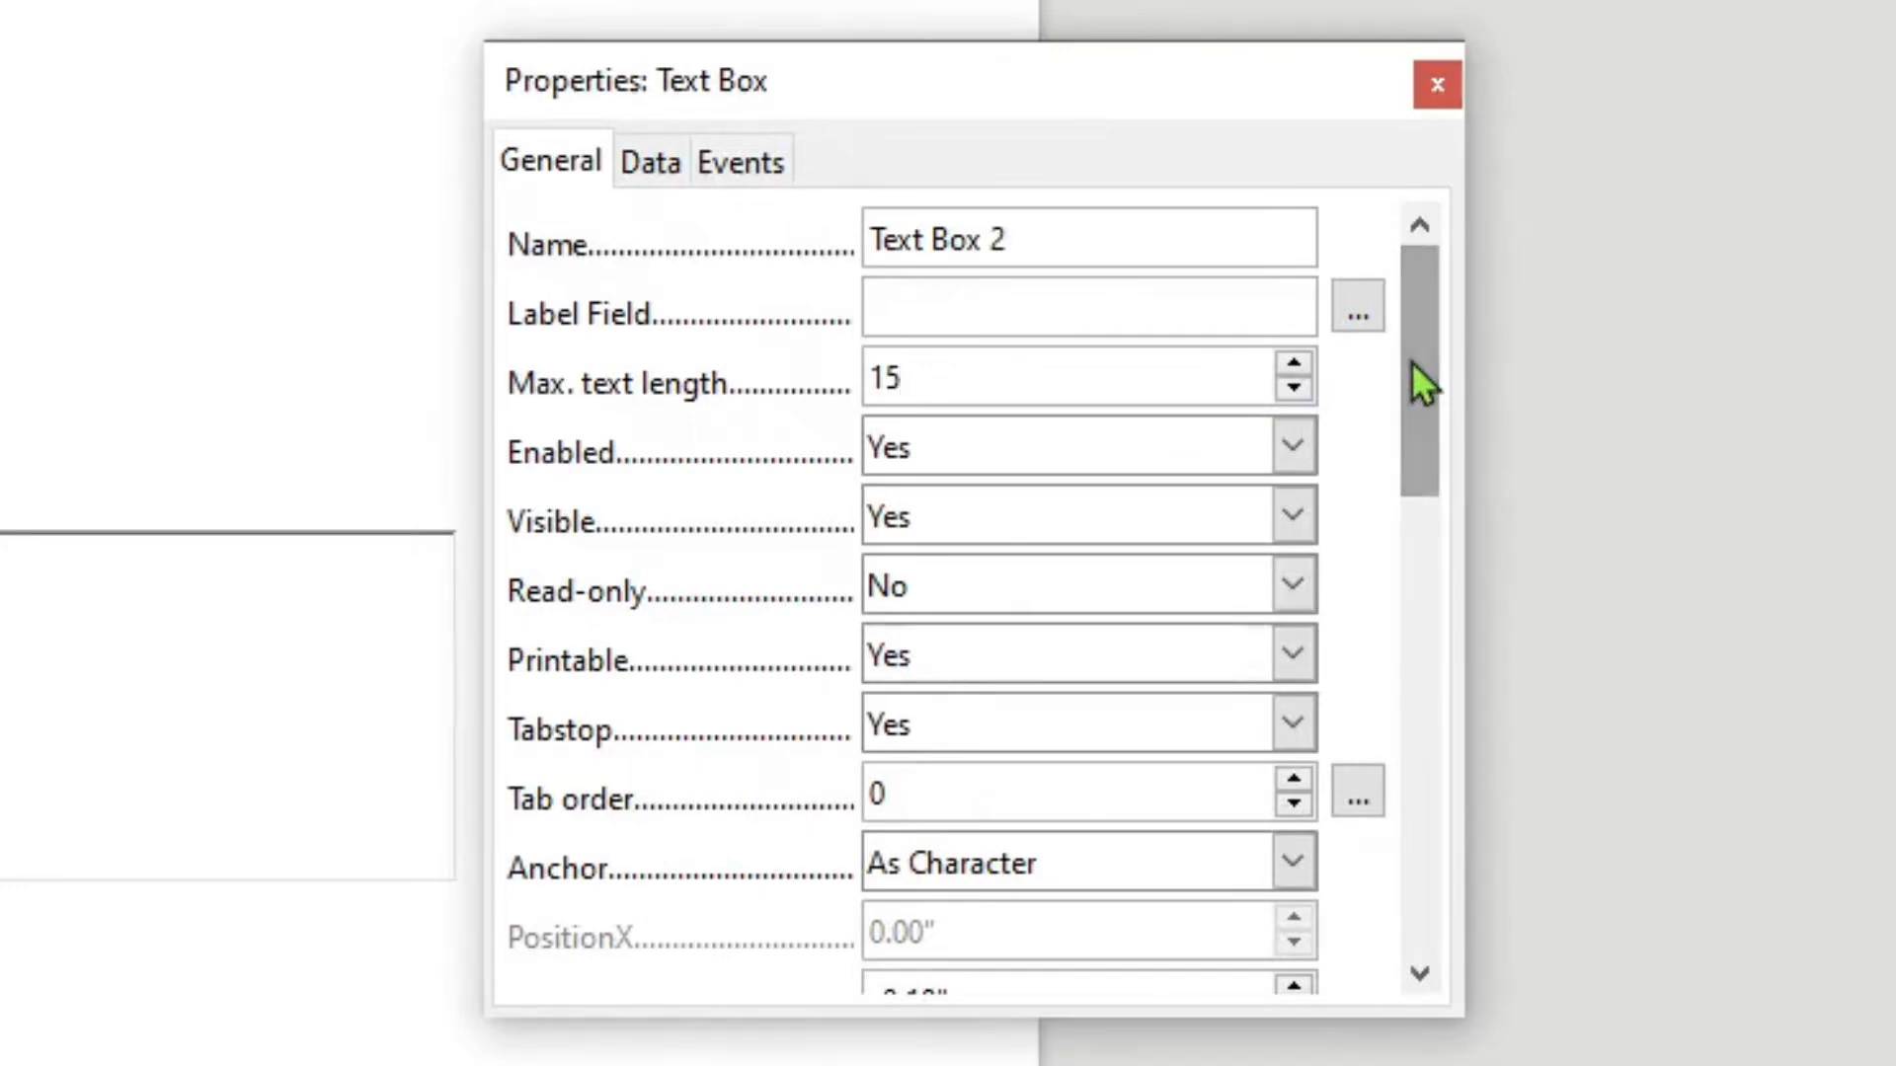
# - Enter "Format Tanggal DD-MM-YYYY" as the help text of the Tanggal Lahir text box
pyautogui.moveTo(1417, 304); pyautogui.dragTo(1366, 800)
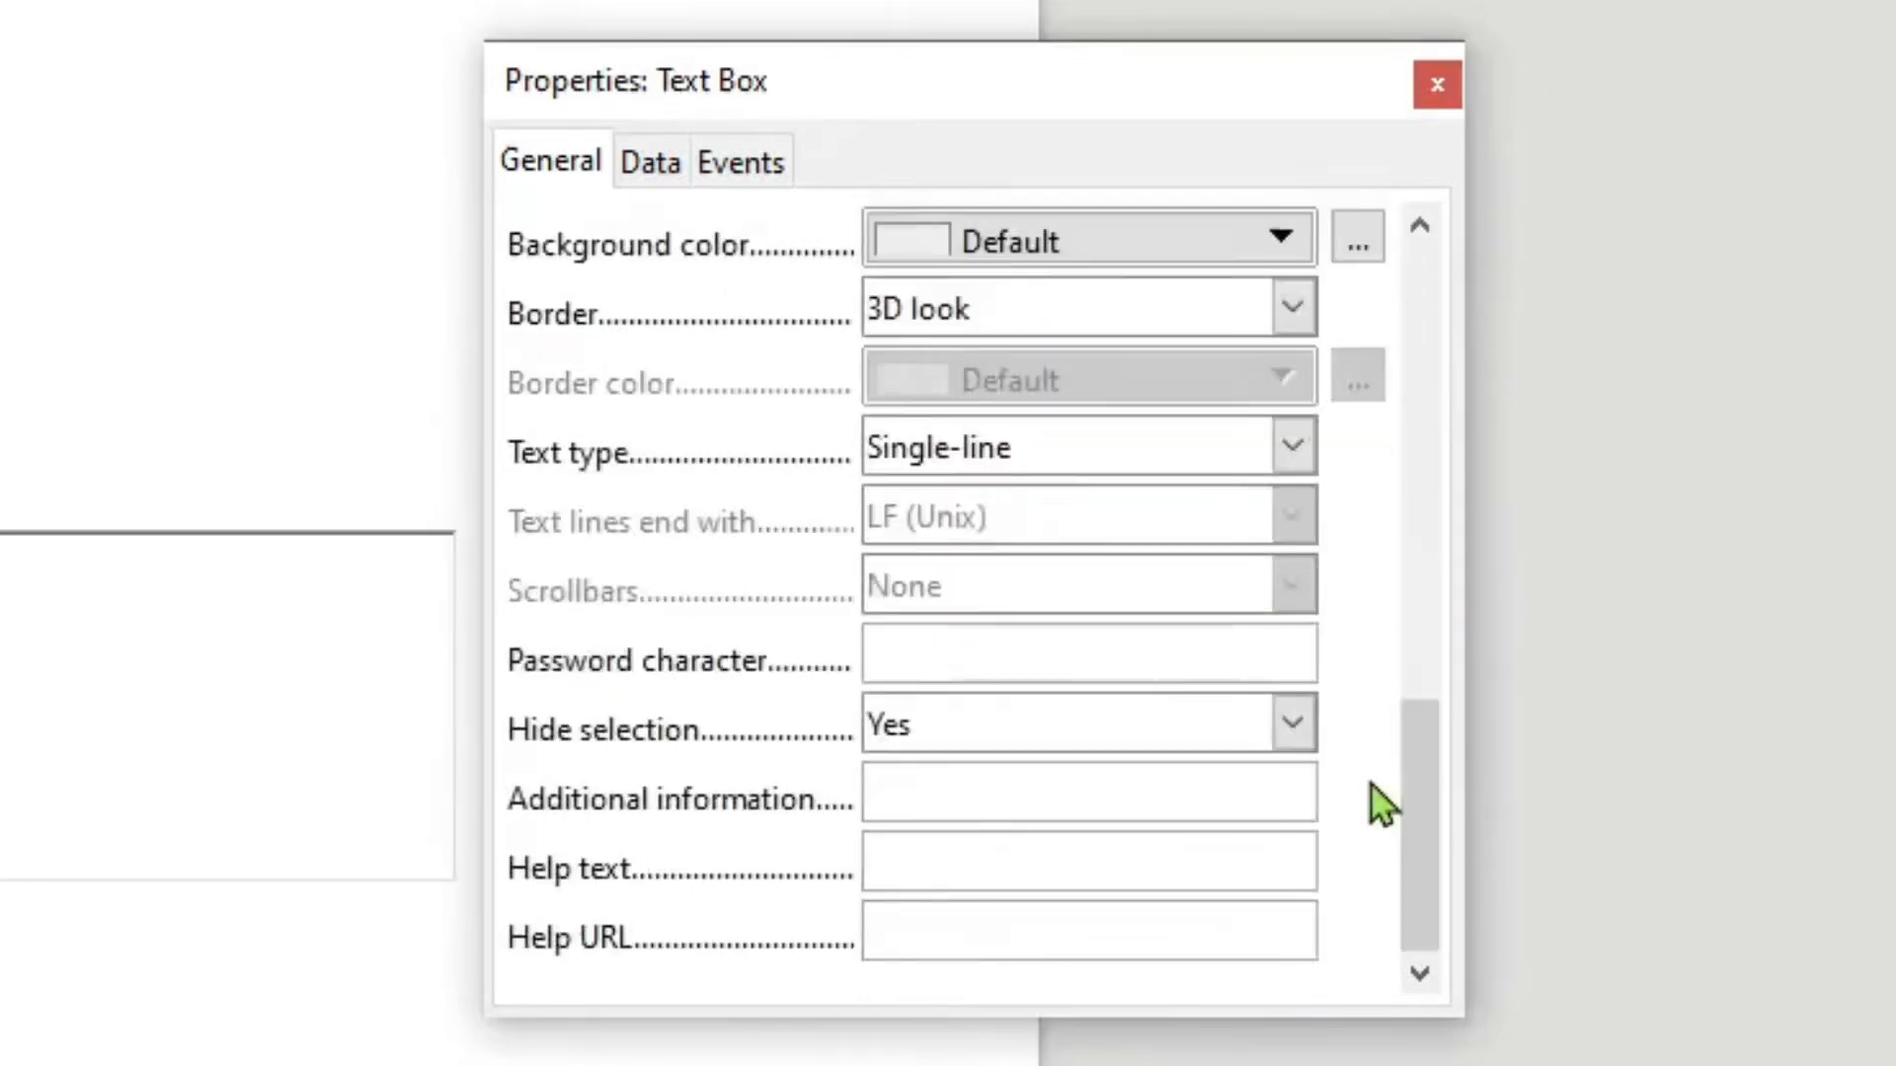
pyautogui.click(1028, 867)
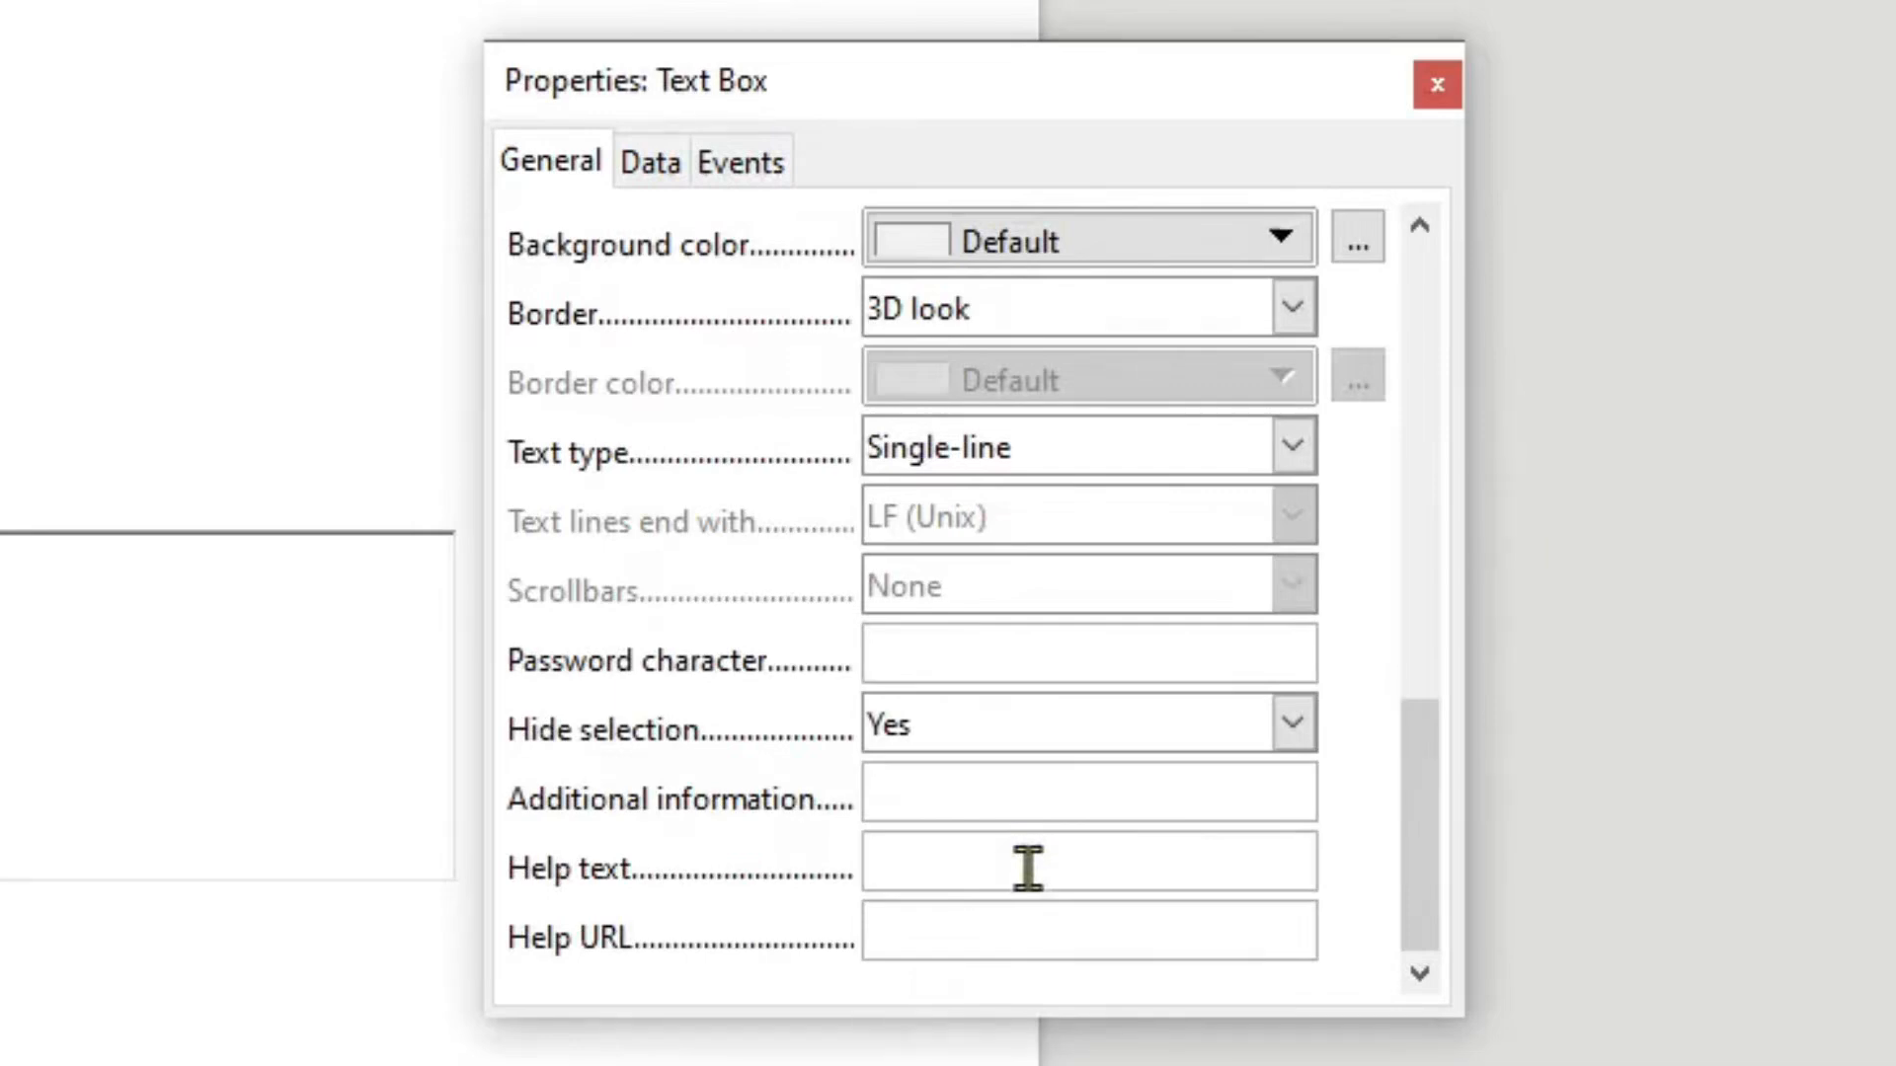
pyautogui.write('Format Tanggal')
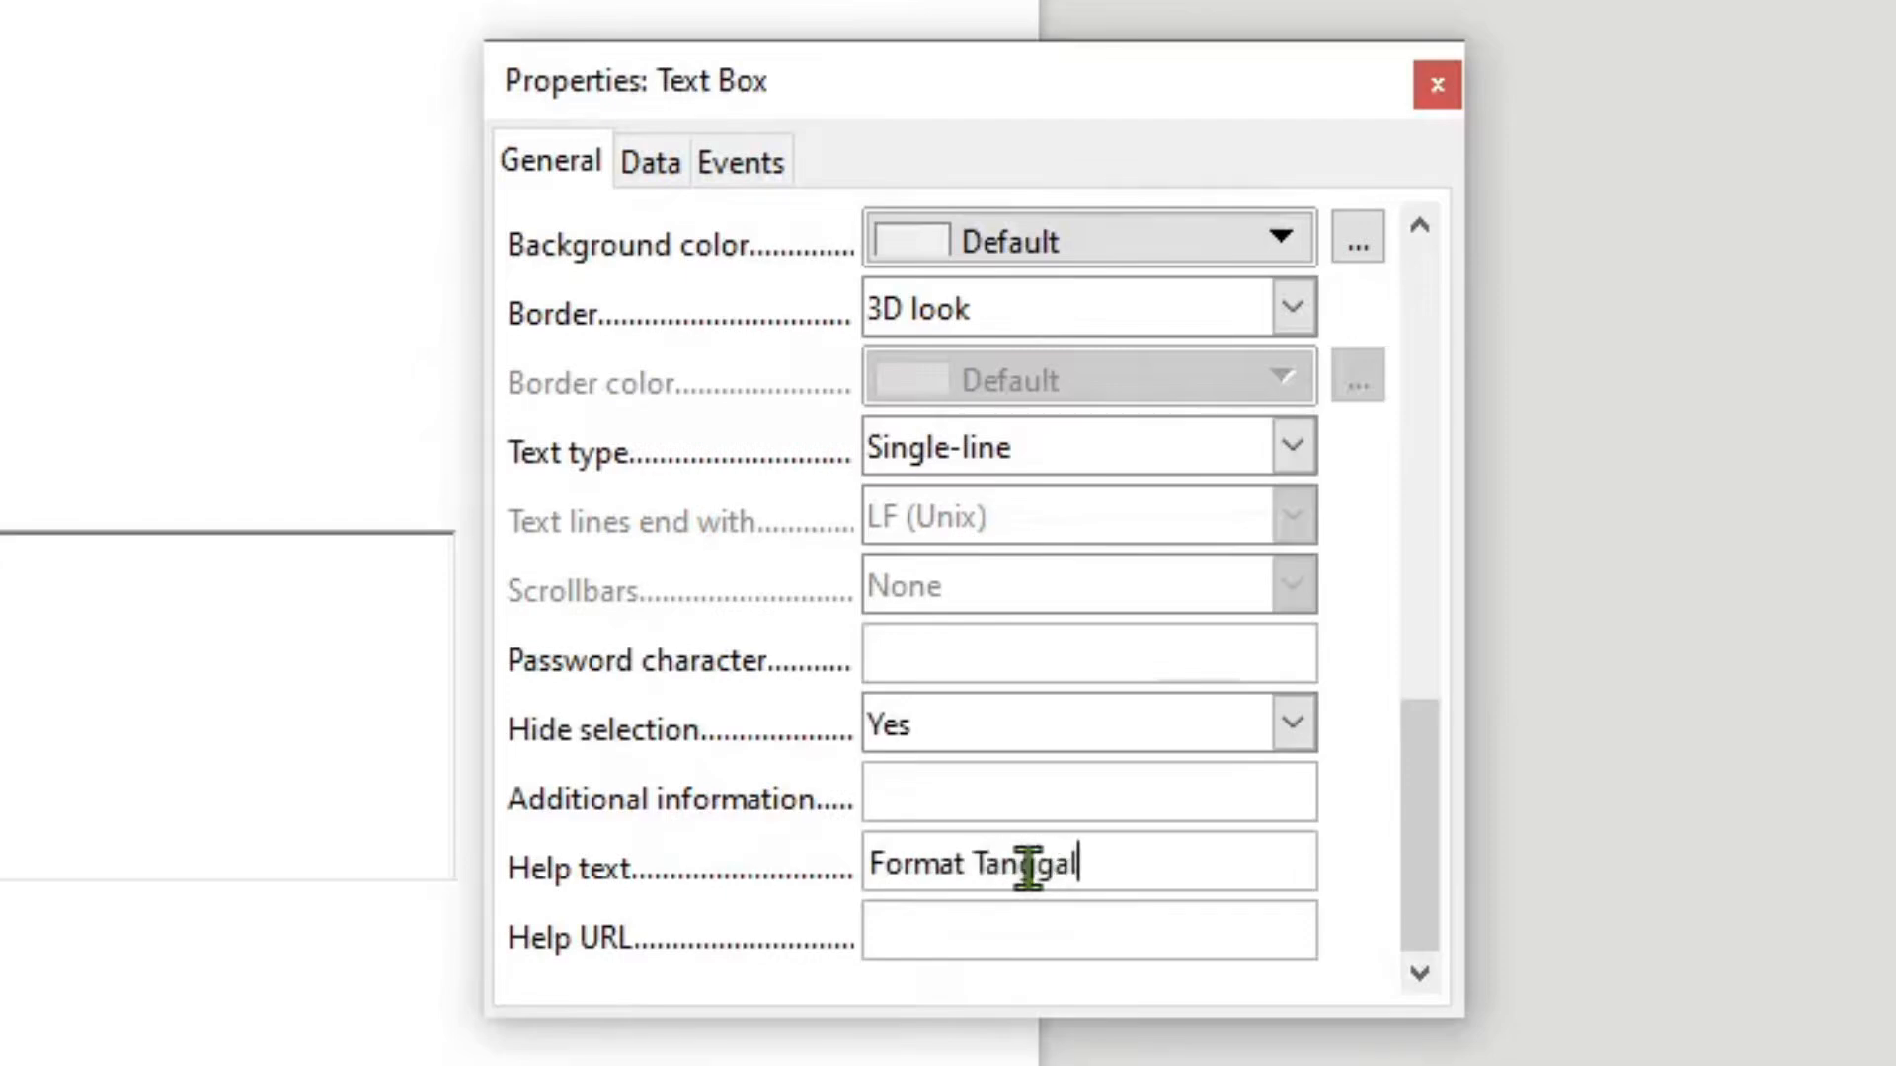
pyautogui.write(' DD')
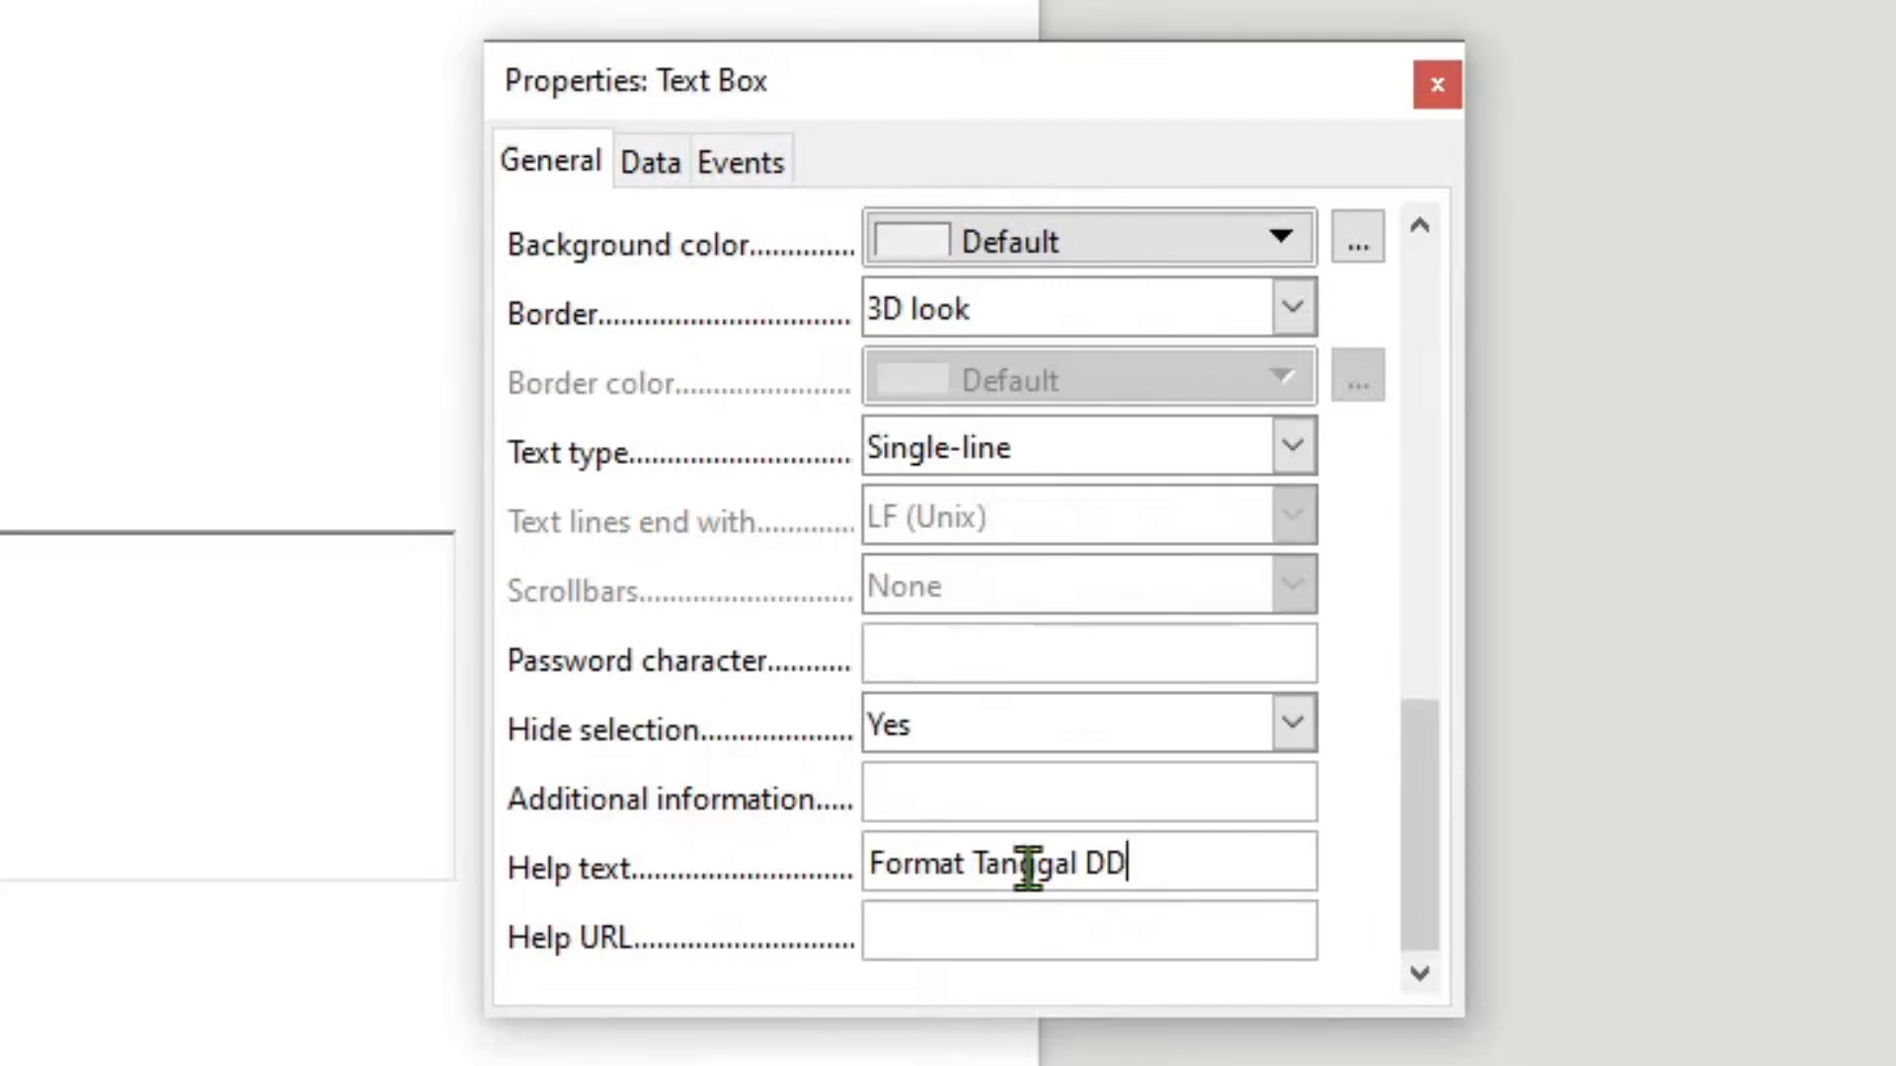
pyautogui.write('-MM')
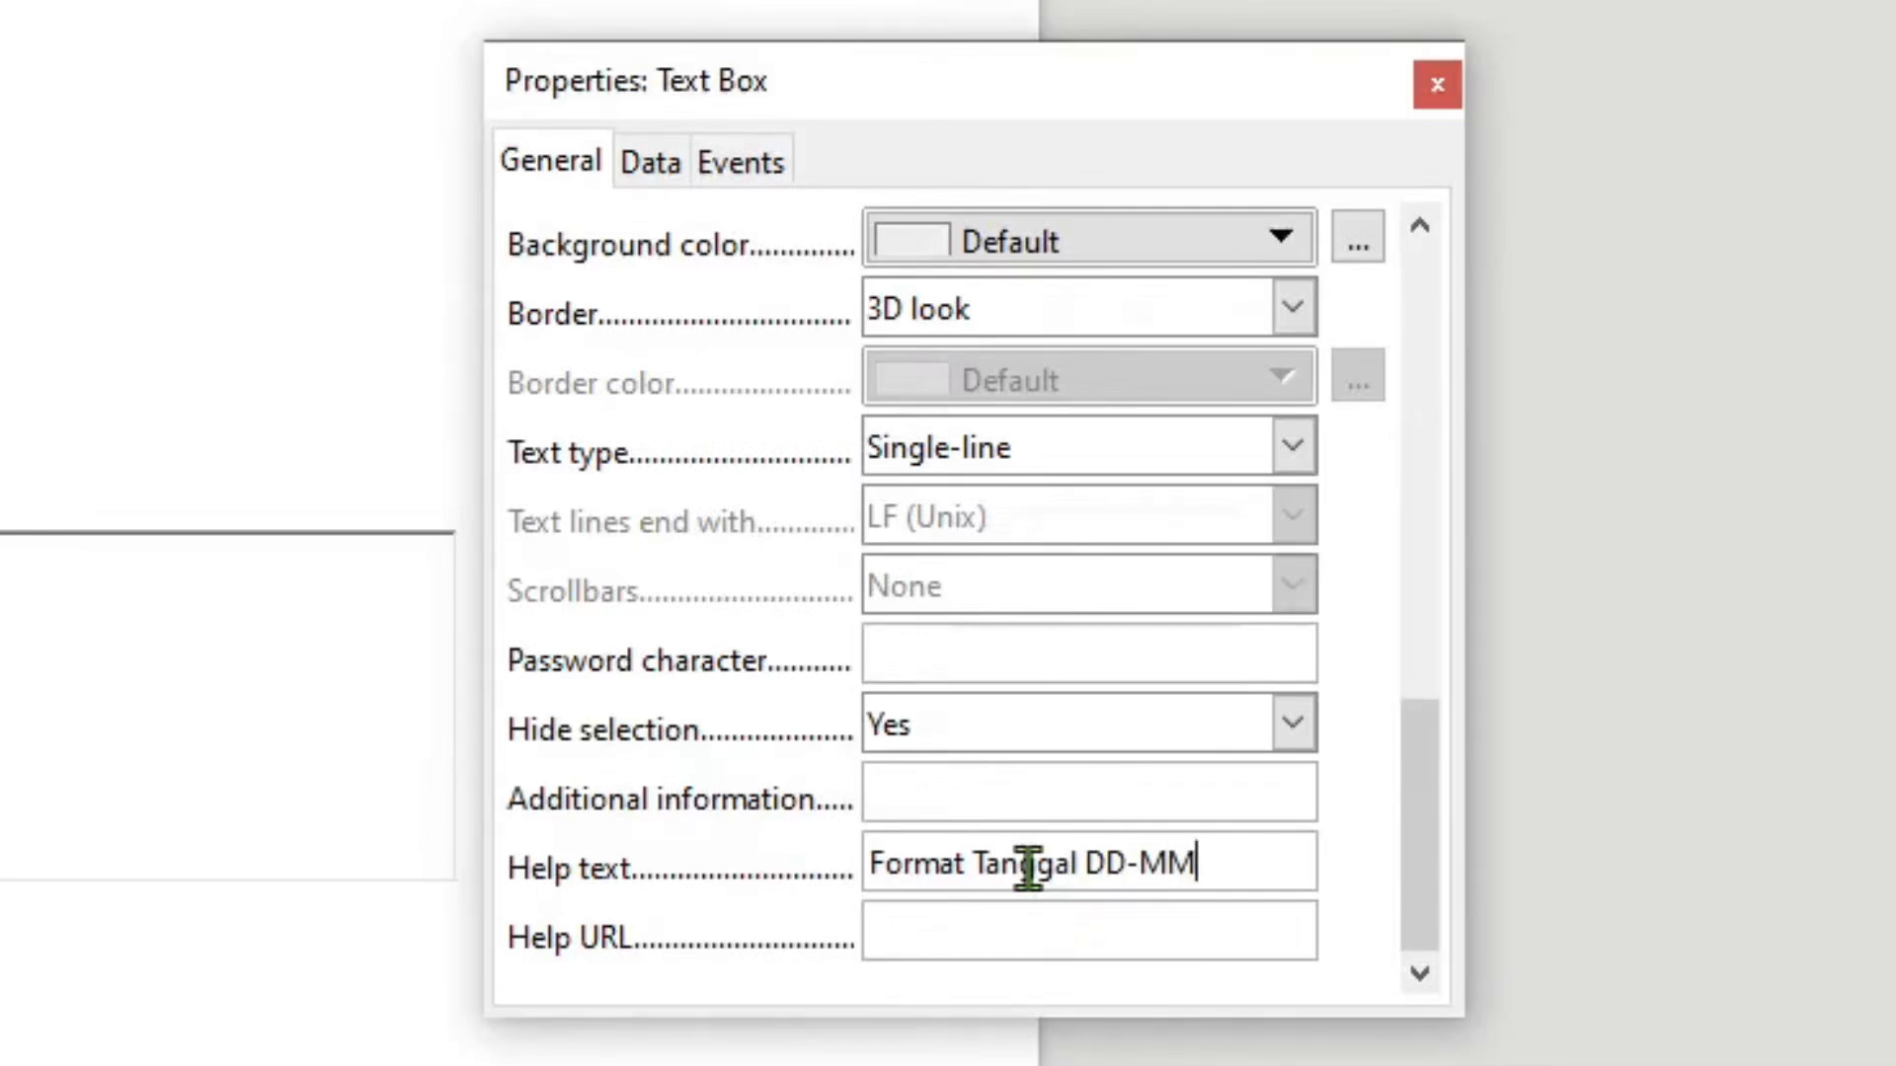
pyautogui.write('-')
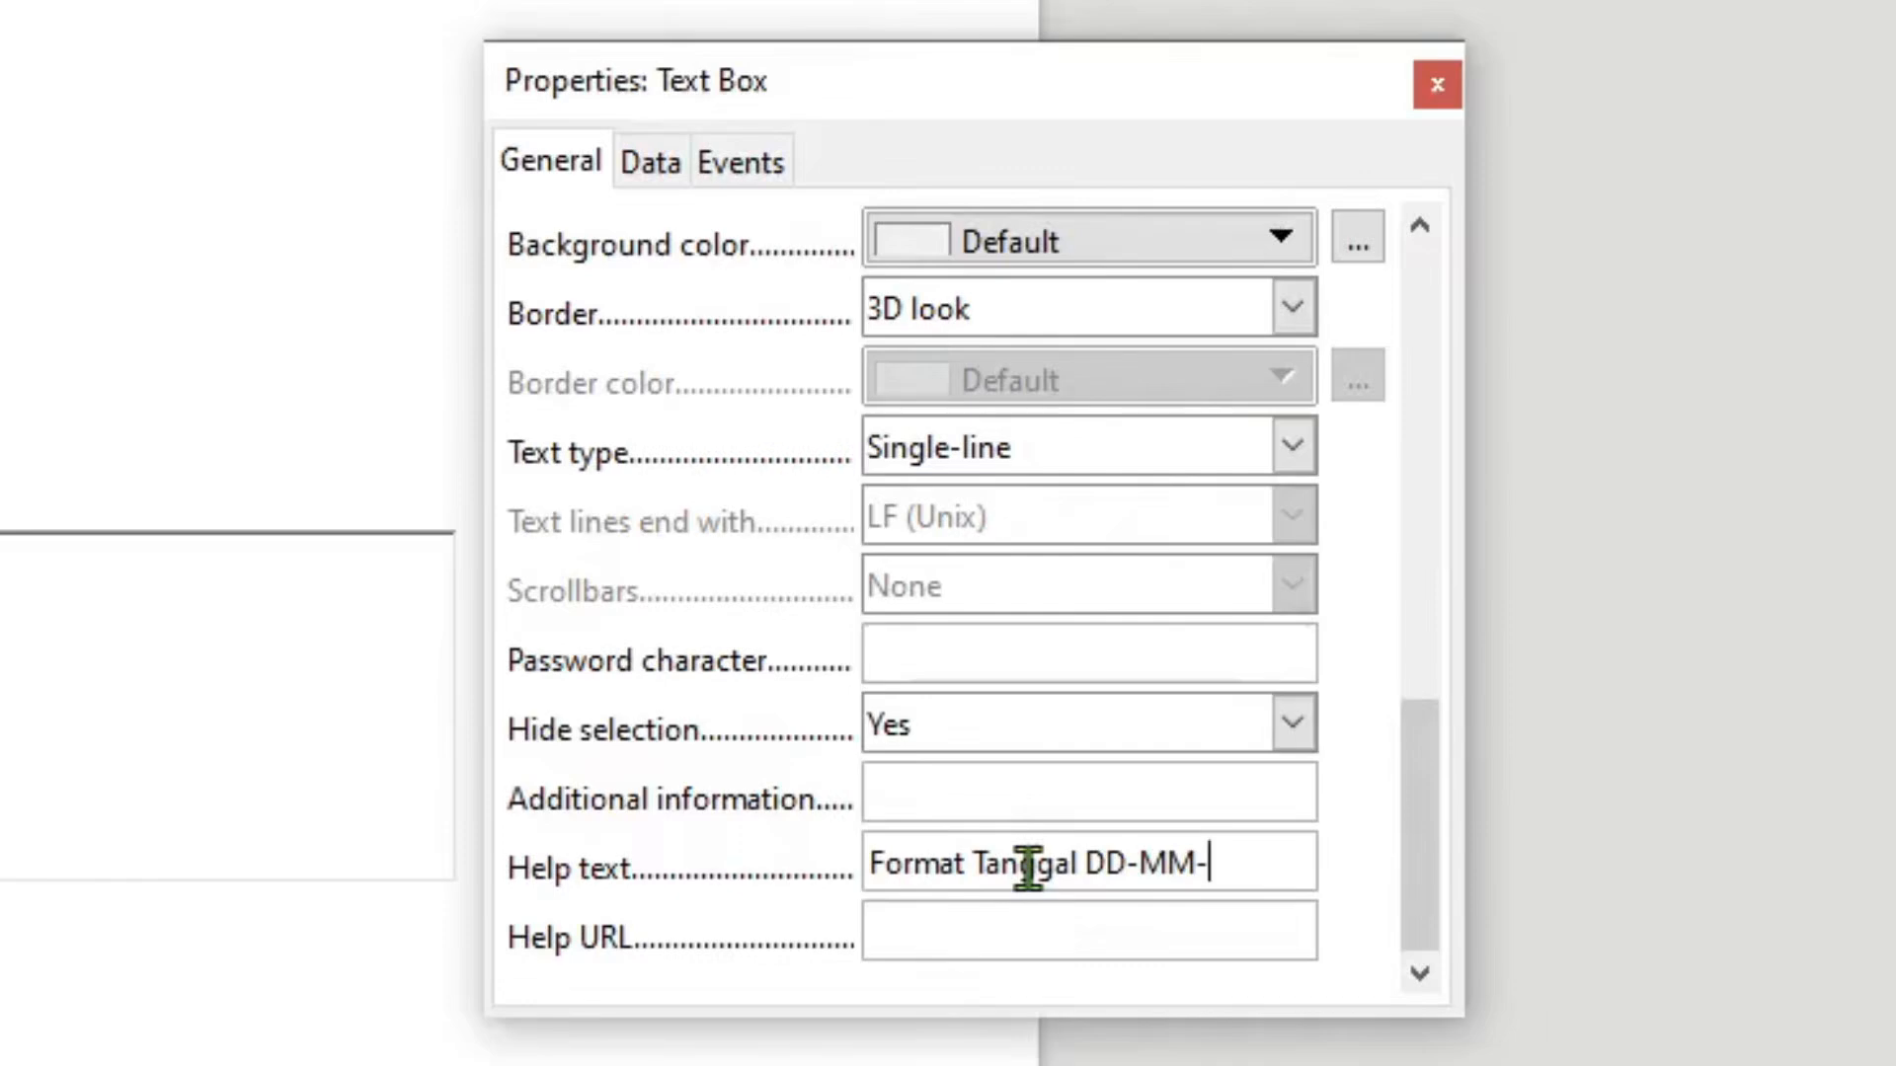
pyautogui.write('YYYY')
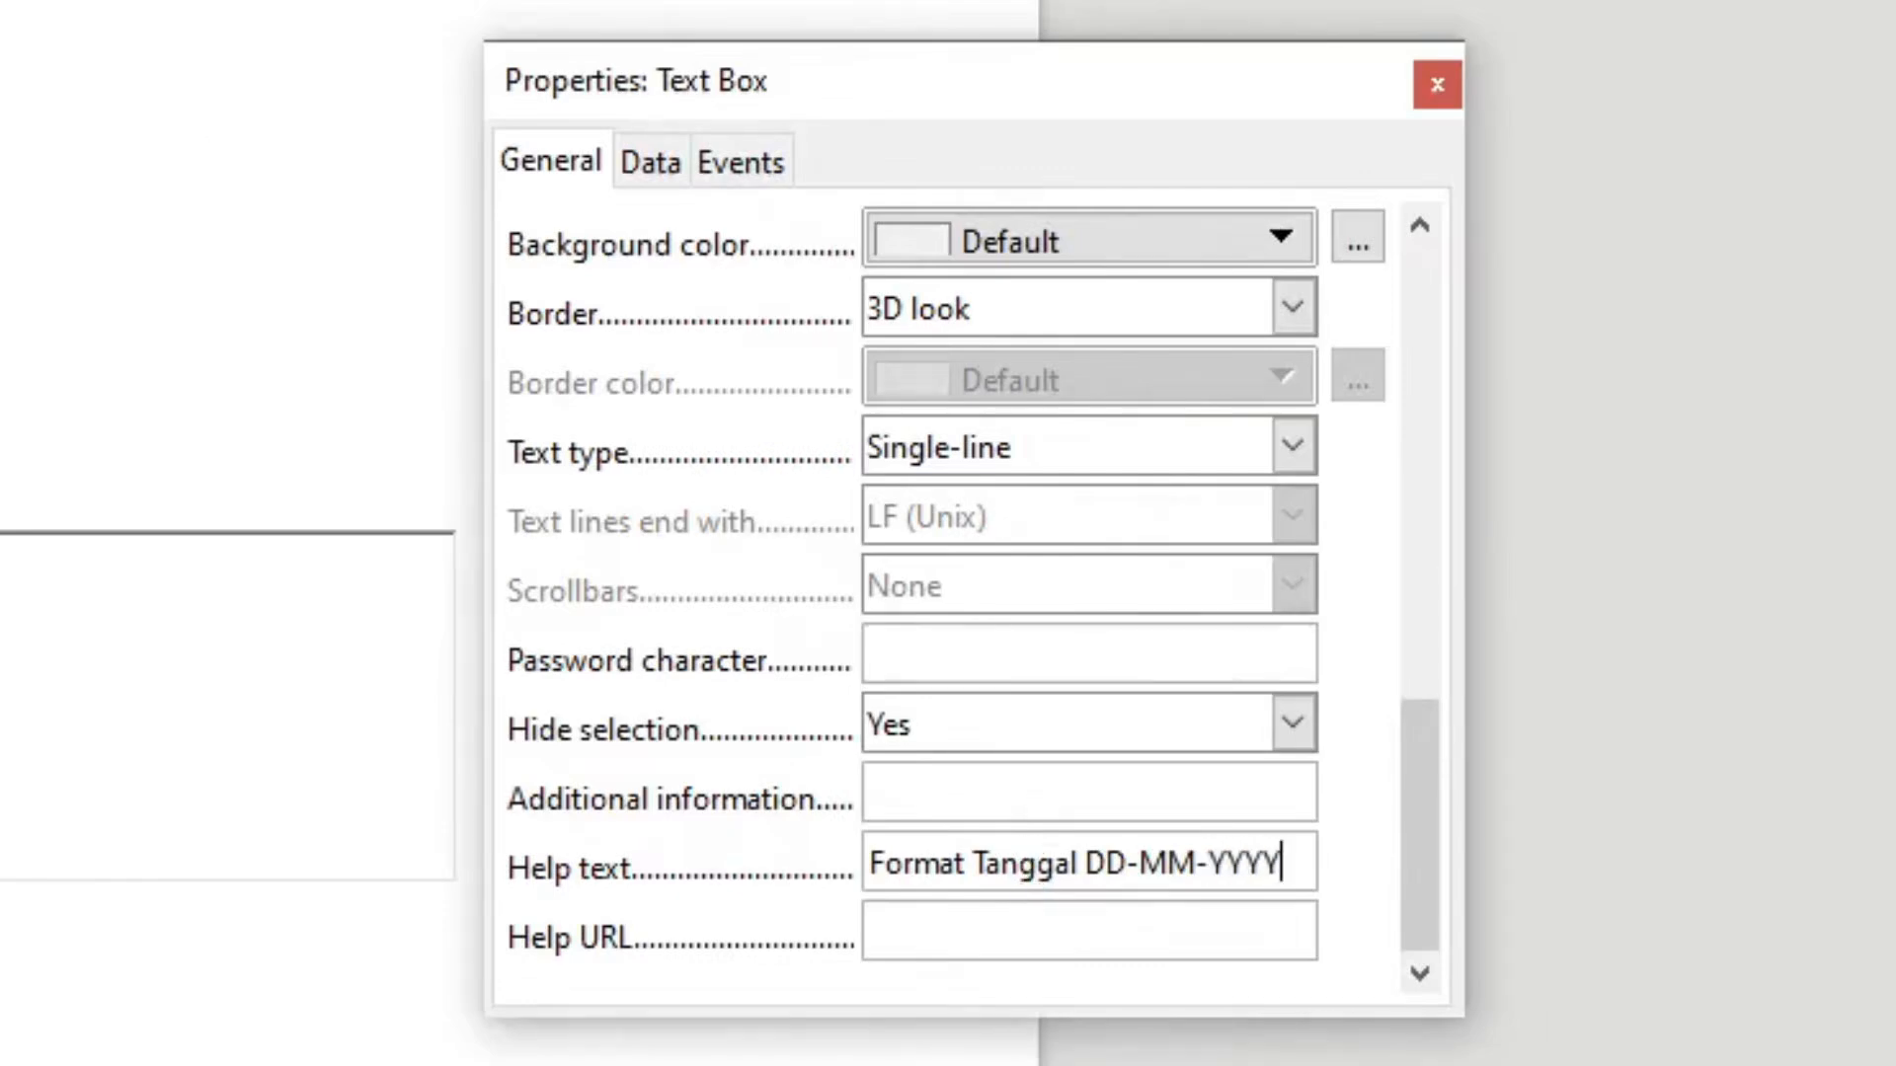
# - Select the Pendidikan list box and enter "Pendidikan terakhir" as its help text
pyautogui.click(59, 10)
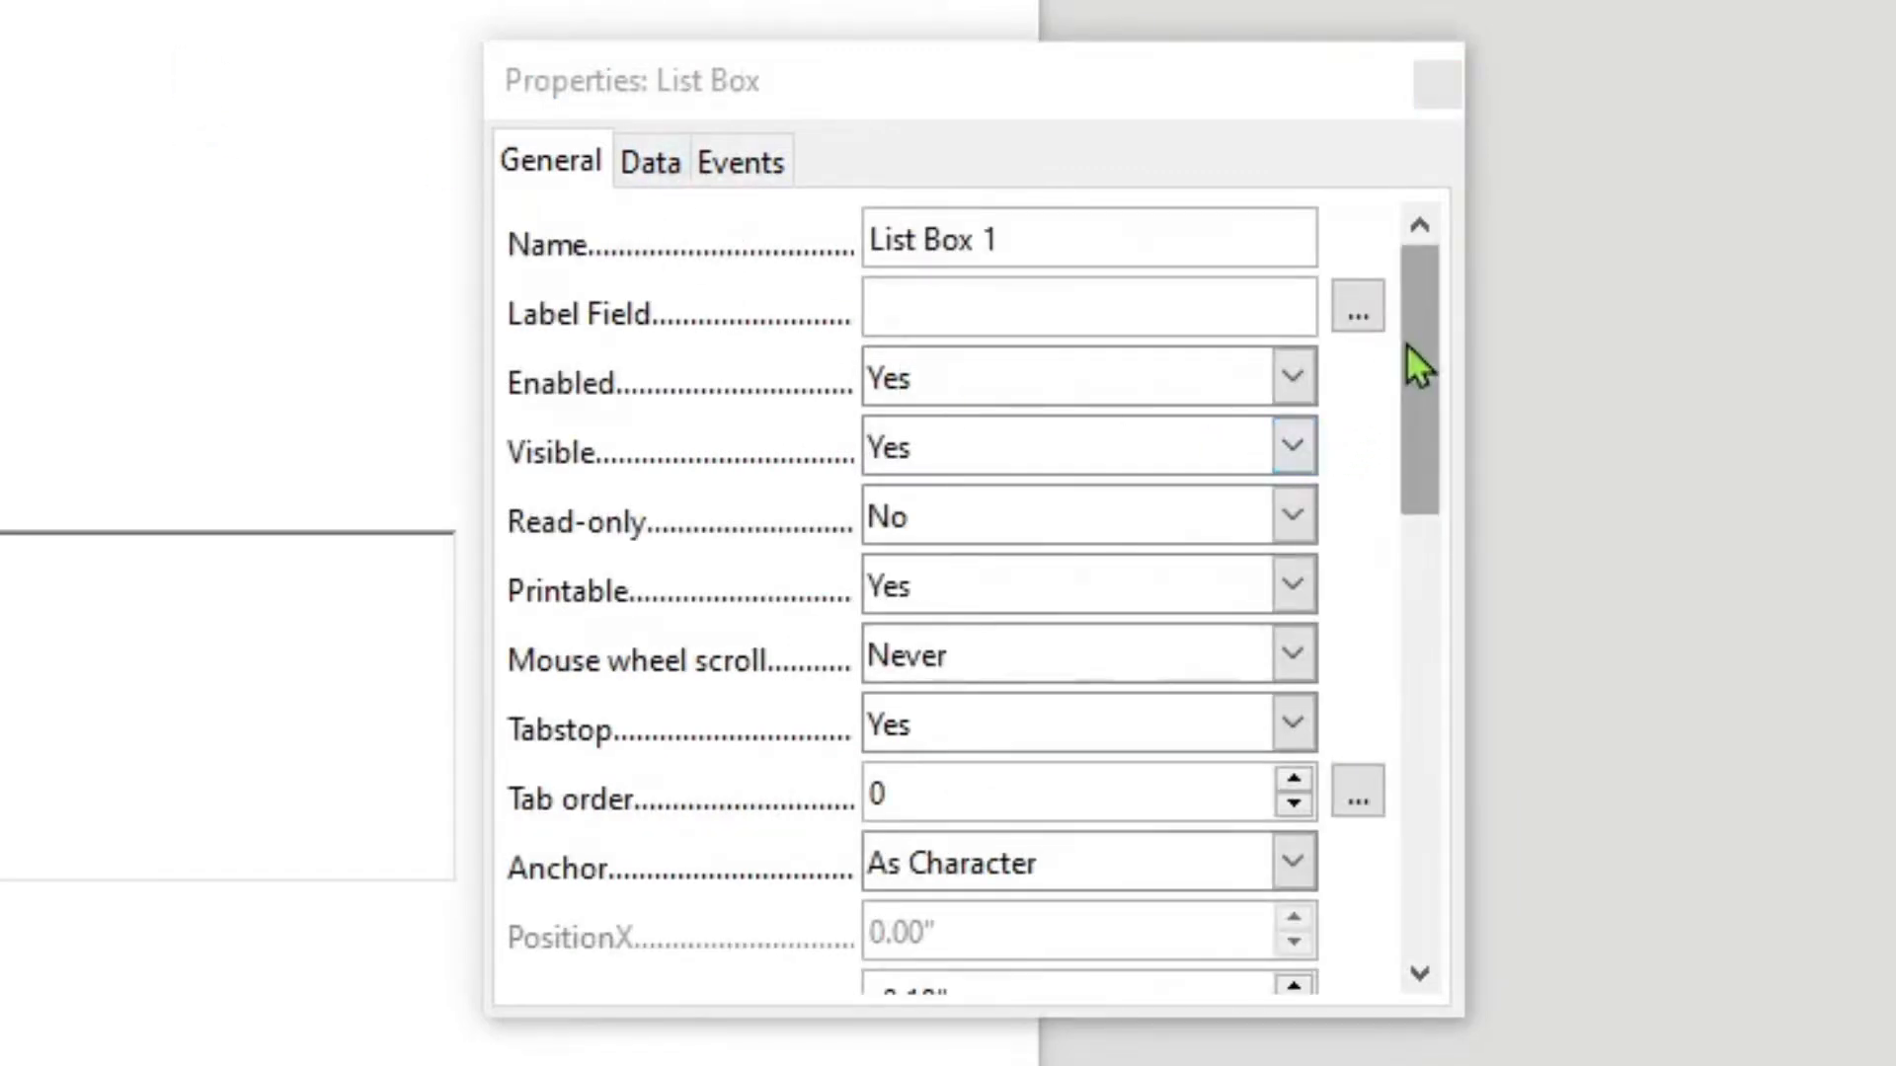
pyautogui.moveTo(1409, 359); pyautogui.dragTo(1425, 804)
pyautogui.click(1191, 806)
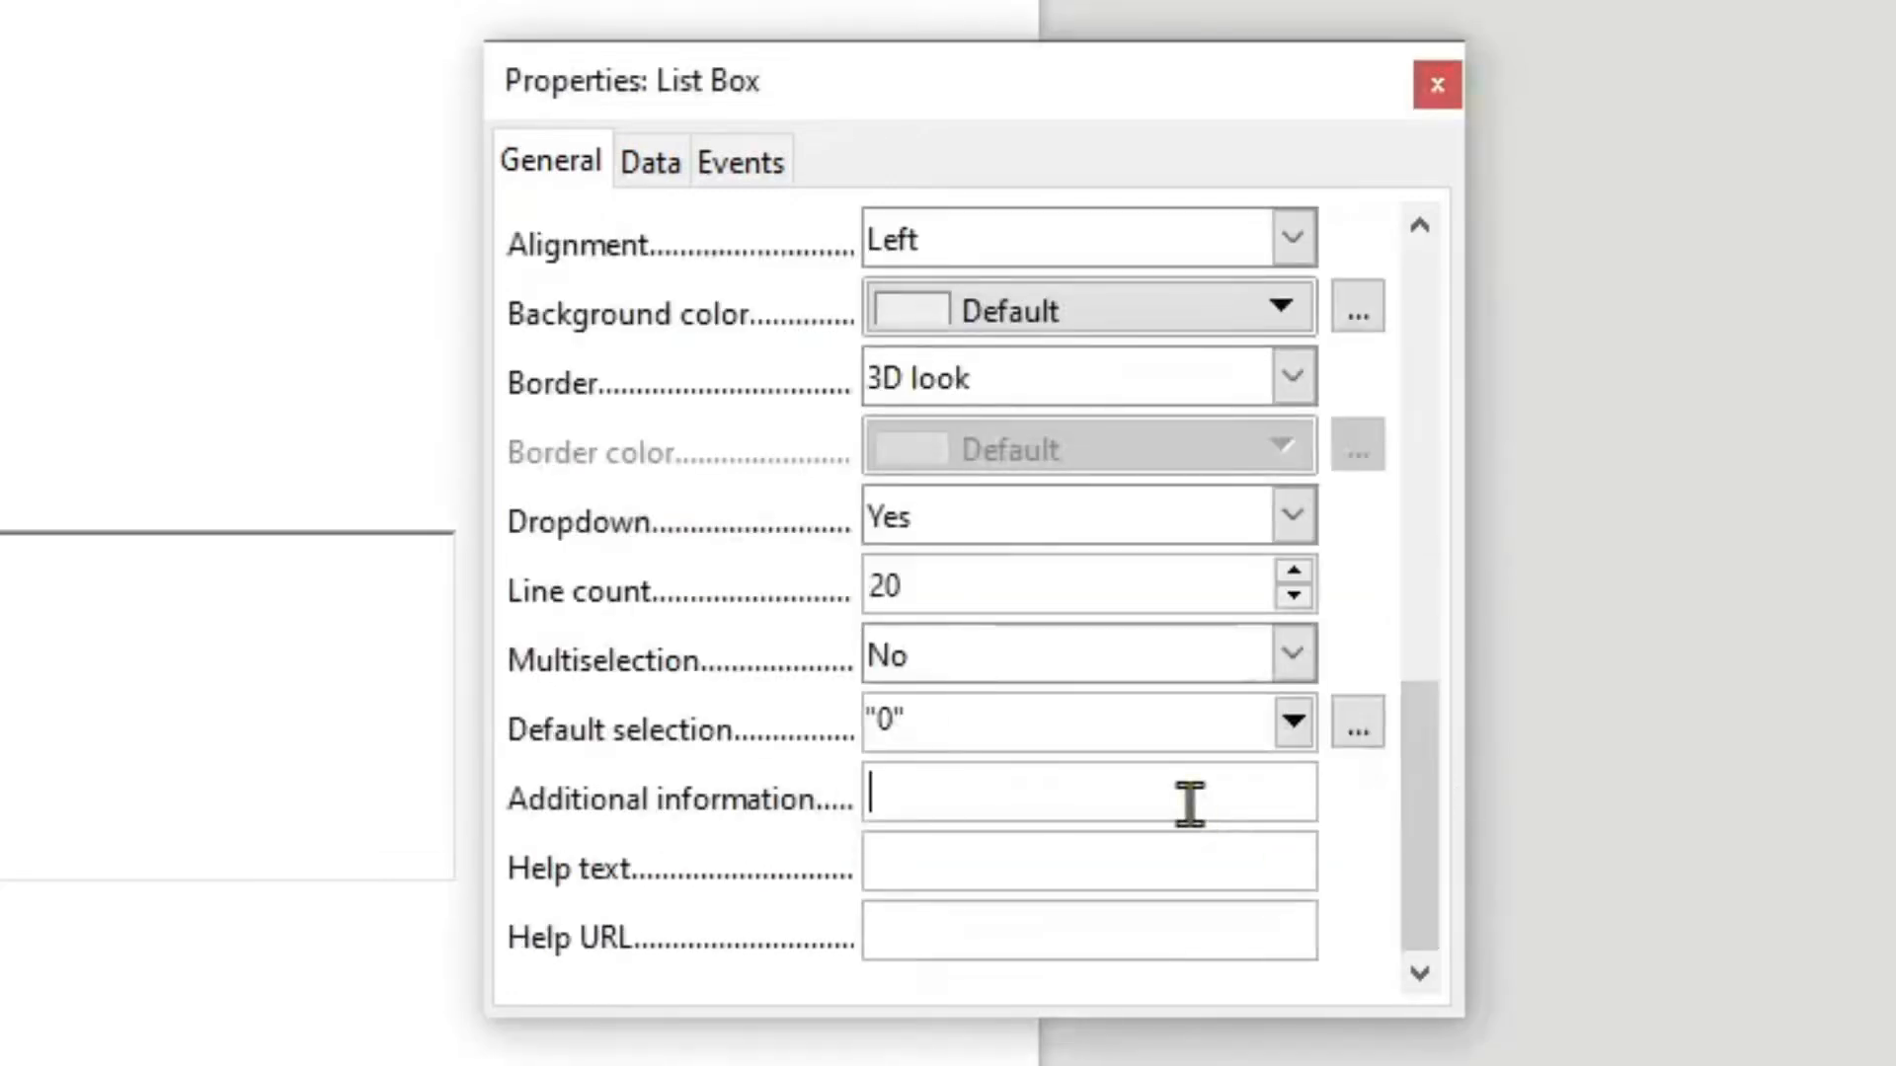
pyautogui.click(1153, 889)
pyautogui.write('Pendidika')
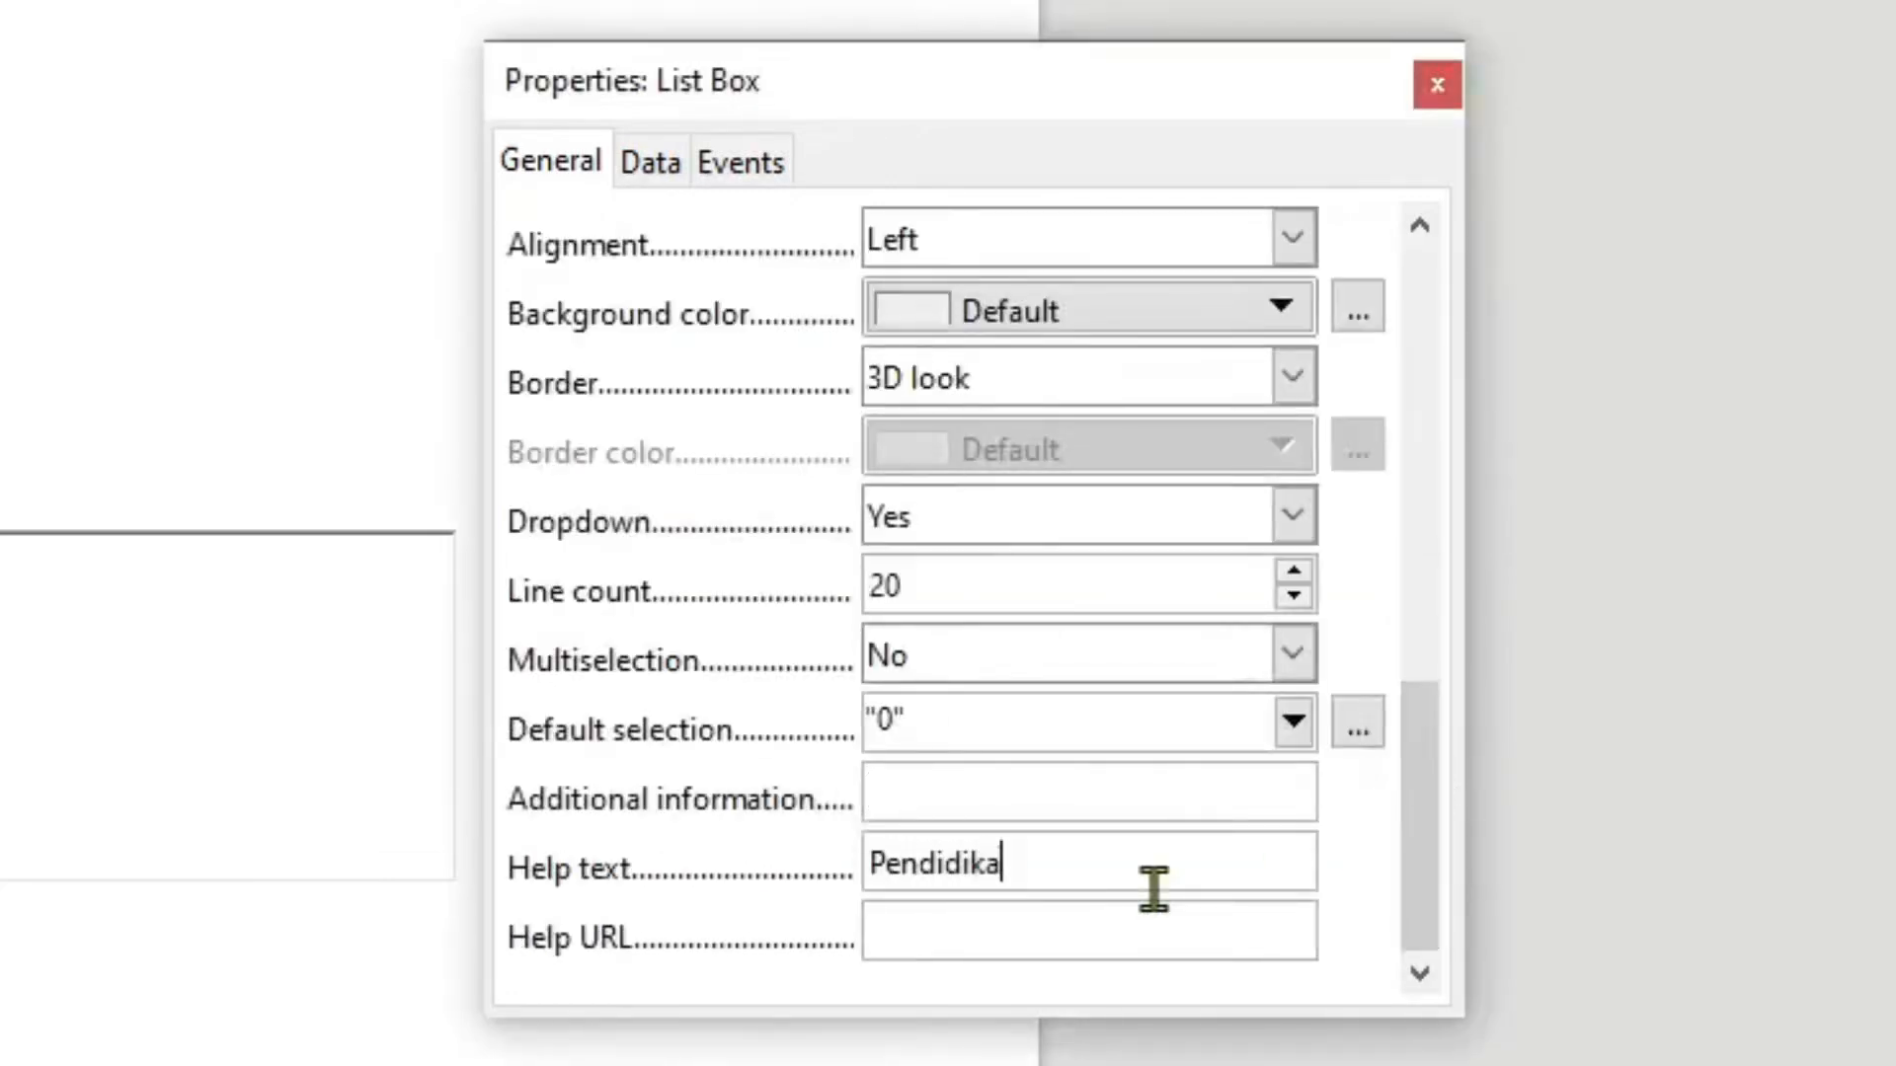
pyautogui.write('n terakhir')
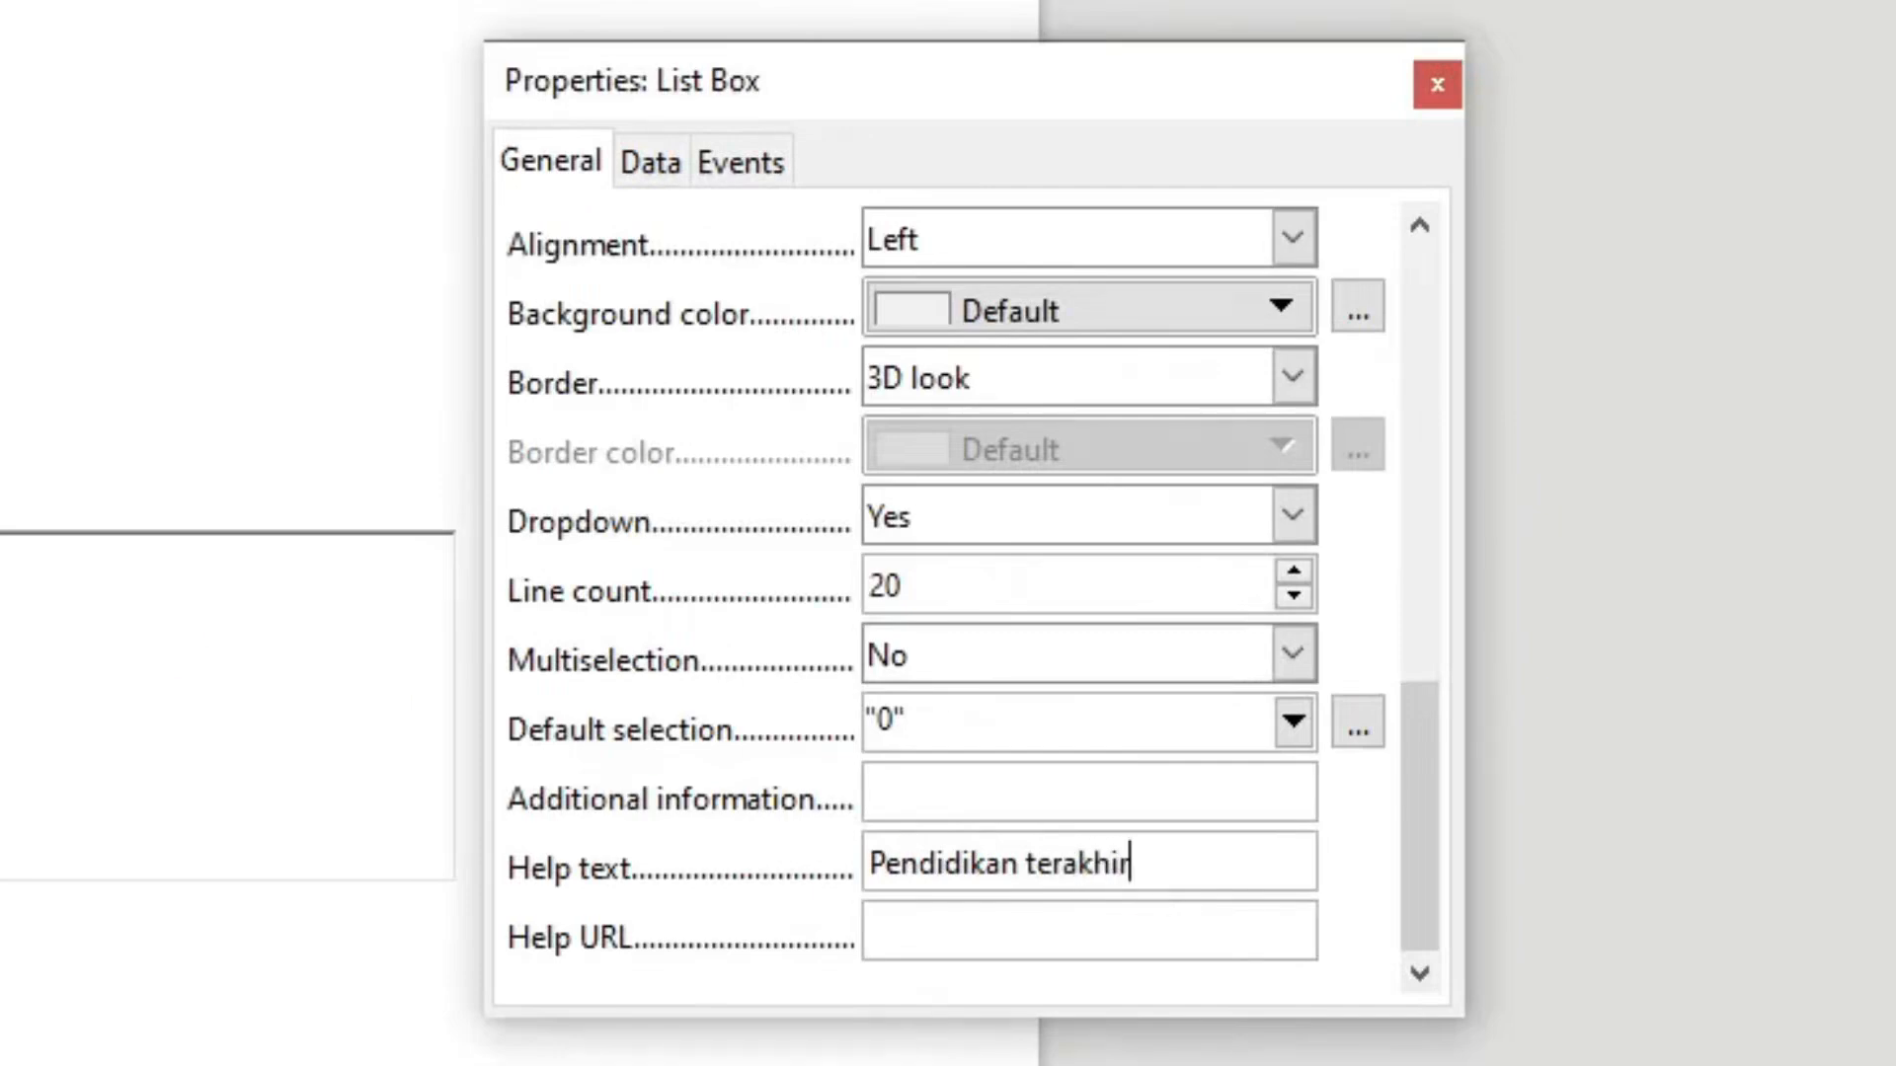
# - Select the No. HP text box, set its maximum text length to 14 and its default text to "+62"
pyautogui.click(5, 691)
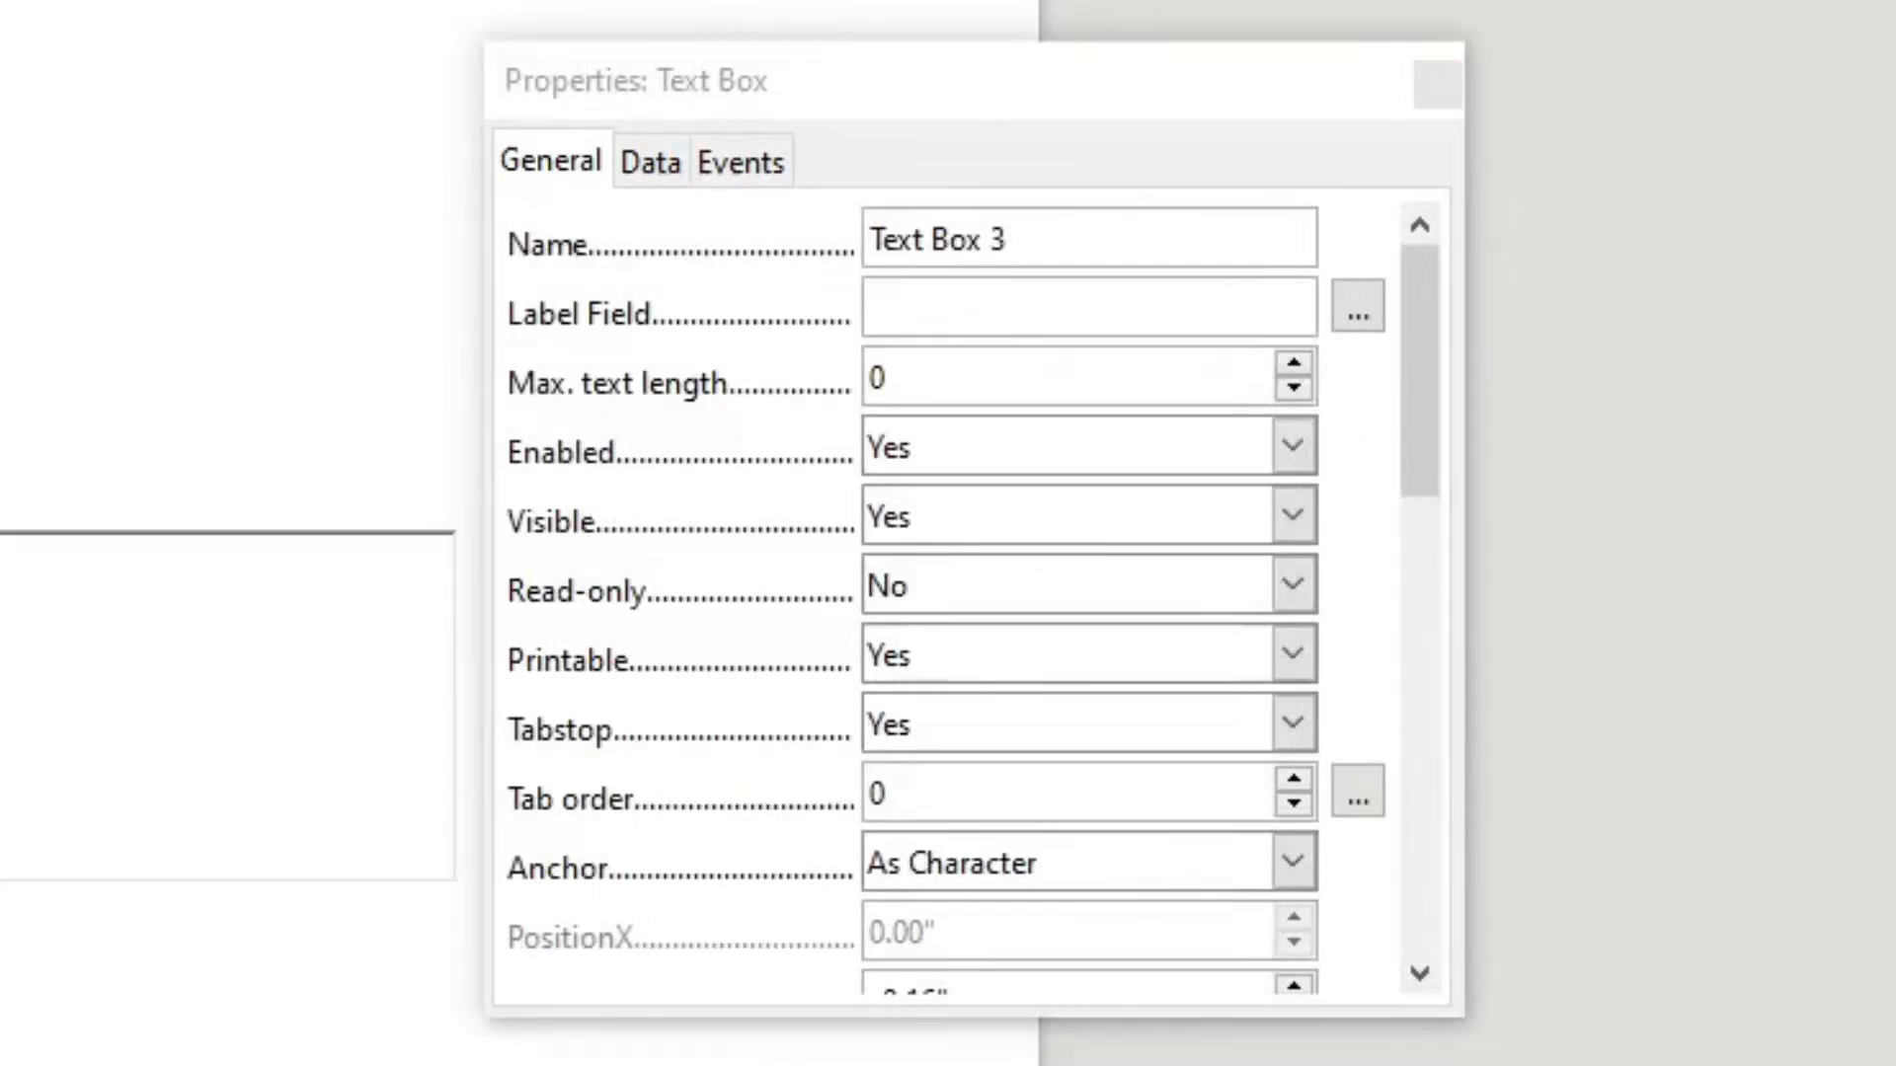
pyautogui.click(923, 366)
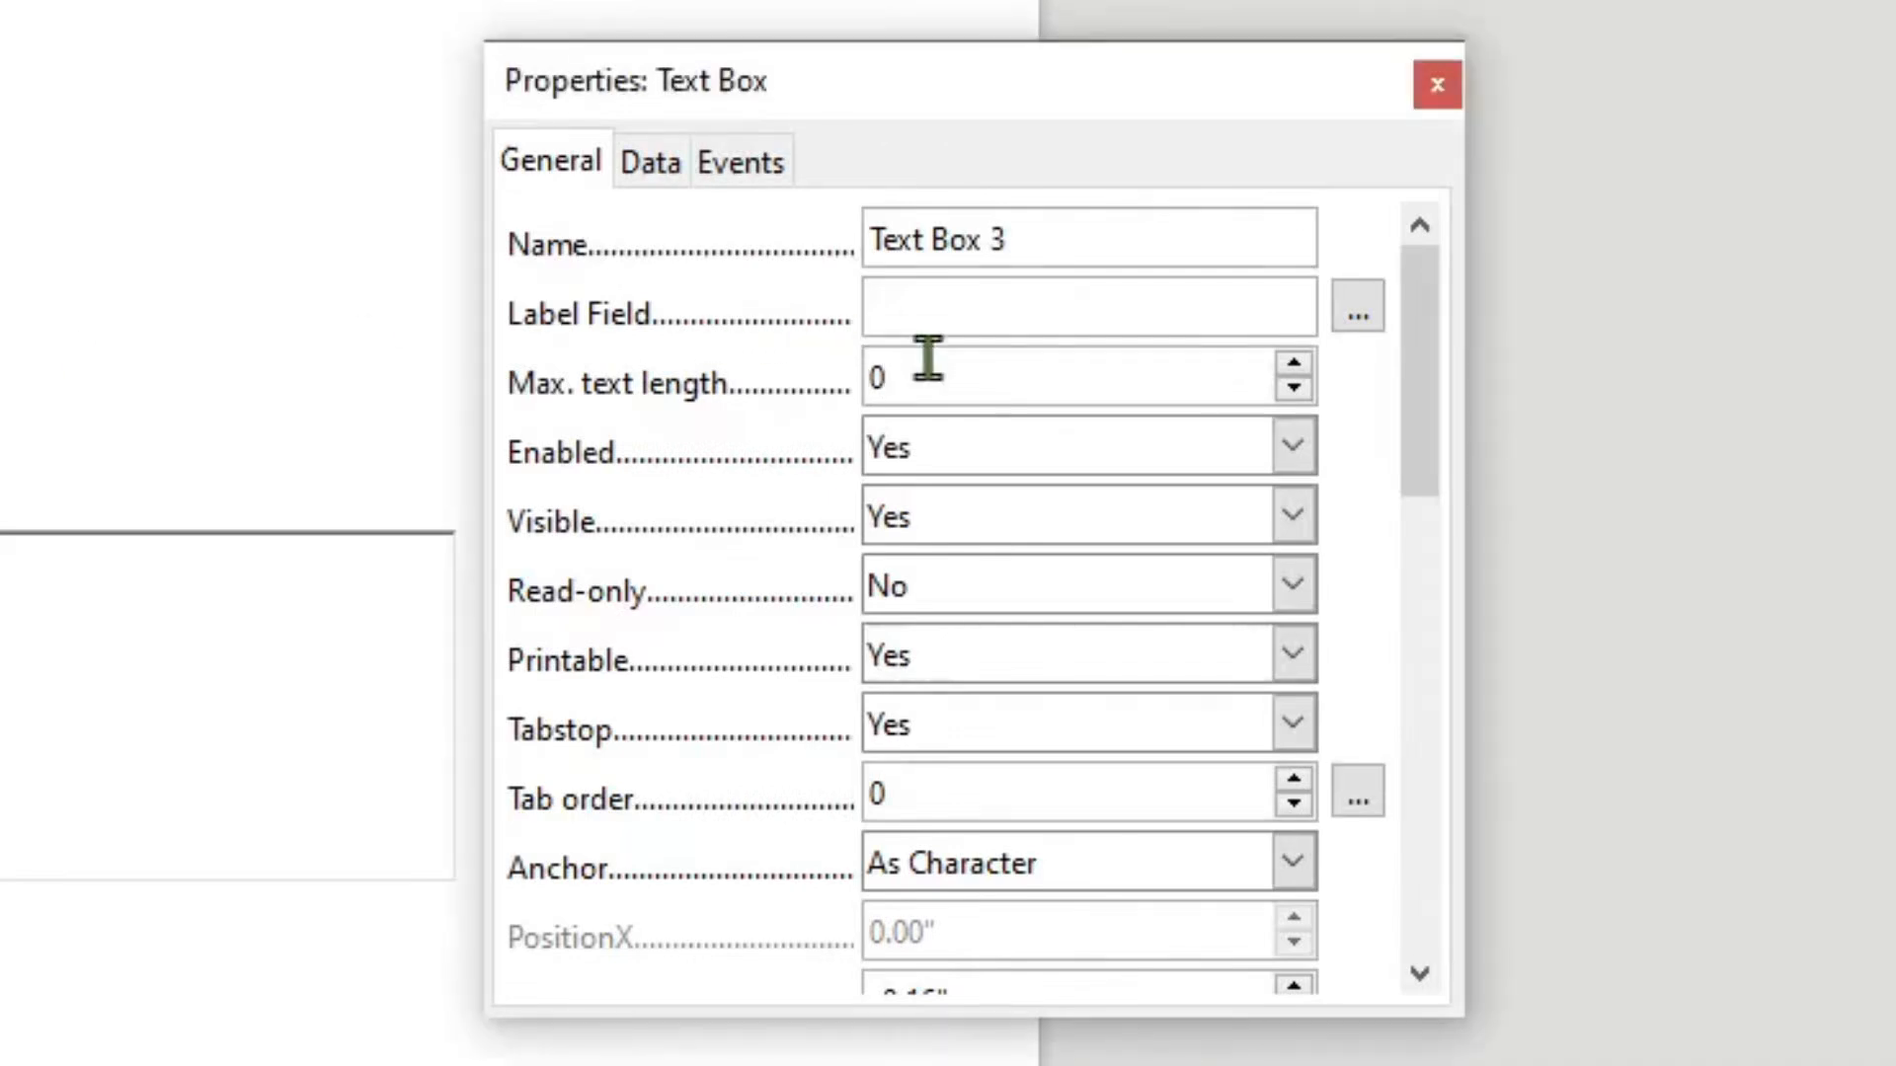
pyautogui.press('BackSpace')
pyautogui.write('14')
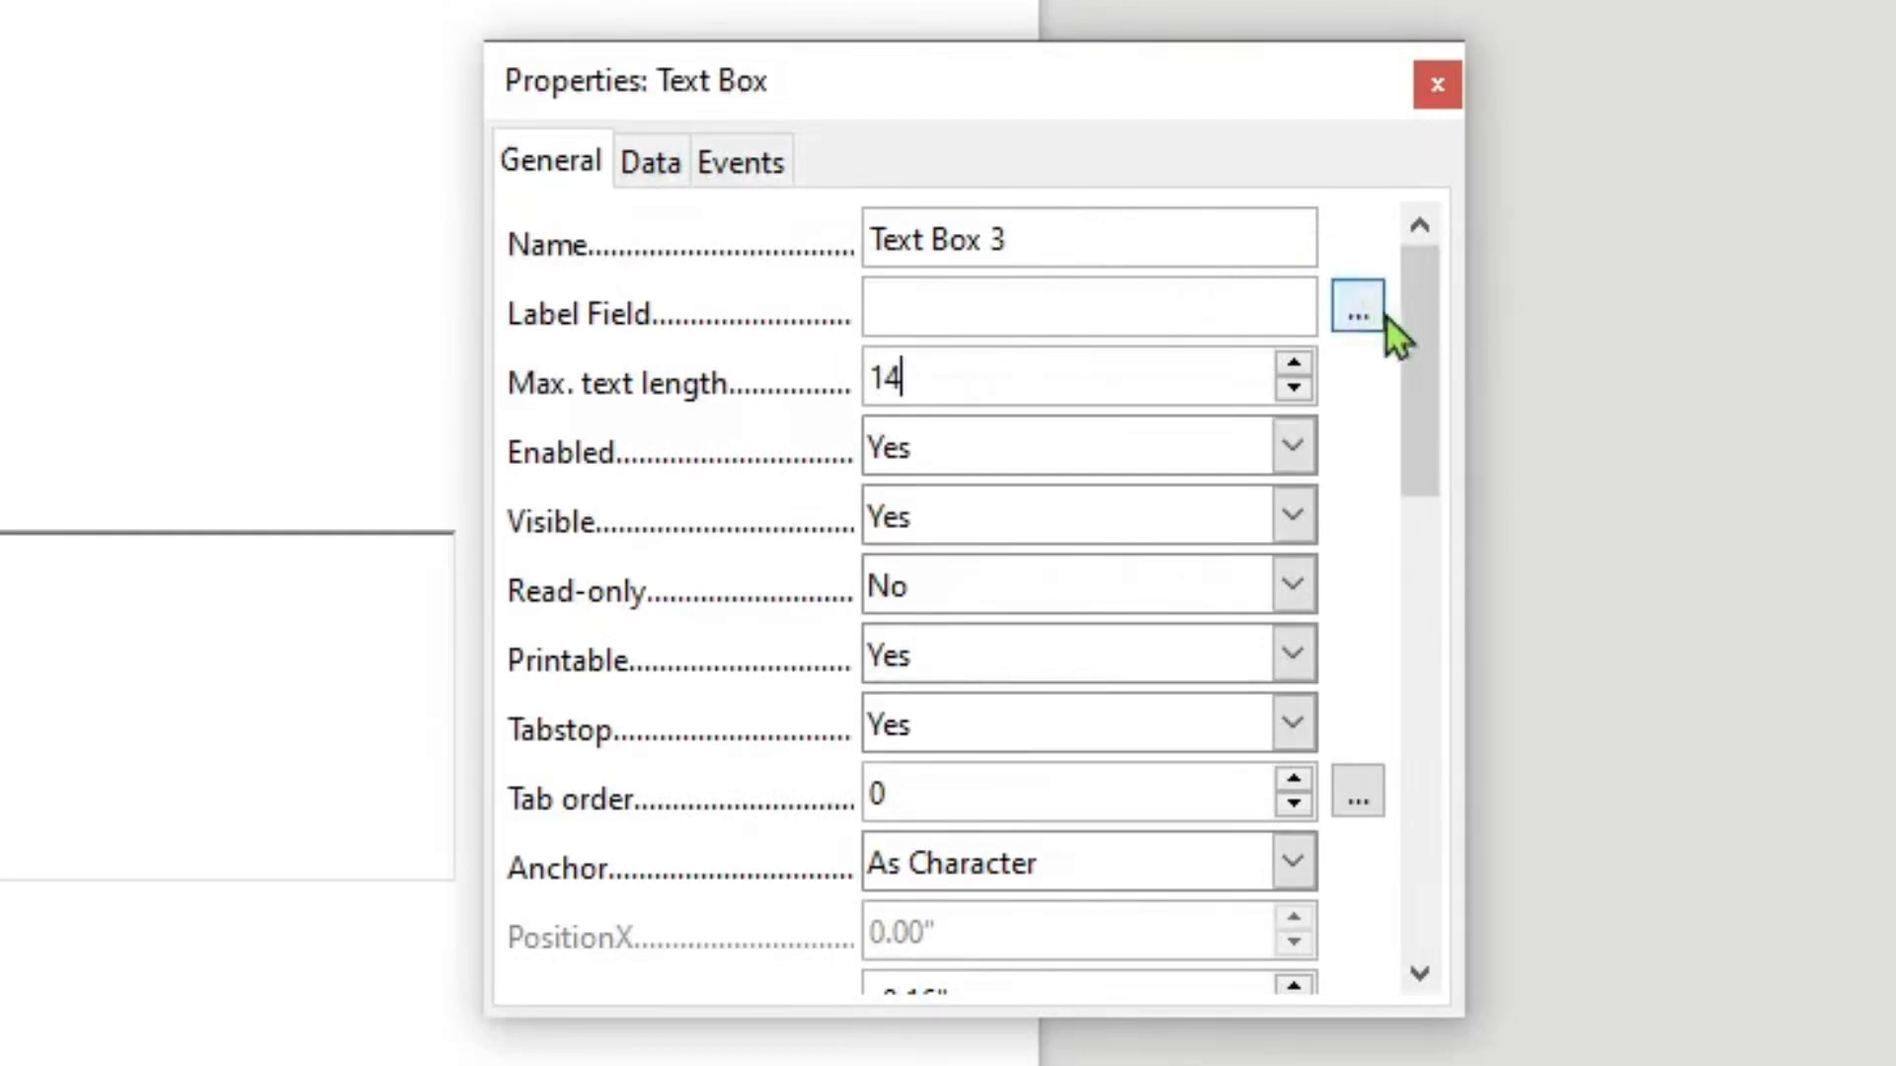
pyautogui.moveTo(1430, 339); pyautogui.dragTo(1394, 565)
pyautogui.click(1067, 600)
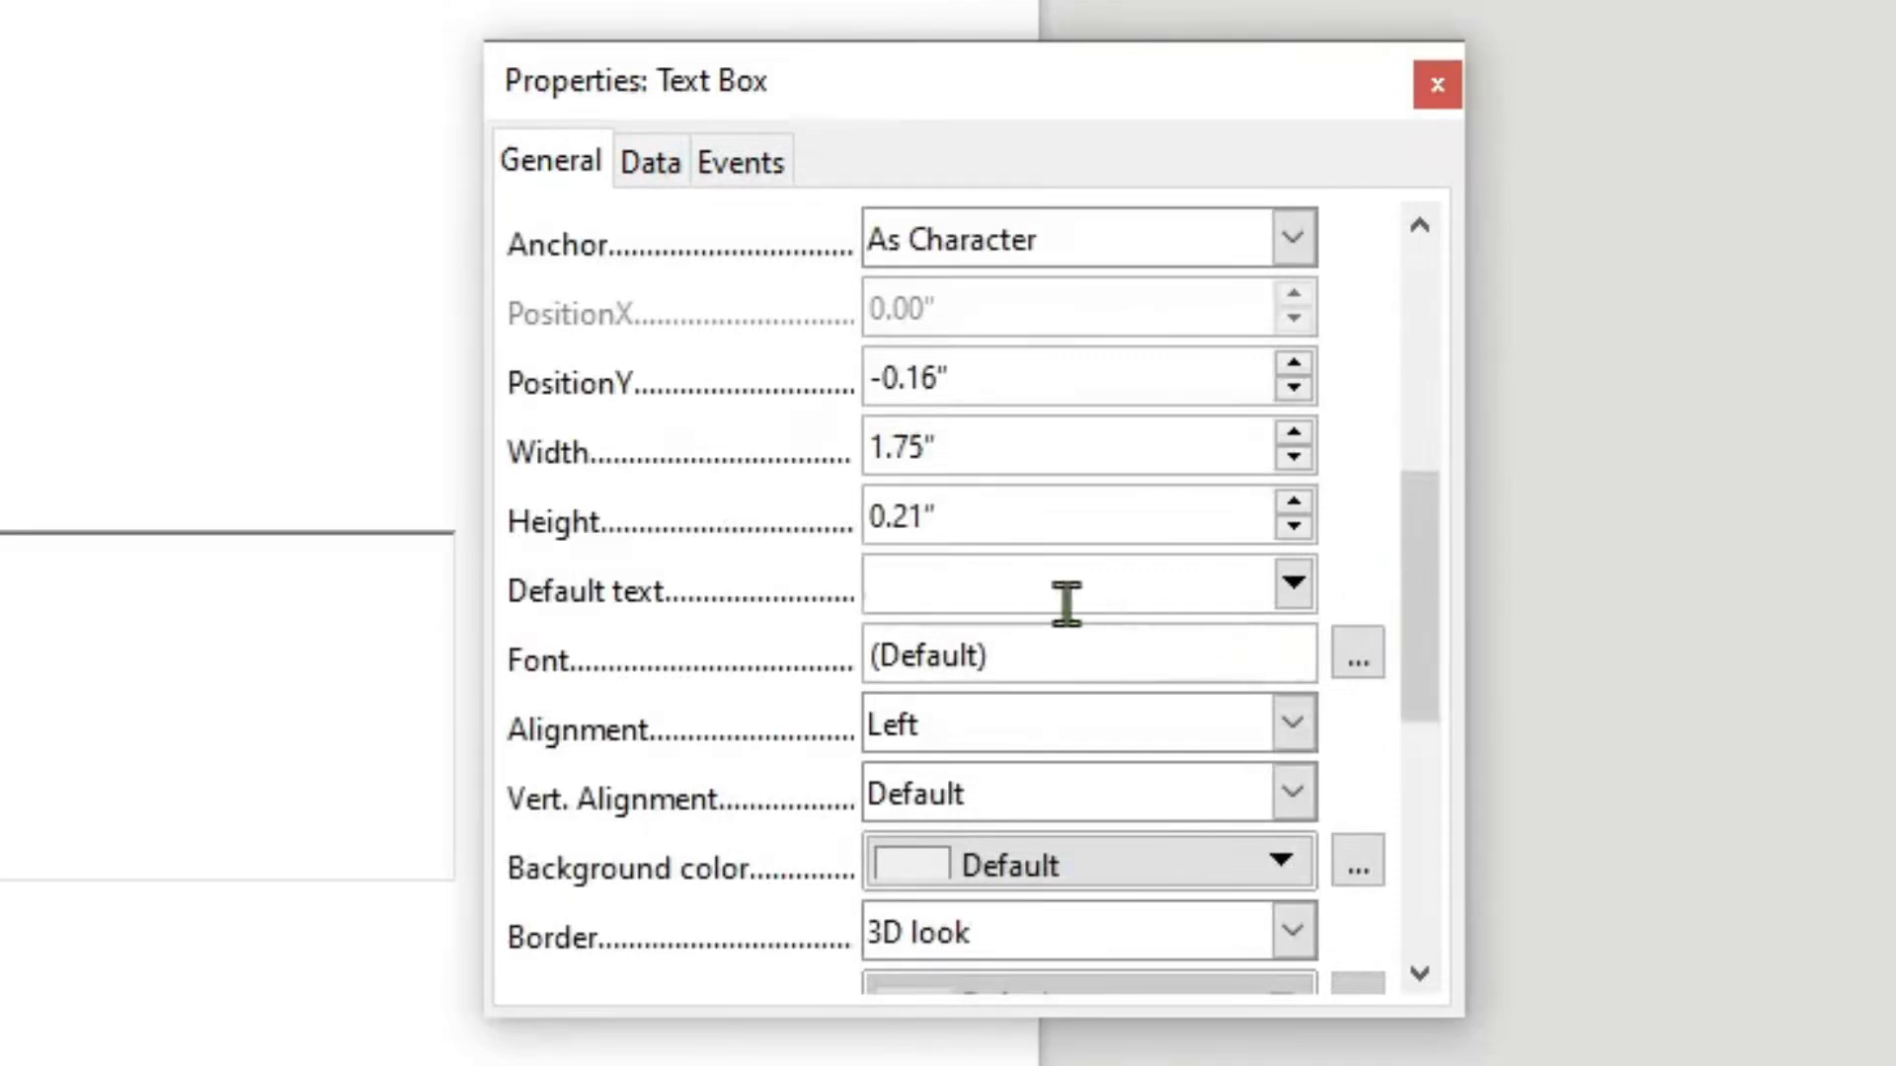
pyautogui.write('+62')
# - Enter "Nomor Handphone" as the help text of the No. HP text box
pyautogui.moveTo(1408, 553); pyautogui.dragTo(1394, 809)
pyautogui.click(1038, 875)
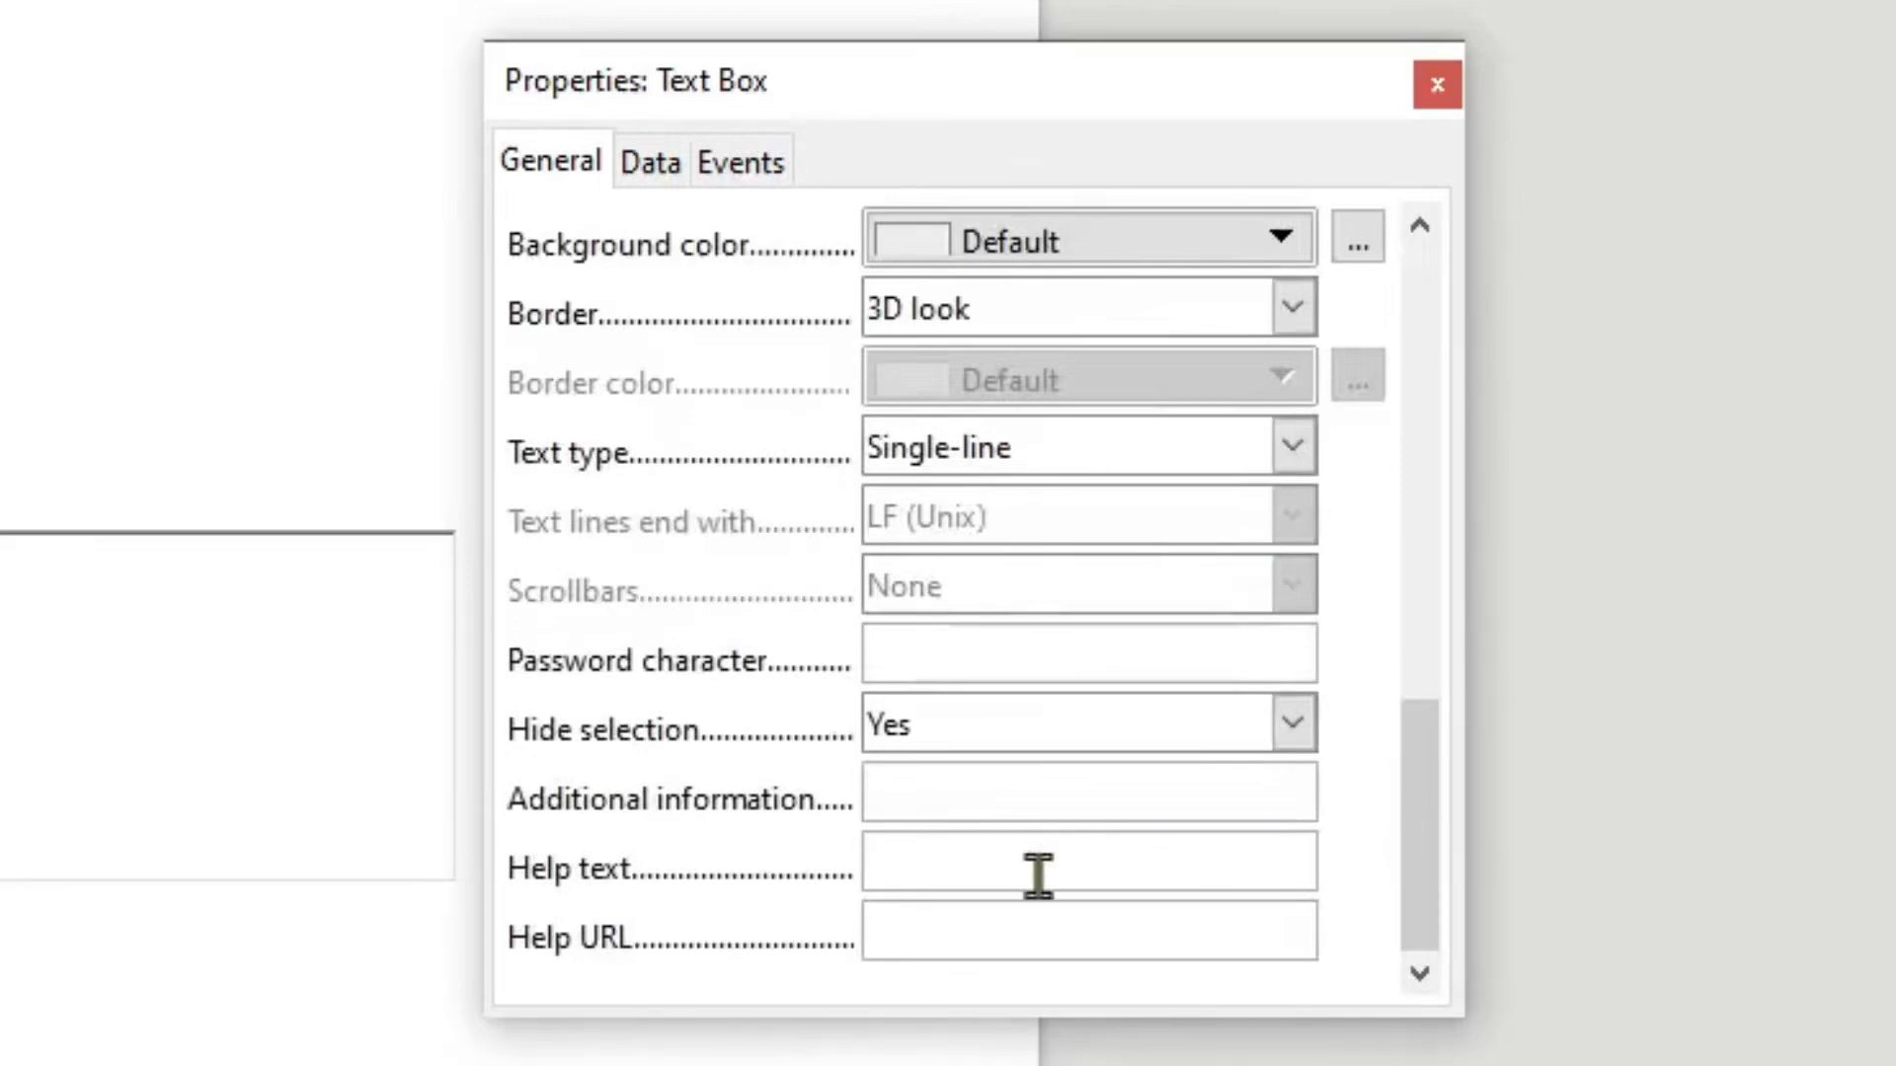
pyautogui.write('Nomor')
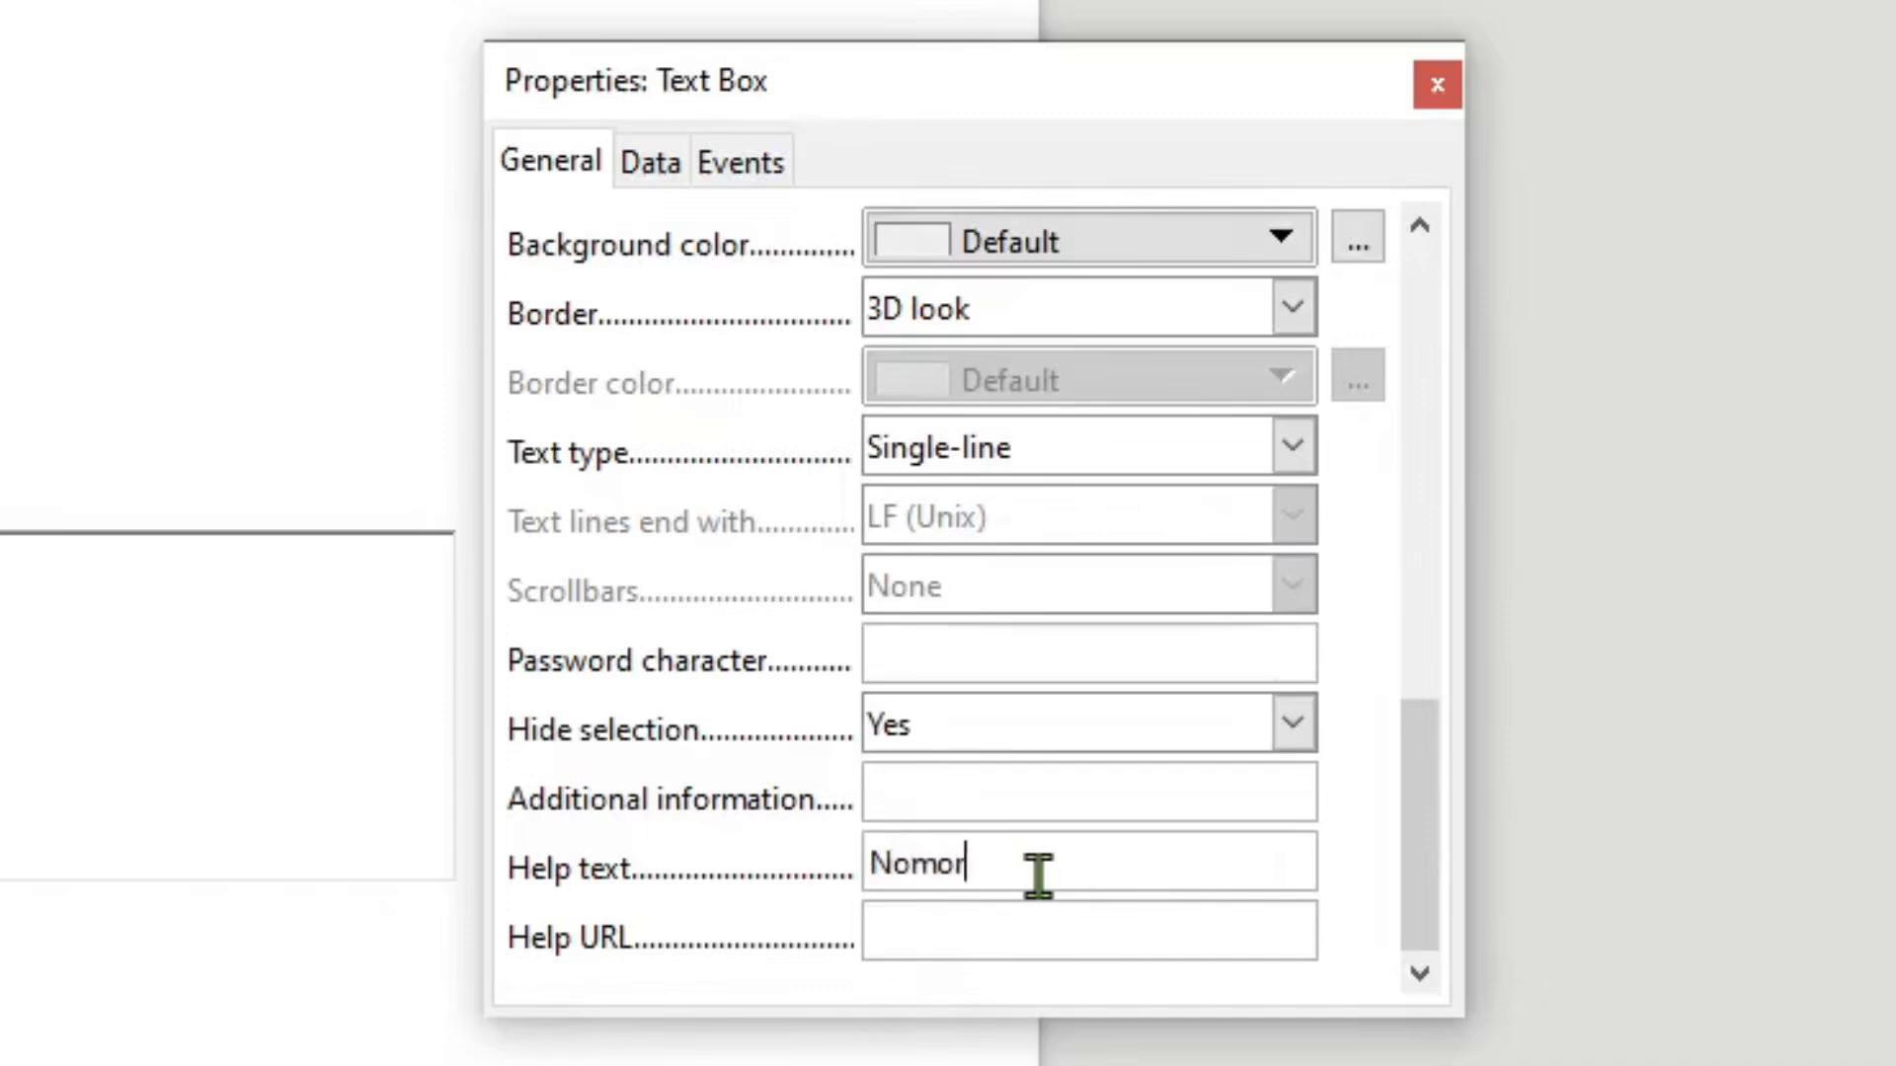
pyautogui.write(' Handphone')
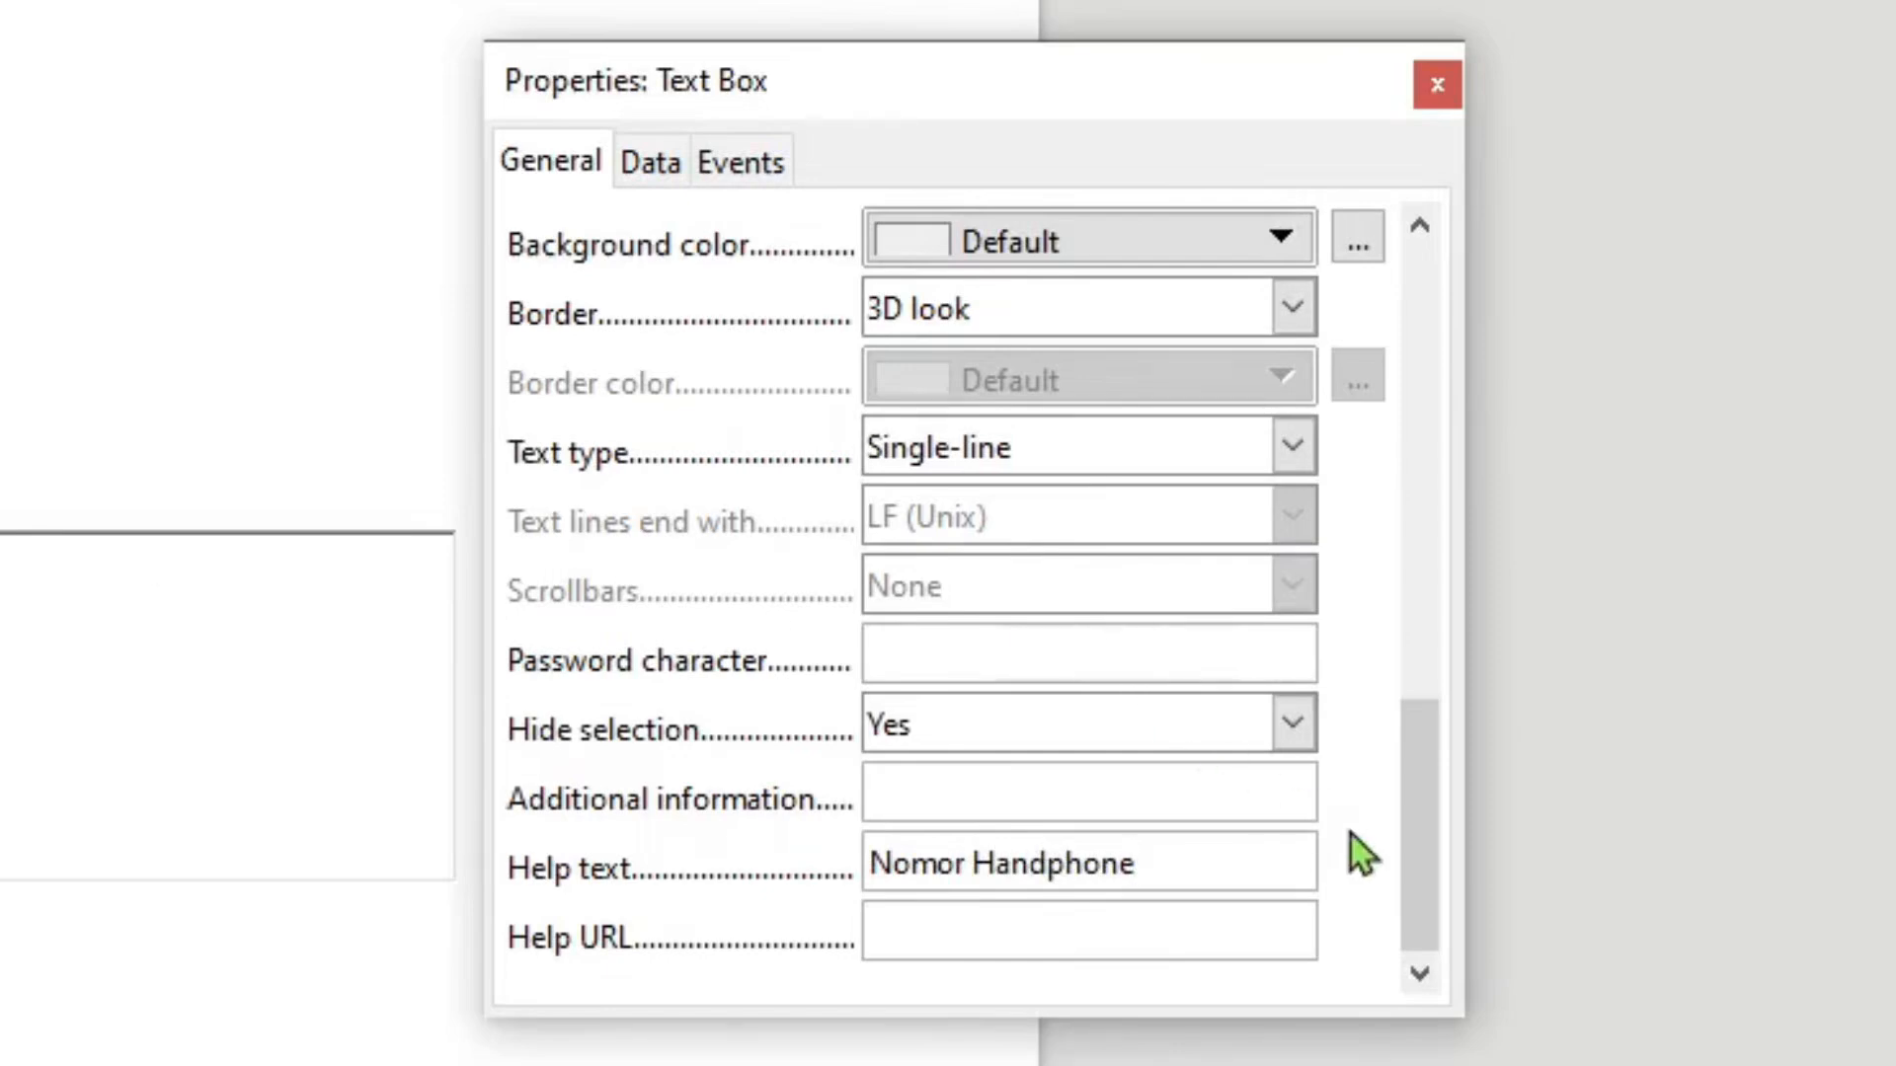
pyautogui.scroll(3, 1346, 846)
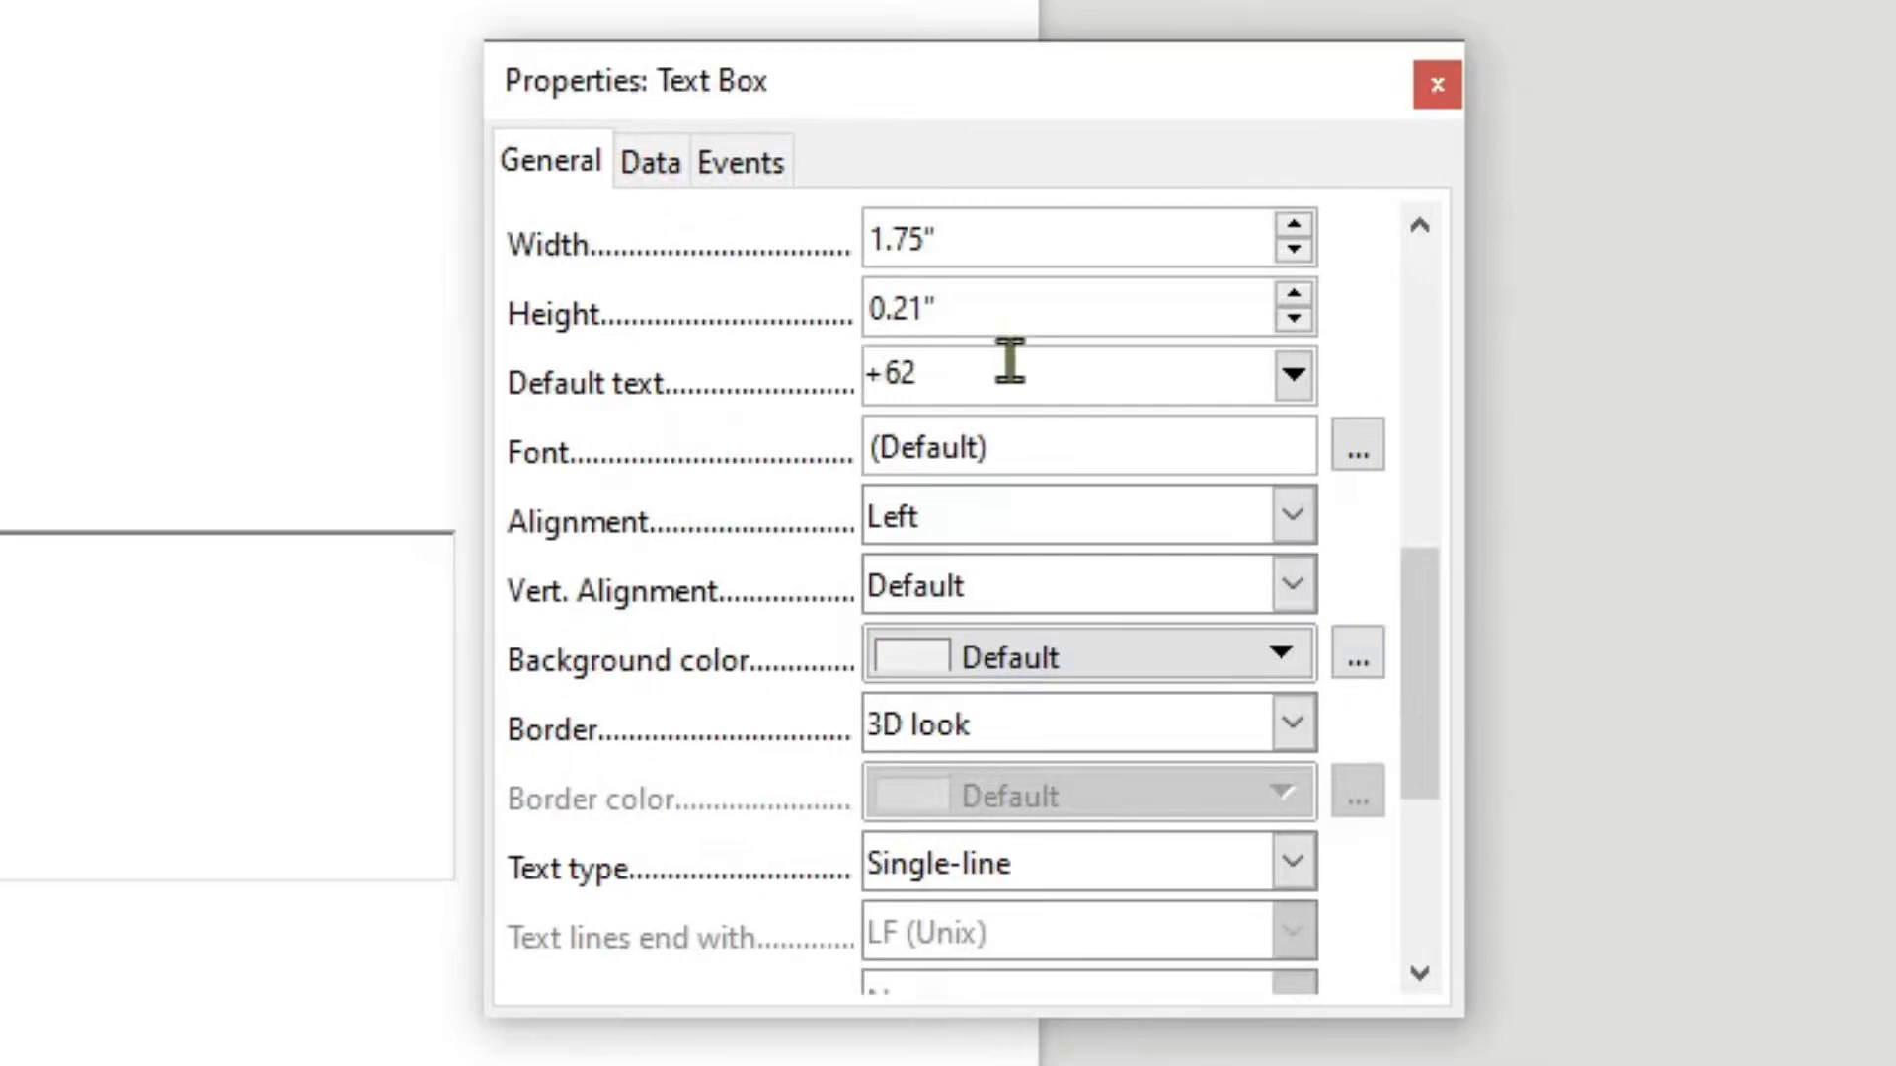
# - Select the multi-line Keterangan text box and set its maximum text length to 300
pyautogui.click(330, 542)
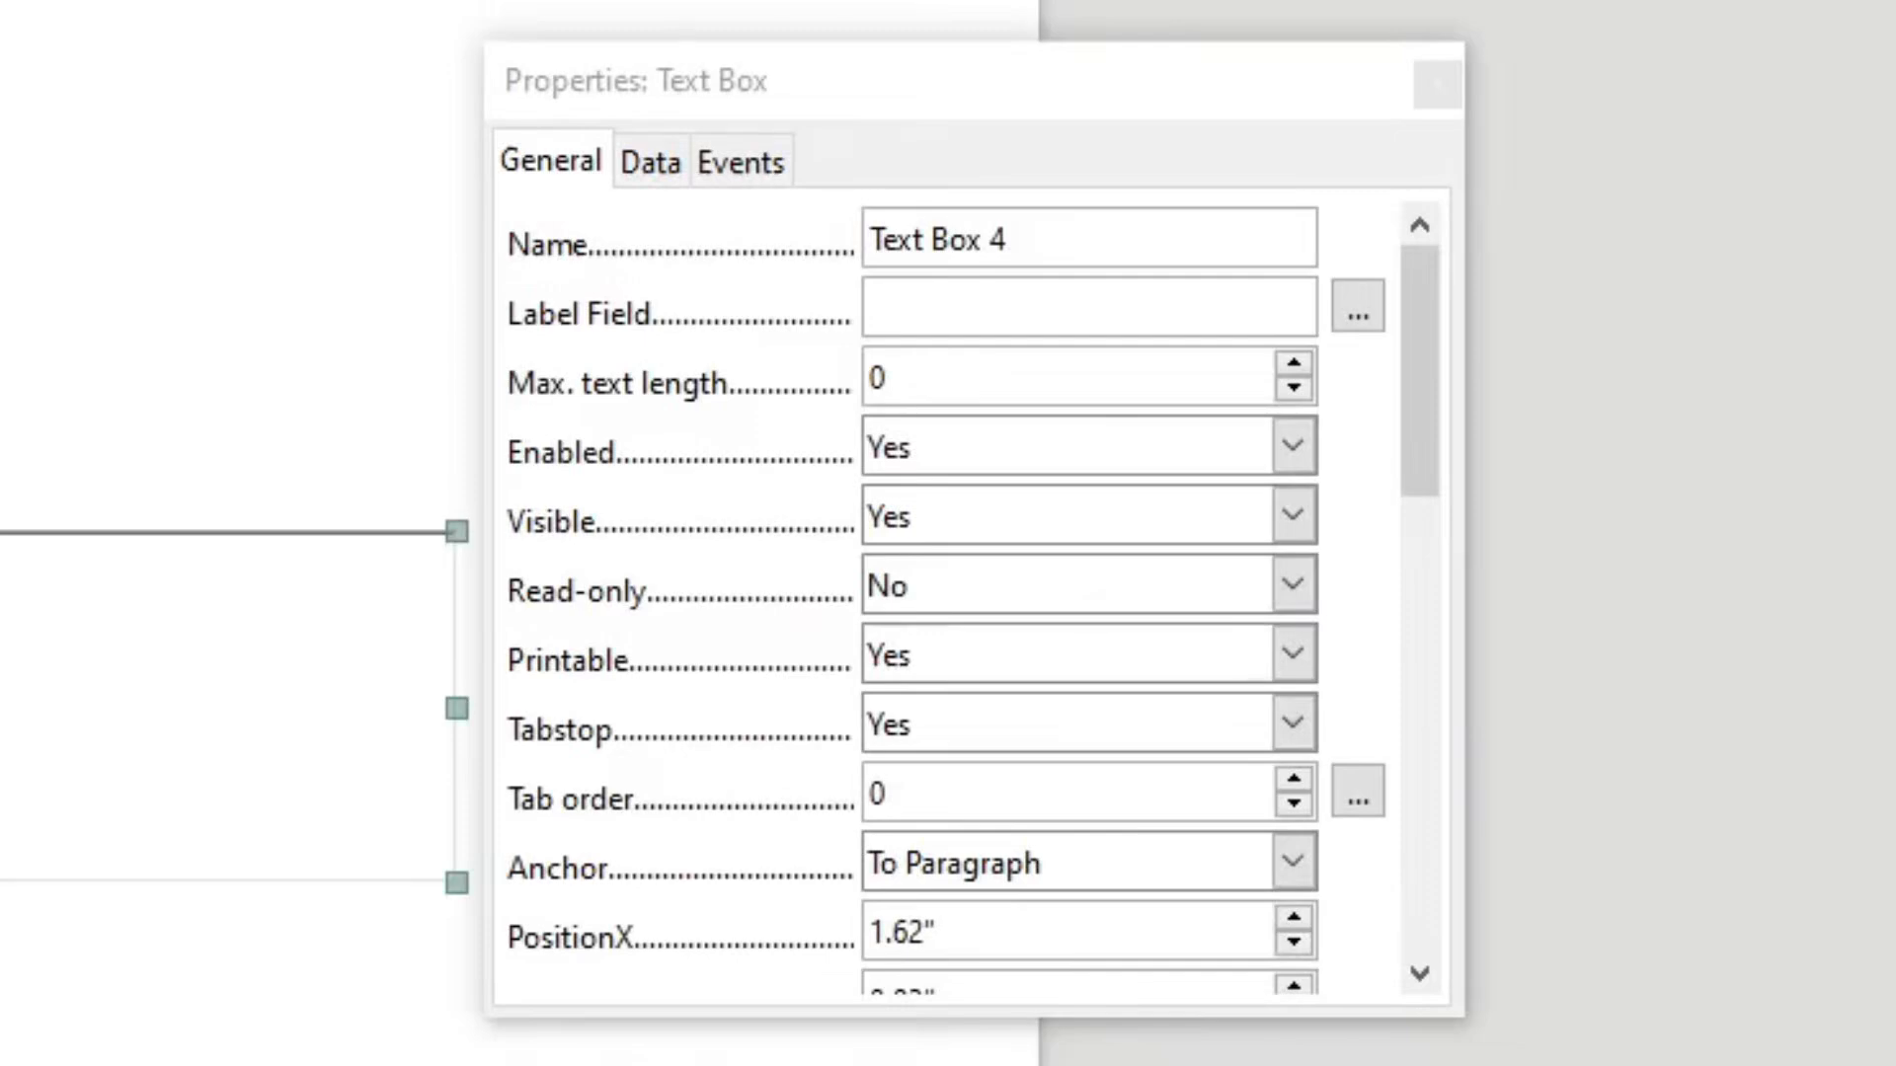
pyautogui.click(922, 394)
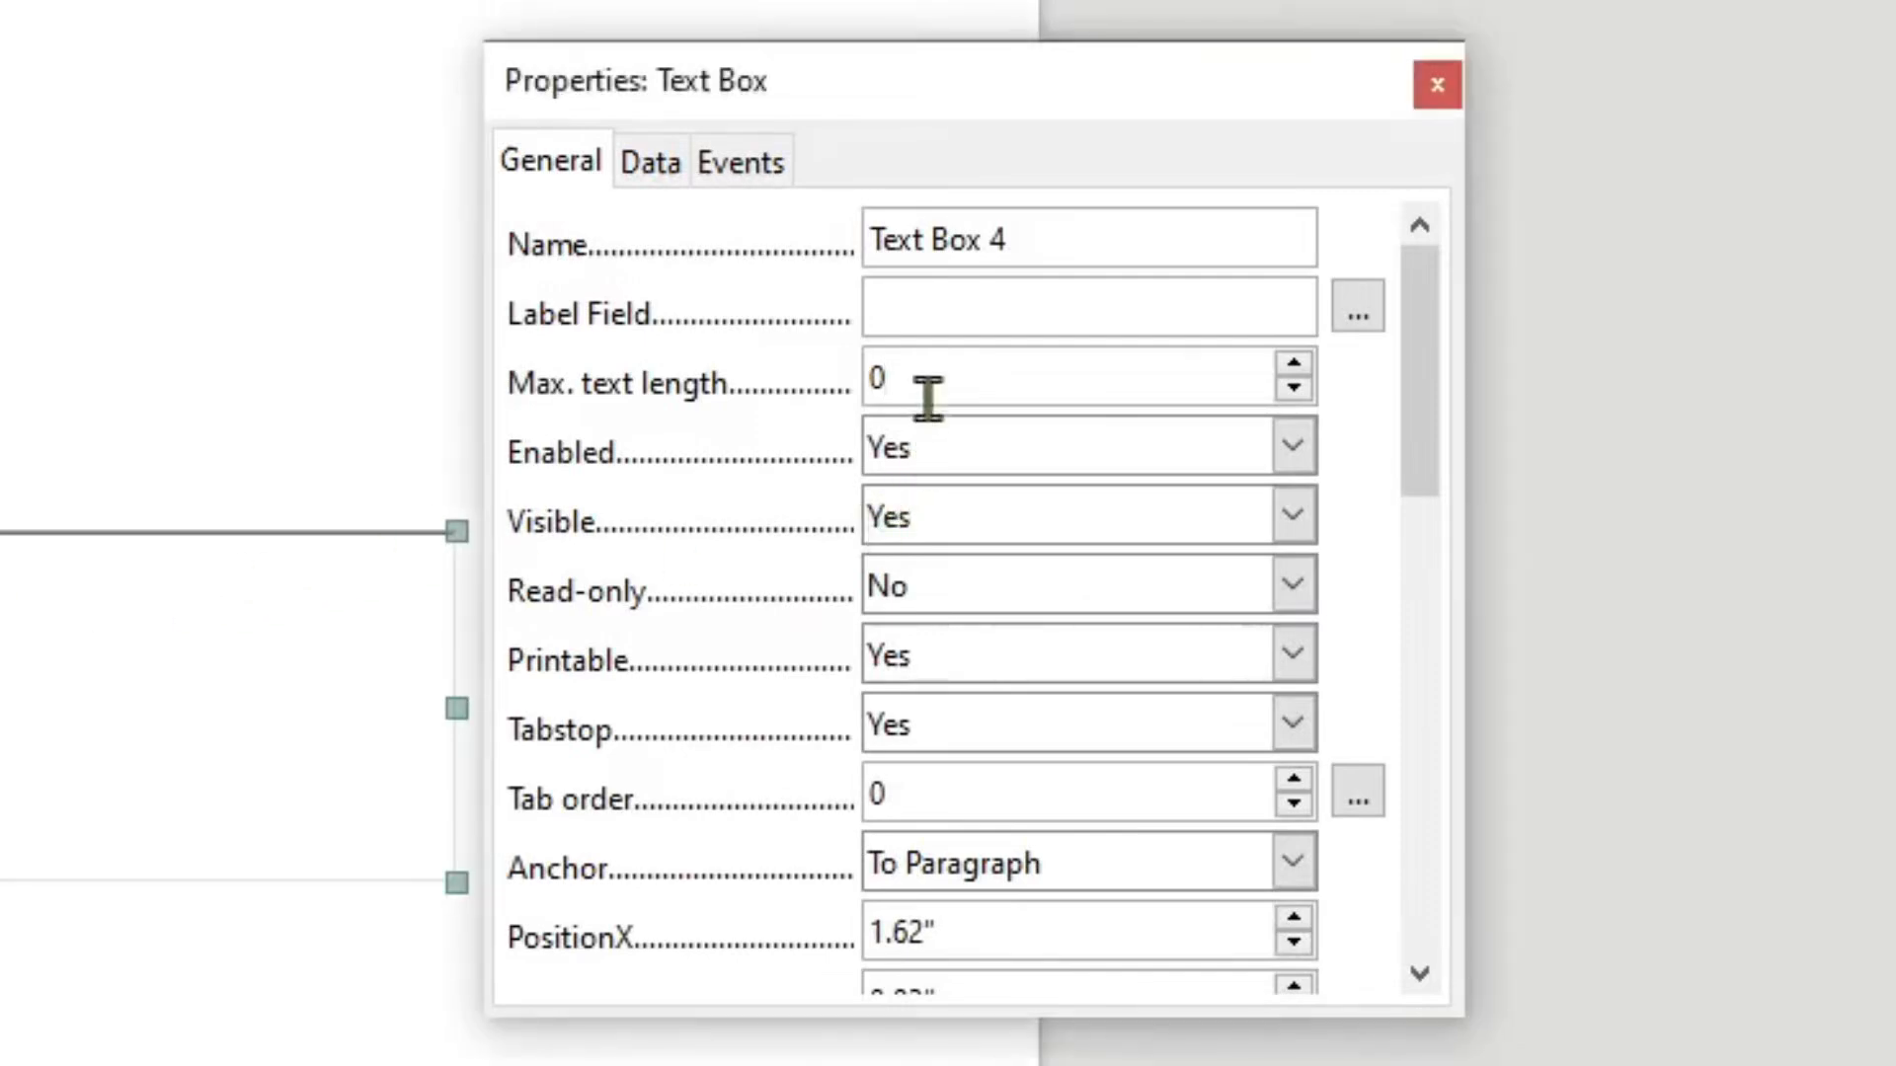
pyautogui.press('Home')
pyautogui.write('30')
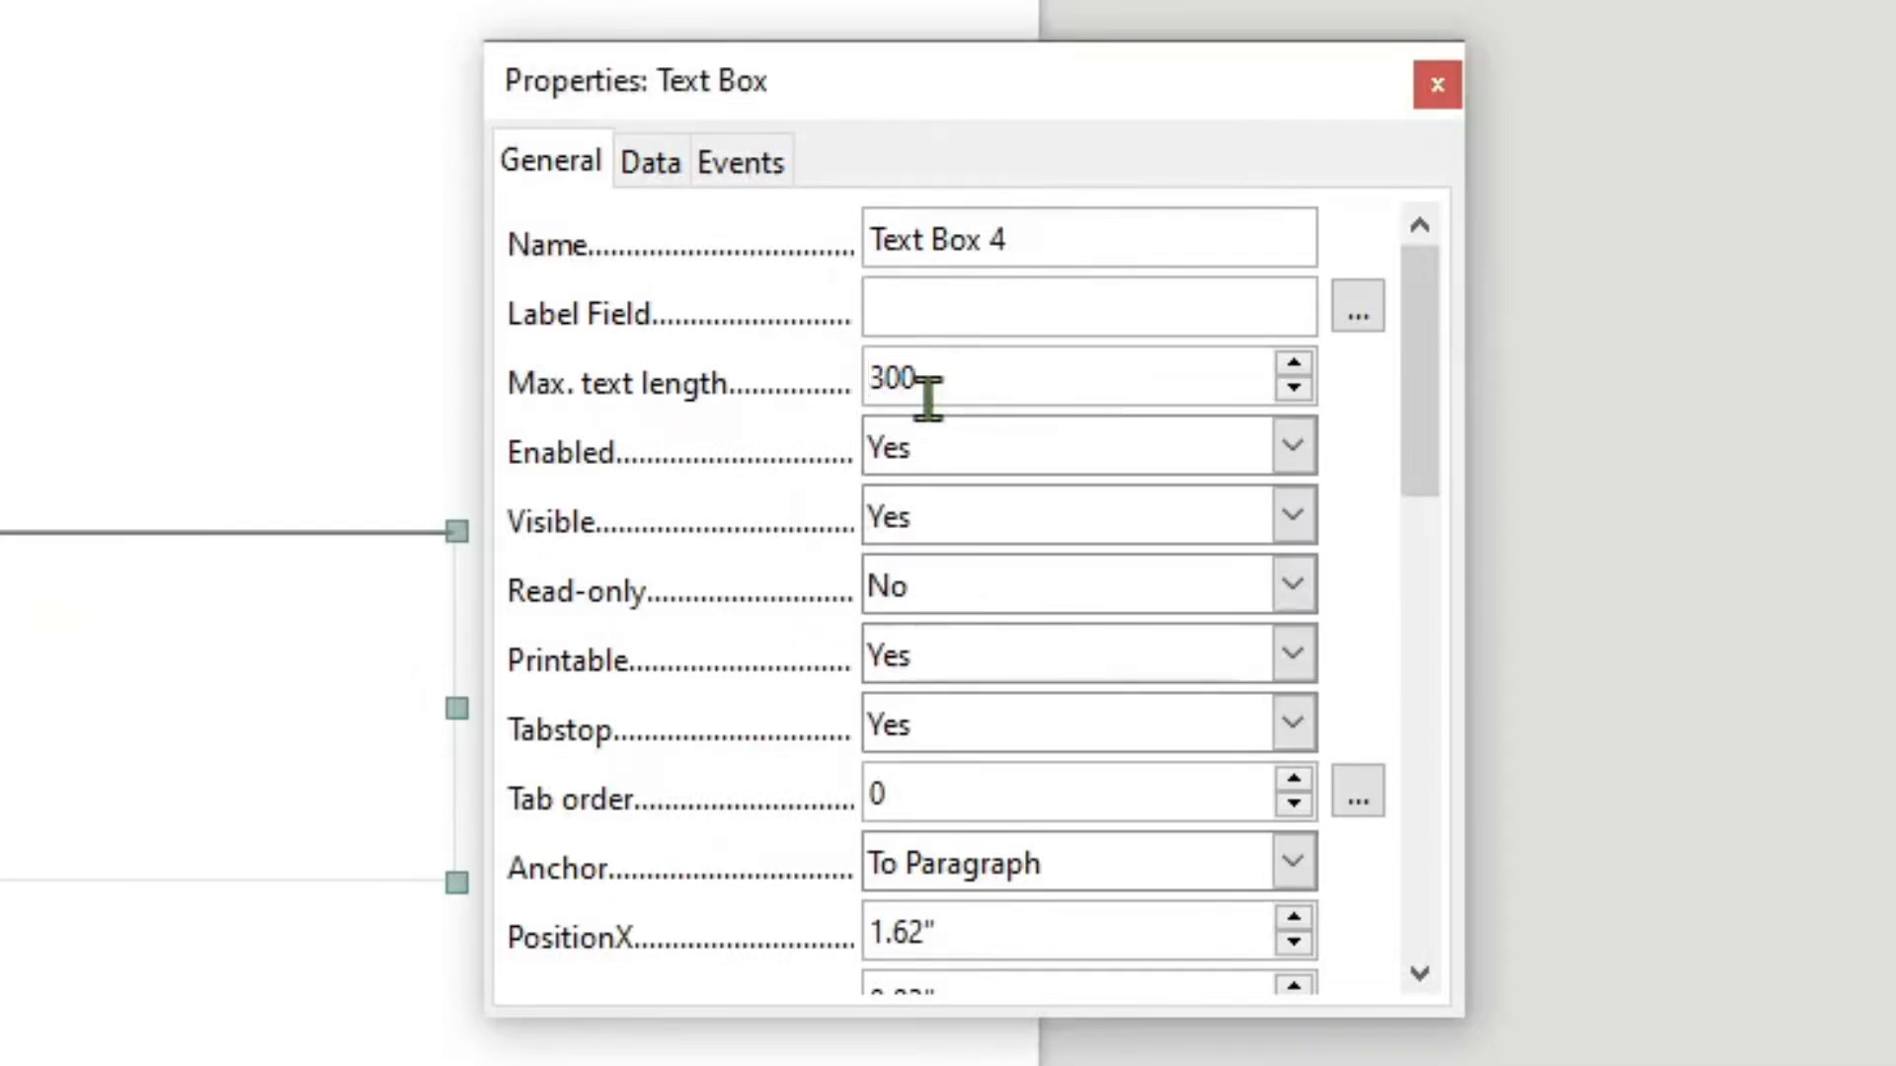
# - Enter "Keterangan maksimal adalah 300 karakter" as the Keterangan text box's help text and deselect the control
pyautogui.moveTo(1409, 382); pyautogui.dragTo(1405, 839)
pyautogui.click(1220, 869)
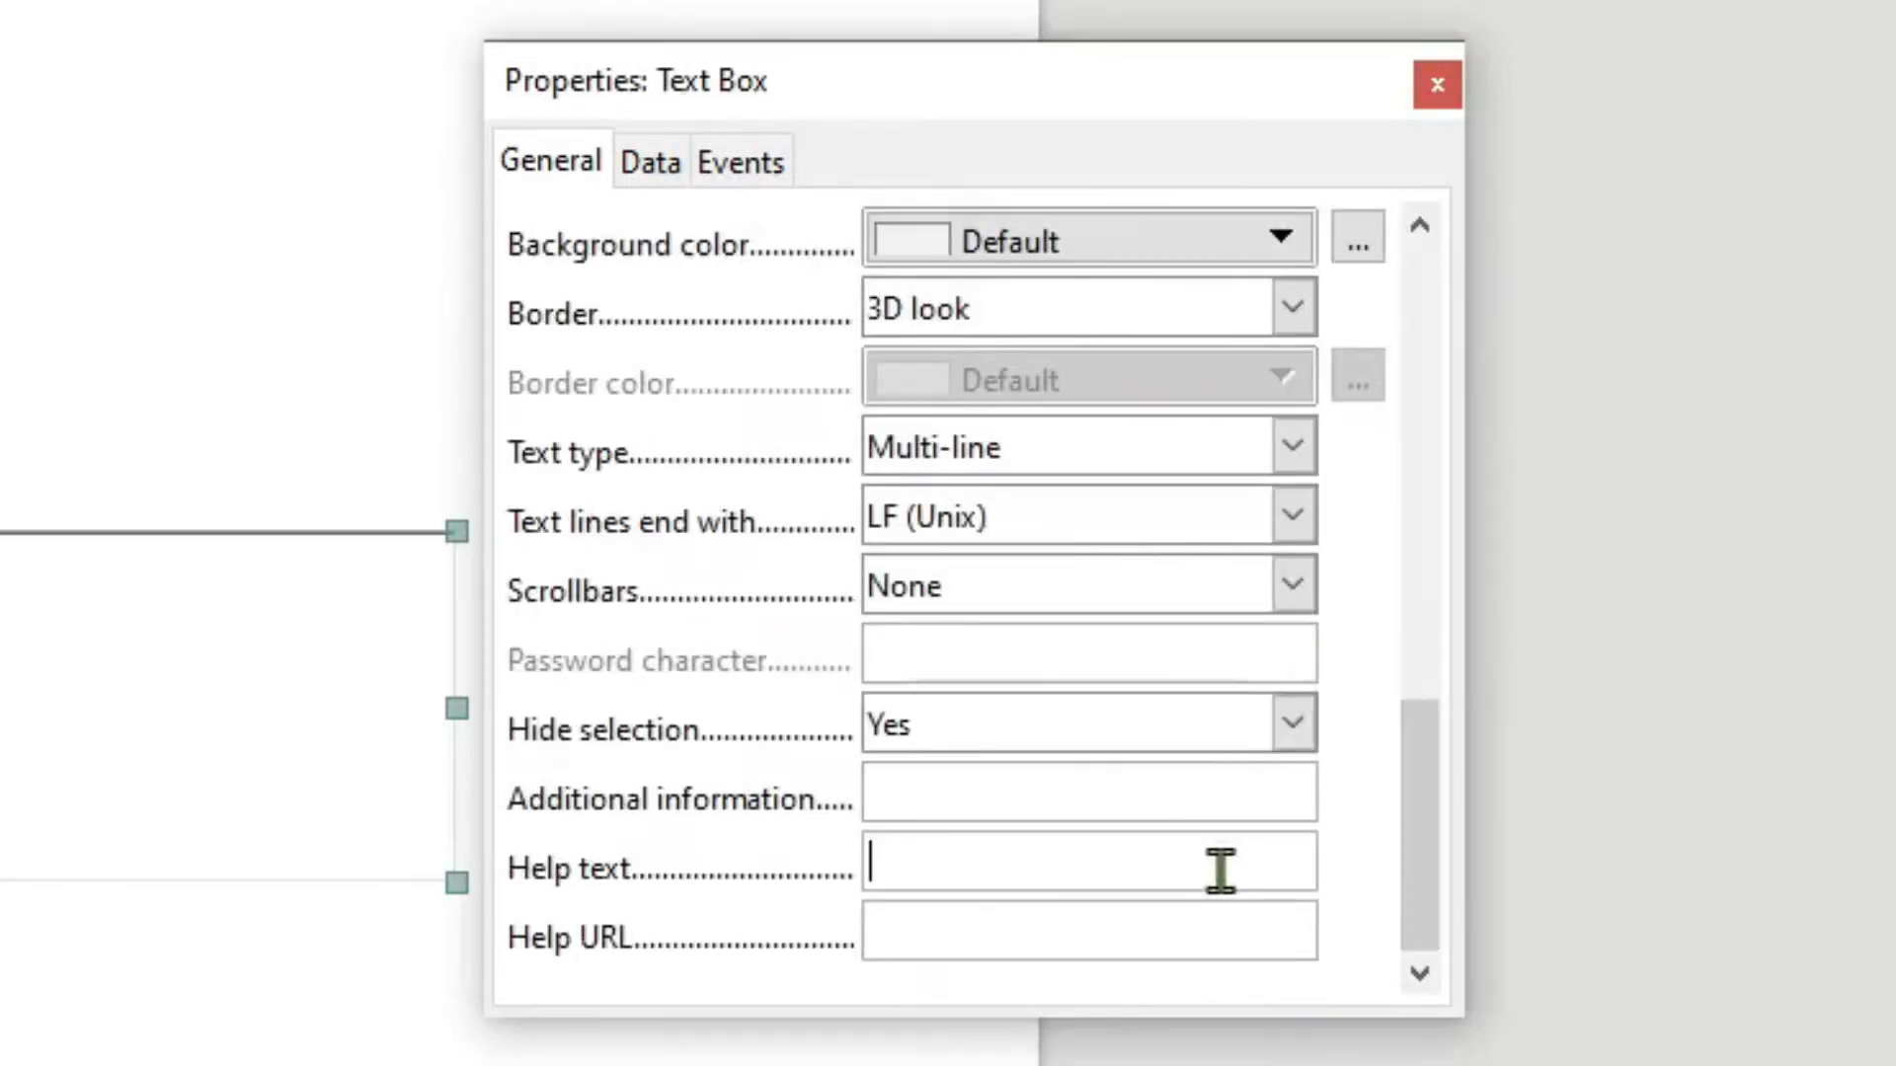
pyautogui.write('Keterangan maksi')
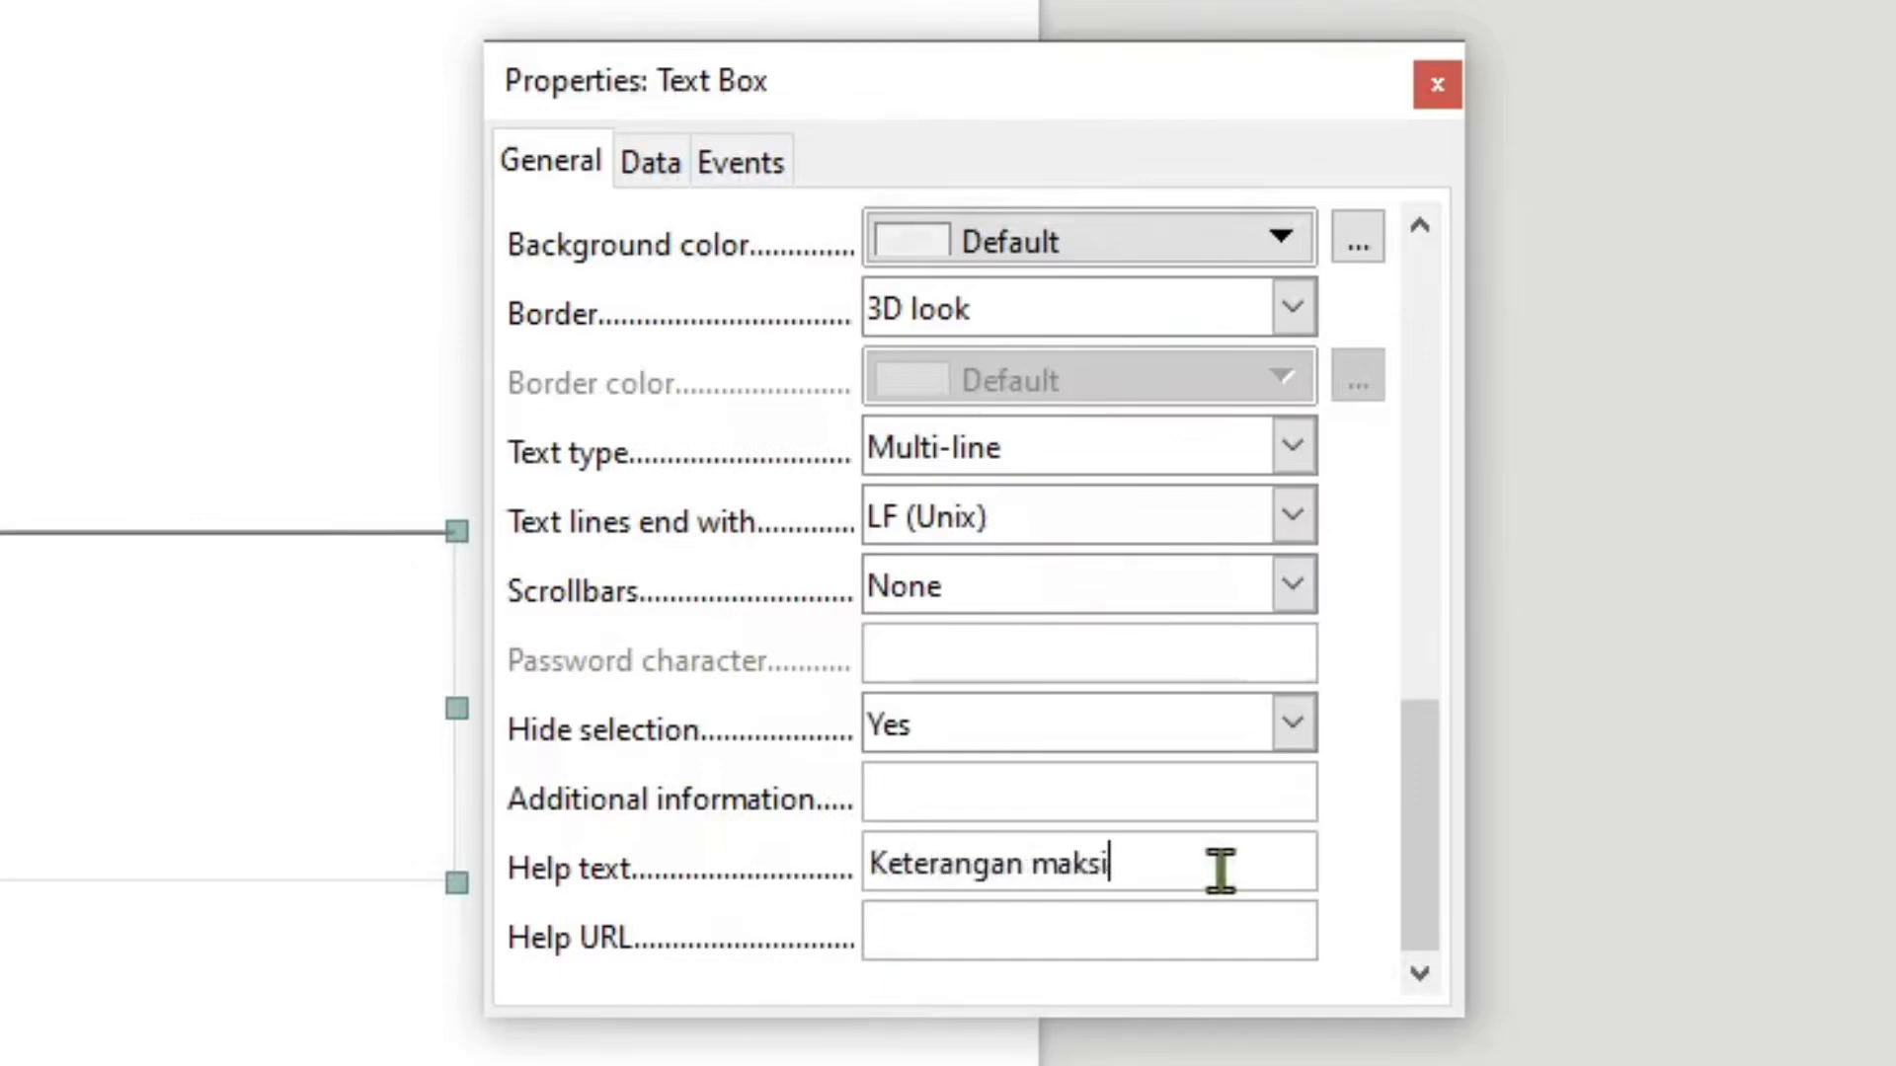
pyautogui.write('mal adalah 300')
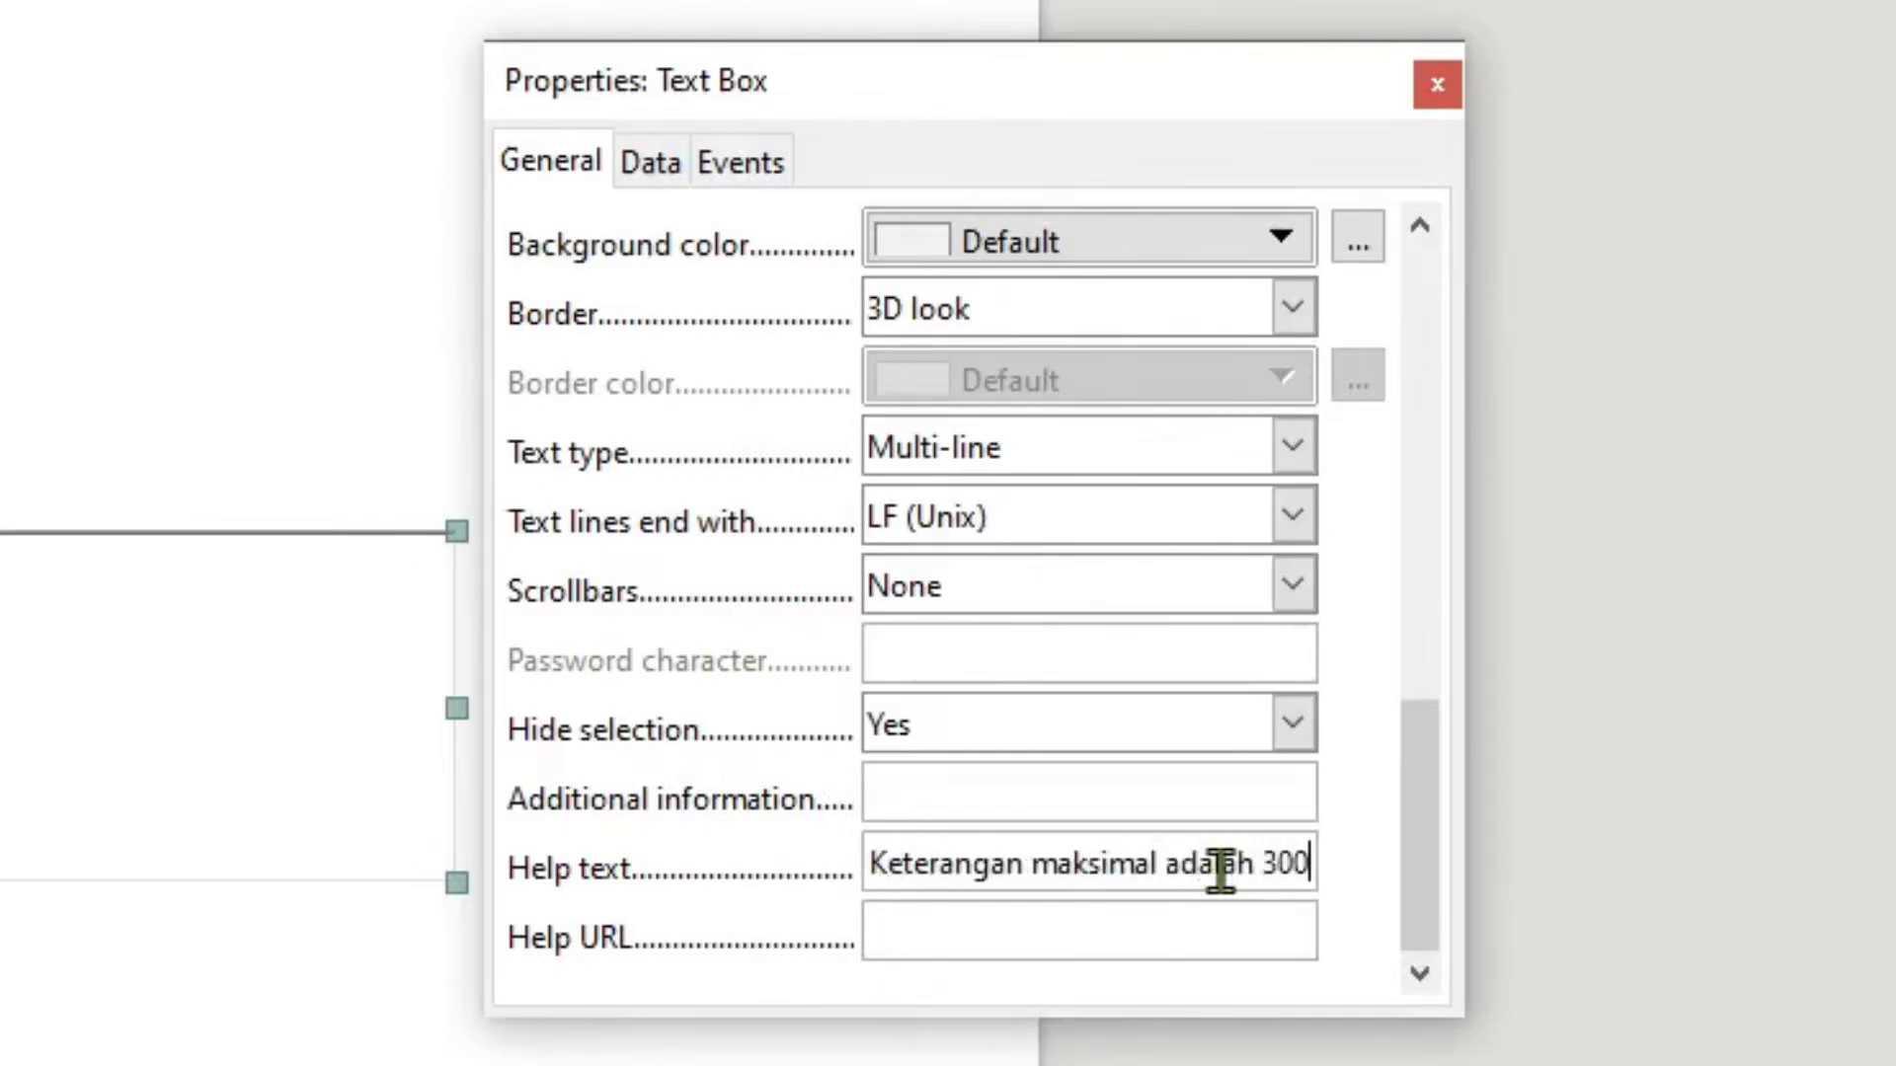
pyautogui.write(' karakter')
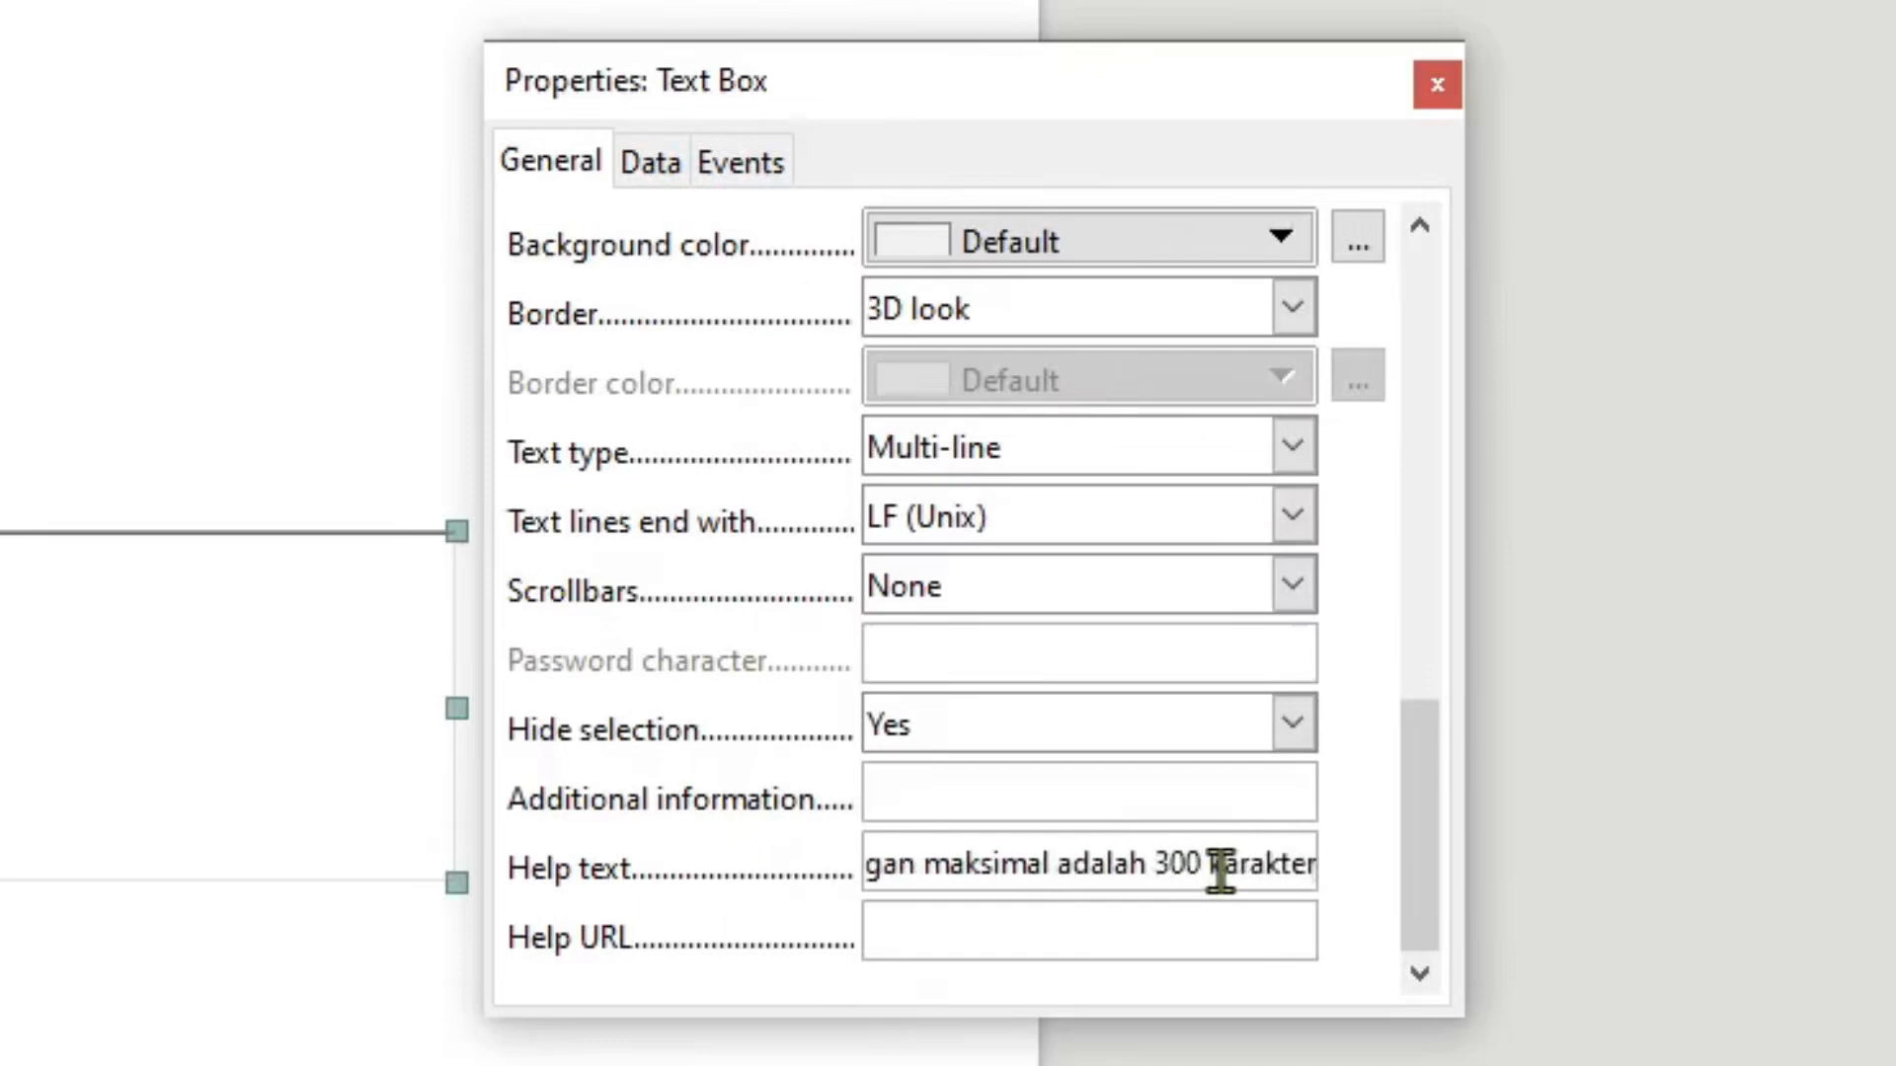
pyautogui.click(572, 563)
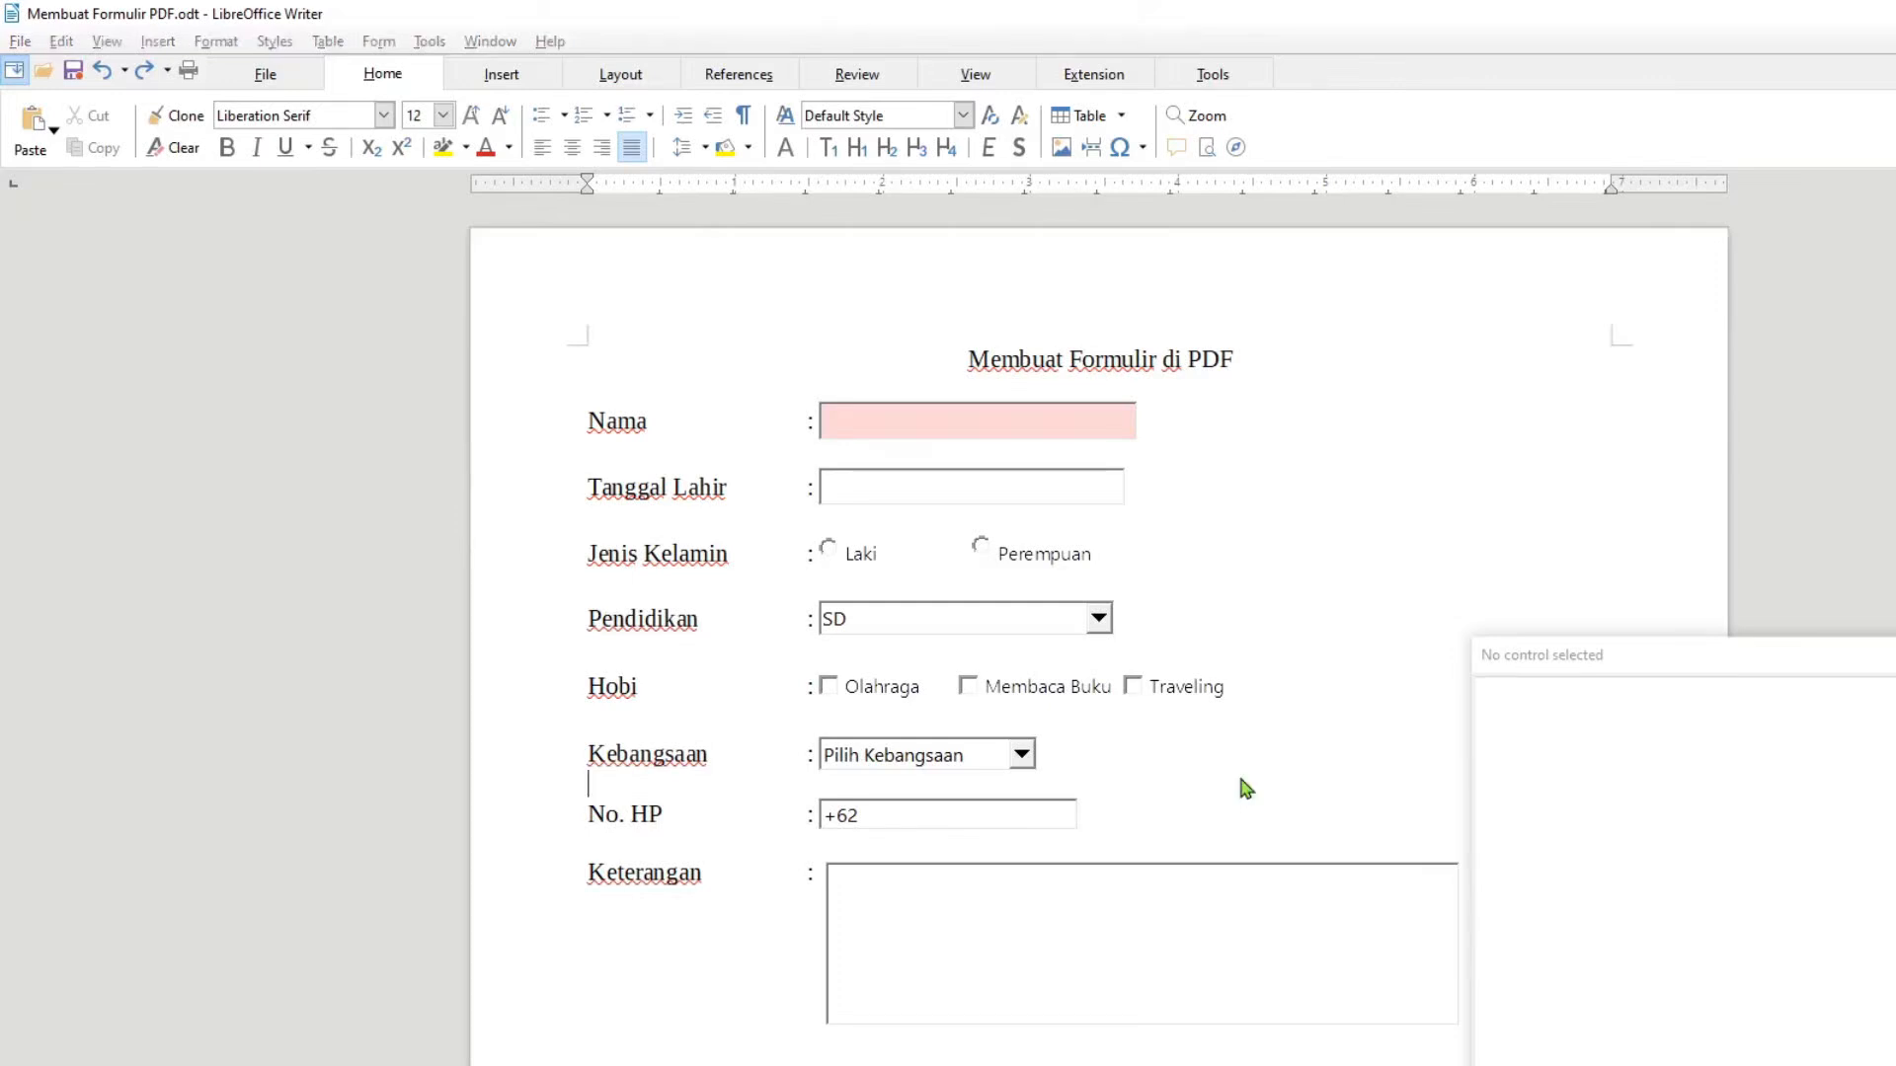
# - Export the form directly as PDF to the Doc folder, replacing the existing "Membuat Formulir PDF" file
pyautogui.click(20, 42)
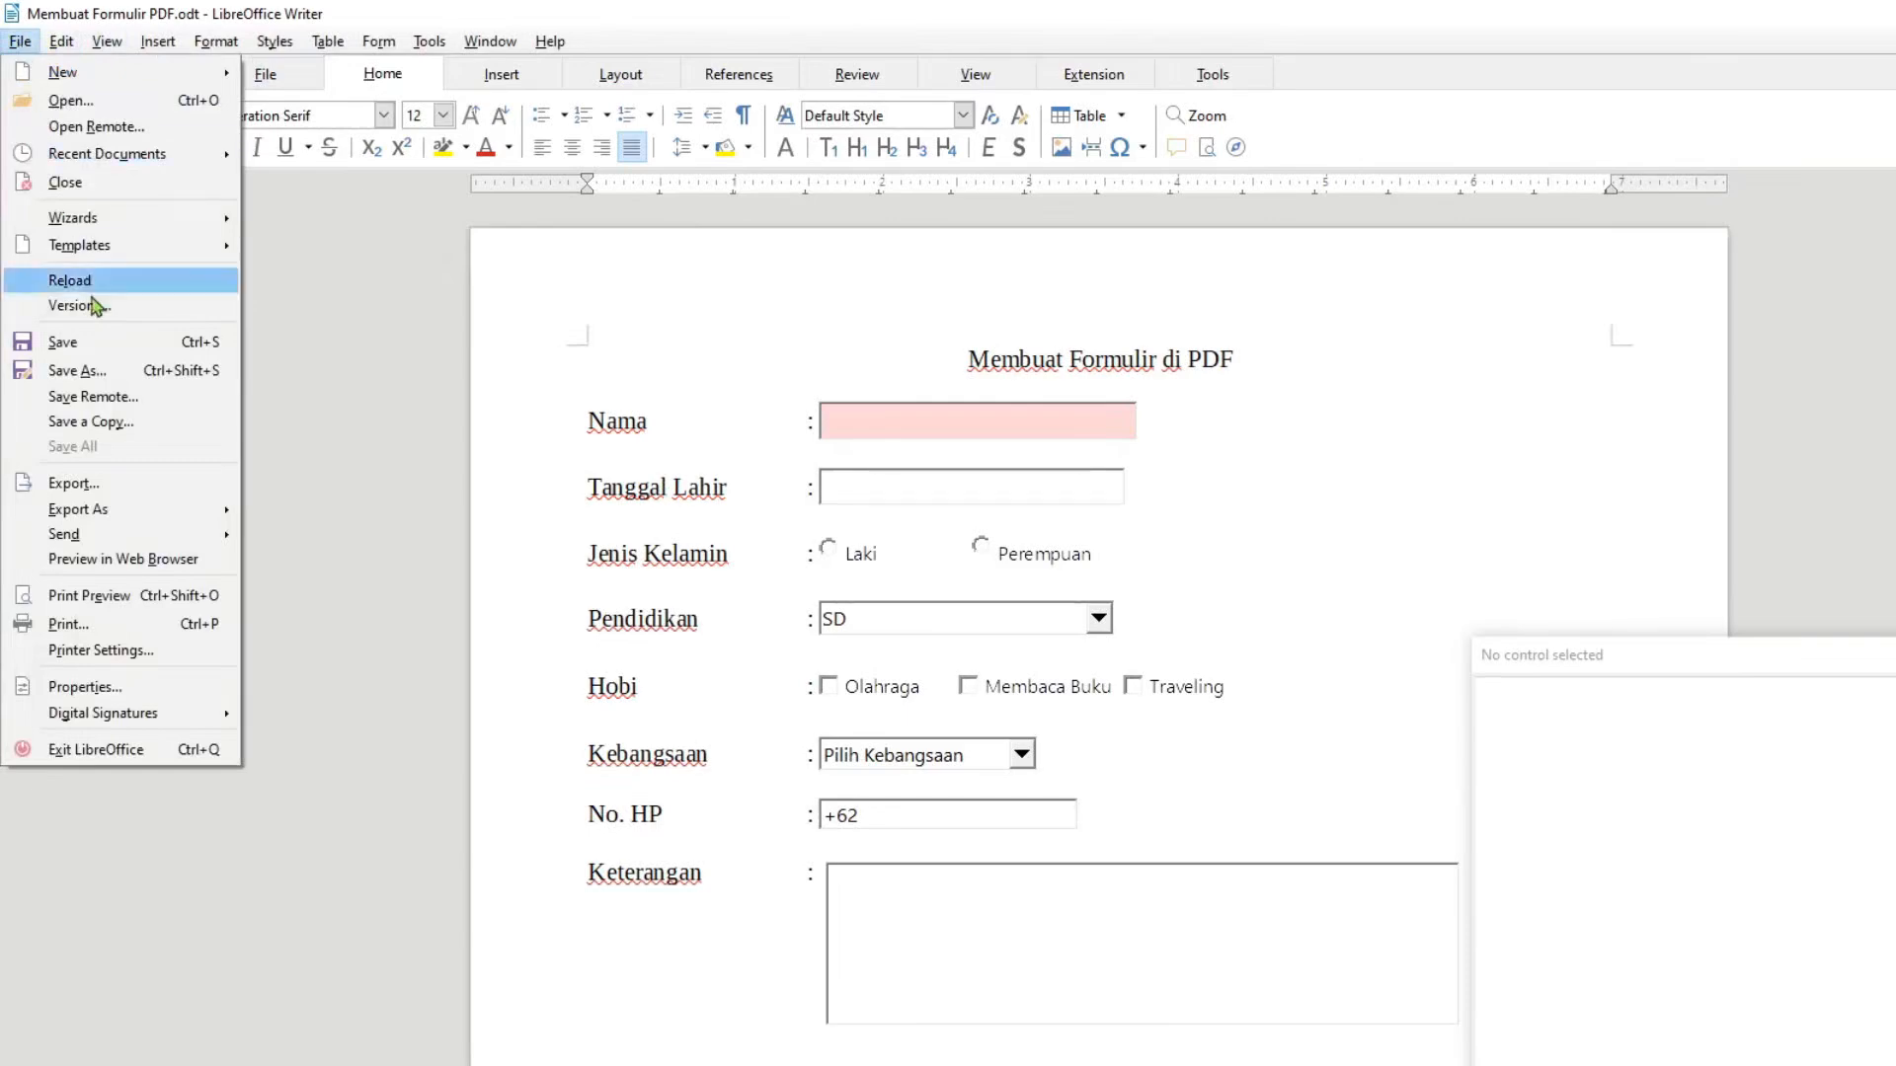
pyautogui.moveTo(122, 515)
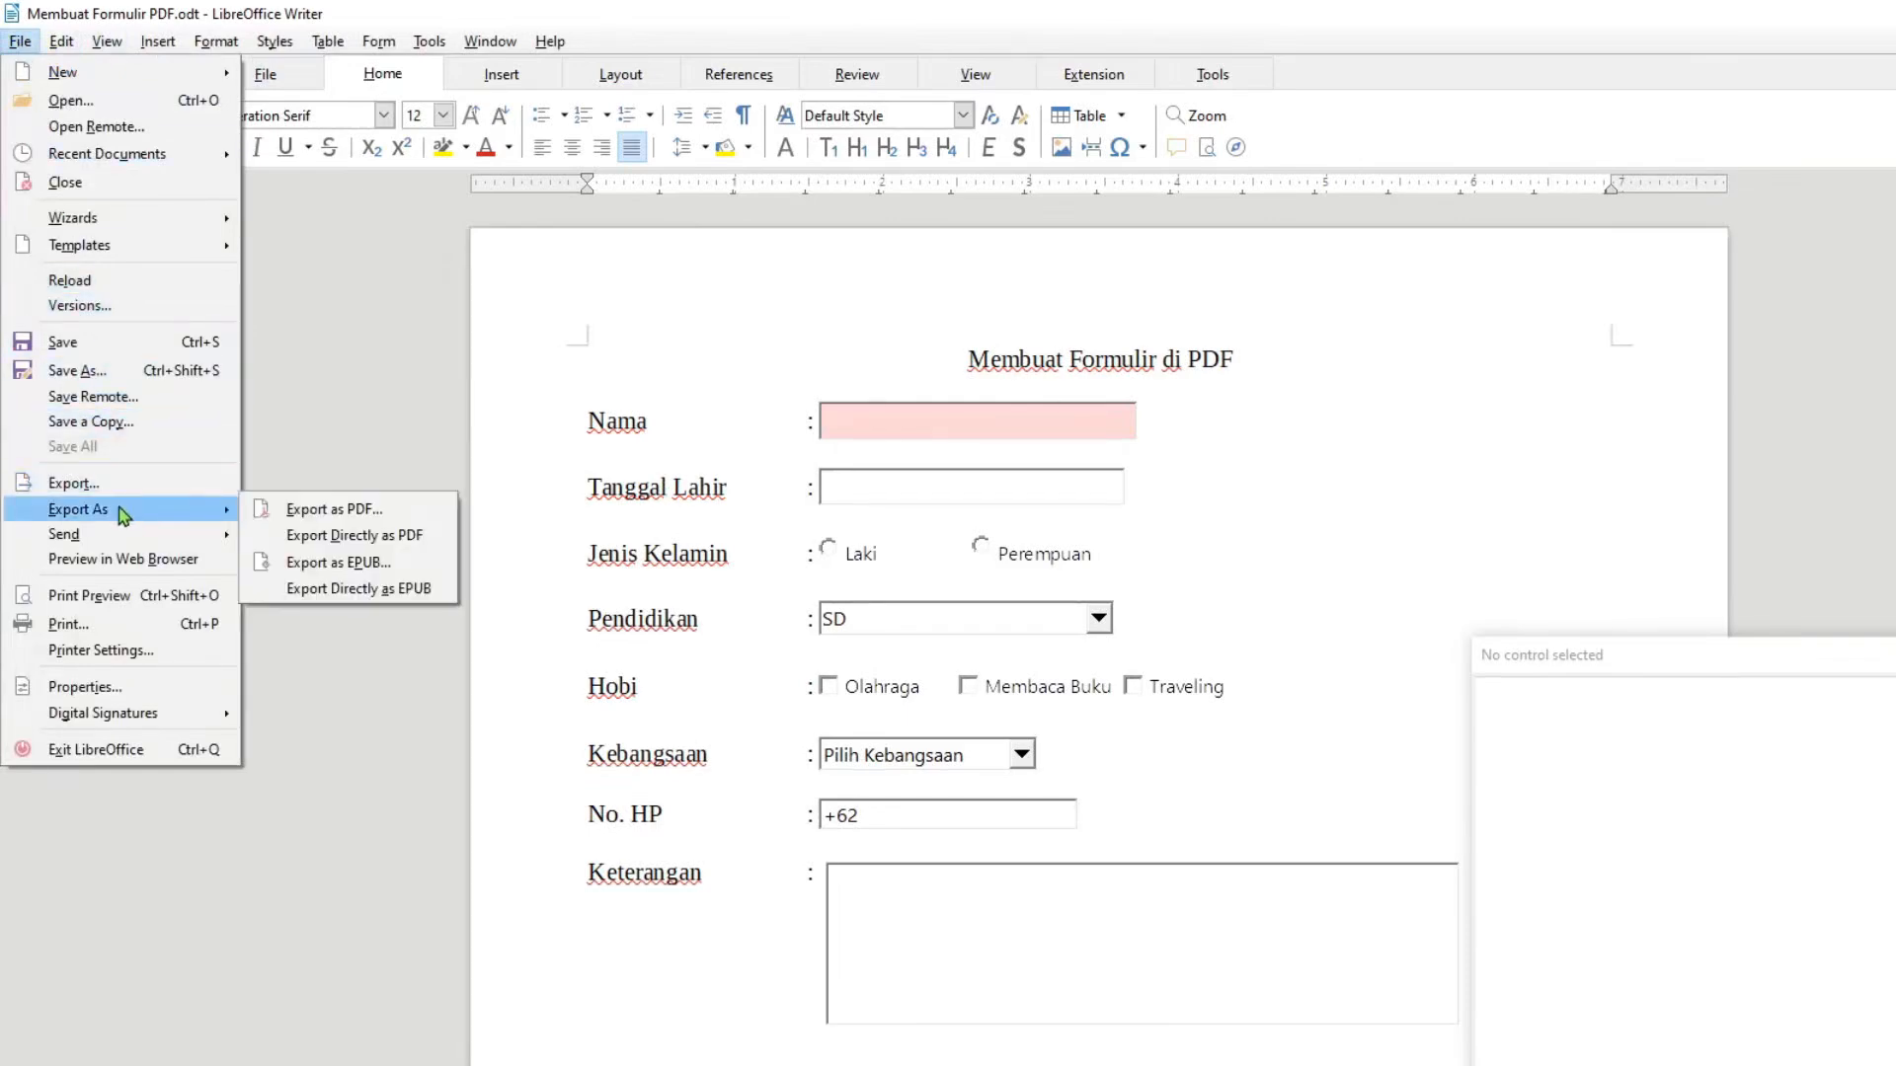
pyautogui.click(360, 544)
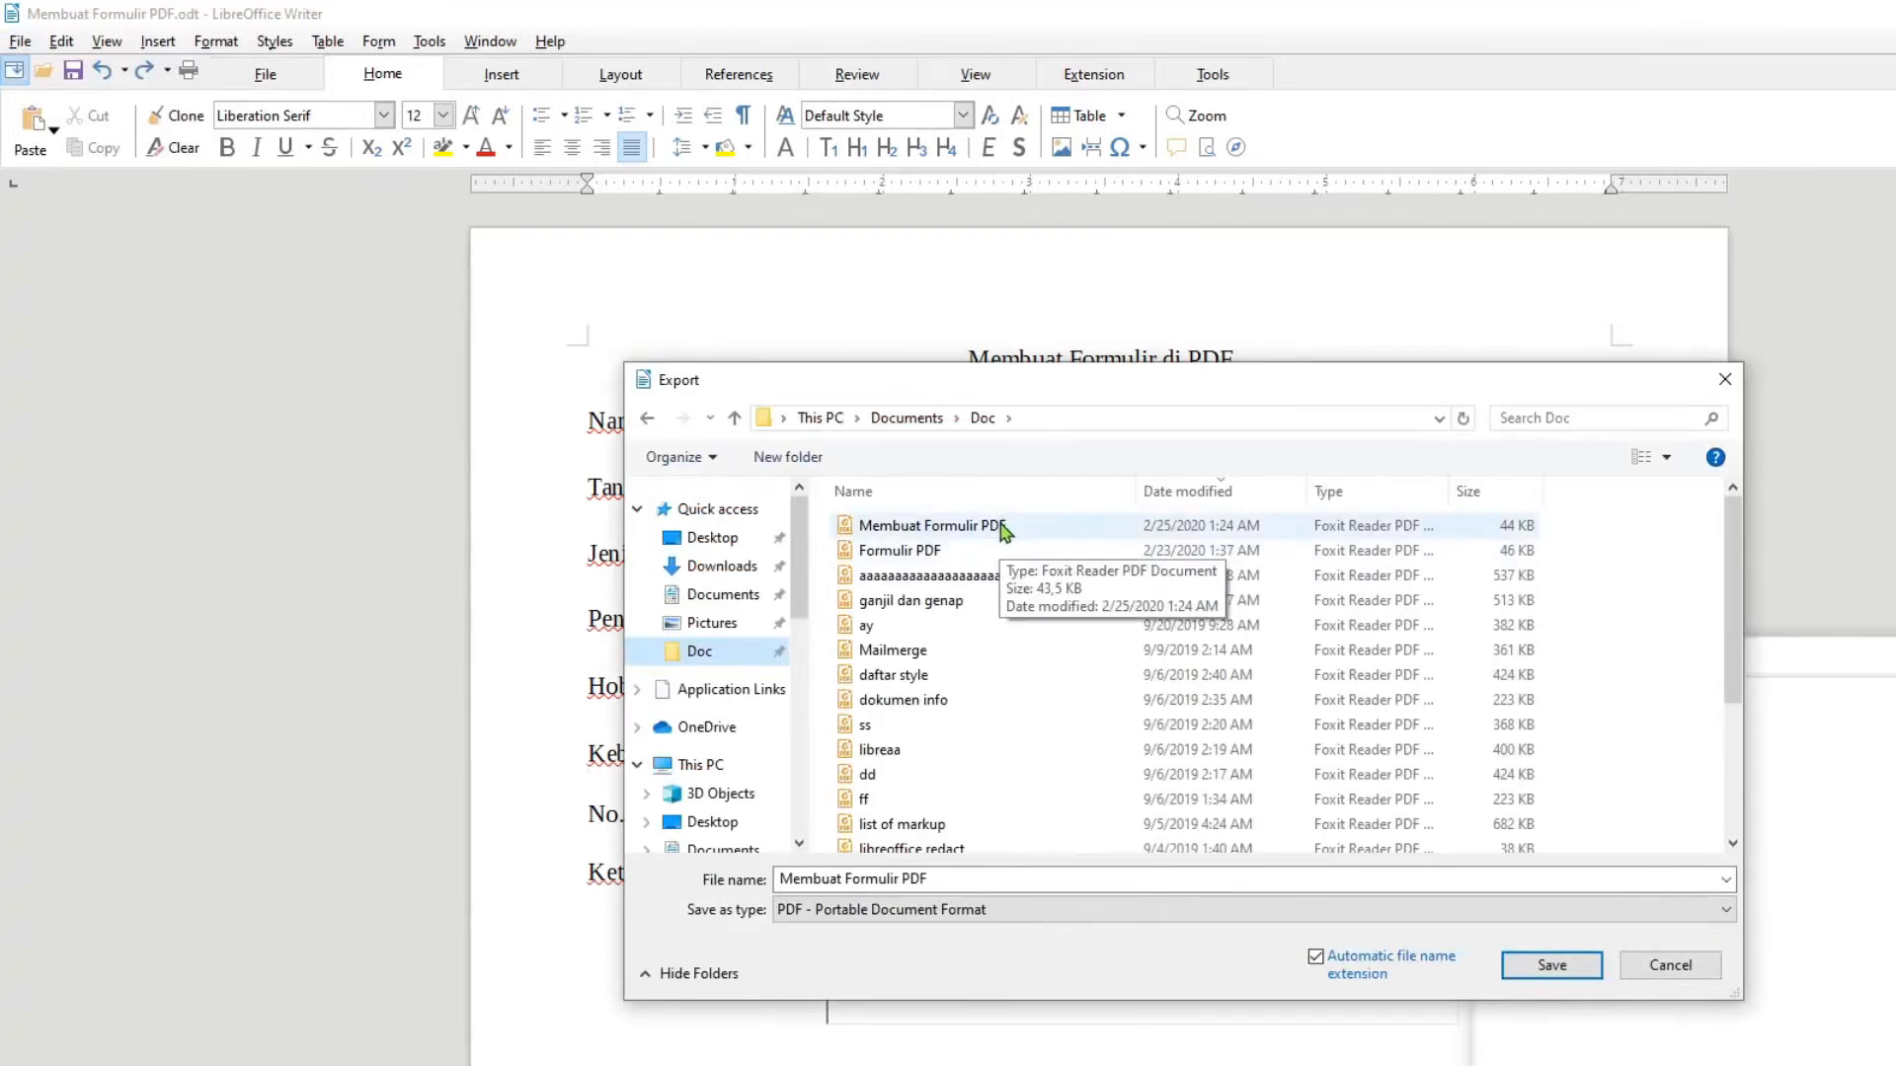
pyautogui.doubleClick(1000, 529)
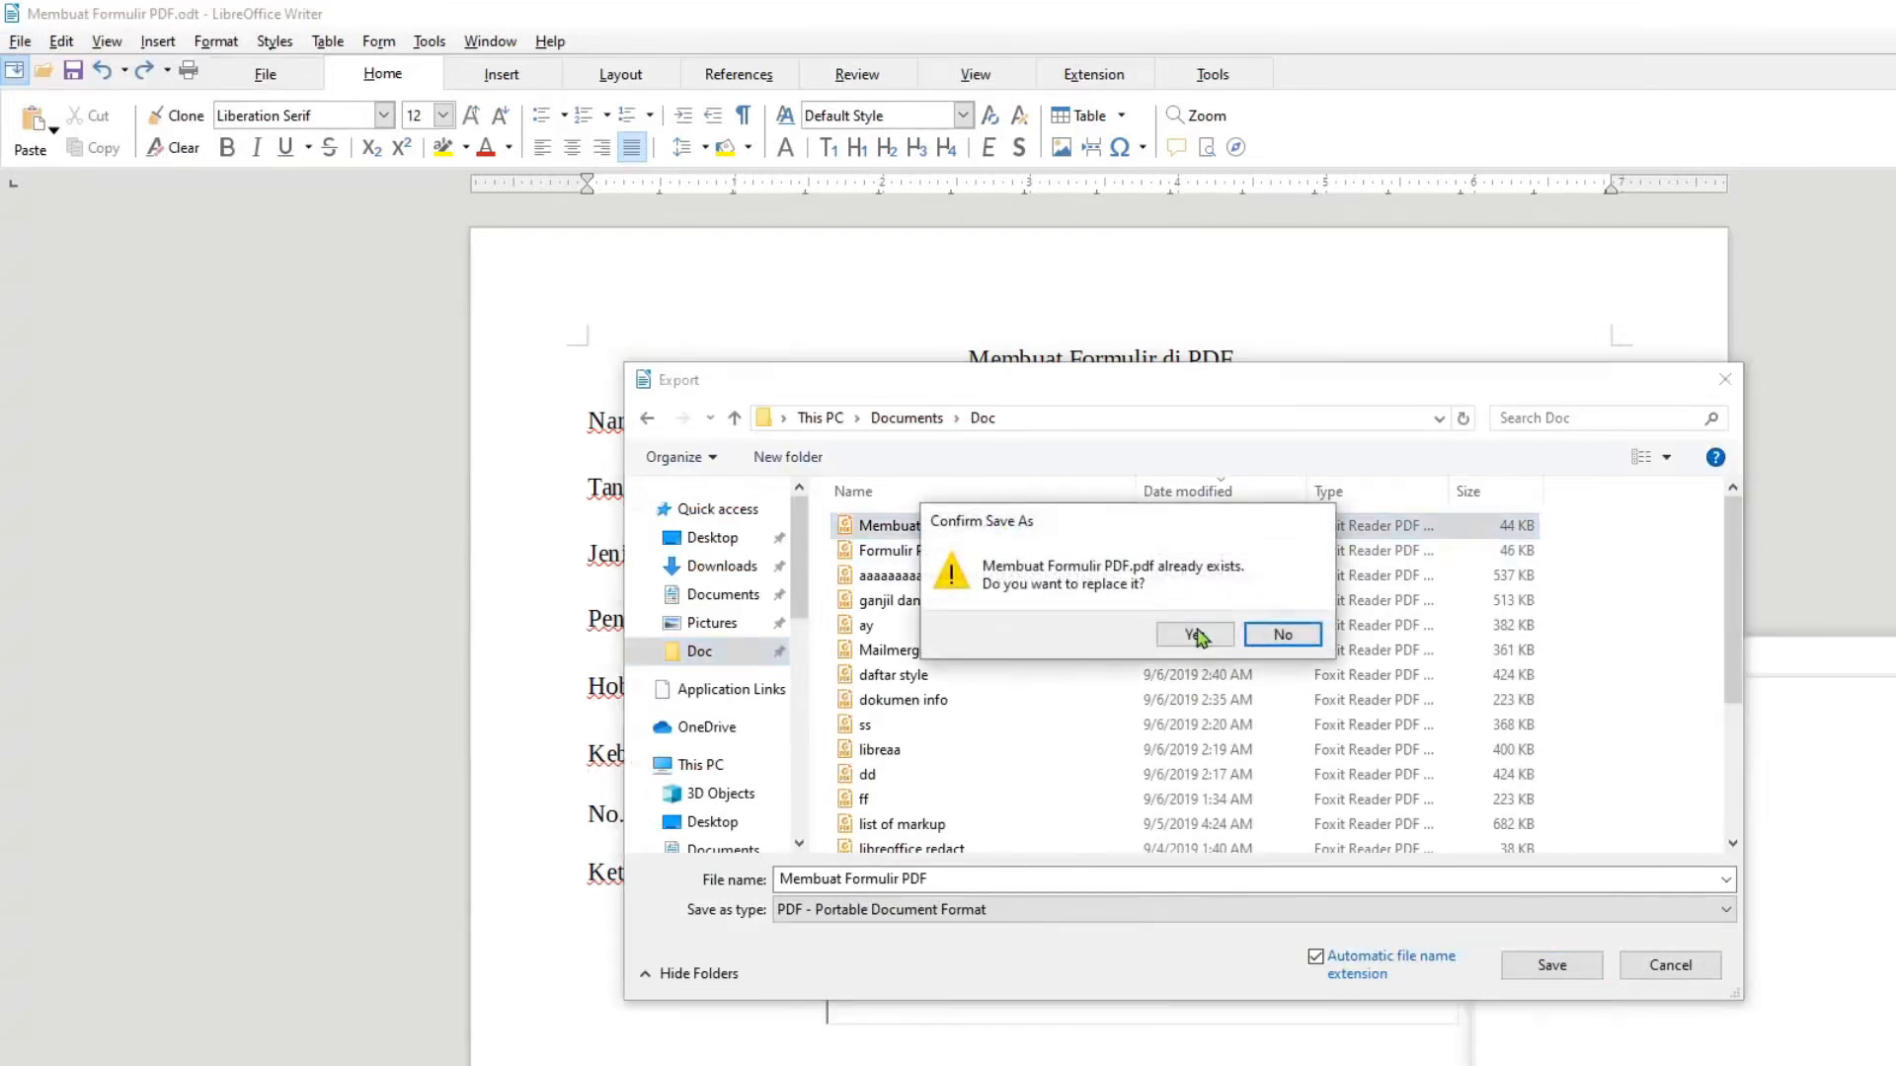
pyautogui.click(1195, 633)
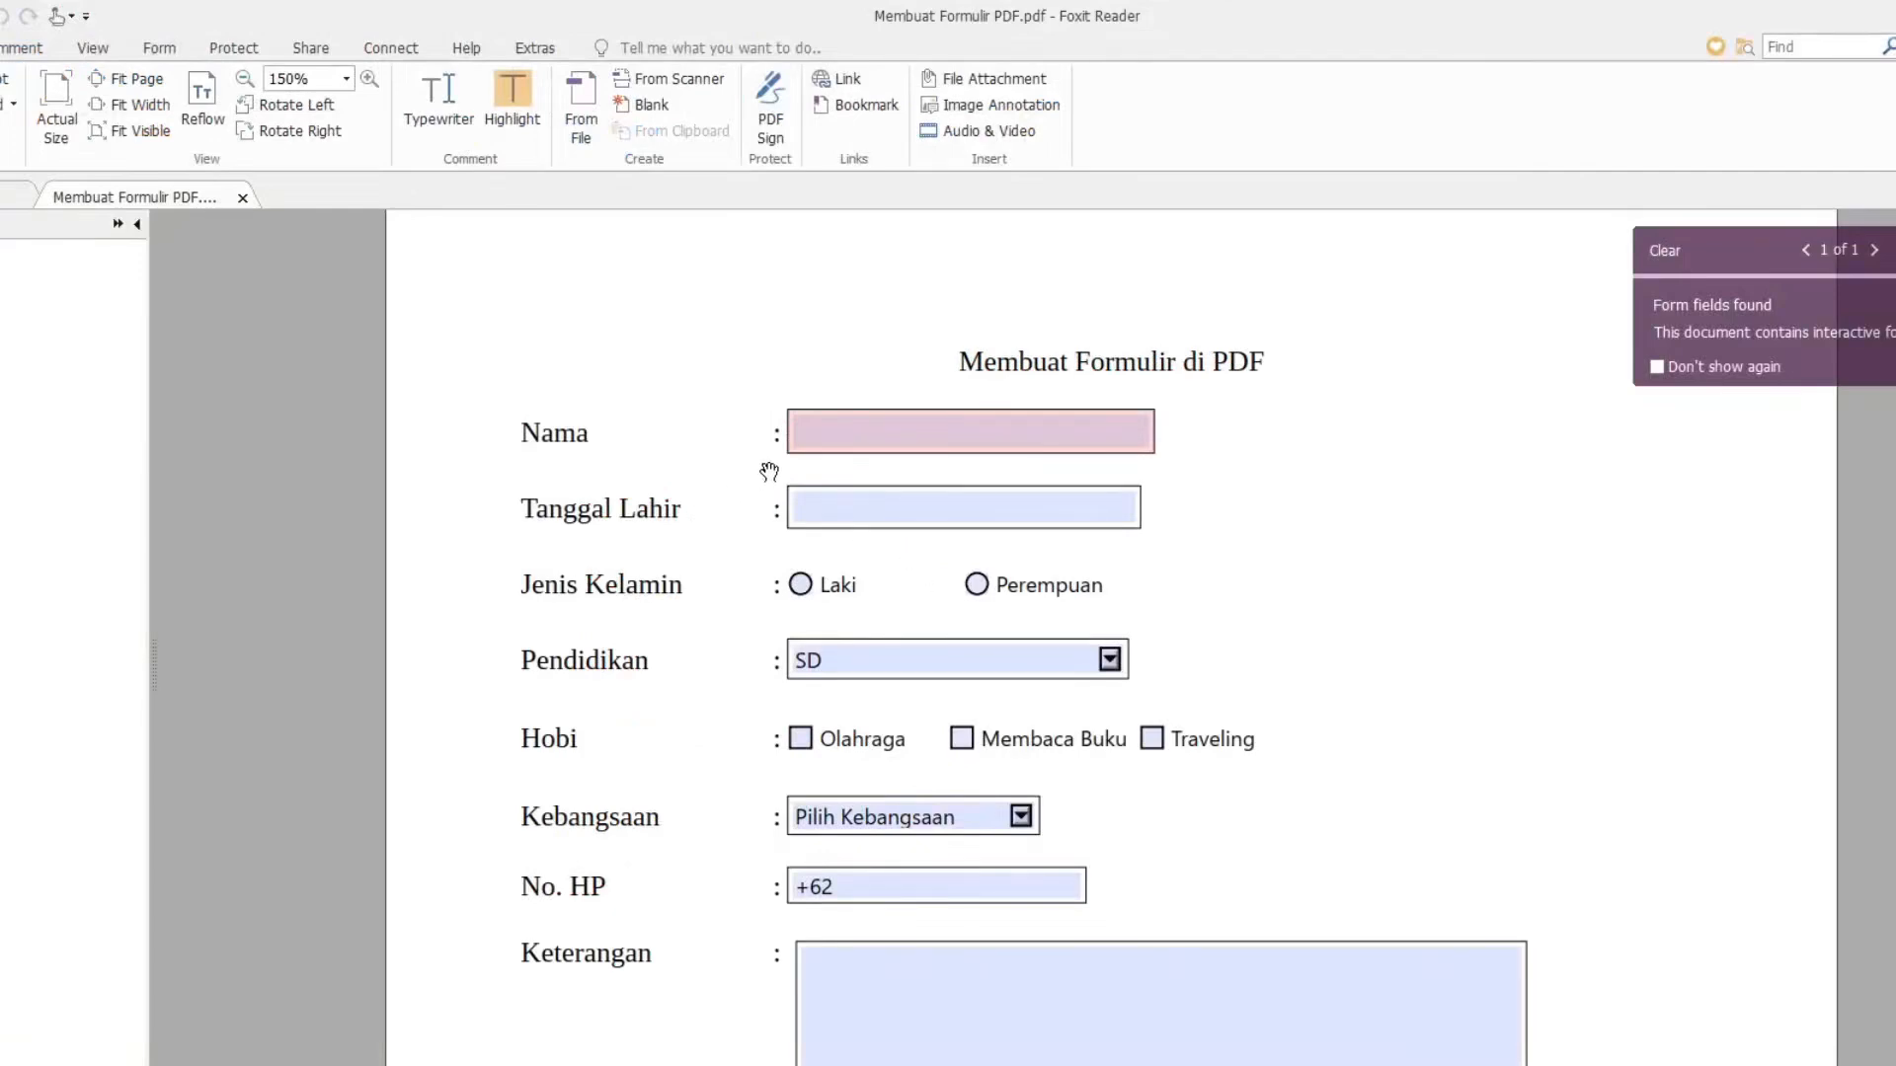
# - In the exported PDF in Foxit Reader, enter "sad asd sad asd asd asd sad as" as Nama and add sample digits to No. HP
pyautogui.click(847, 433)
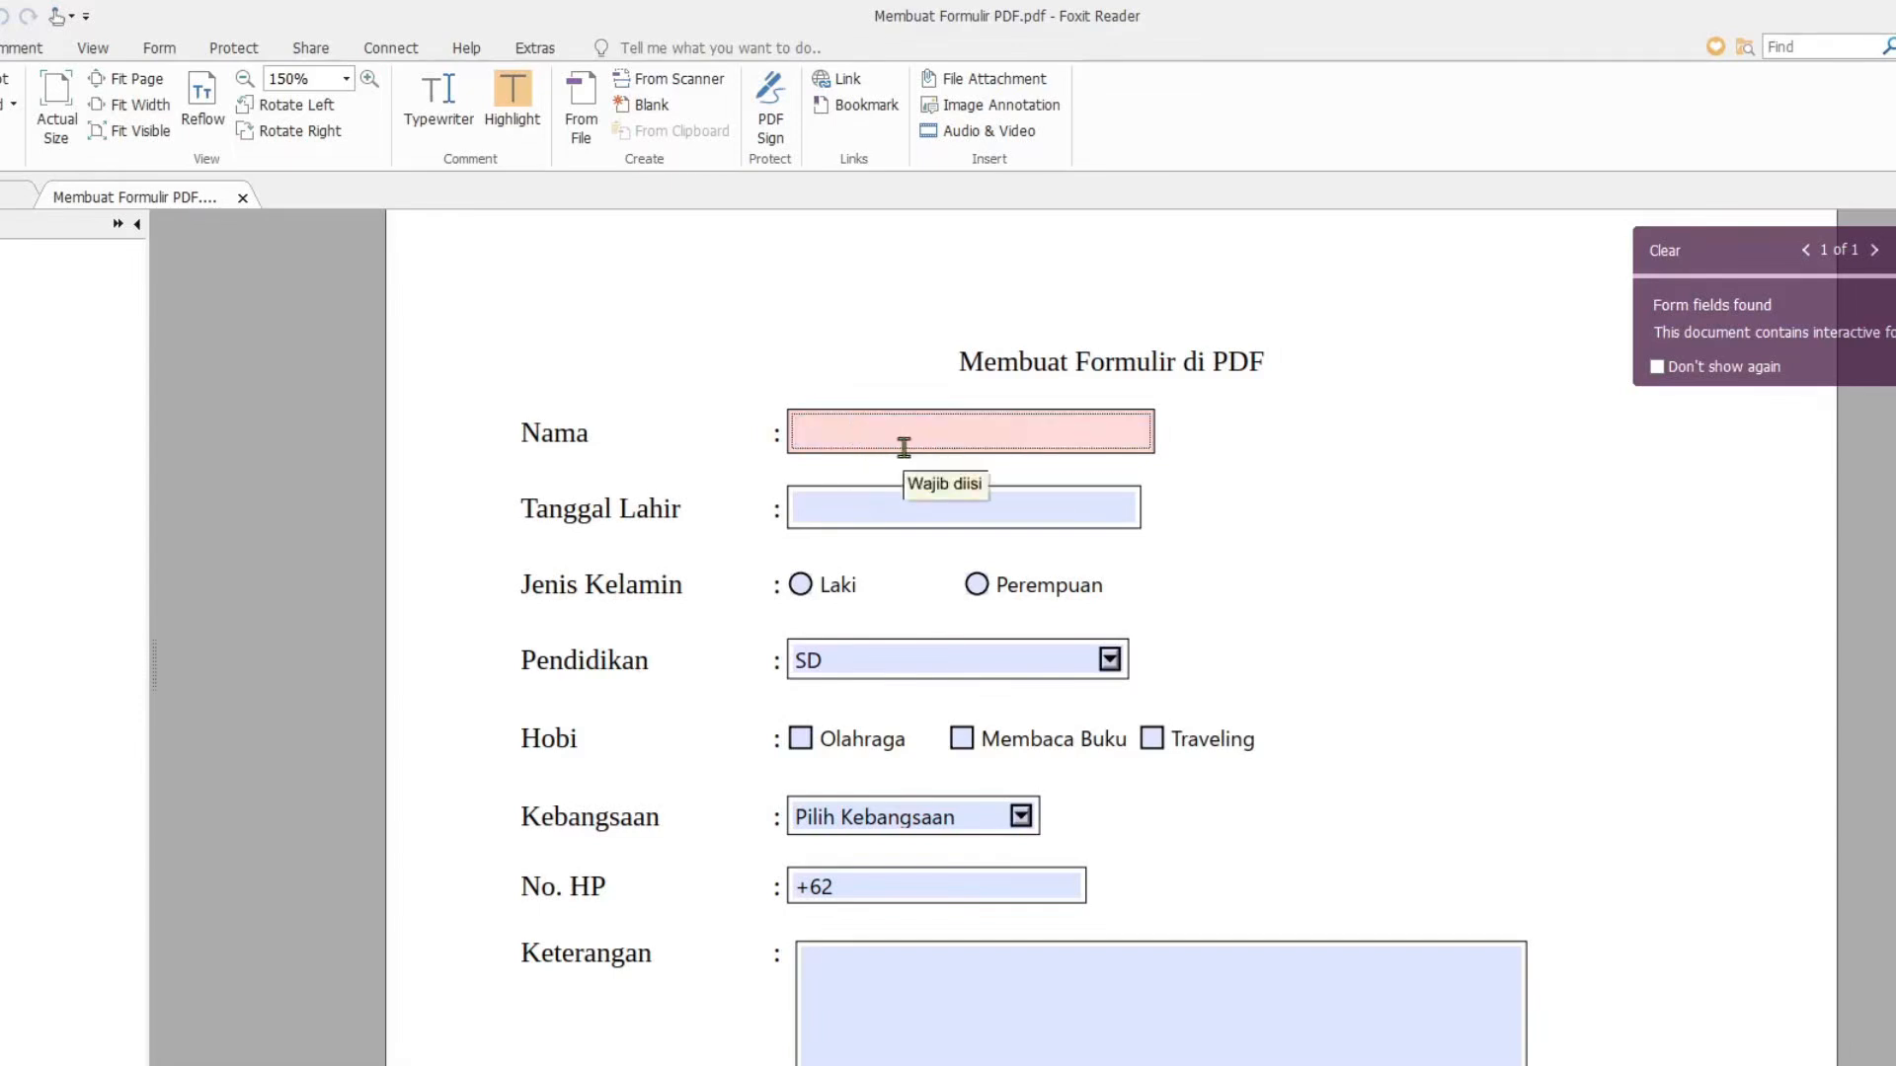
pyautogui.write('sad asd sad asd asd sad as')
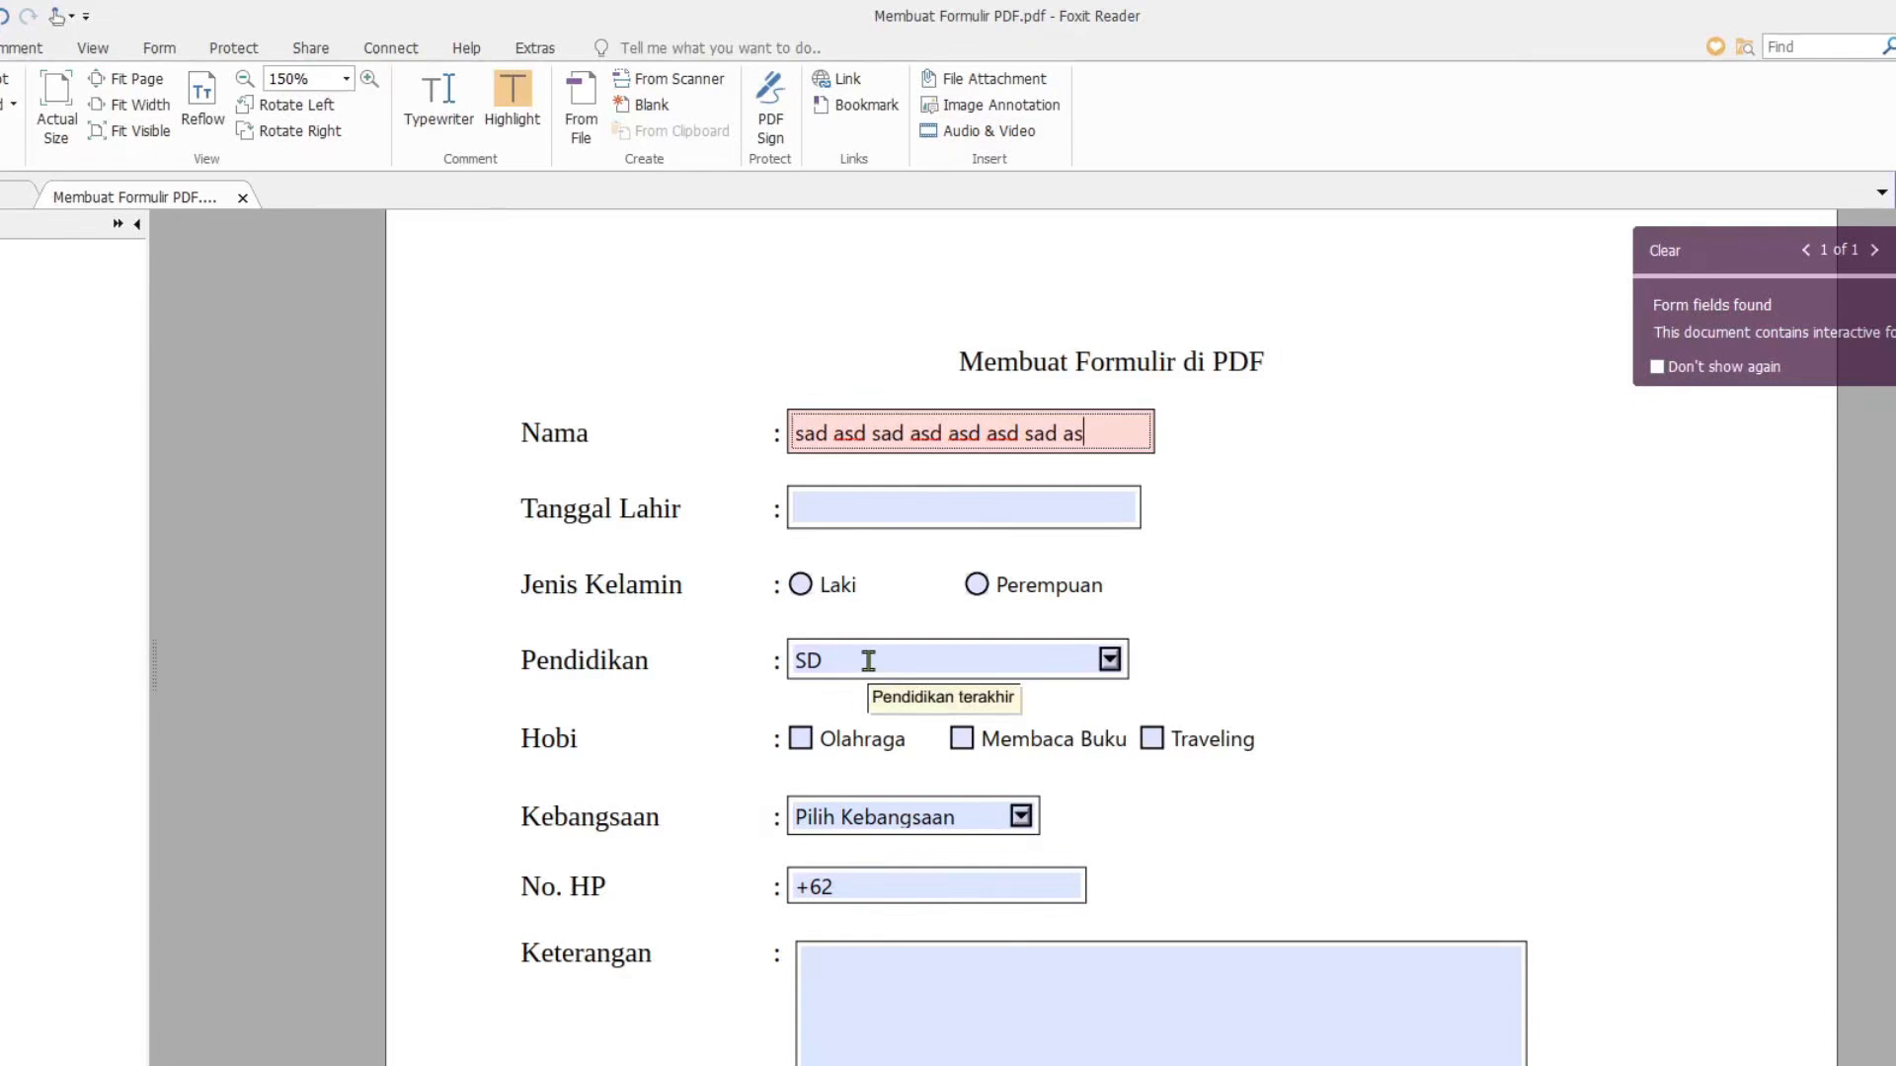
pyautogui.click(880, 896)
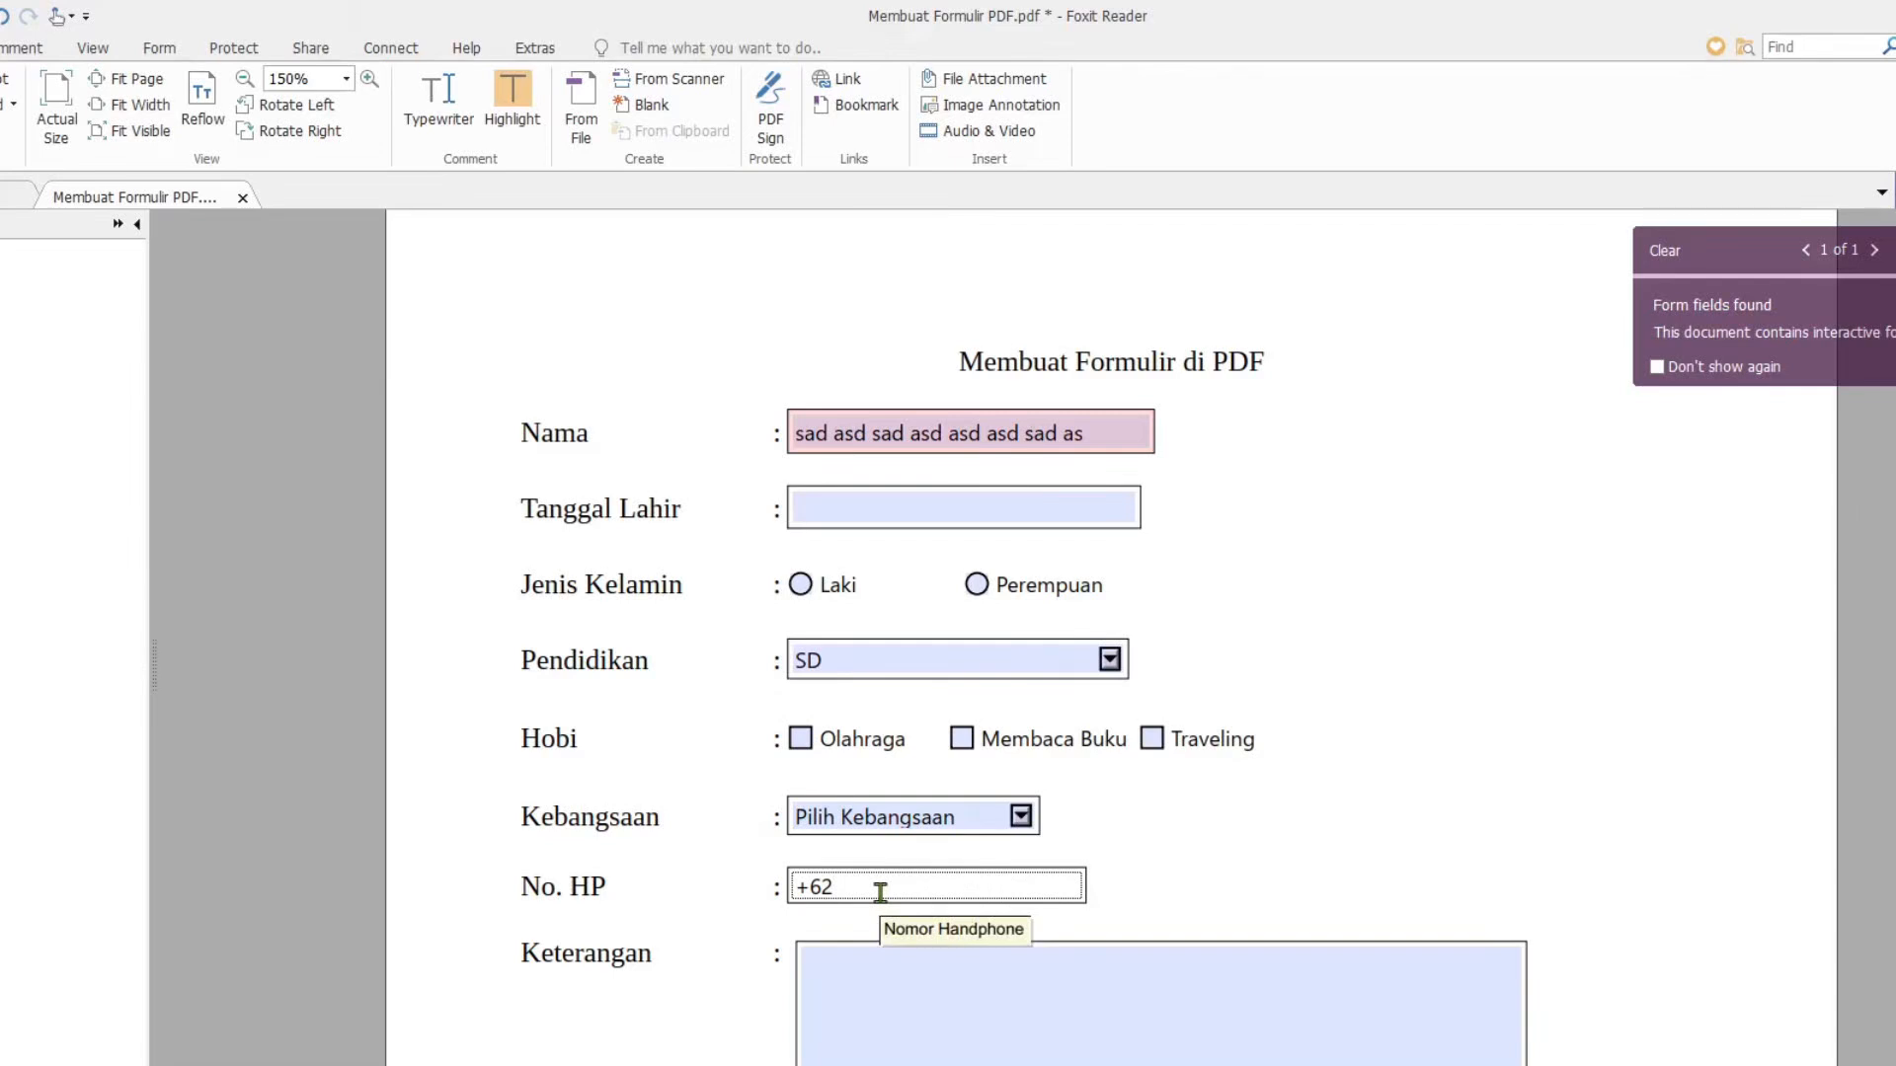
pyautogui.write('83213')
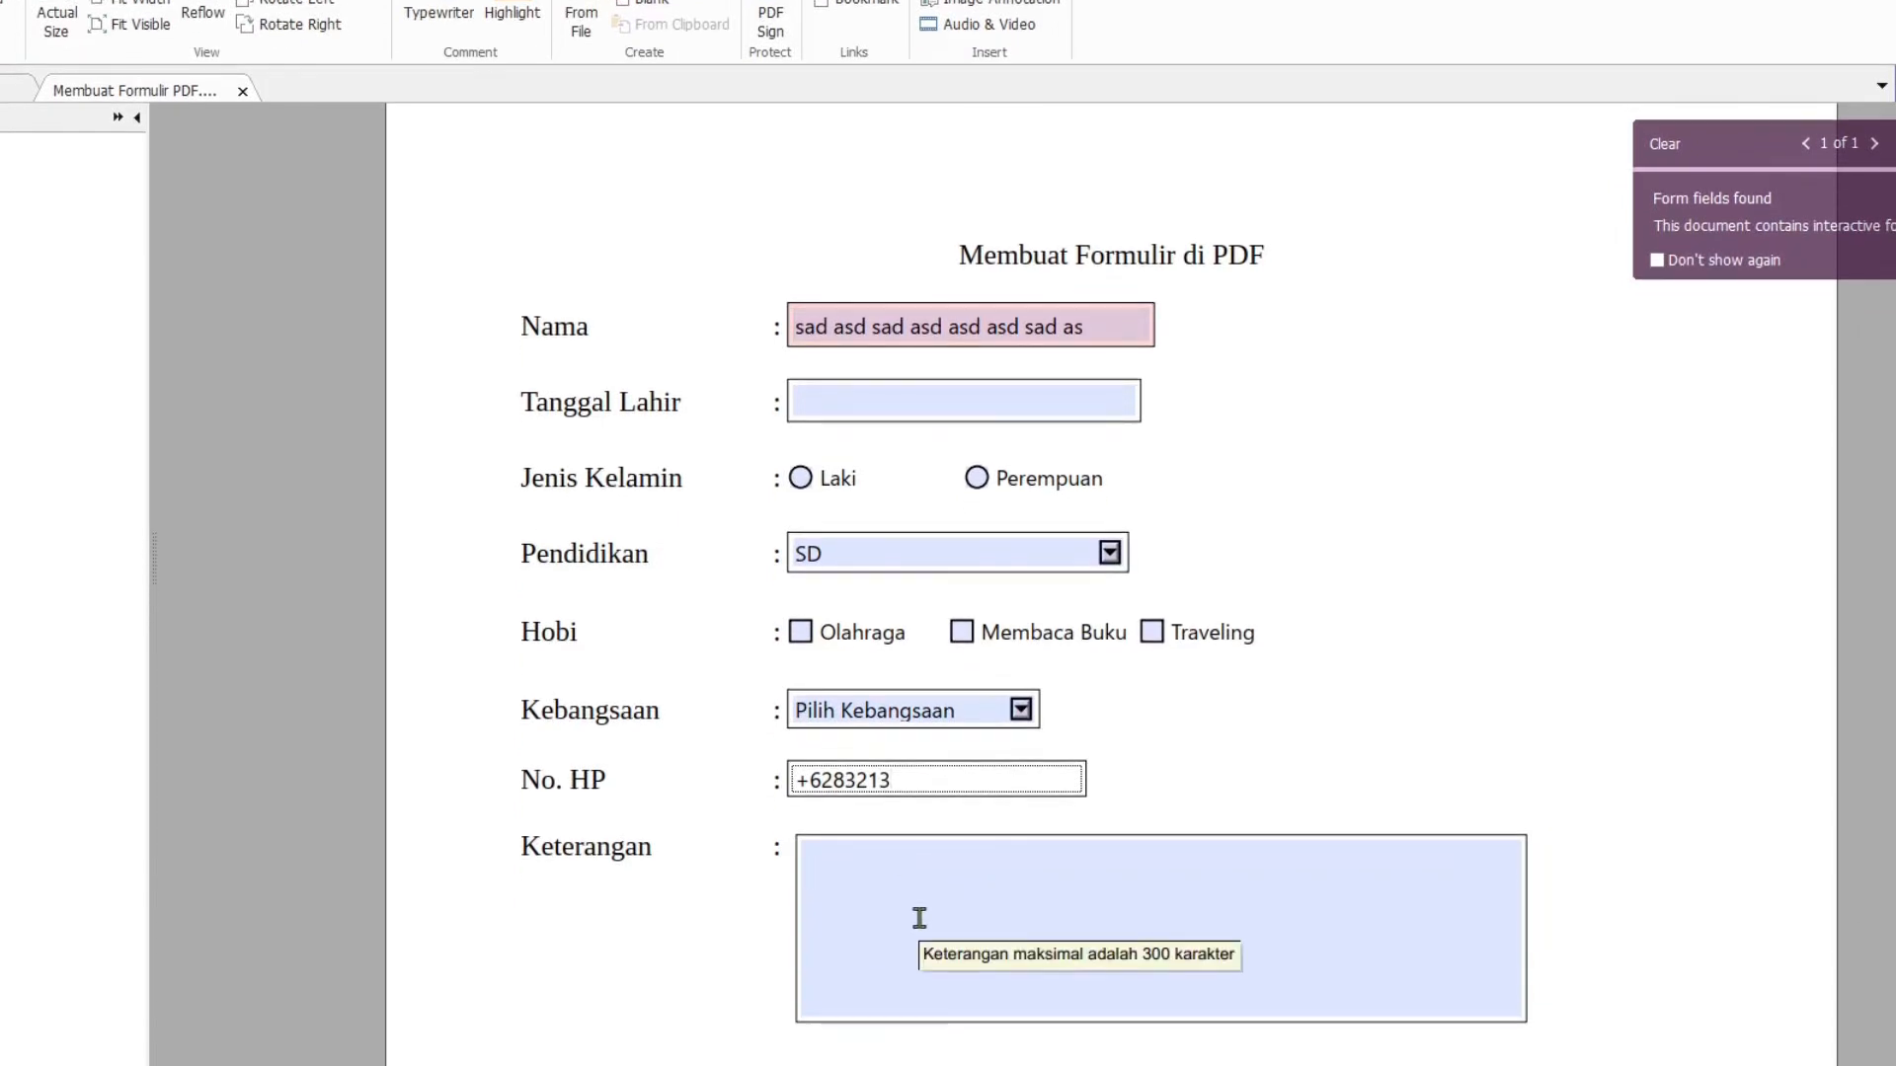
# - Enter the sample text "sdf sdf" in the Keterangan field of the PDF form
pyautogui.press('Tab')
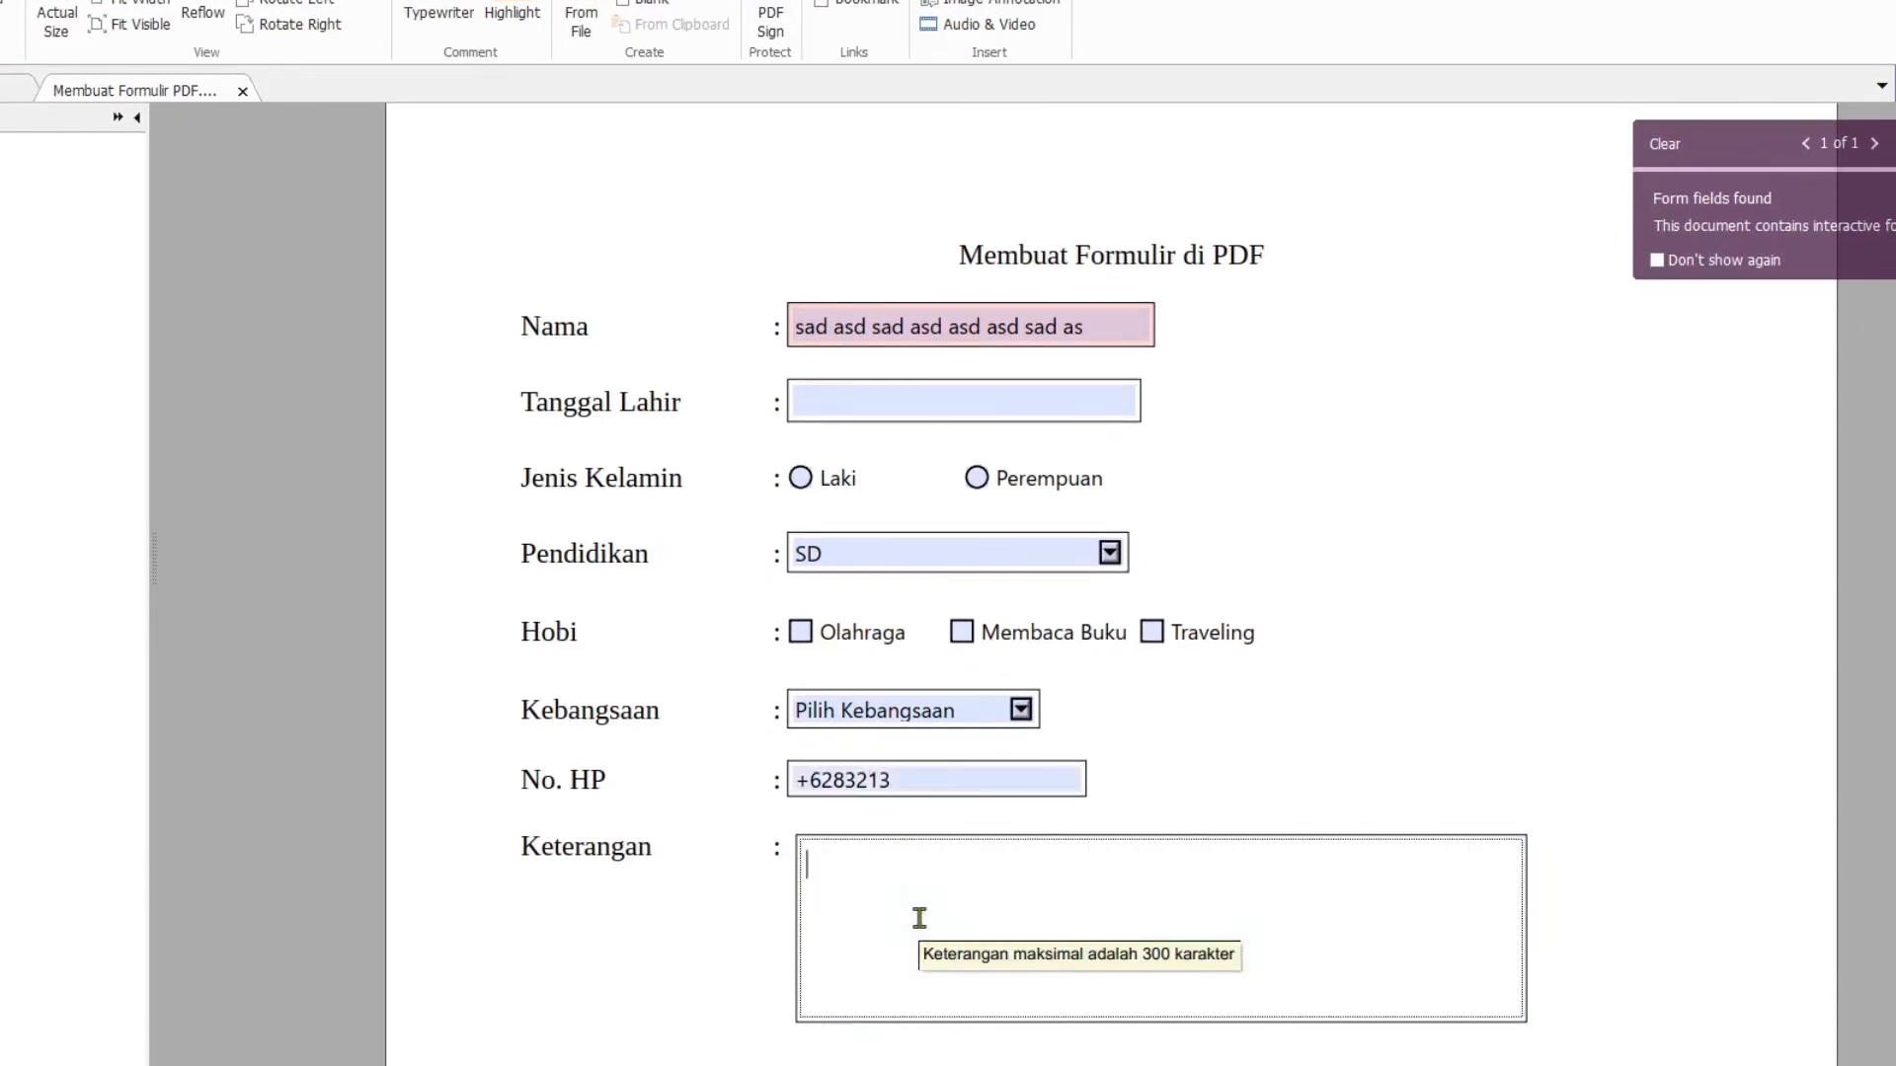
pyautogui.write('sdf sdf')
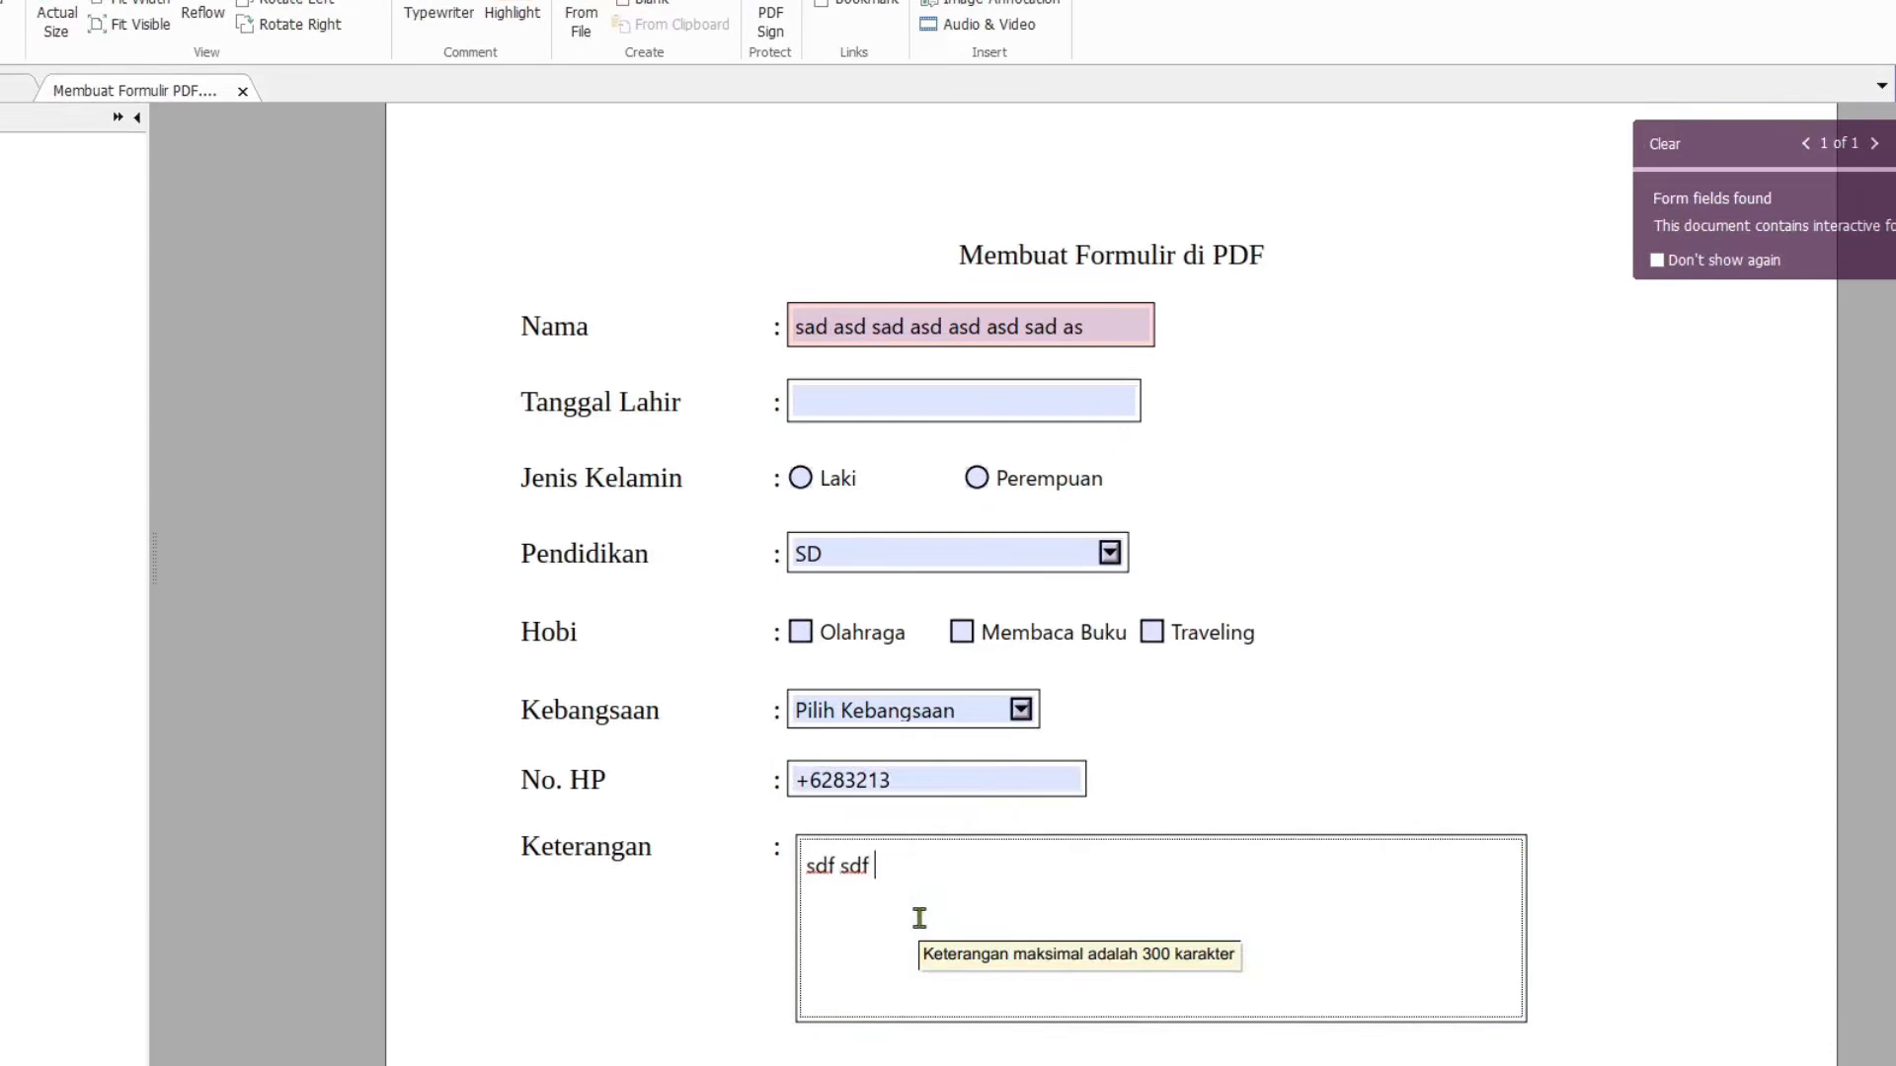